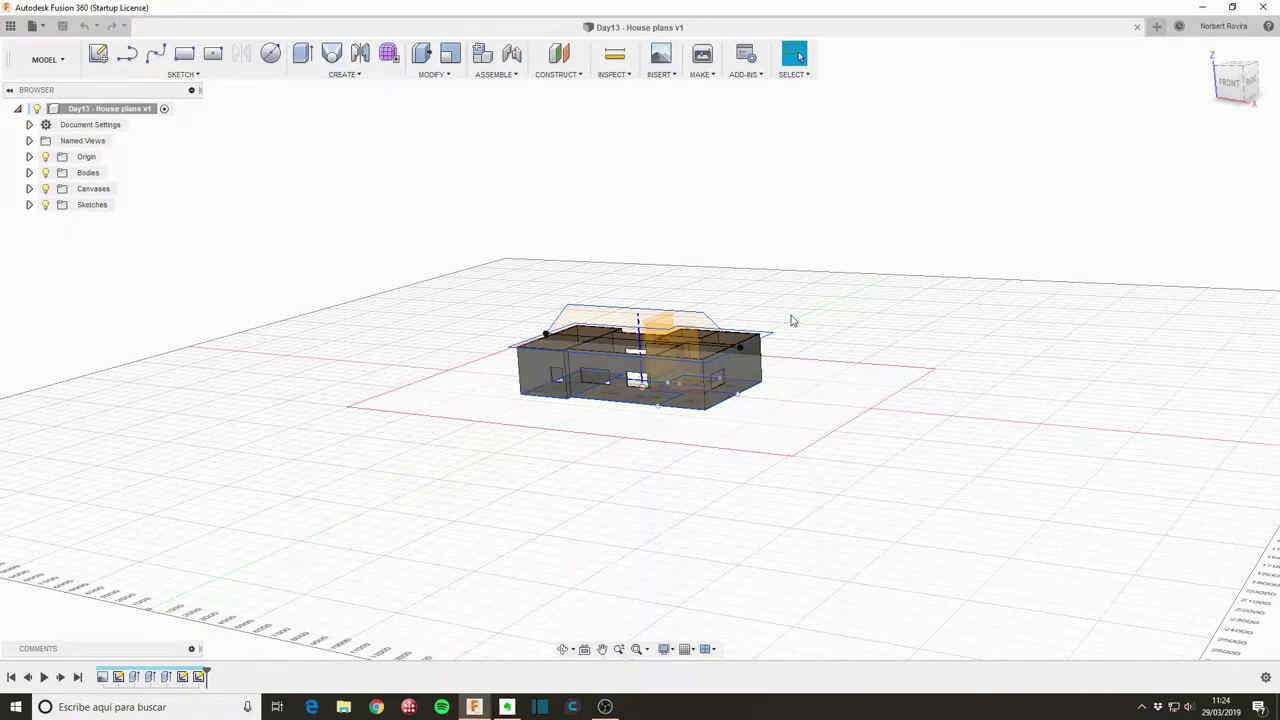
# Step: Delete the old roof sketch Sketch3 from the Browser's Sketches list
pyautogui.scroll(5, 708, 335)
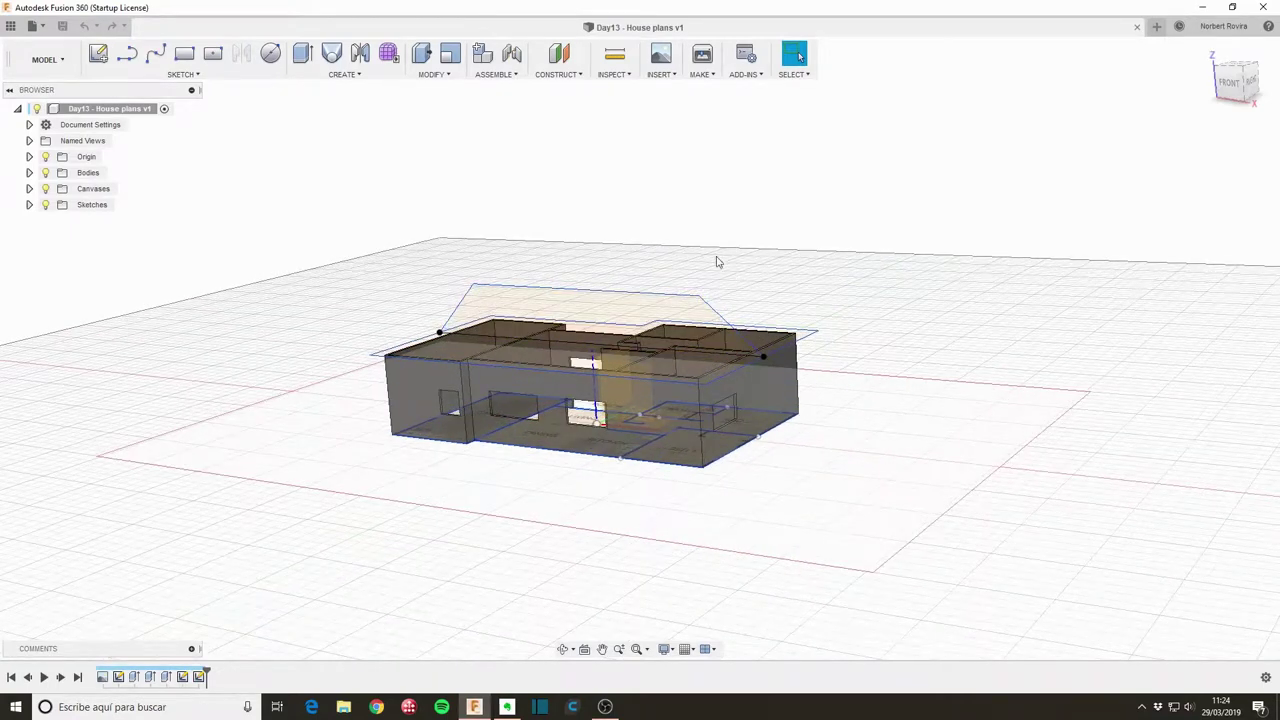
pyautogui.moveTo(714, 263)
pyautogui.keyDown('shift'); pyautogui.mouseDown(button='middle')
pyautogui.moveTo(741, 240)
pyautogui.moveTo(761, 260)
pyautogui.mouseUp(button='middle'); pyautogui.keyUp('shift')
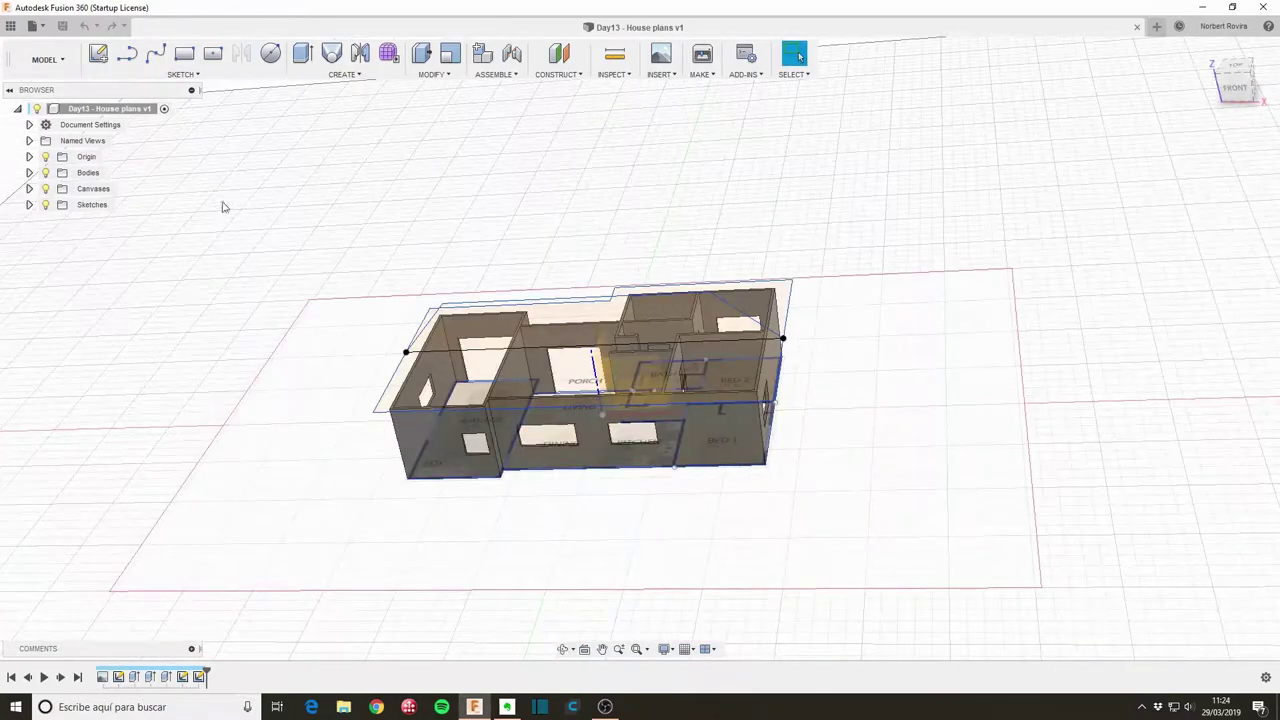
pyautogui.click(29, 204)
pyautogui.click(103, 252)
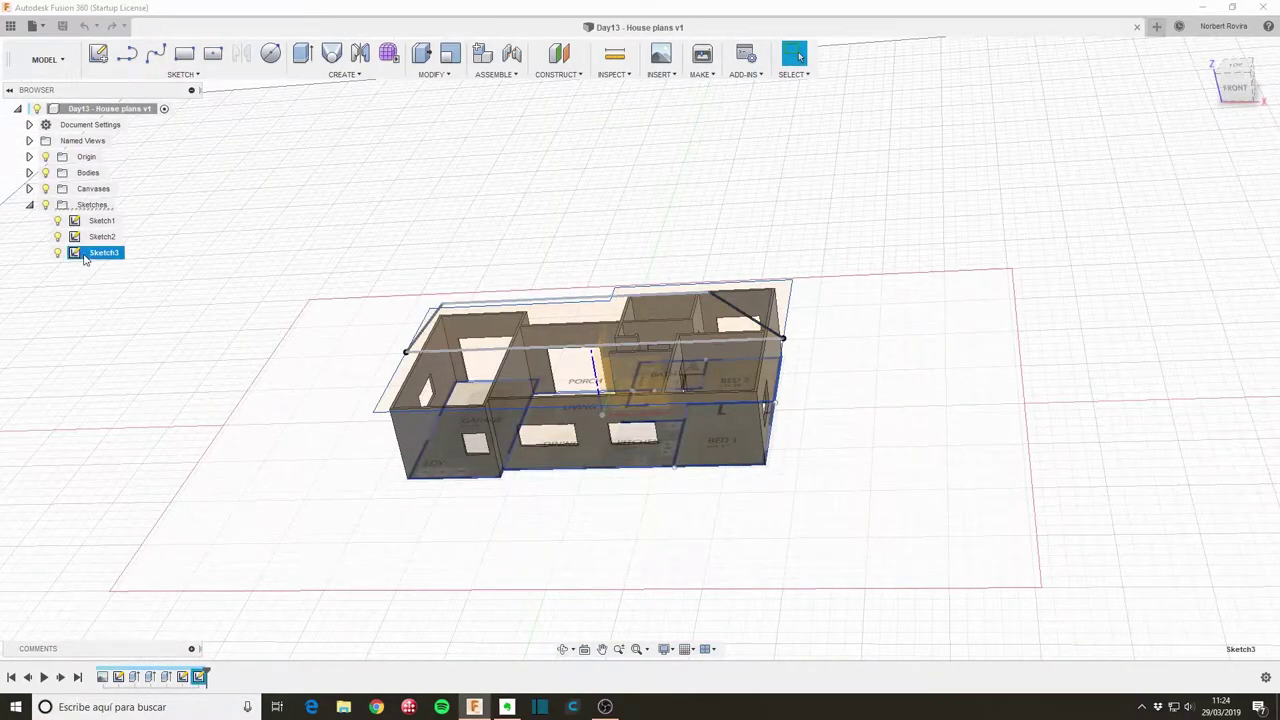
pyautogui.moveTo(381, 250)
pyautogui.keyDown('shift'); pyautogui.mouseDown(button='middle')
pyautogui.moveTo(400, 220)
pyautogui.moveTo(389, 223)
pyautogui.mouseUp(button='middle'); pyautogui.keyUp('shift')
pyautogui.rightClick(115, 253)
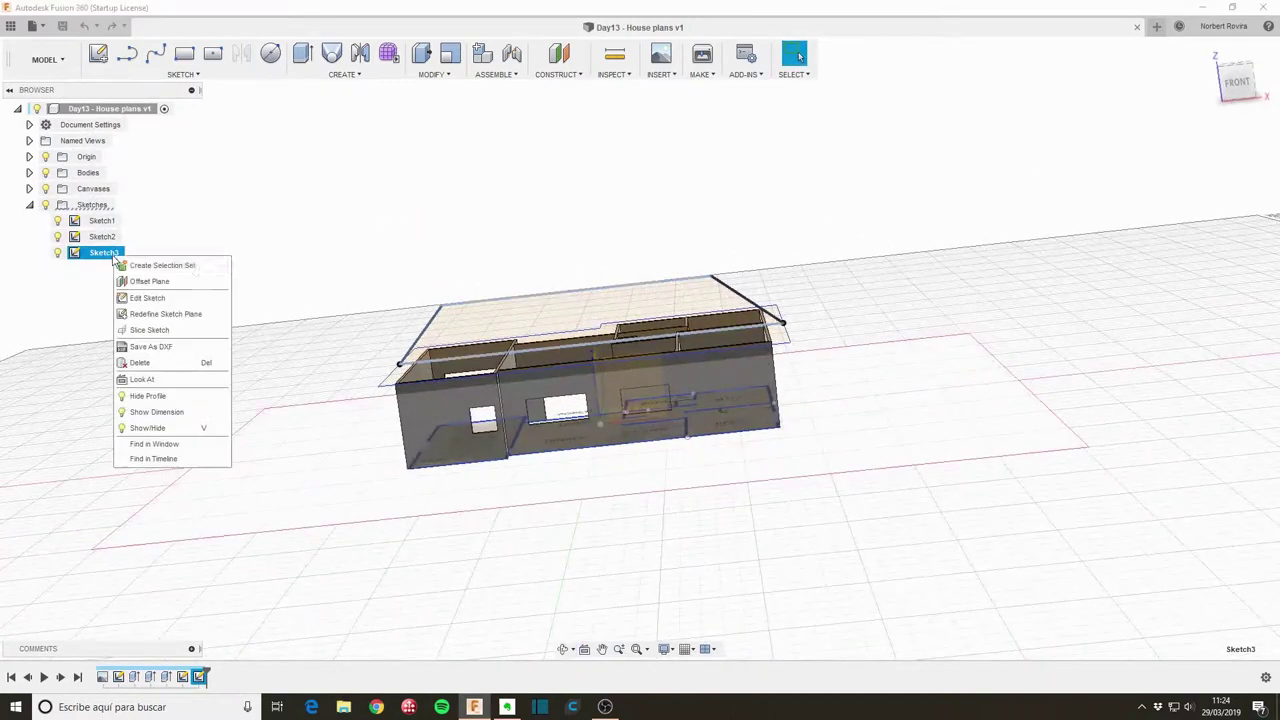
pyautogui.click(175, 366)
pyautogui.moveTo(877, 200)
pyautogui.keyDown('shift'); pyautogui.mouseDown(button='middle')
pyautogui.moveTo(871, 211)
pyautogui.moveTo(909, 214)
pyautogui.moveTo(726, 240)
pyautogui.mouseUp(button='middle'); pyautogui.keyUp('shift')
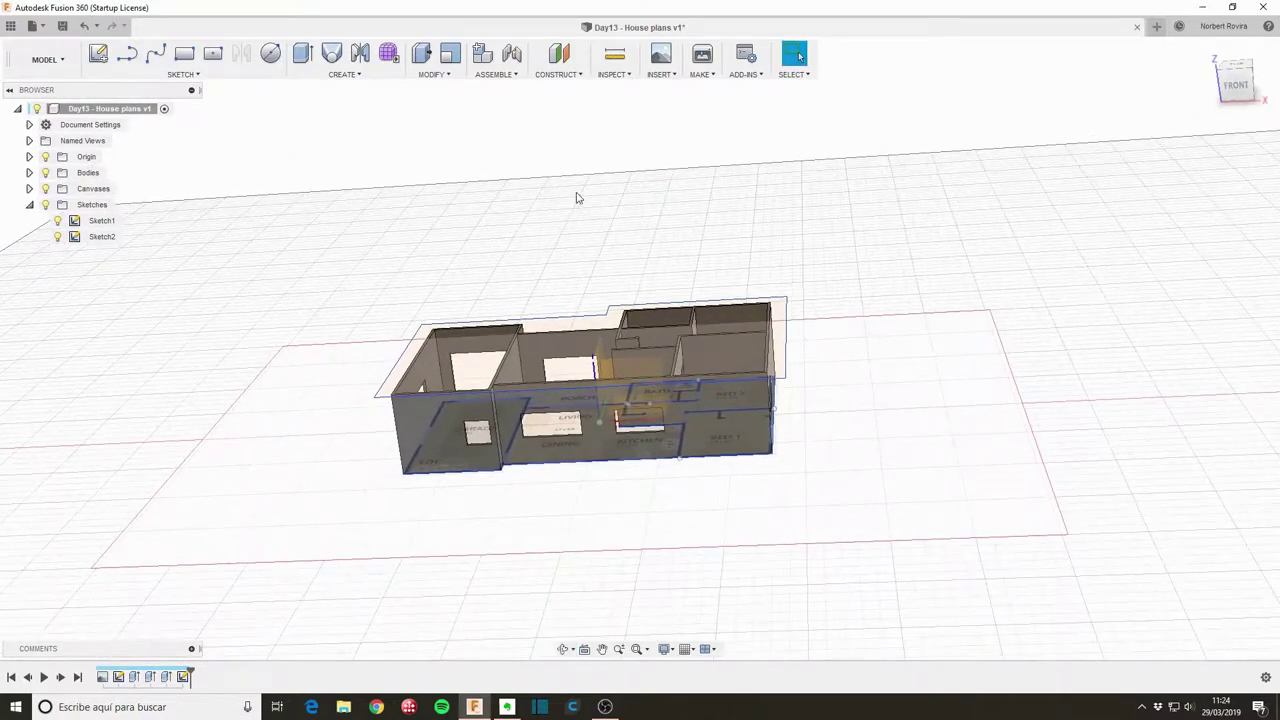
# Step: Create an offset construction plane 5000 mm above the XY ground plane
pyautogui.press('s')
pyautogui.click(677, 229)
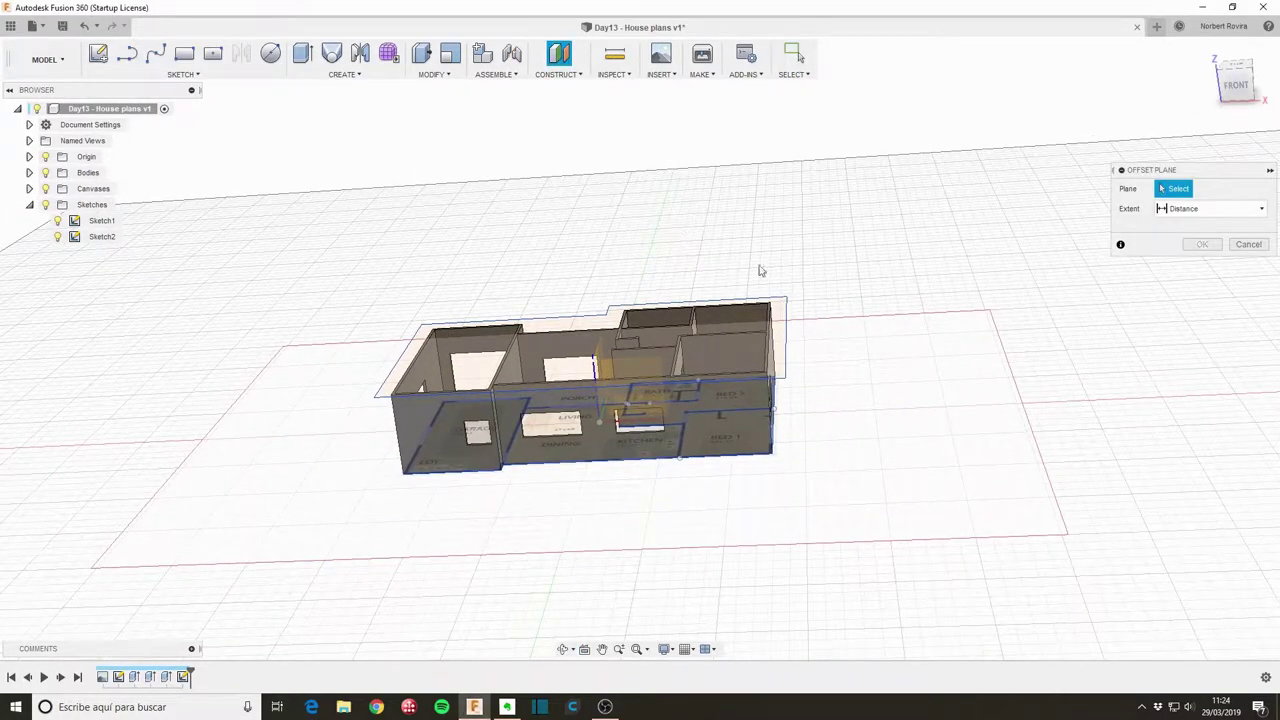
pyautogui.click(664, 404)
pyautogui.click(713, 475)
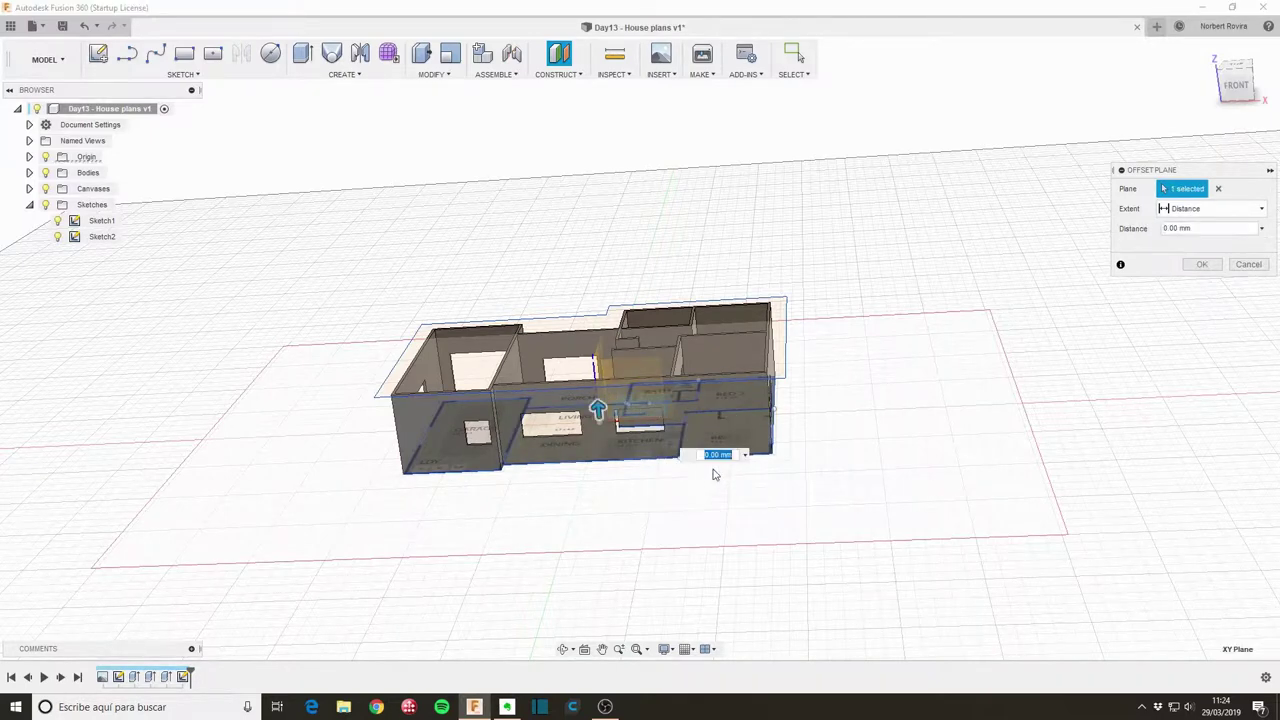
pyautogui.moveTo(597, 411); pyautogui.dragTo(587, 284)
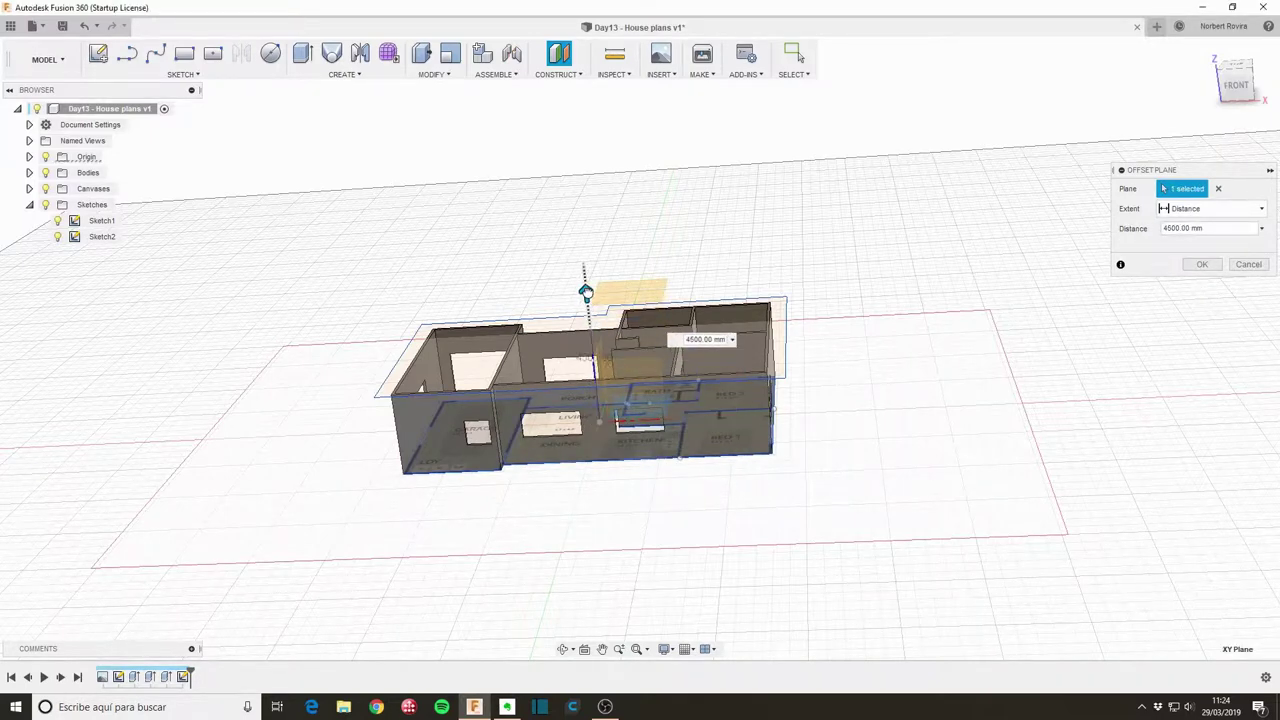
pyautogui.moveTo(940, 377)
pyautogui.keyDown('shift'); pyautogui.mouseDown(button='middle')
pyautogui.moveTo(889, 357)
pyautogui.moveTo(897, 349)
pyautogui.mouseUp(button='middle'); pyautogui.keyUp('shift')
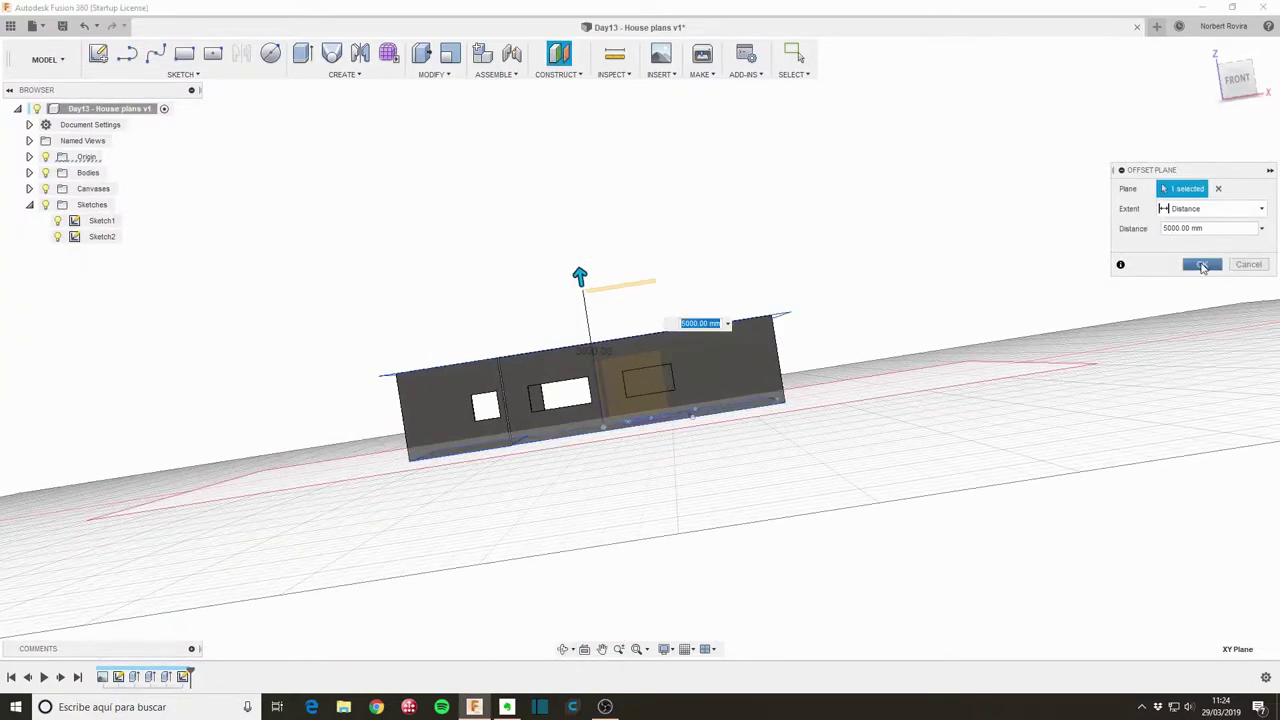
pyautogui.click(1203, 267)
pyautogui.moveTo(986, 266)
pyautogui.keyDown('shift'); pyautogui.mouseDown(button='middle')
pyautogui.moveTo(800, 226)
pyautogui.moveTo(920, 260)
pyautogui.mouseUp(button='middle'); pyautogui.keyUp('shift')
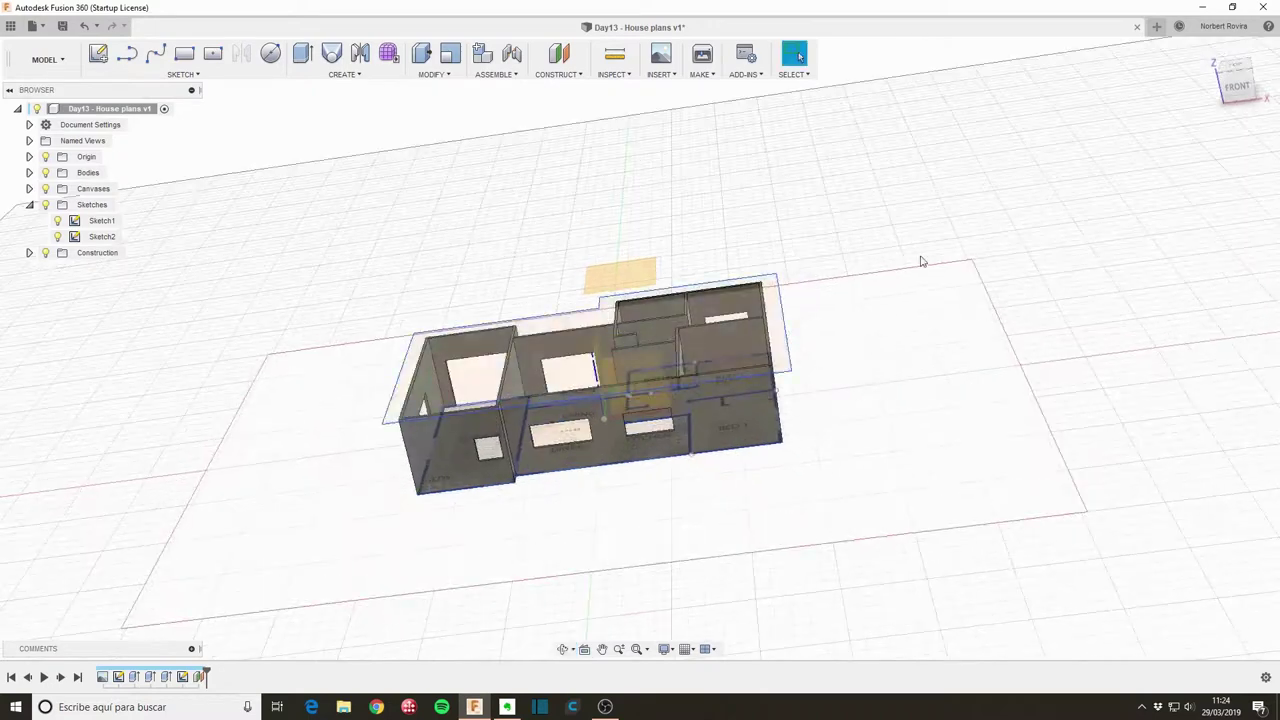
pyautogui.press('s')
pyautogui.click(1041, 299)
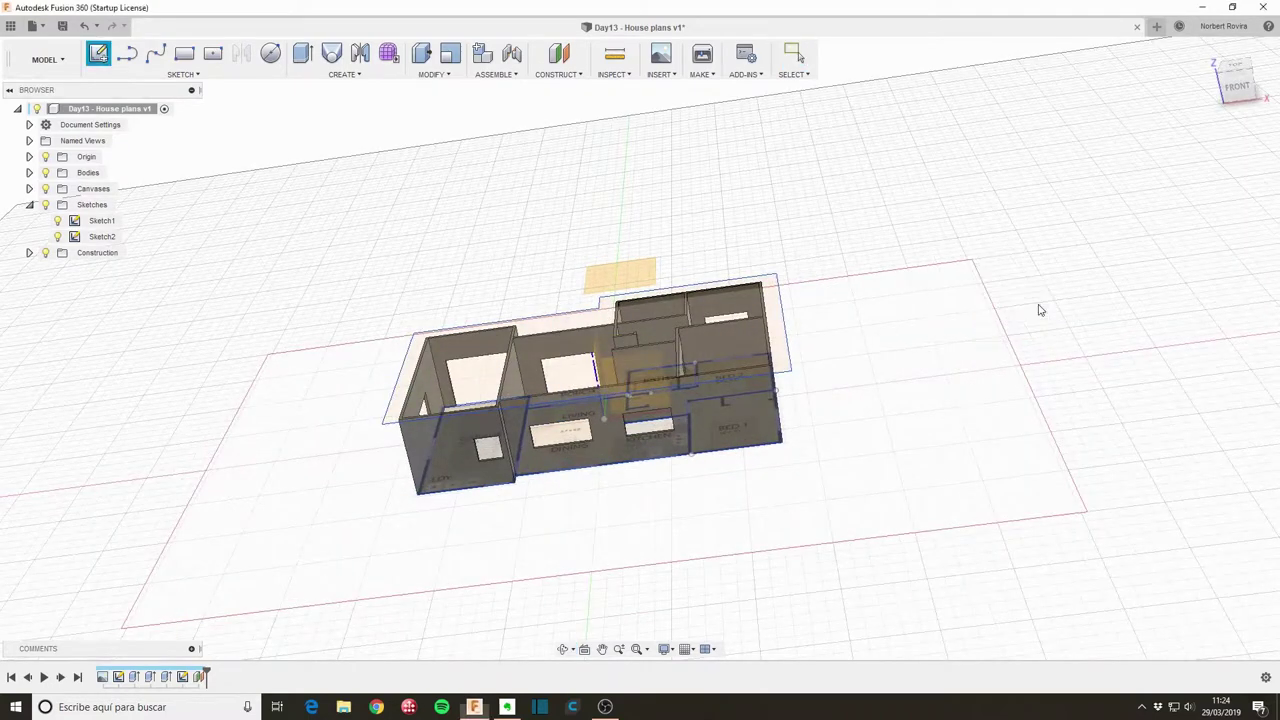
# Step: On the raised plane, sketch a horizontal ridge line with a short vertical jog, then finish Sketch4
pyautogui.click(650, 279)
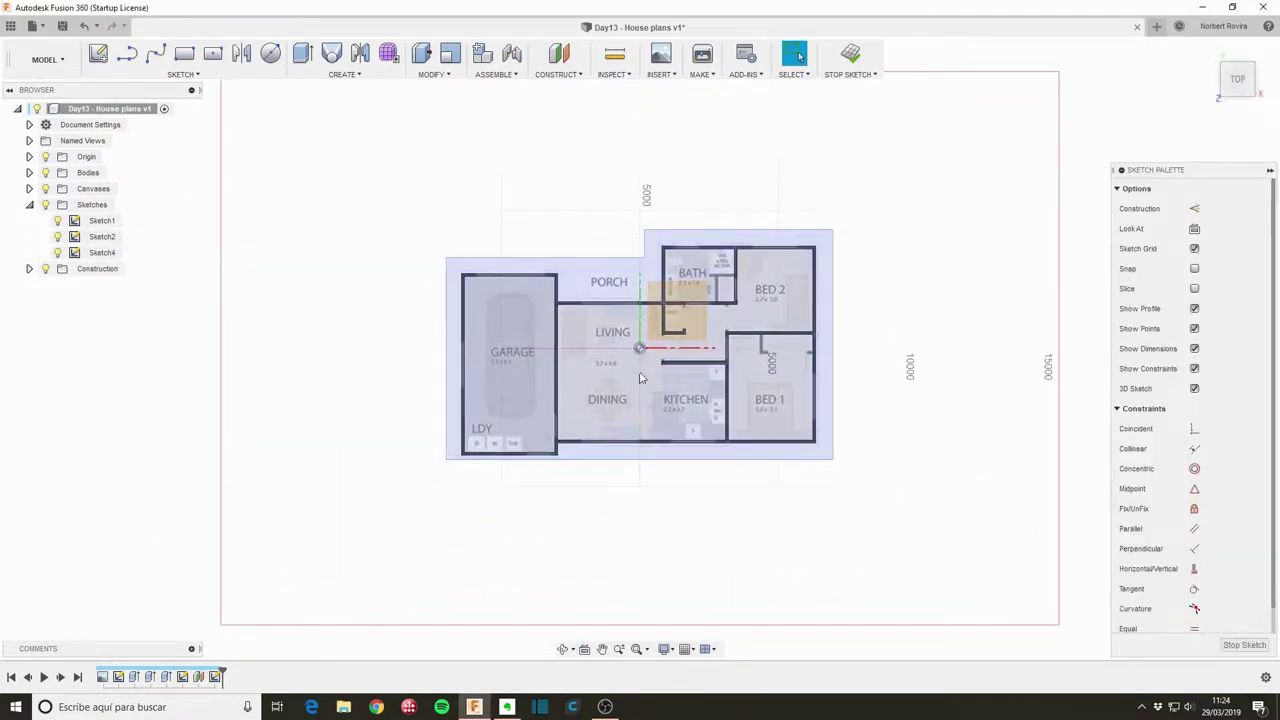
pyautogui.scroll(2, 640, 372)
pyautogui.scroll(1, 637, 355)
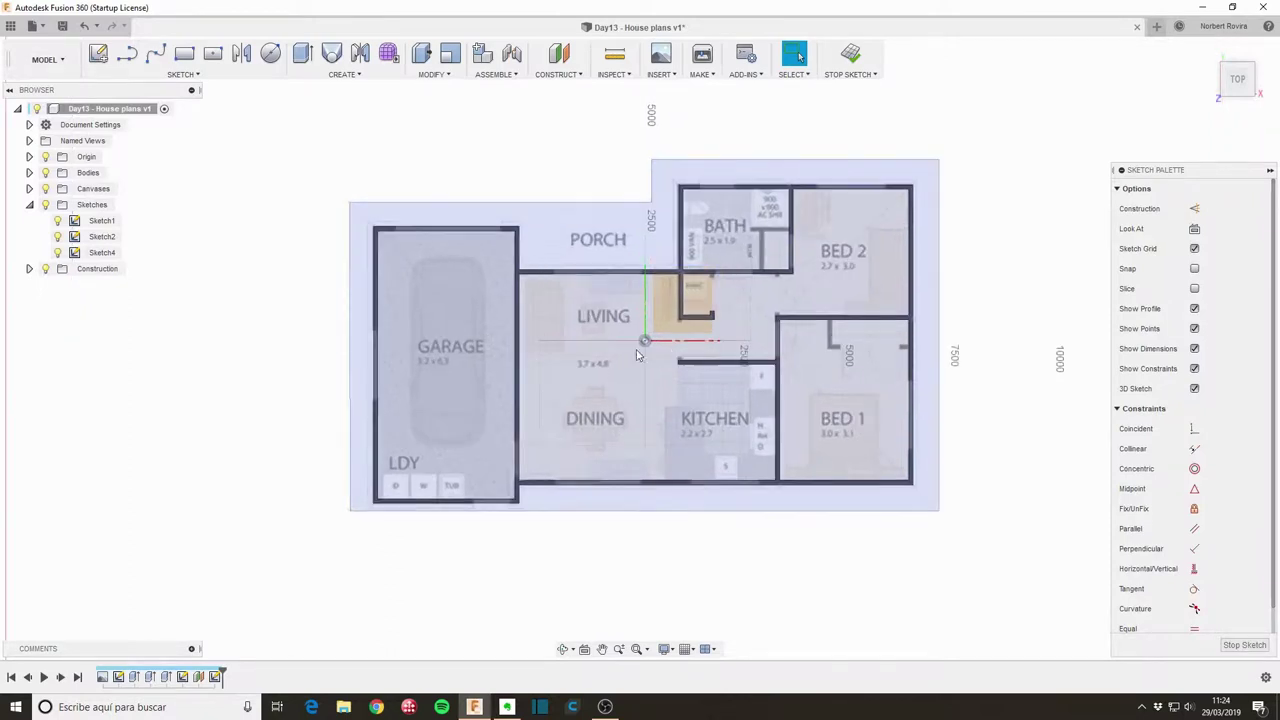
pyautogui.press('s')
pyautogui.click(612, 398)
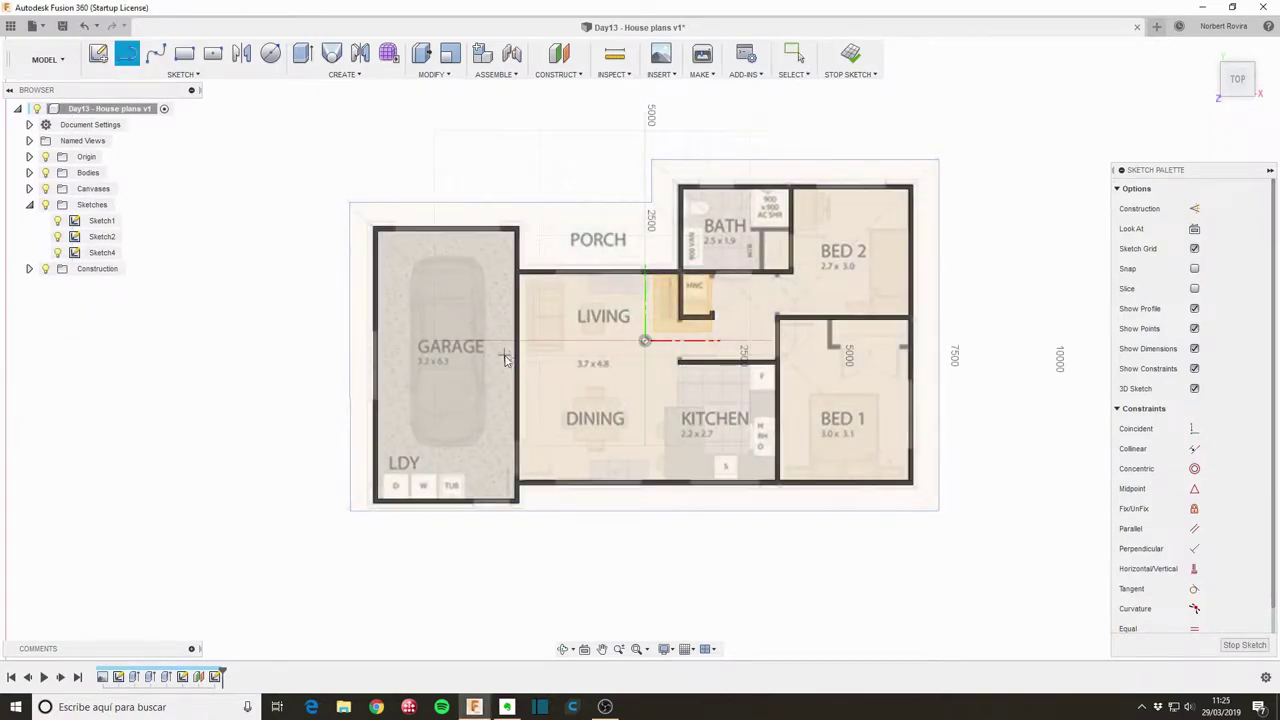
pyautogui.click(502, 357)
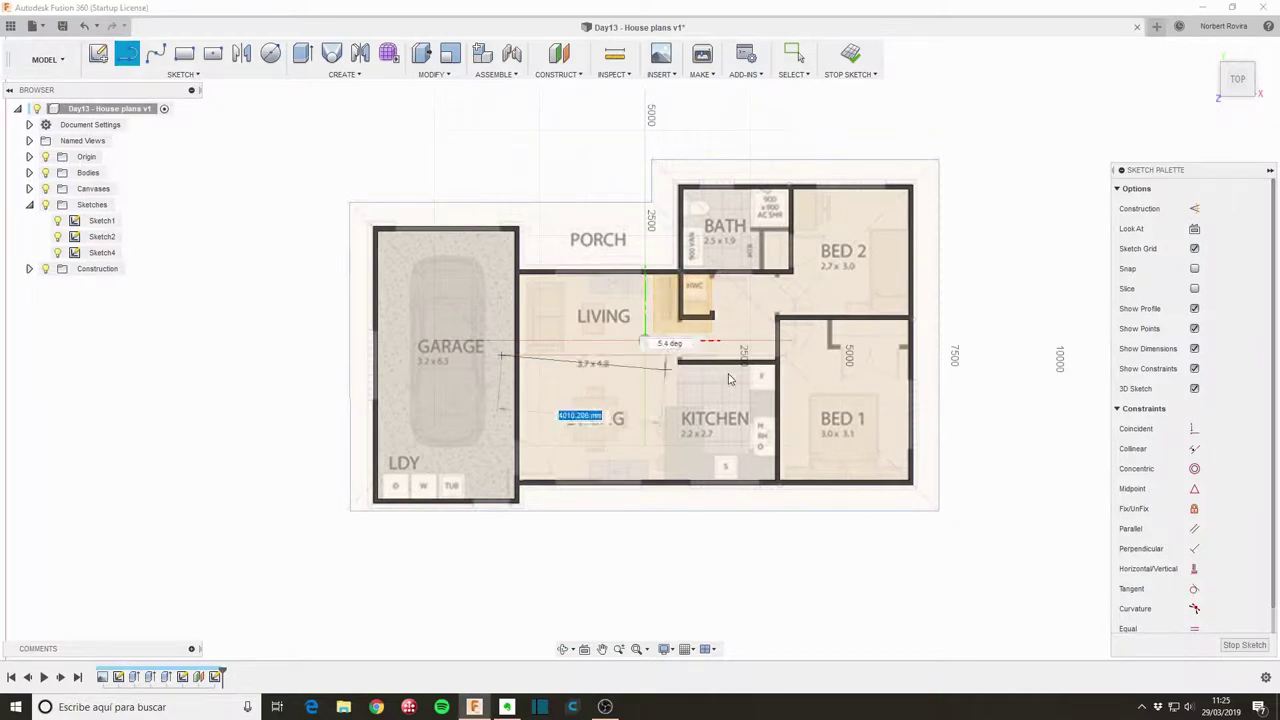
pyautogui.click(792, 357)
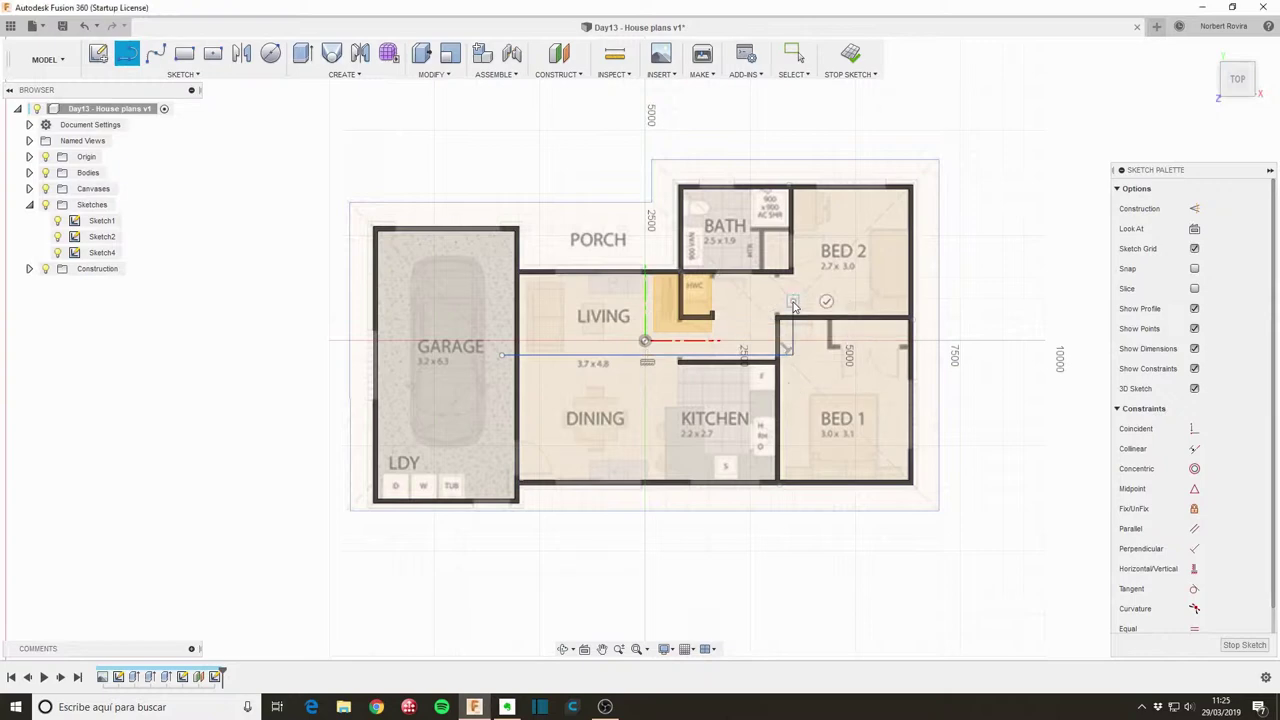
pyautogui.click(792, 302)
pyautogui.press('Escape')
pyautogui.click(1247, 648)
pyautogui.keyDown('shift'); pyautogui.moveTo(783, 451); pyautogui.dragTo(891, 431, button='middle'); pyautogui.keyUp('shift')
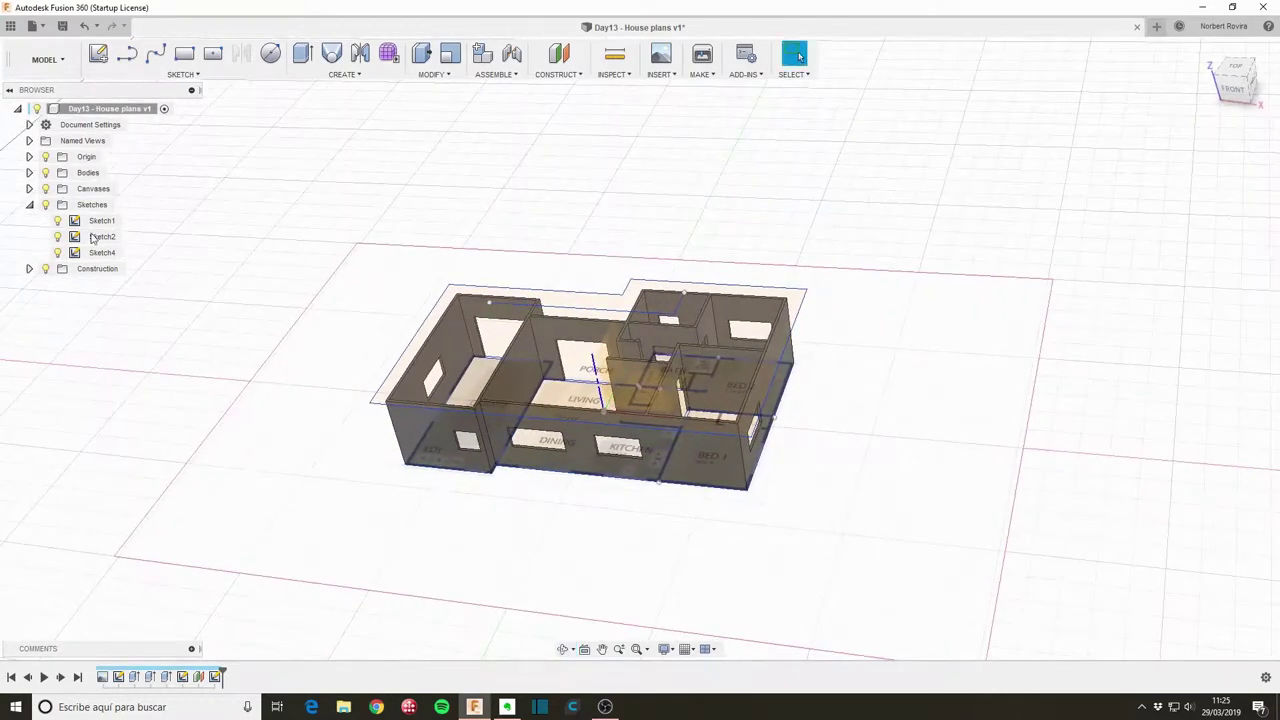
# Step: Hide the walls body Body1 and Sketch1, then switch the workspace from MODEL to PATCH
pyautogui.click(29, 172)
pyautogui.click(57, 188)
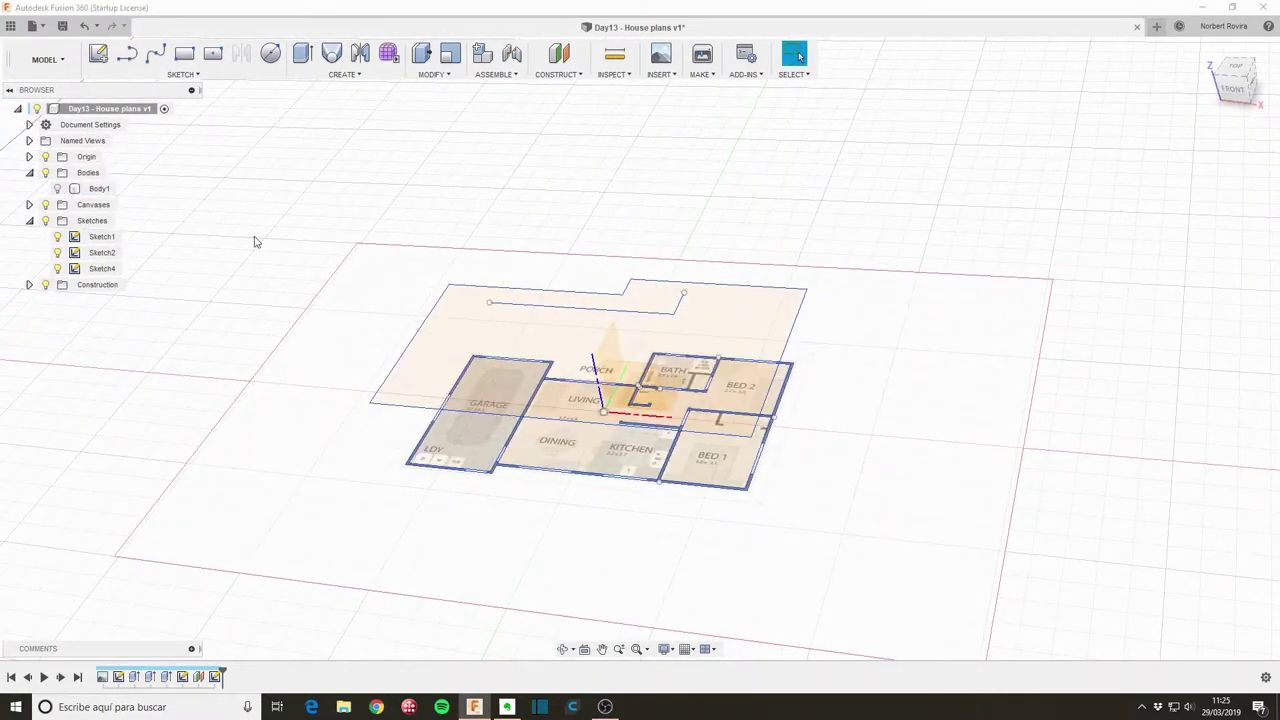
pyautogui.keyDown('shift'); pyautogui.moveTo(846, 357); pyautogui.dragTo(854, 367, button='middle'); pyautogui.keyUp('shift')
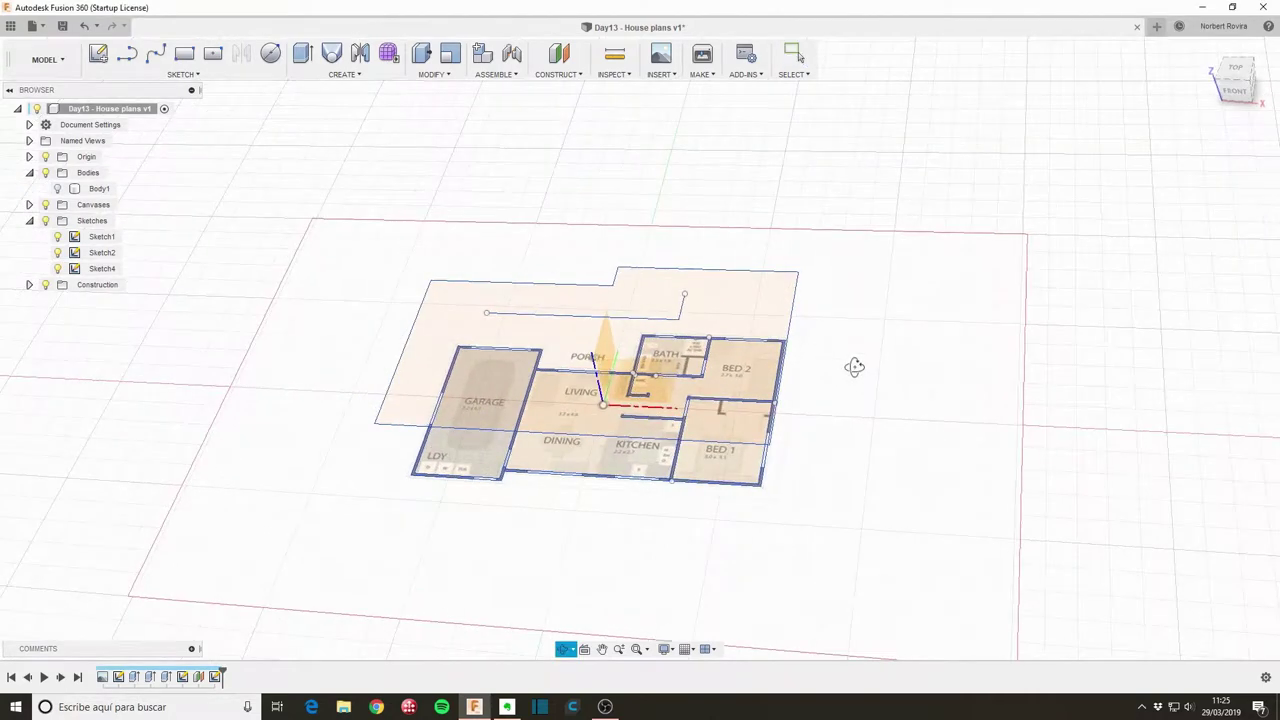
pyautogui.click(57, 236)
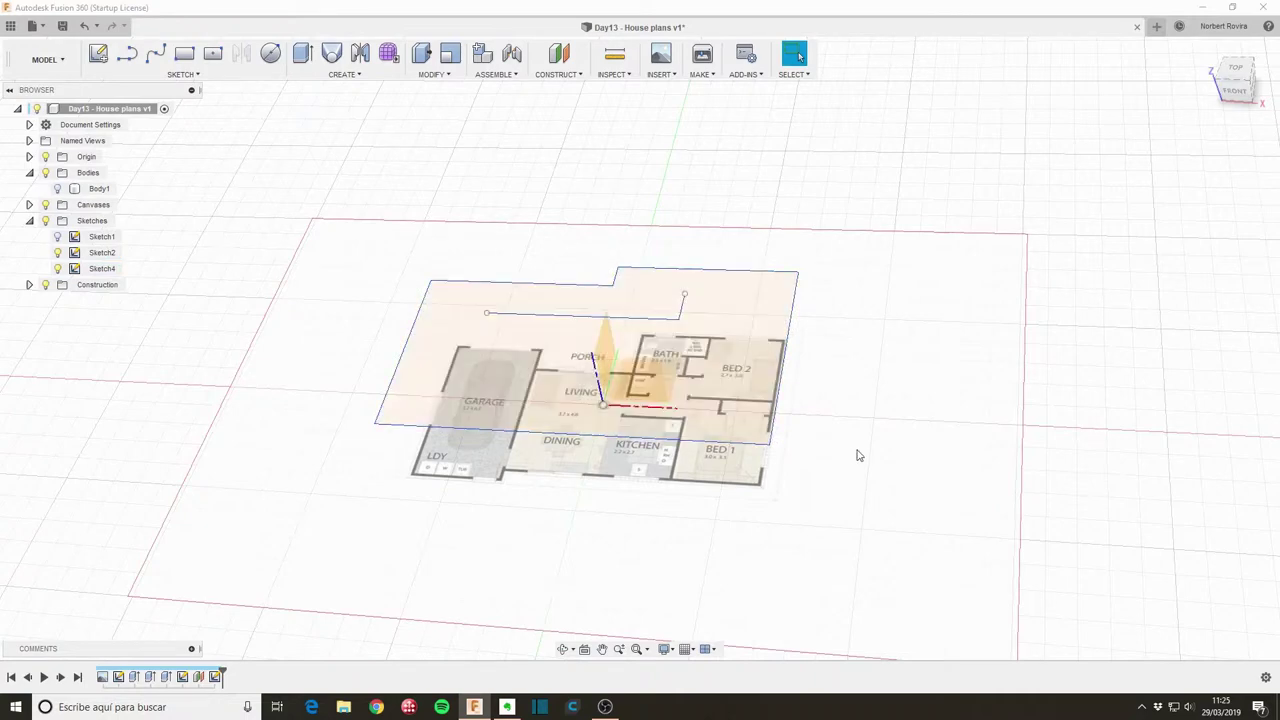
pyautogui.keyDown('shift'); pyautogui.moveTo(857, 455); pyautogui.dragTo(849, 451, button='middle'); pyautogui.keyUp('shift')
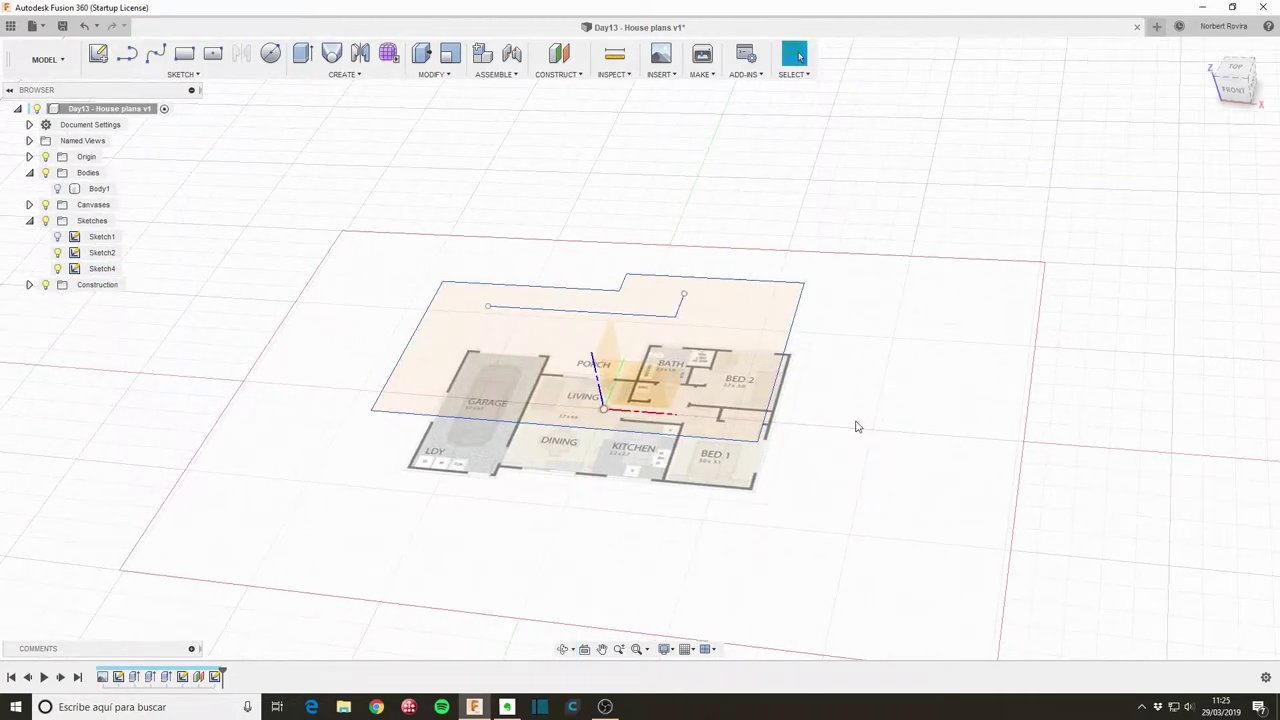
pyautogui.click(45, 59)
pyautogui.click(62, 117)
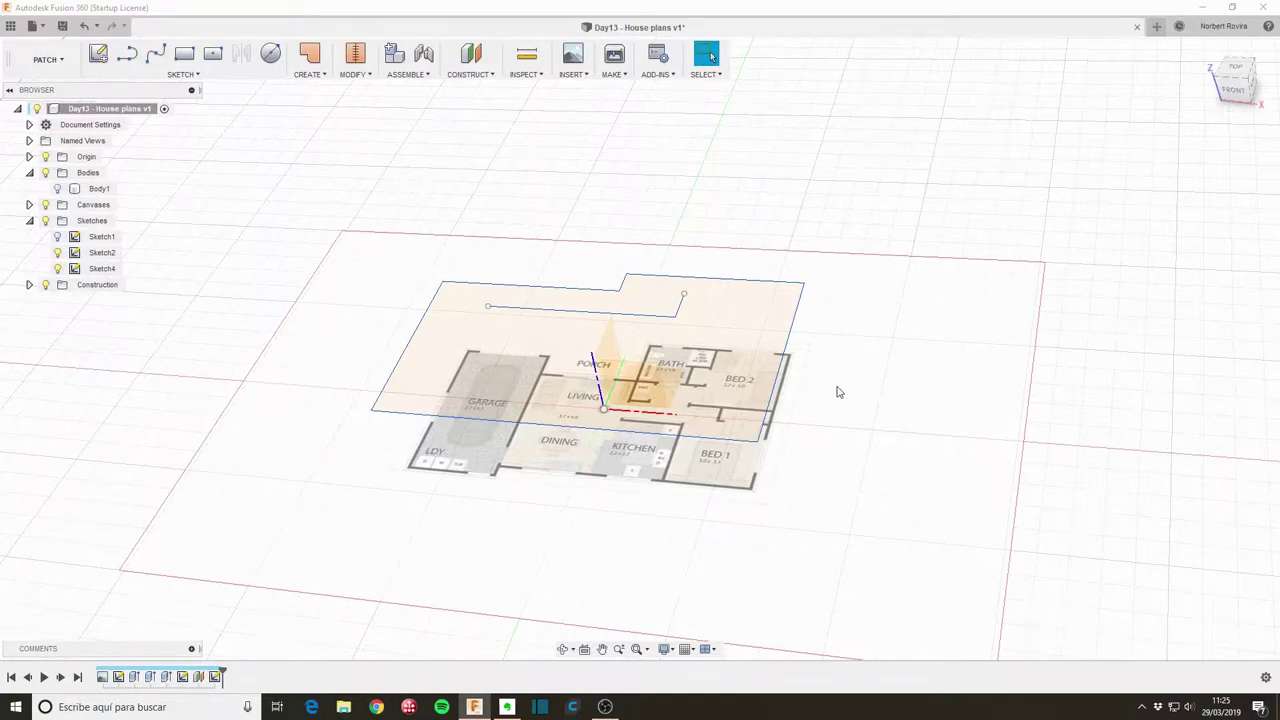
# Step: Loft a roof surface from the plan's front outline edge up to the ridge line
pyautogui.press('s')
pyautogui.click(928, 417)
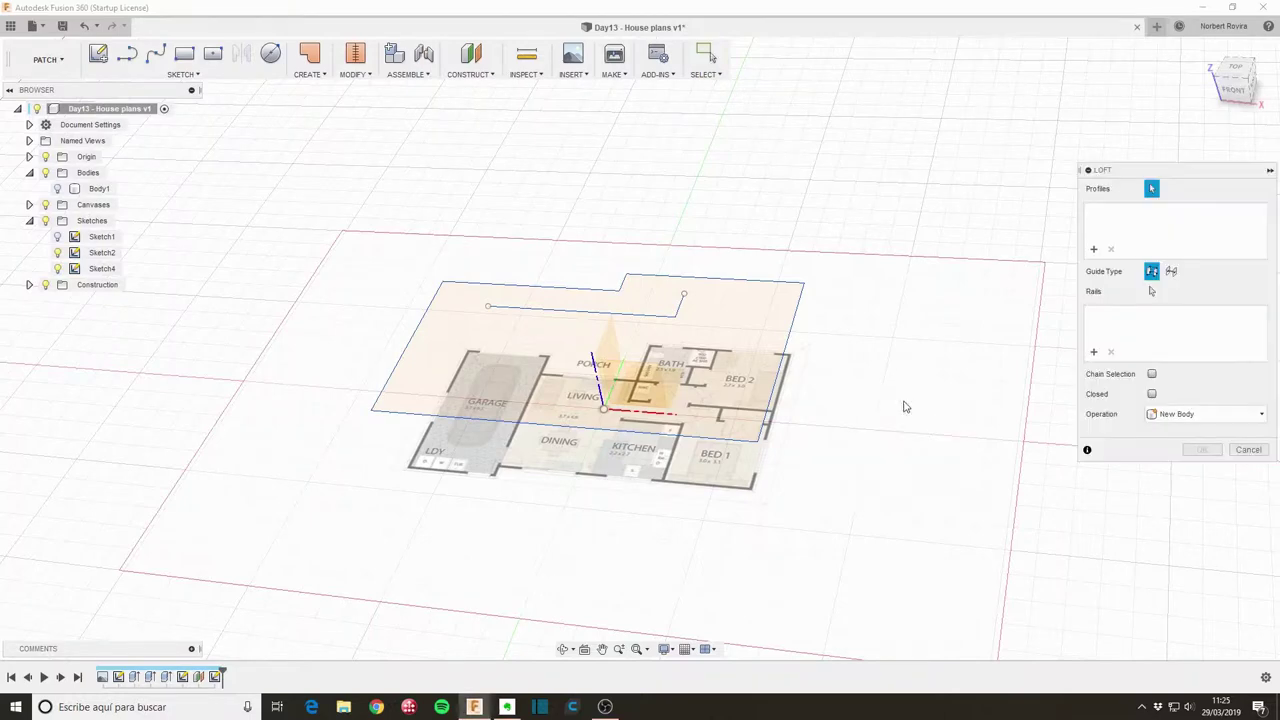
pyautogui.click(720, 441)
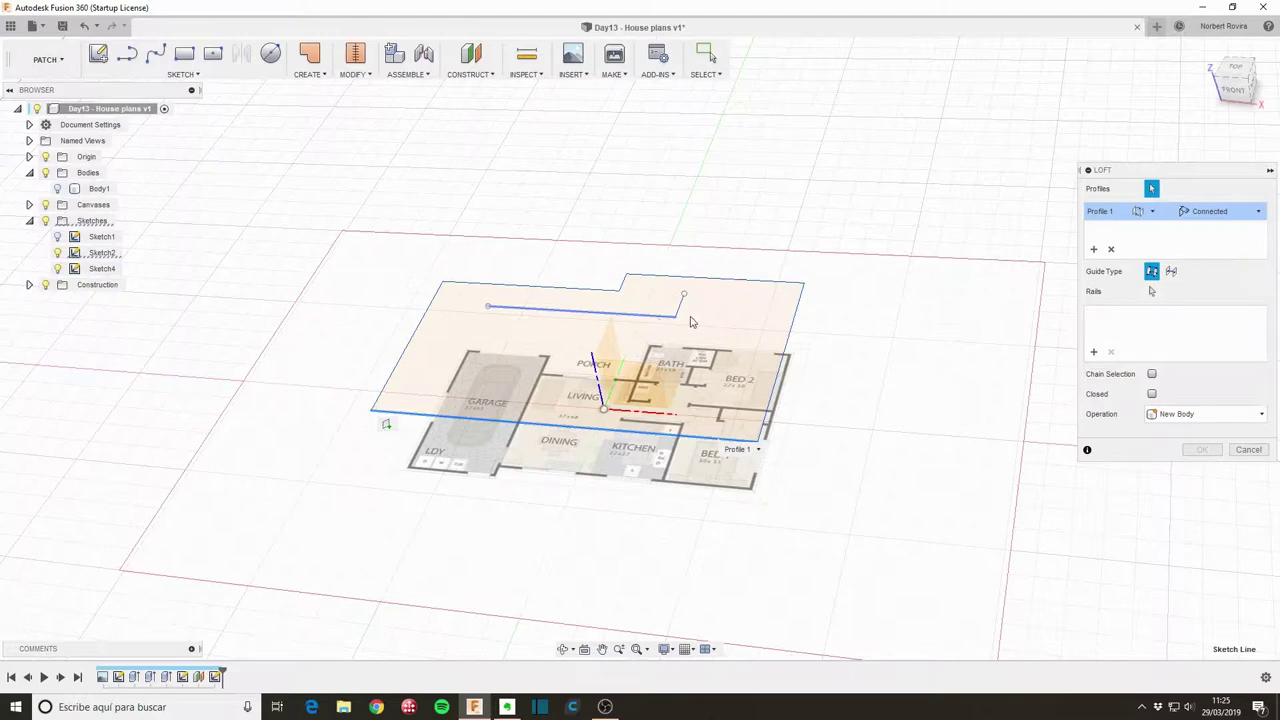
pyautogui.click(637, 316)
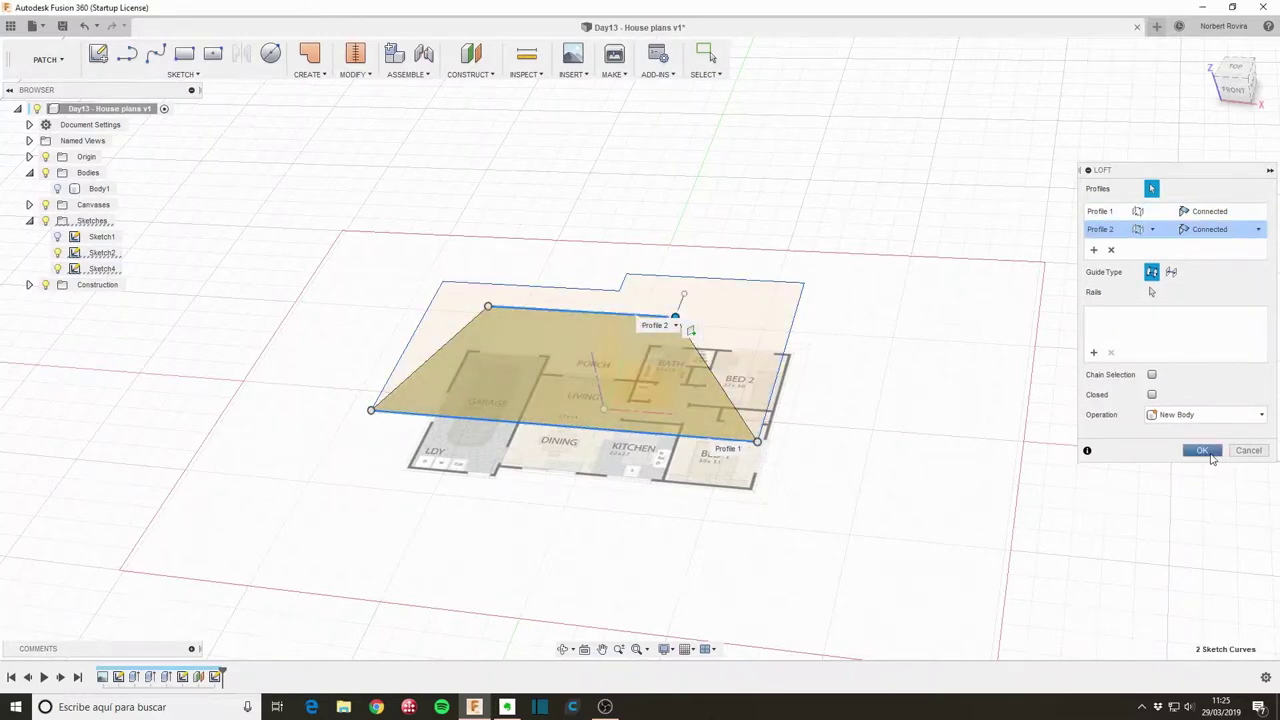
pyautogui.click(1203, 451)
pyautogui.keyDown('shift'); pyautogui.moveTo(950, 463); pyautogui.dragTo(891, 463, button='middle'); pyautogui.keyUp('shift')
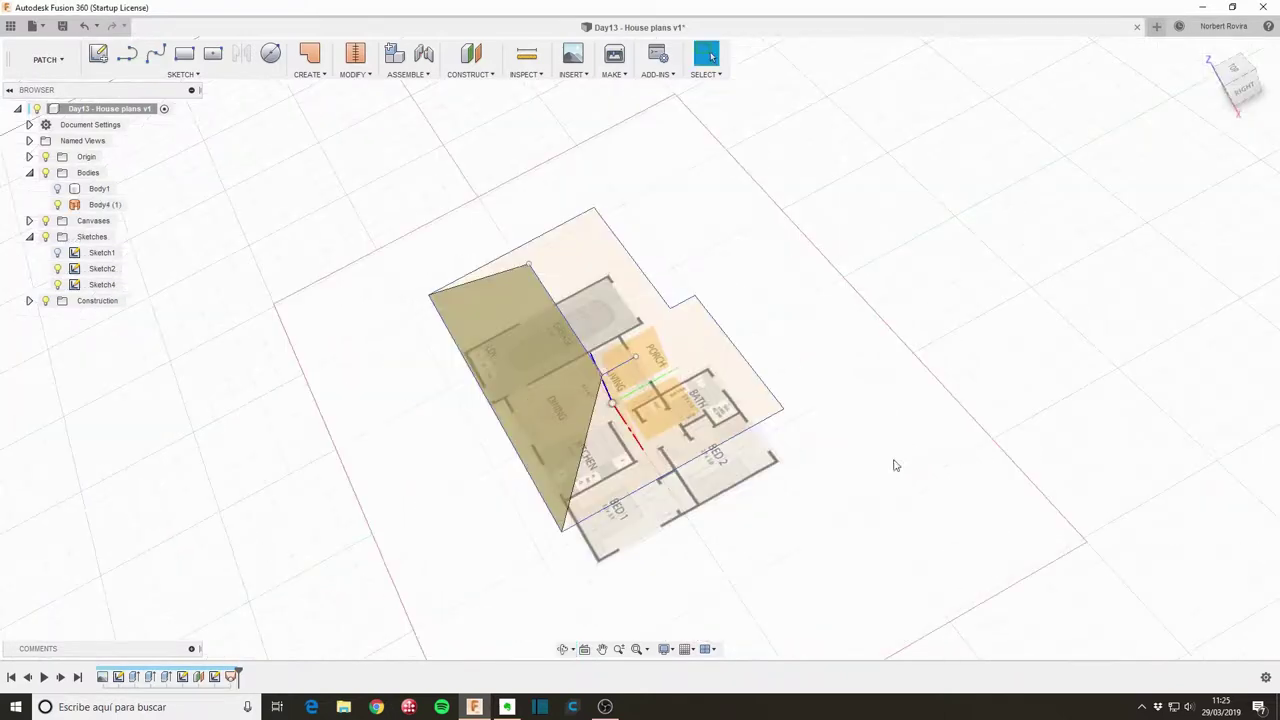
# Step: Loft the hip end surface from the plan's side outline edge to the ridge line's end point
pyautogui.press('s')
pyautogui.click(974, 484)
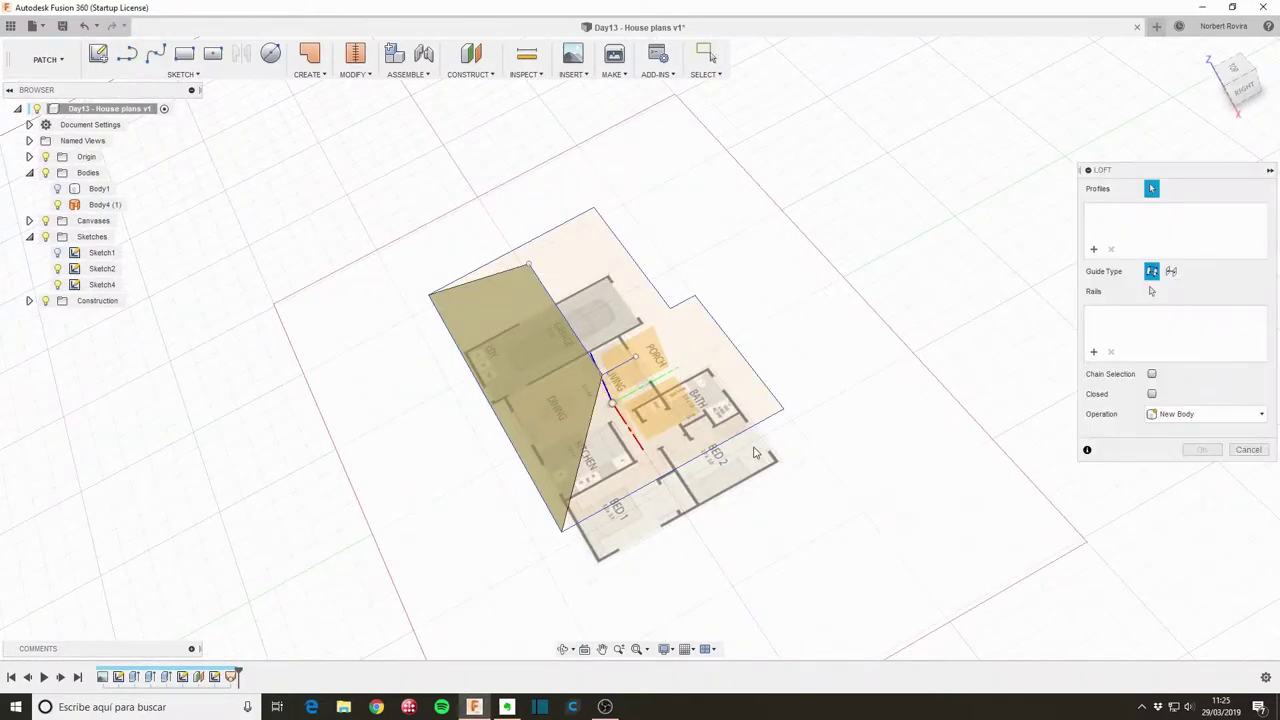
pyautogui.click(627, 377)
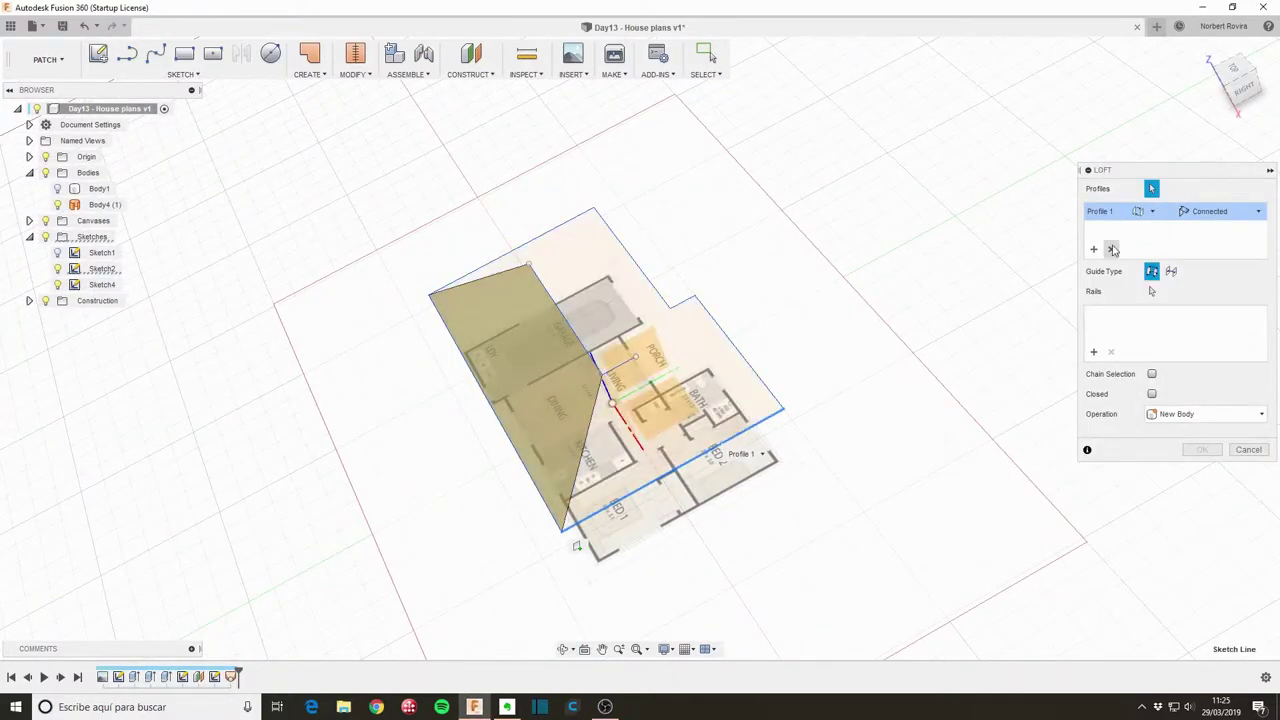
pyautogui.click(635, 357)
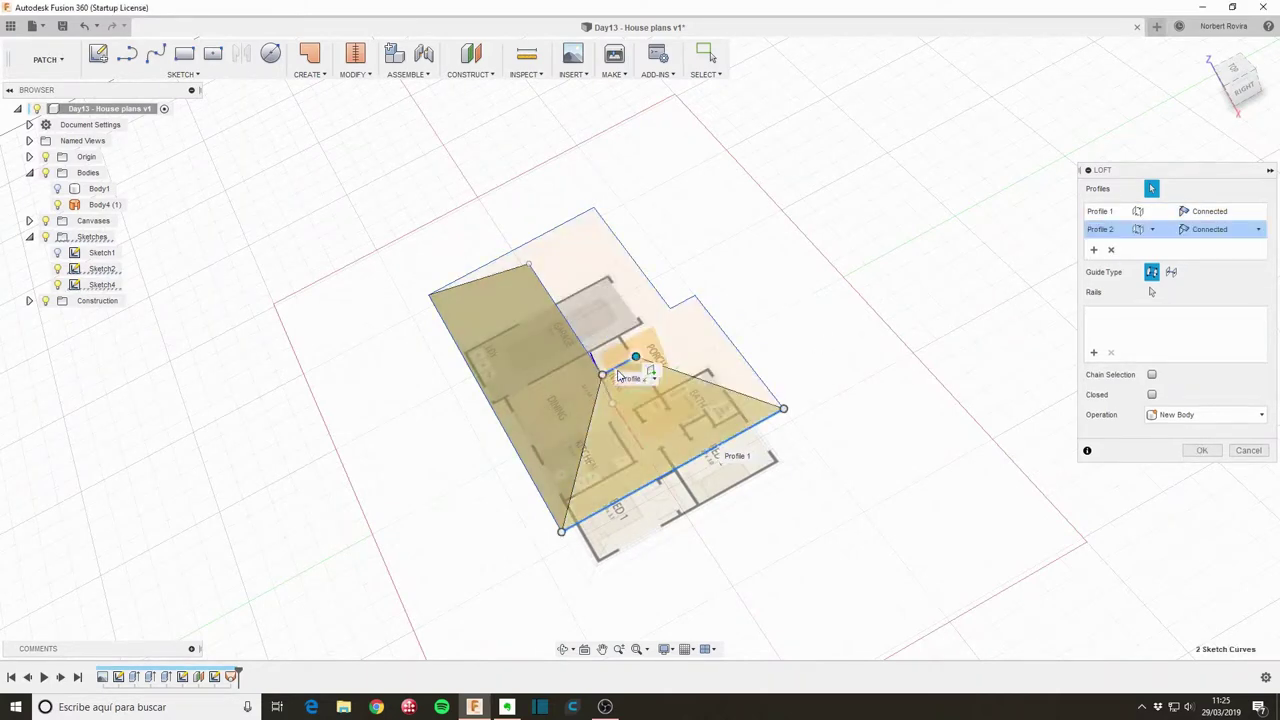
pyautogui.click(1202, 450)
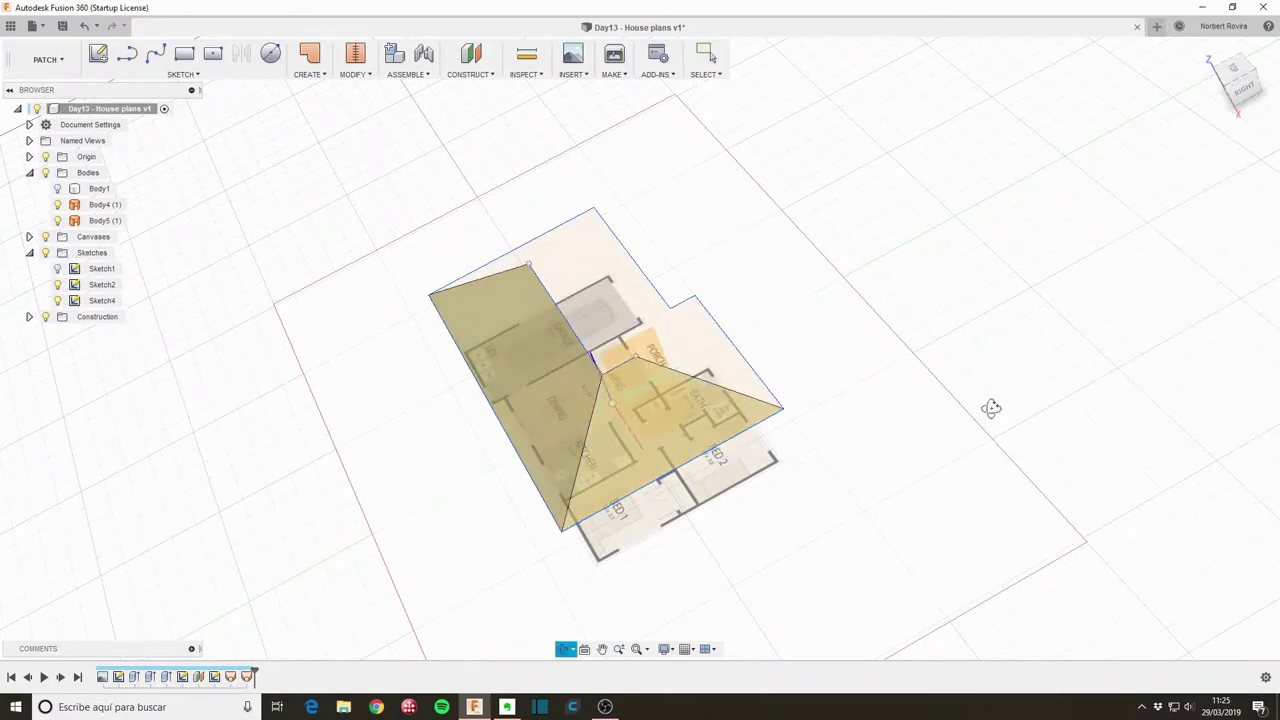
pyautogui.moveTo(991, 406)
pyautogui.keyDown('shift'); pyautogui.mouseDown(button='middle')
pyautogui.moveTo(888, 427)
pyautogui.moveTo(1060, 334)
pyautogui.moveTo(949, 429)
pyautogui.moveTo(957, 440)
pyautogui.mouseUp(button='middle'); pyautogui.keyUp('shift')
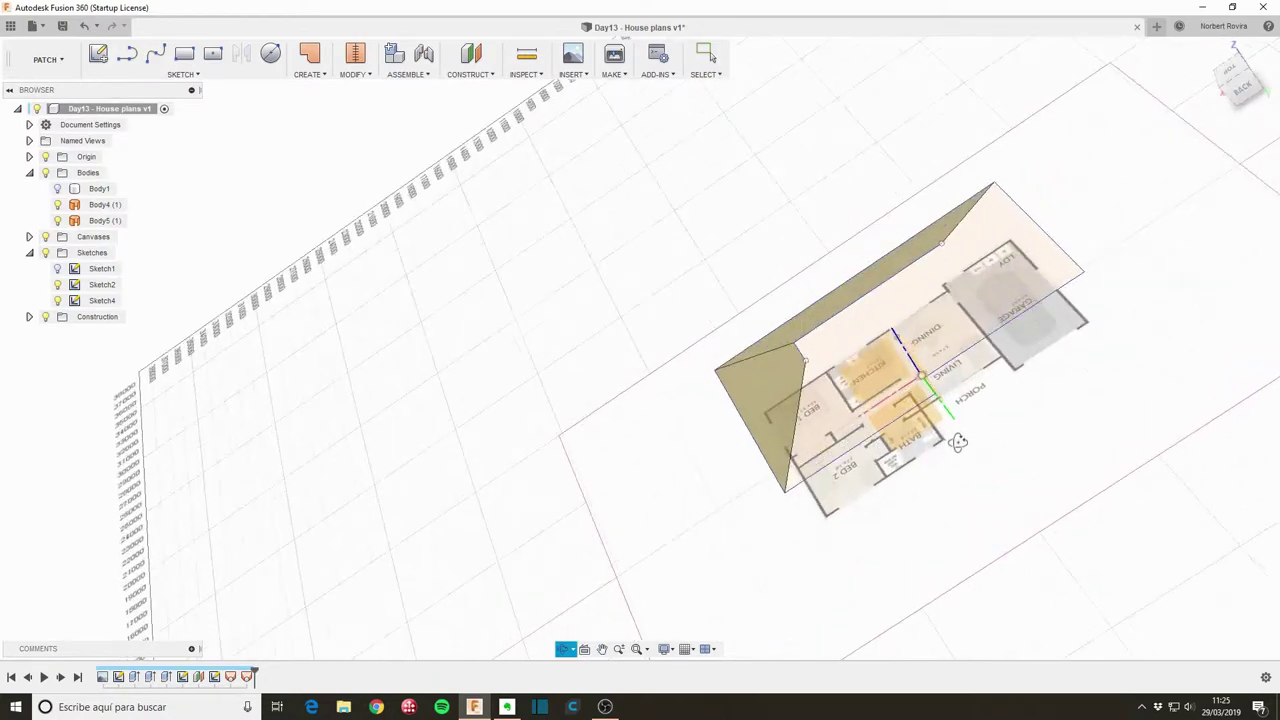
# Step: Loft a roof face from the lower plan edge up to the gable peak
pyautogui.click(905, 416)
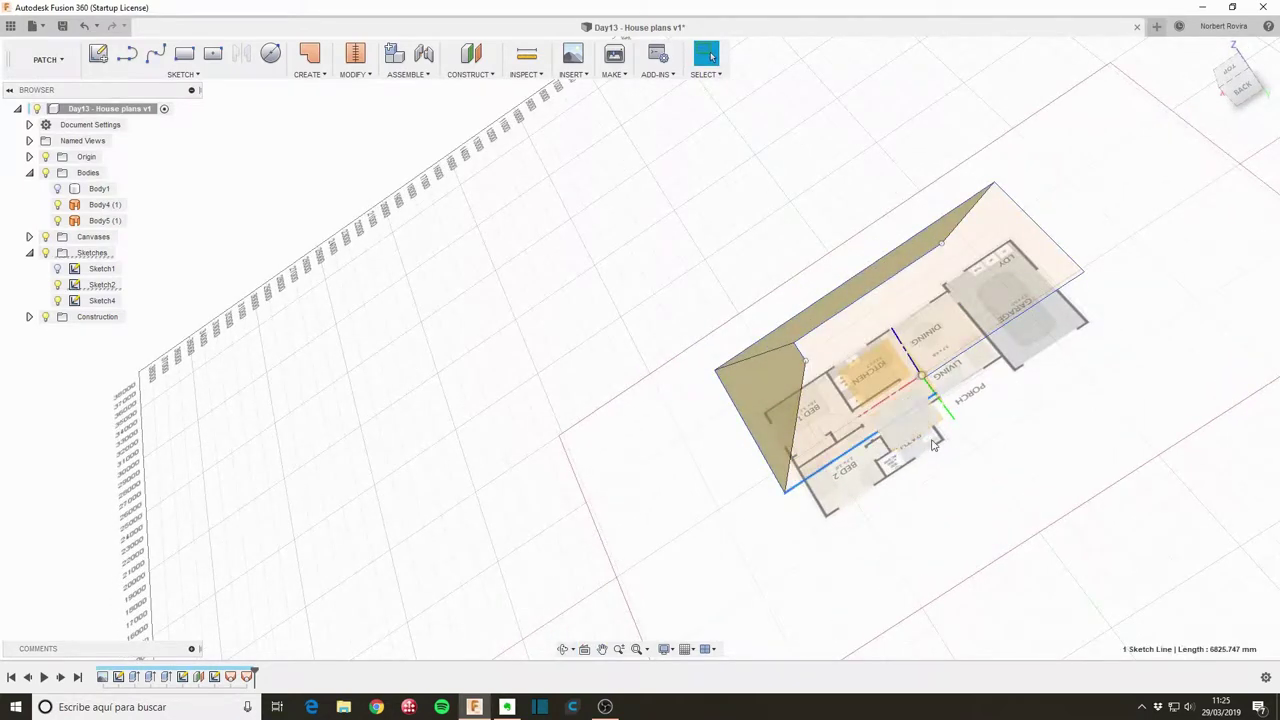
pyautogui.press('s')
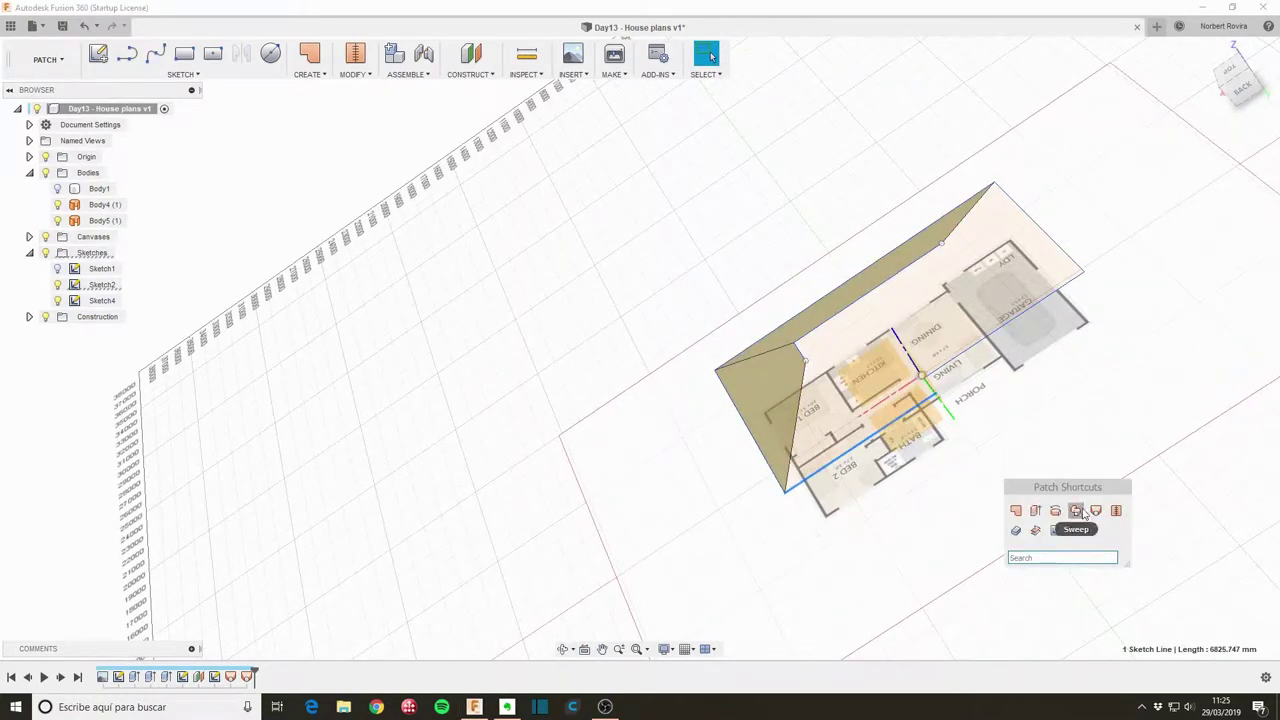
pyautogui.click(1095, 511)
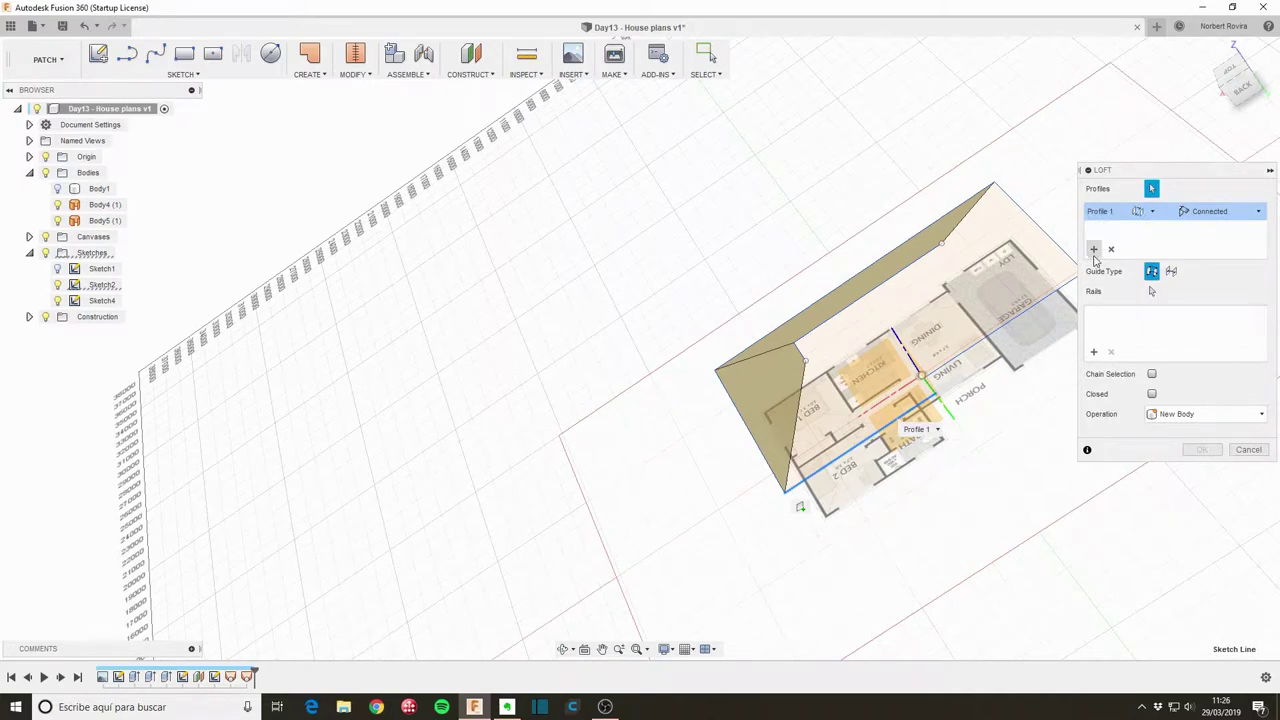
pyautogui.click(1093, 250)
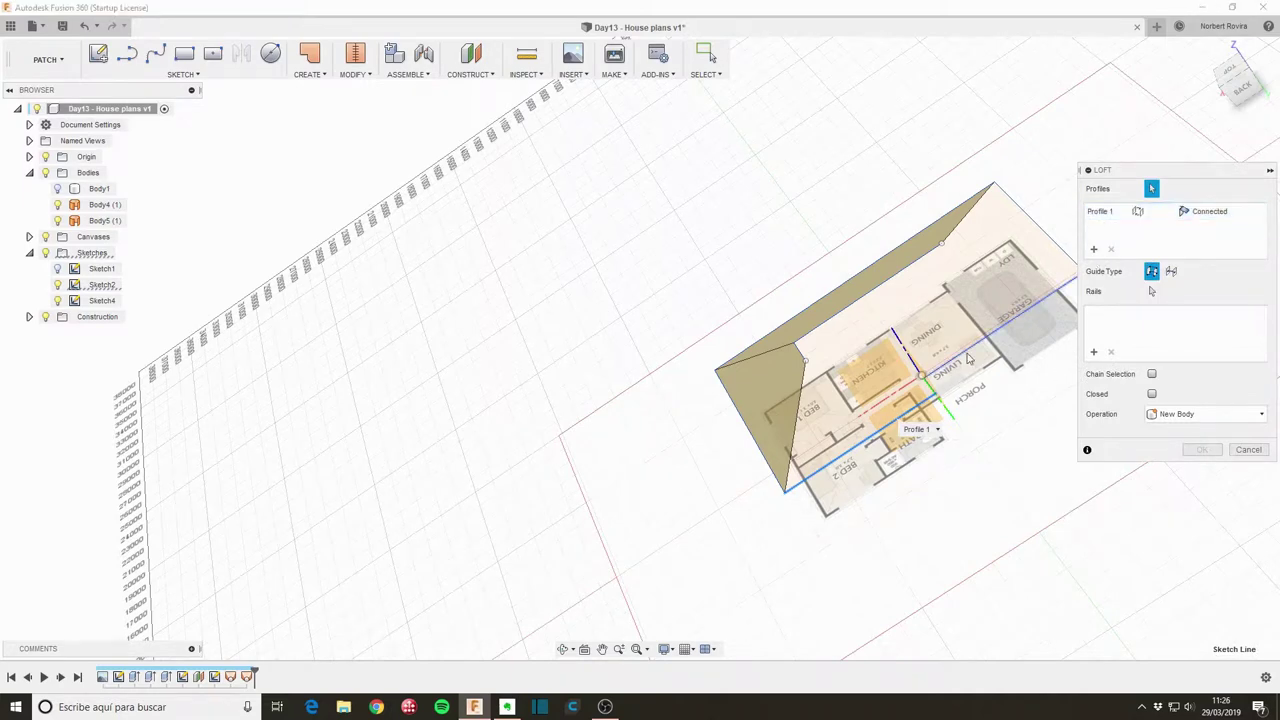
pyautogui.click(808, 365)
pyautogui.moveTo(920, 452); pyautogui.dragTo(697, 460, button='middle')
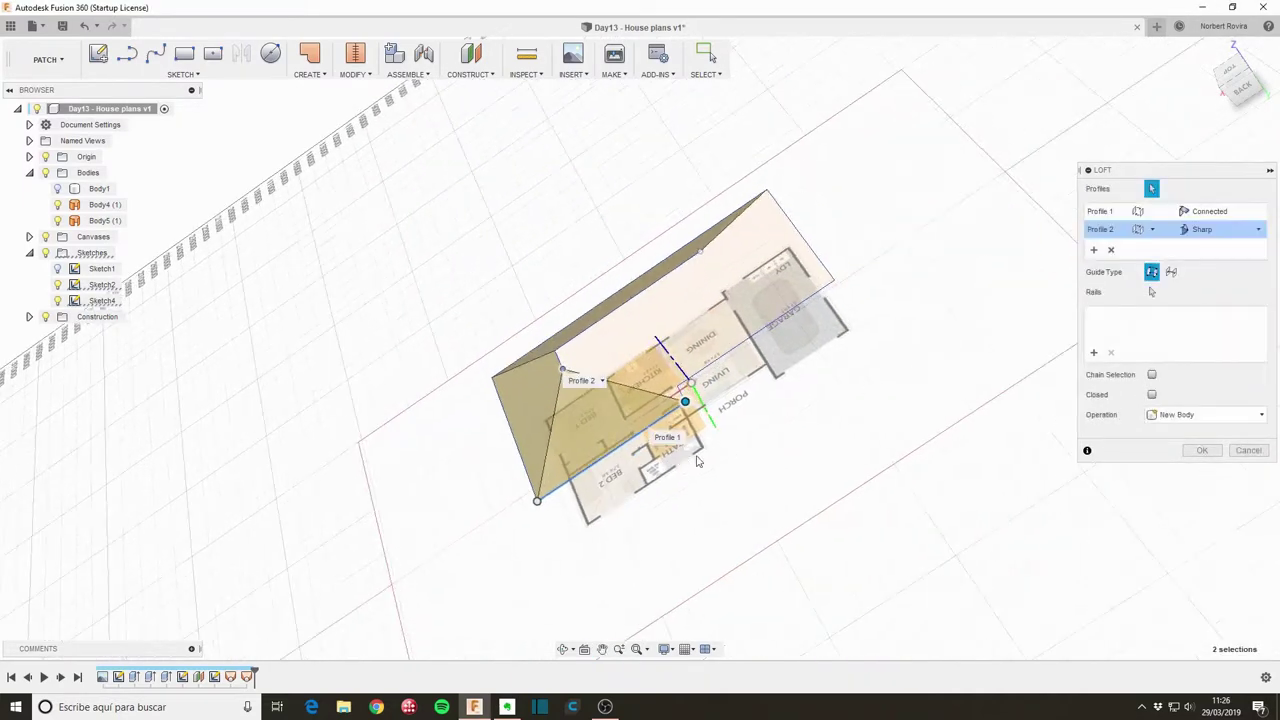
pyautogui.click(1204, 453)
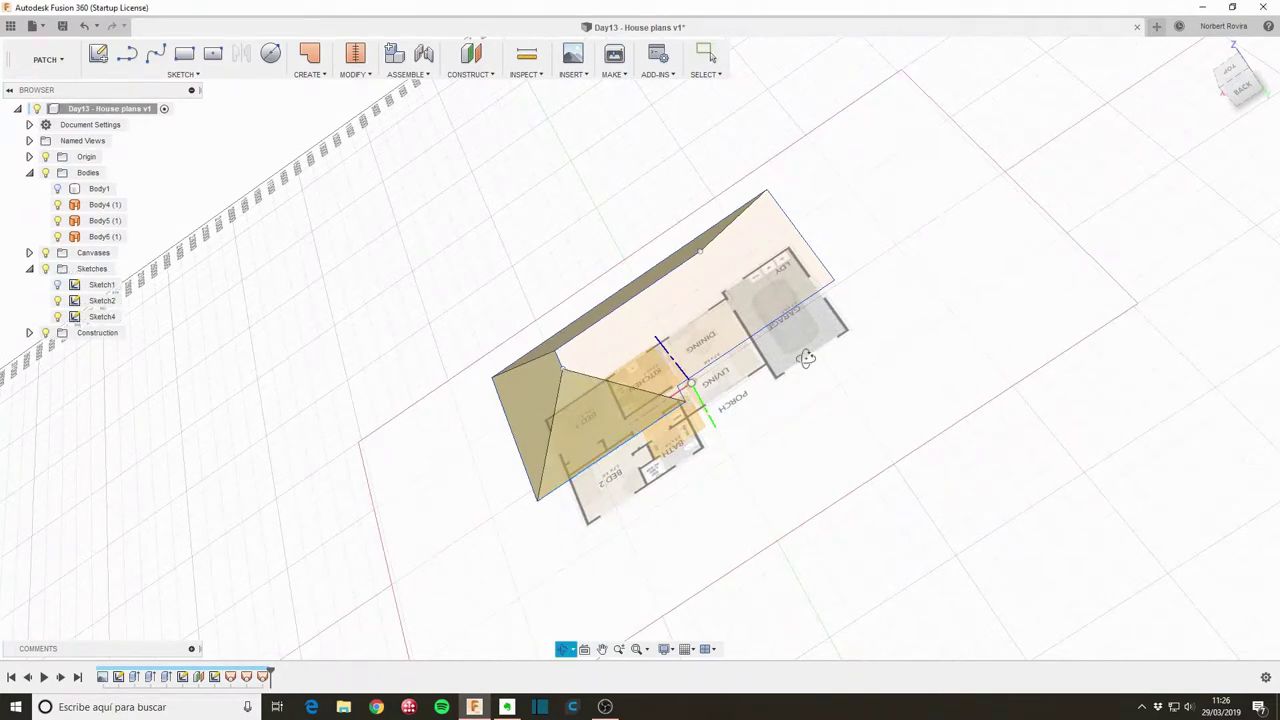
pyautogui.keyDown('shift'); pyautogui.moveTo(877, 423); pyautogui.dragTo(735, 455, button='middle'); pyautogui.keyUp('shift')
# Step: Loft another roof face from a plan edge up to the ridge point
pyautogui.press('s')
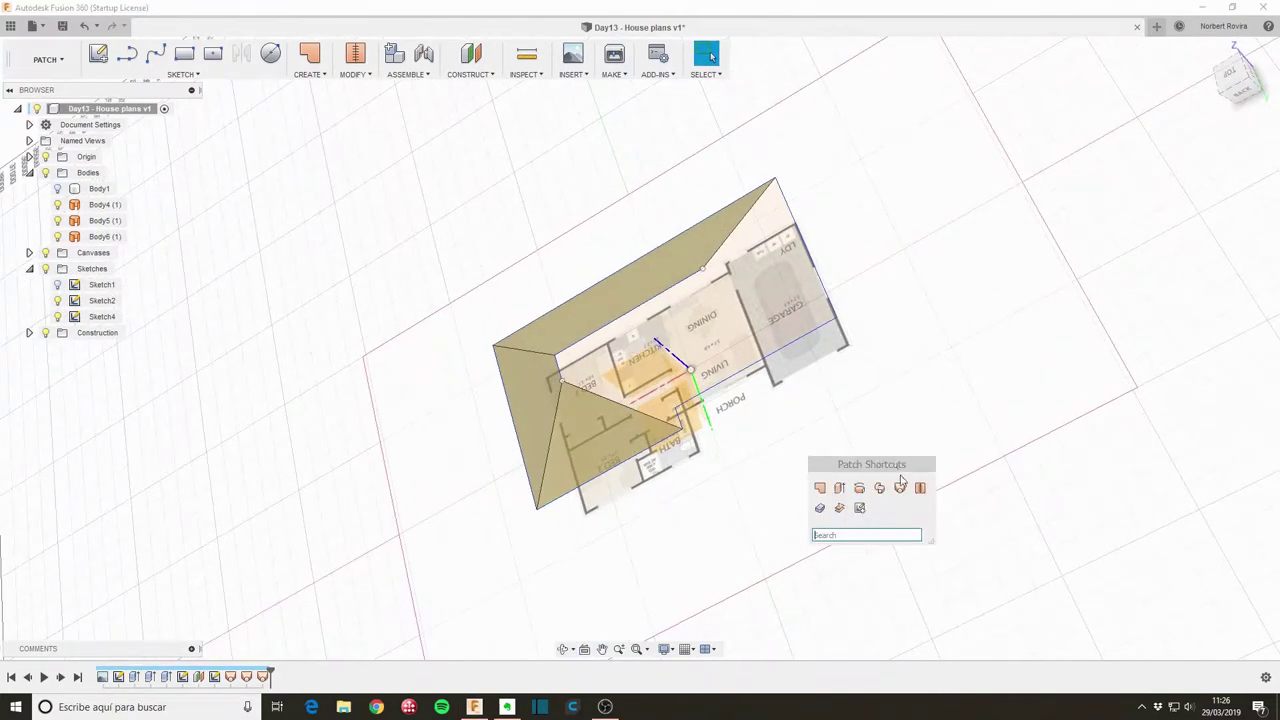
pyautogui.click(900, 490)
pyautogui.click(681, 420)
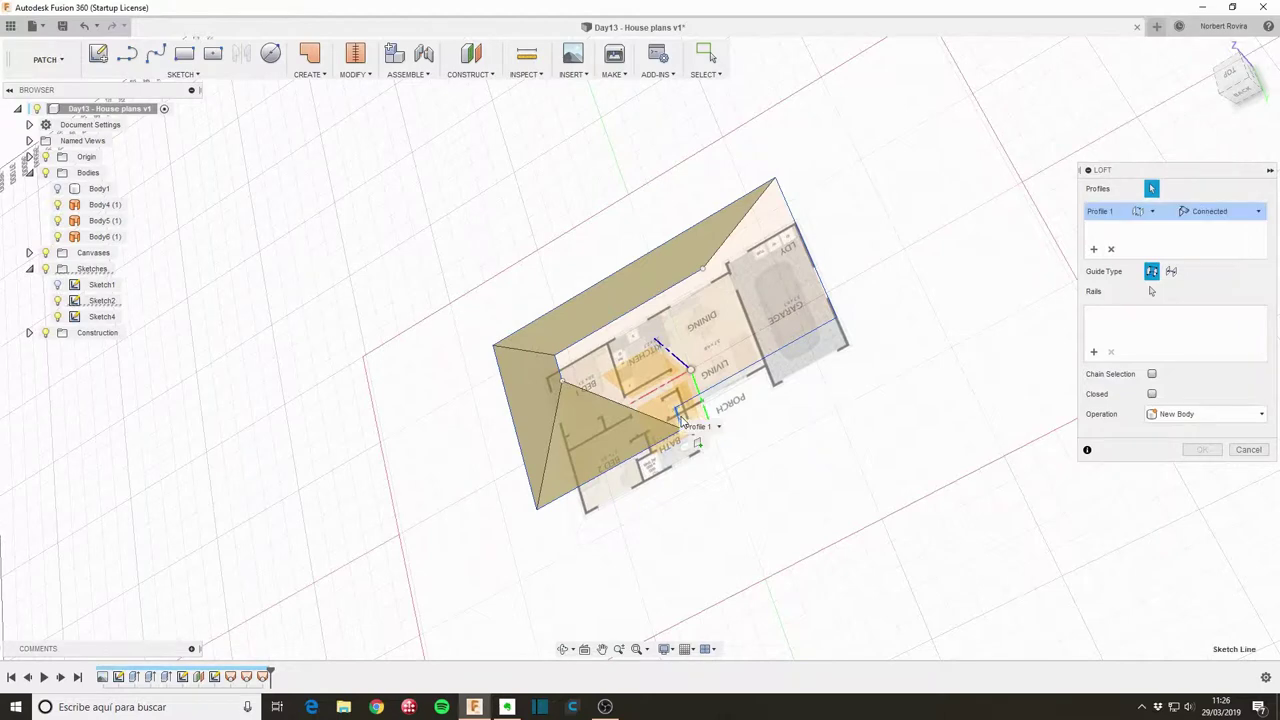
pyautogui.click(563, 373)
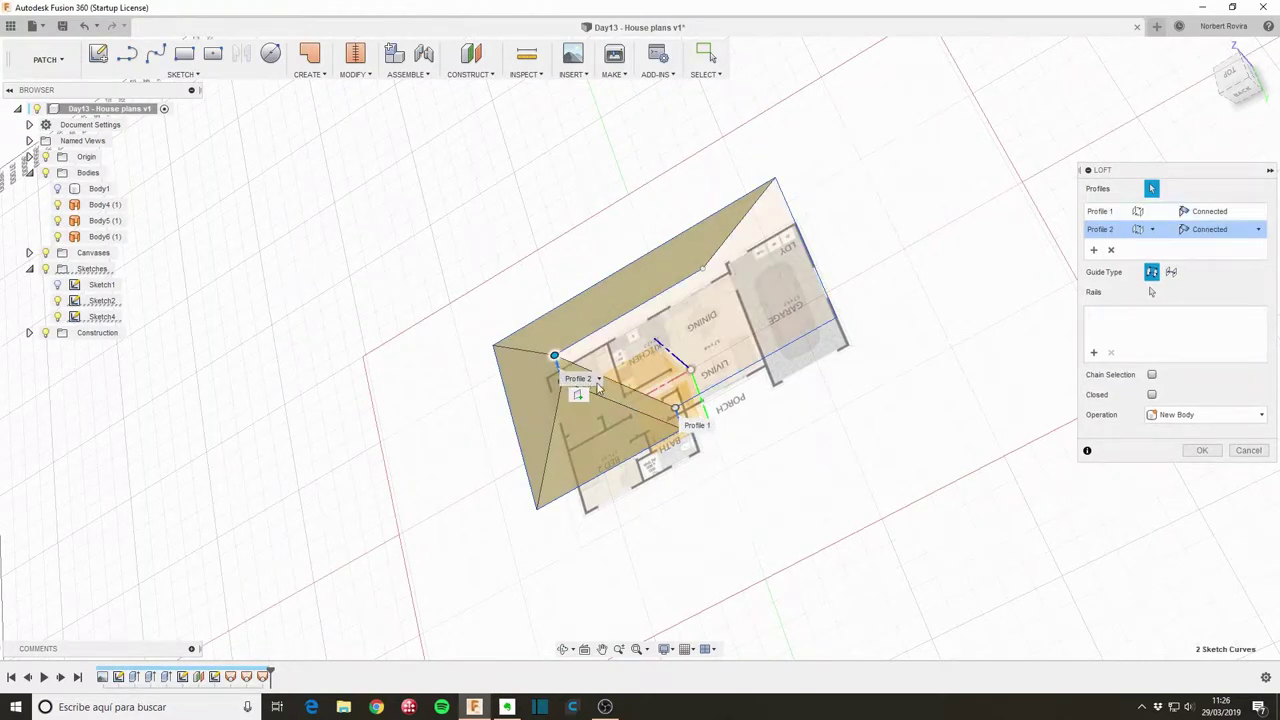
pyautogui.keyDown('shift'); pyautogui.moveTo(563, 373); pyautogui.dragTo(1110, 422, button='middle'); pyautogui.keyUp('shift')
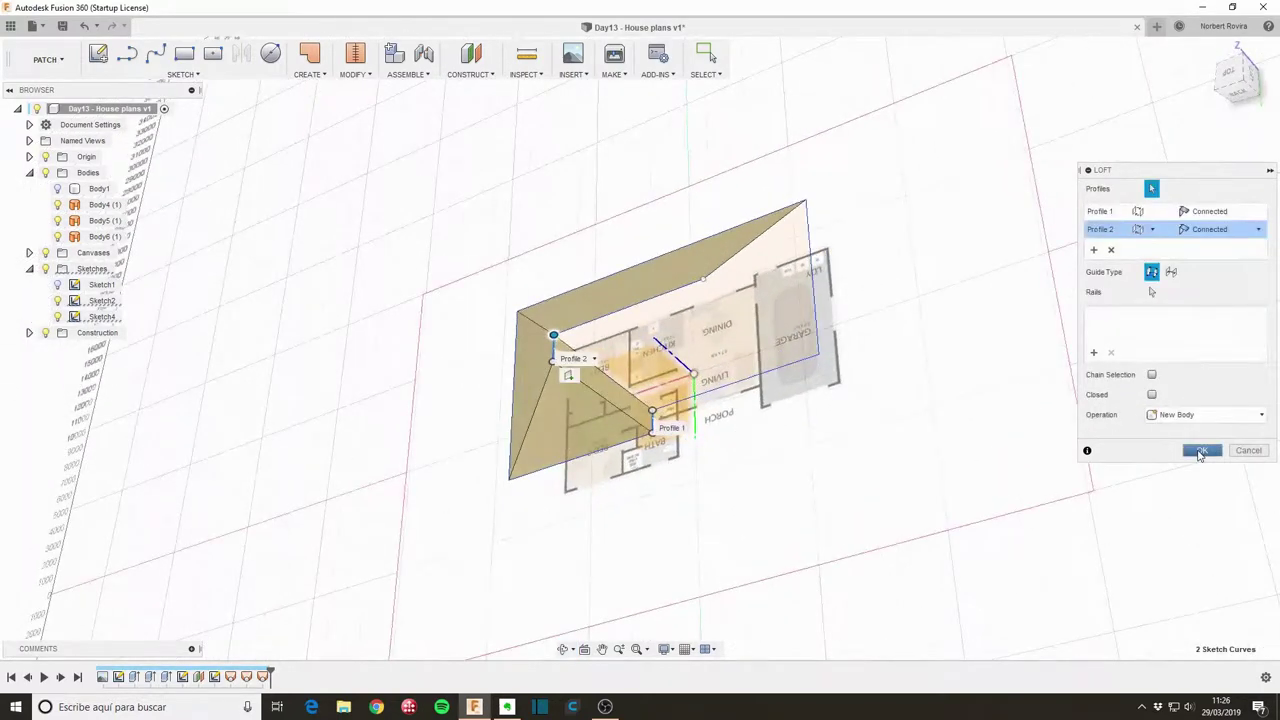
pyautogui.click(1200, 452)
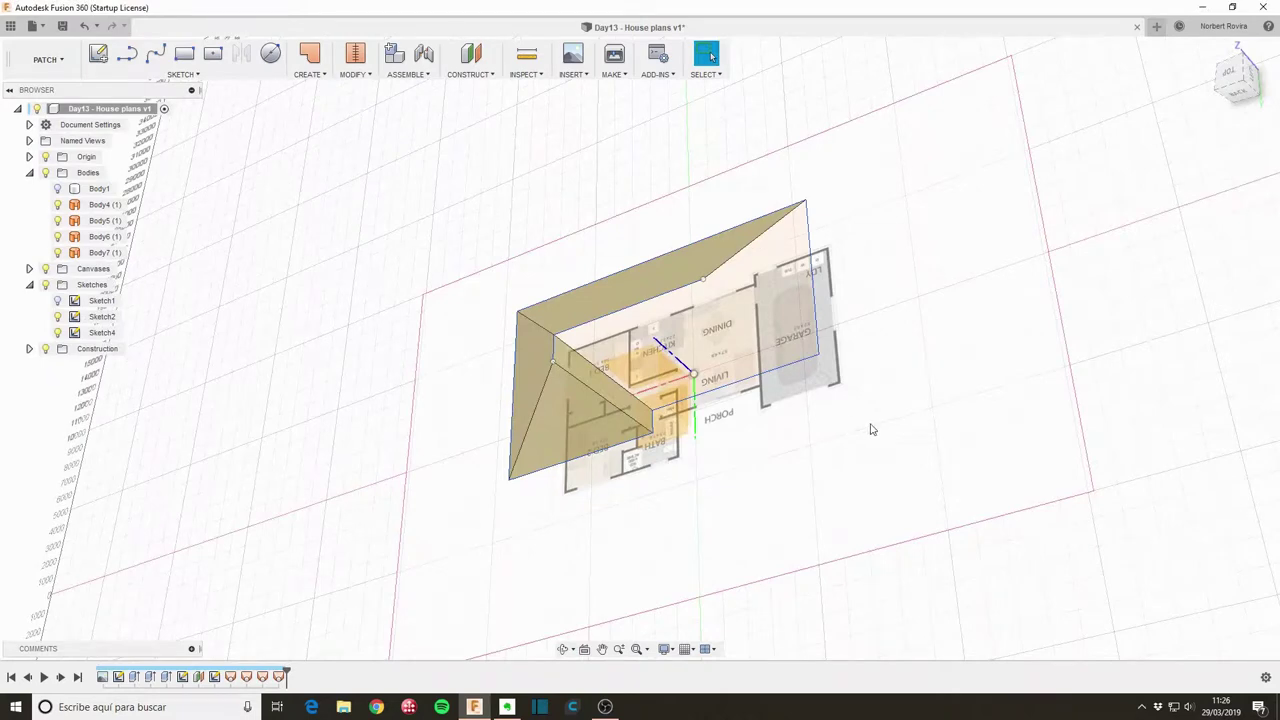
# Step: Loft the long roof slope from the bottom edge to the ridge edge
pyautogui.press('s')
pyautogui.click(962, 456)
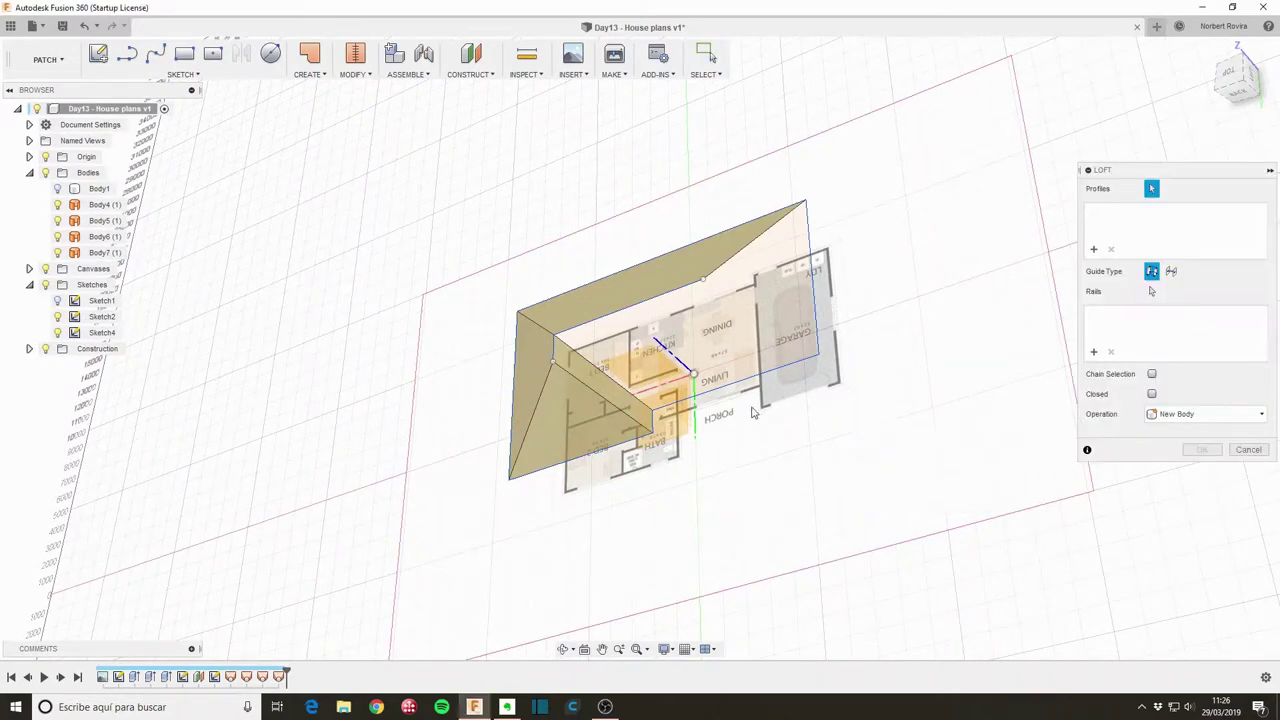
pyautogui.click(768, 380)
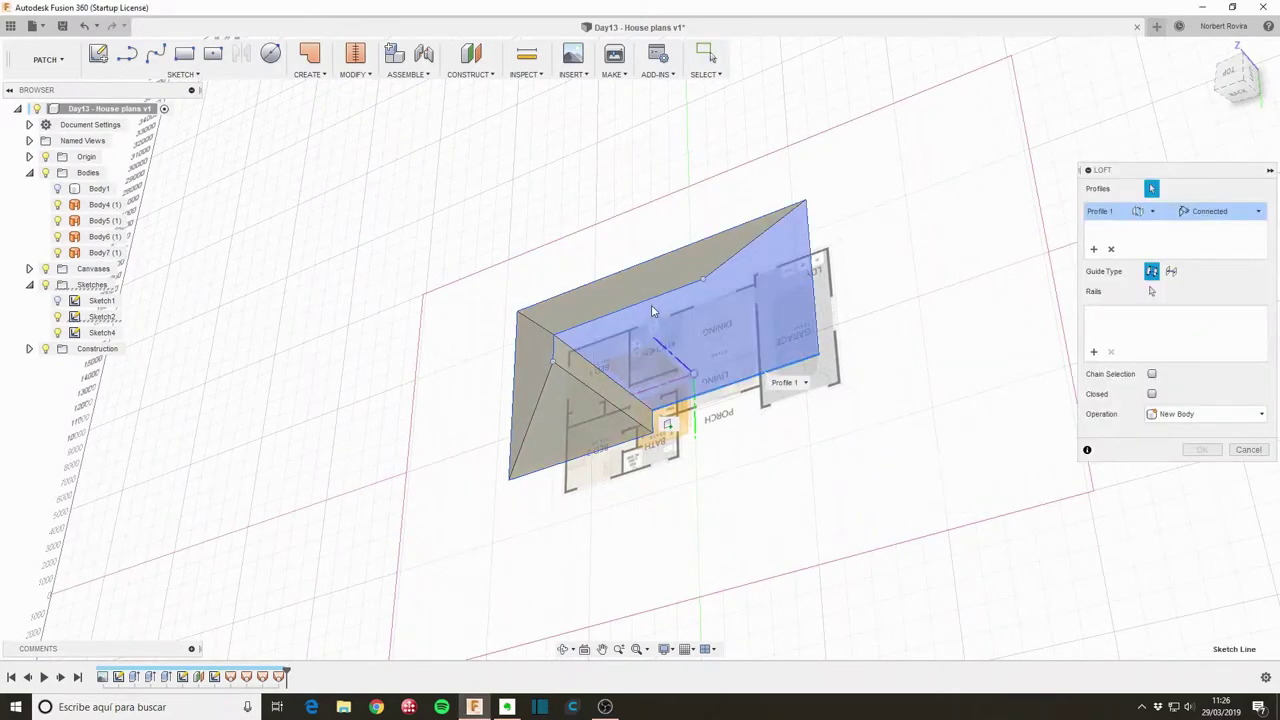
pyautogui.click(700, 280)
pyautogui.moveTo(711, 439)
pyautogui.keyDown('shift'); pyautogui.mouseDown(button='middle')
pyautogui.moveTo(711, 427)
pyautogui.moveTo(686, 428)
pyautogui.mouseUp(button='middle'); pyautogui.keyUp('shift')
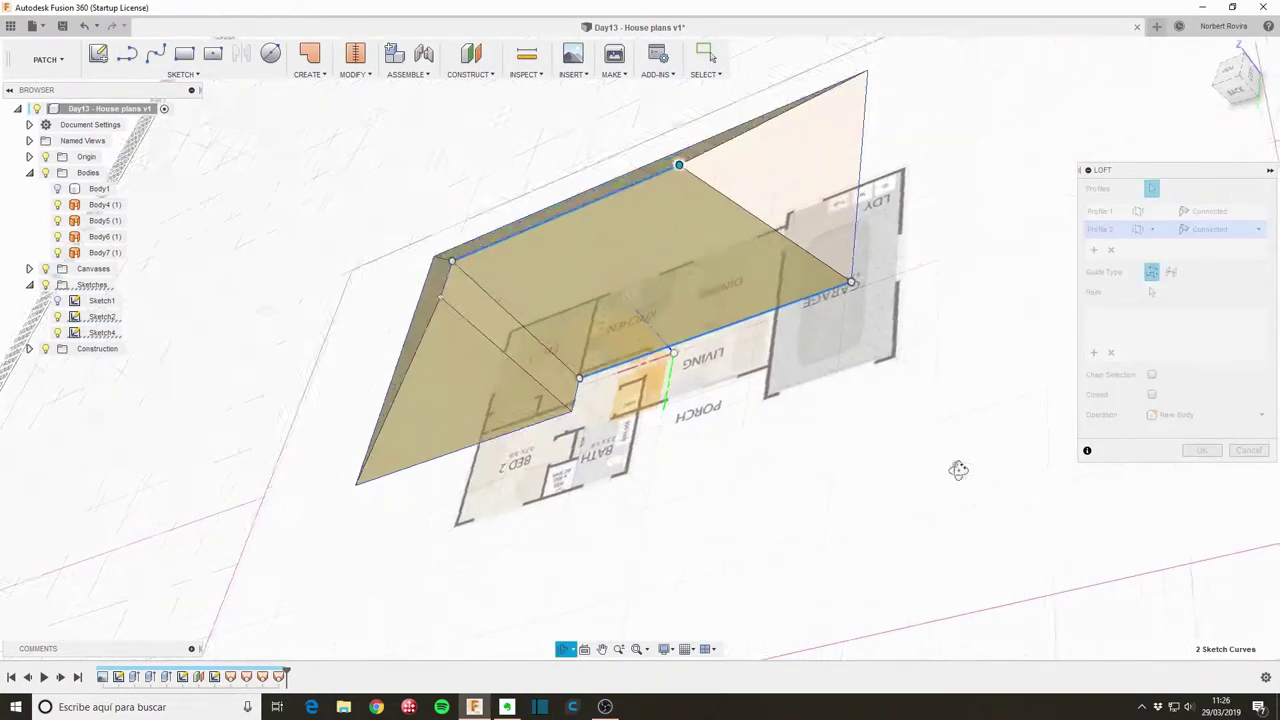
pyautogui.moveTo(958, 470)
pyautogui.keyDown('shift'); pyautogui.mouseDown(button='middle')
pyautogui.moveTo(894, 514)
pyautogui.moveTo(949, 323)
pyautogui.moveTo(666, 366)
pyautogui.moveTo(641, 457)
pyautogui.moveTo(609, 469)
pyautogui.moveTo(621, 474)
pyautogui.mouseUp(button='middle'); pyautogui.keyUp('shift')
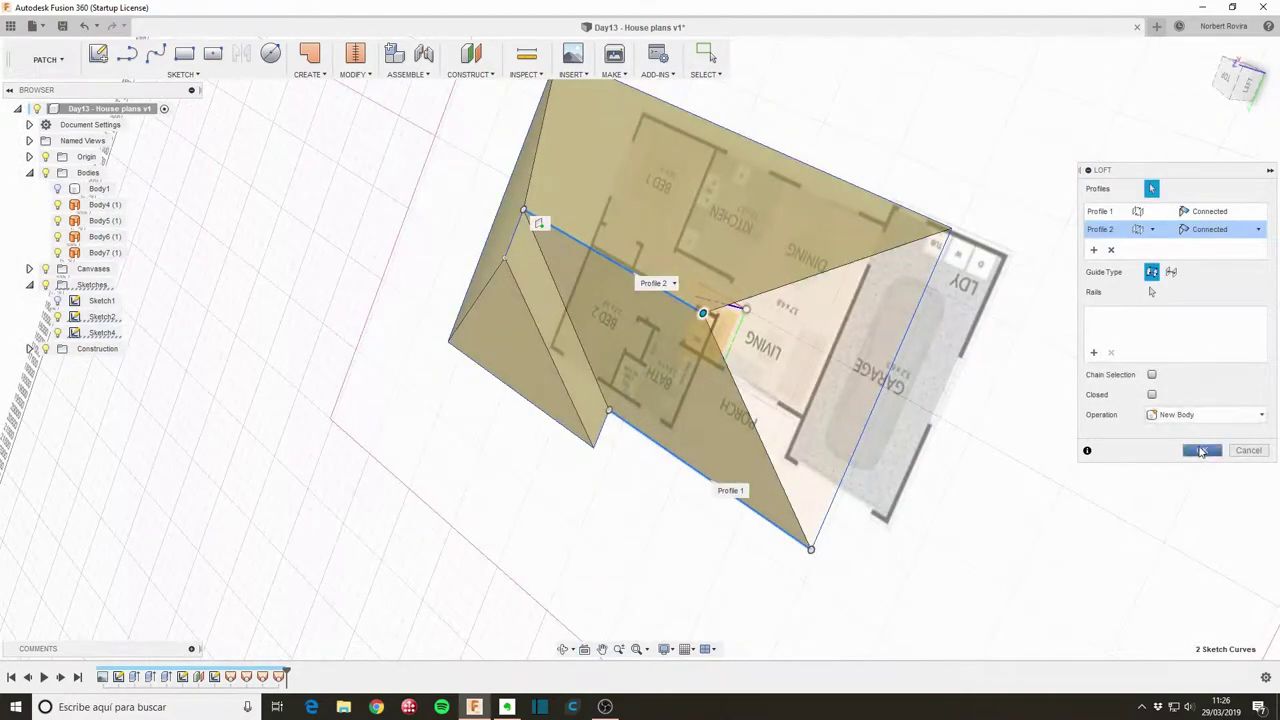
pyautogui.click(1202, 451)
# Step: Loft the last roof face from the triangular face to the ridge corner
pyautogui.press('s')
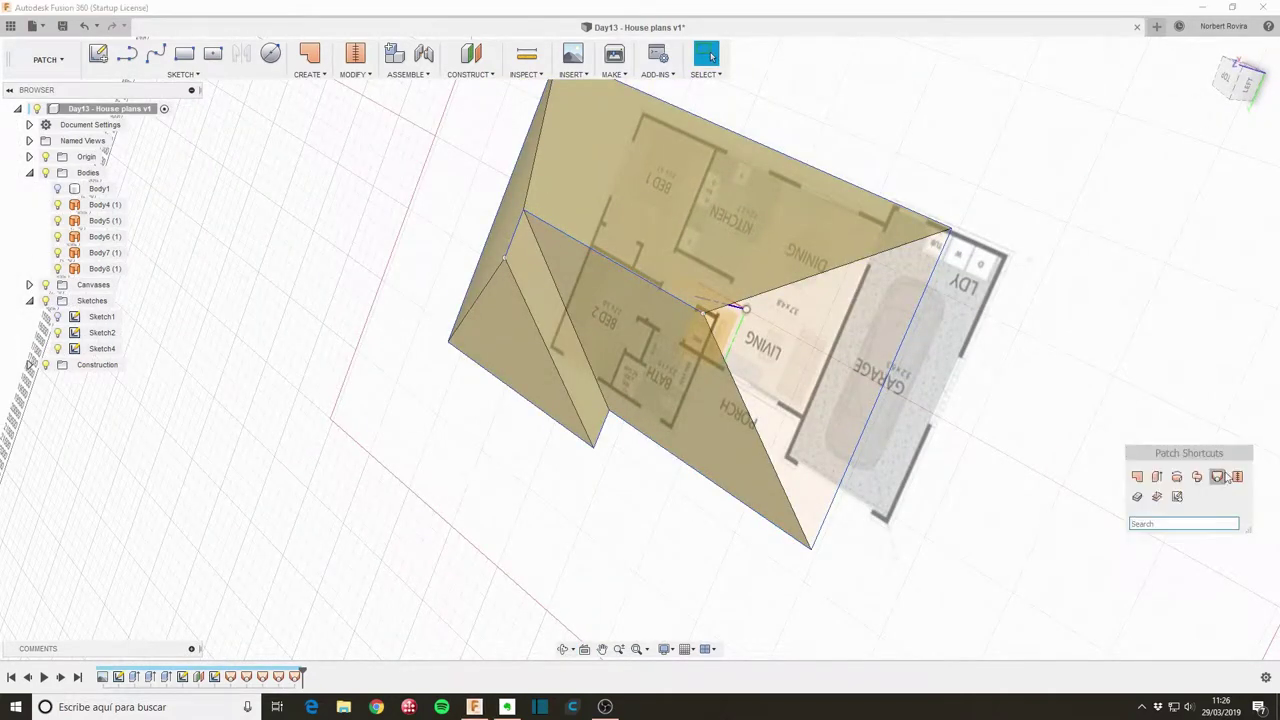
pyautogui.click(1224, 477)
pyautogui.click(899, 366)
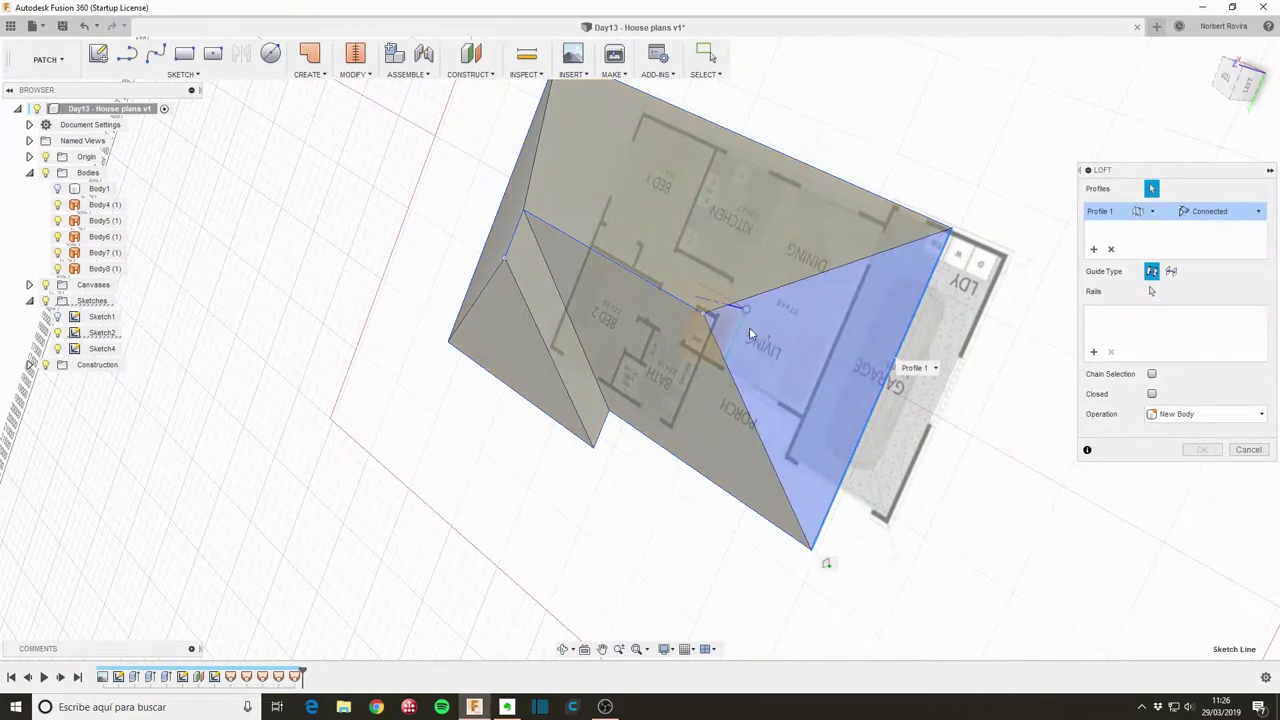
pyautogui.click(709, 317)
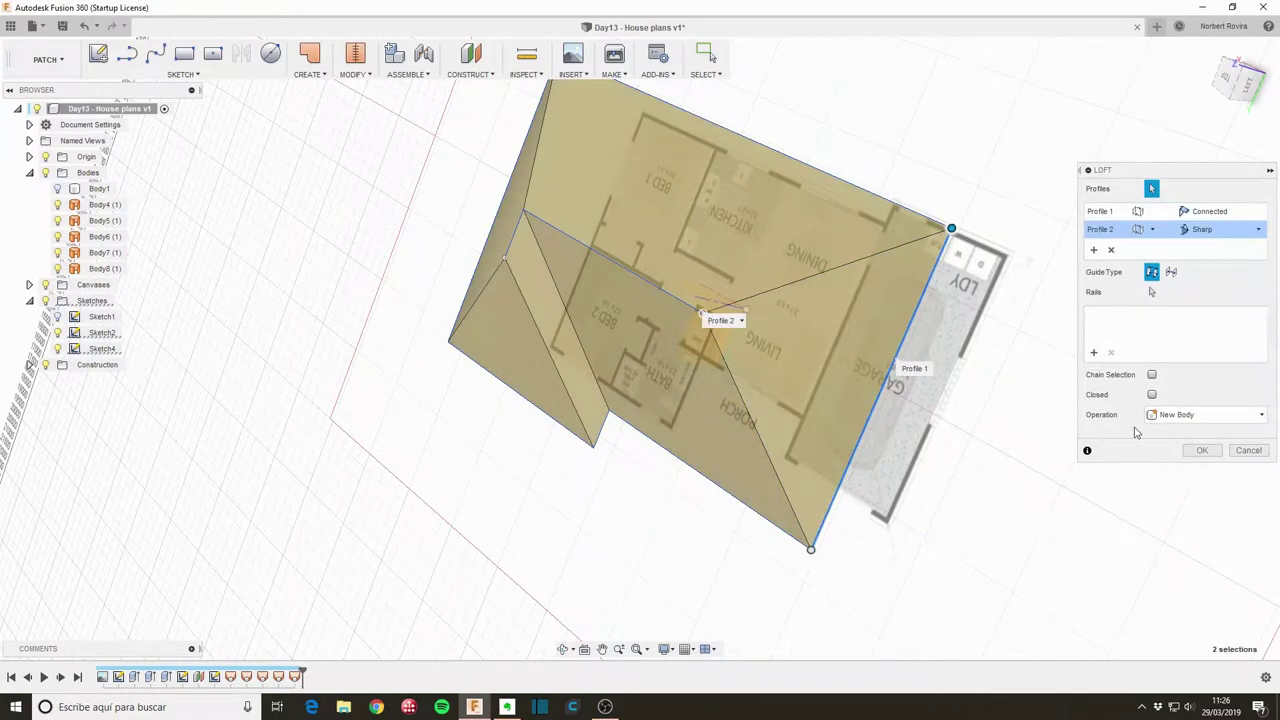
pyautogui.click(1202, 450)
pyautogui.moveTo(631, 458)
pyautogui.keyDown('shift'); pyautogui.mouseDown(button='middle')
pyautogui.moveTo(657, 354)
pyautogui.moveTo(634, 371)
pyautogui.mouseUp(button='middle'); pyautogui.keyUp('shift')
pyautogui.keyDown('shift'); pyautogui.moveTo(1037, 203); pyautogui.dragTo(1150, 120, button='middle'); pyautogui.keyUp('shift')
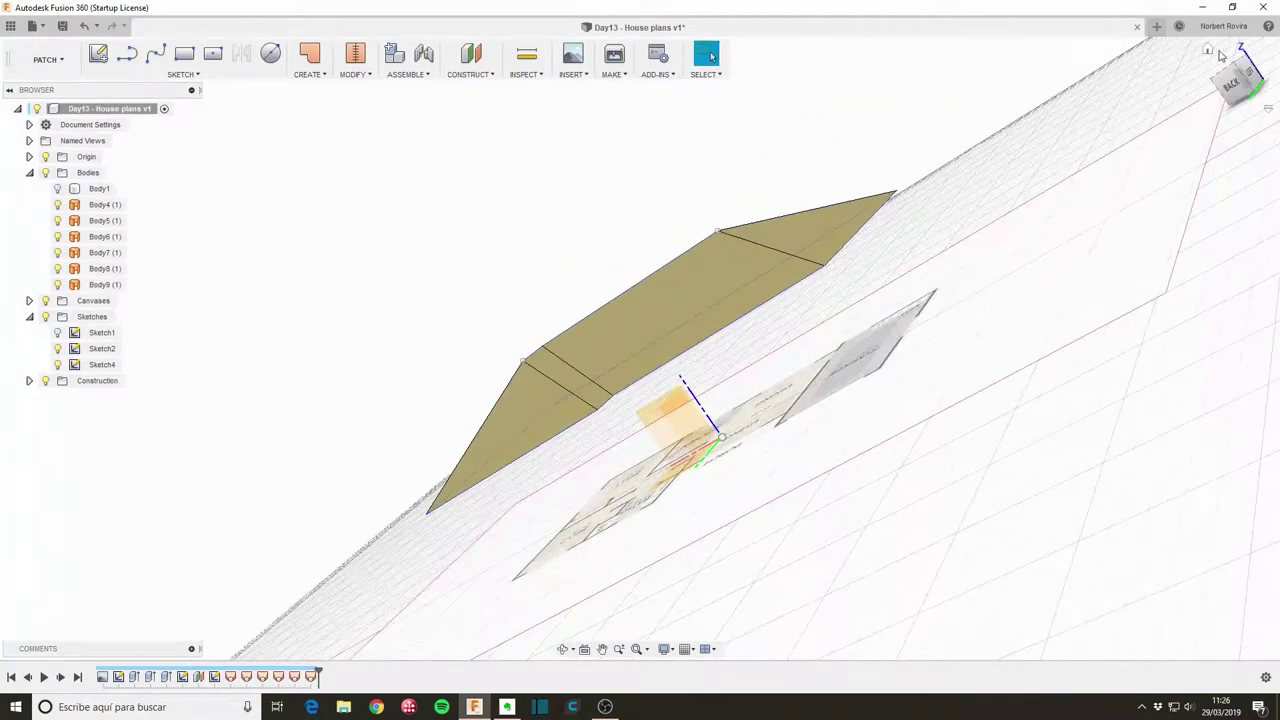
pyautogui.click(1209, 50)
# Step: Cap the roof underside with a flat patch surface across its open bottom boundary loop
pyautogui.keyDown('shift'); pyautogui.moveTo(632, 463); pyautogui.dragTo(669, 425, button='middle'); pyautogui.keyUp('shift')
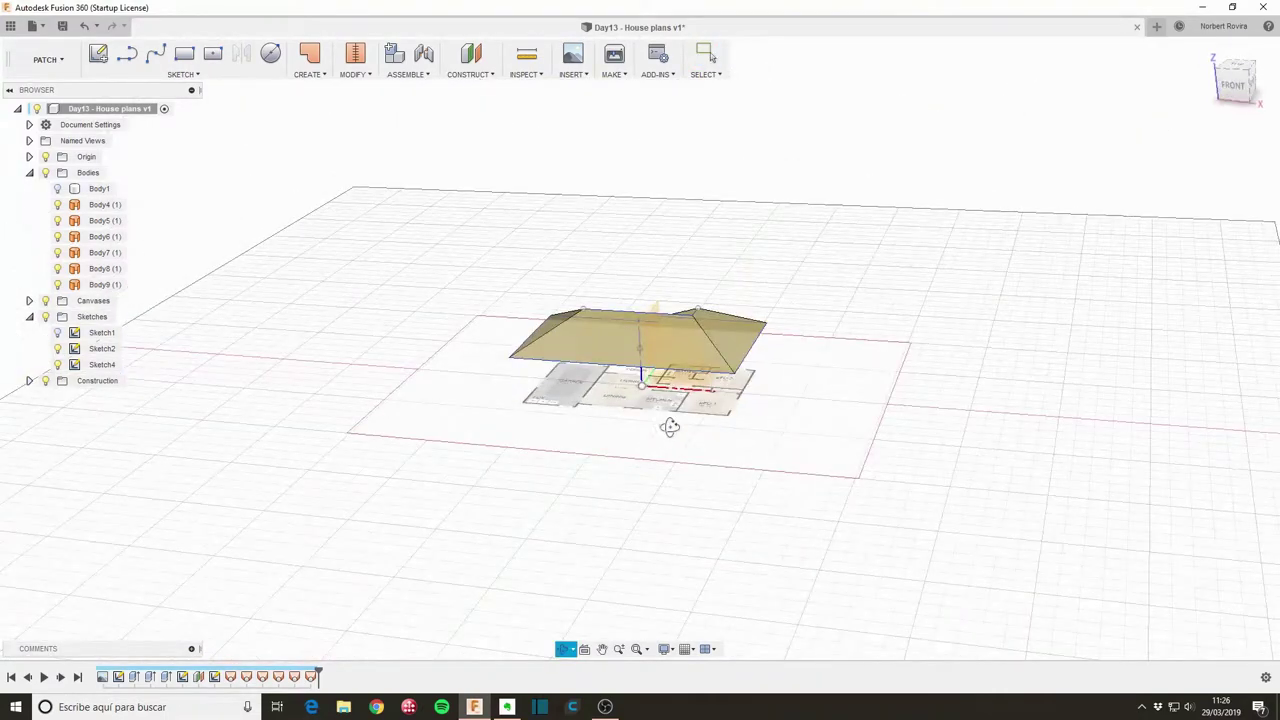
pyautogui.scroll(3, 703, 375)
pyautogui.scroll(3, 703, 375)
pyautogui.scroll(2, 703, 375)
pyautogui.moveTo(703, 375)
pyautogui.keyDown('shift'); pyautogui.mouseDown(button='middle')
pyautogui.moveTo(706, 420)
pyautogui.moveTo(713, 291)
pyautogui.mouseUp(button='middle'); pyautogui.keyUp('shift')
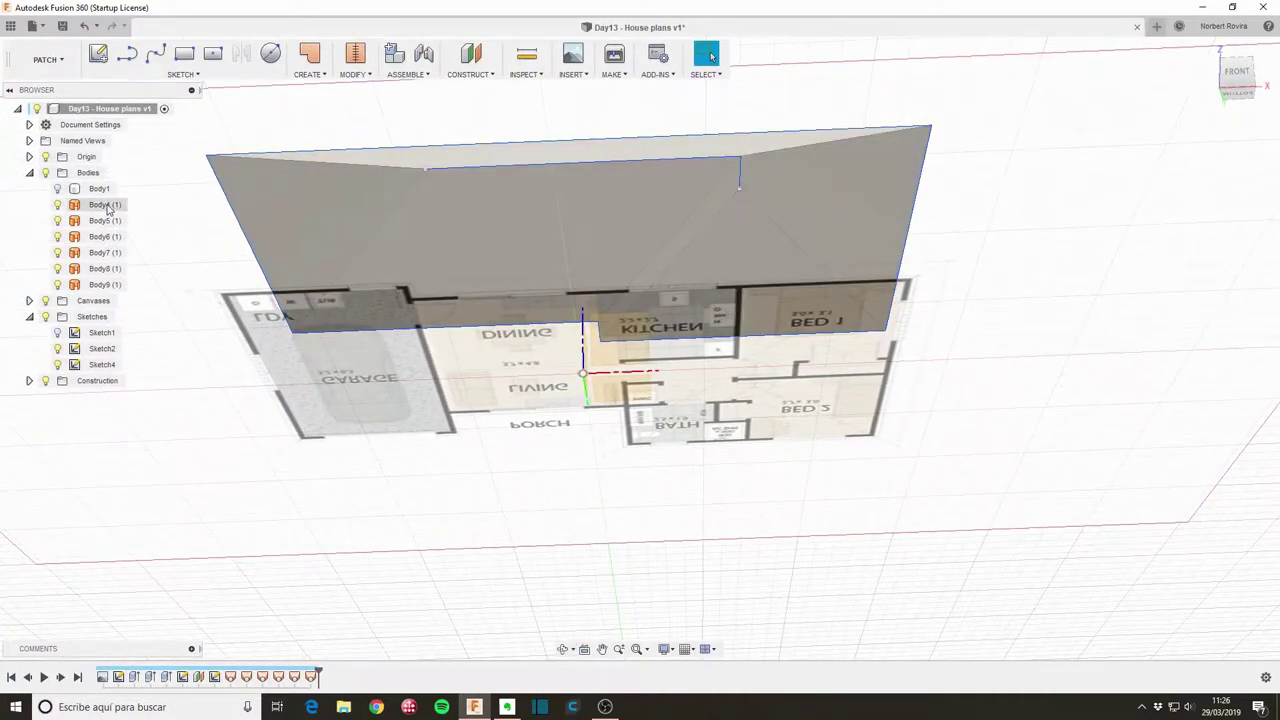
pyautogui.click(310, 55)
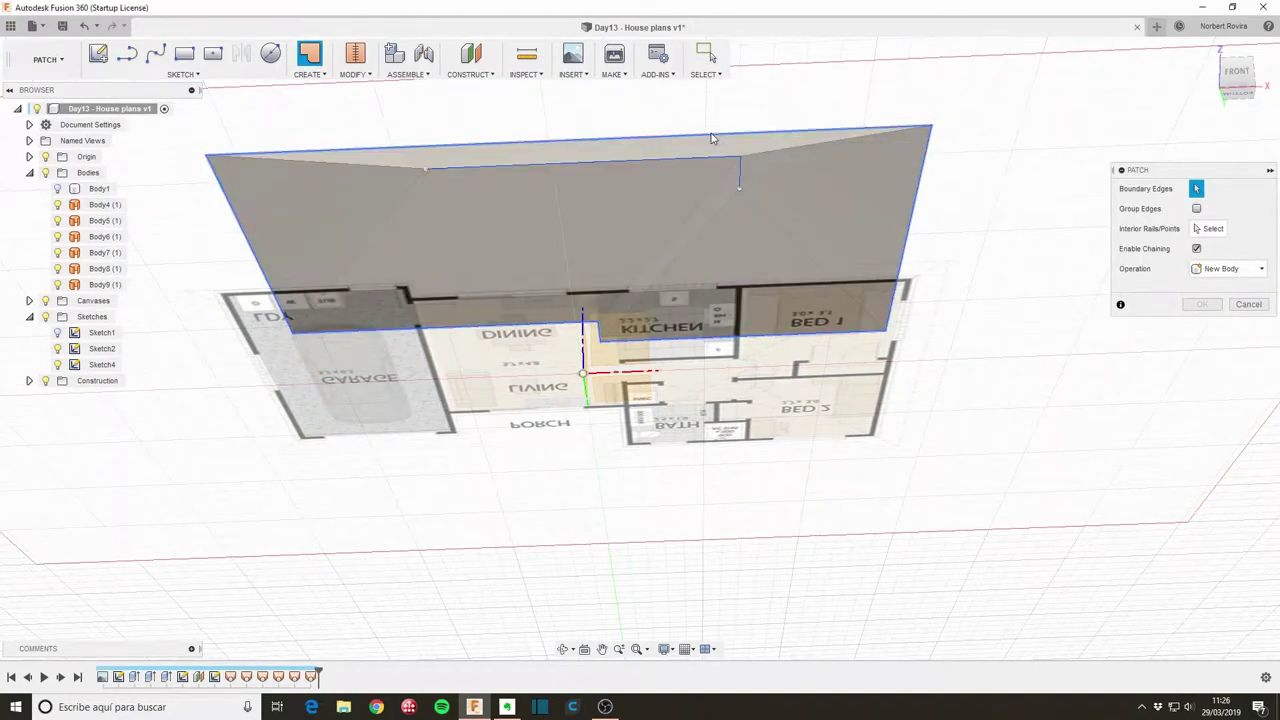
pyautogui.click(712, 136)
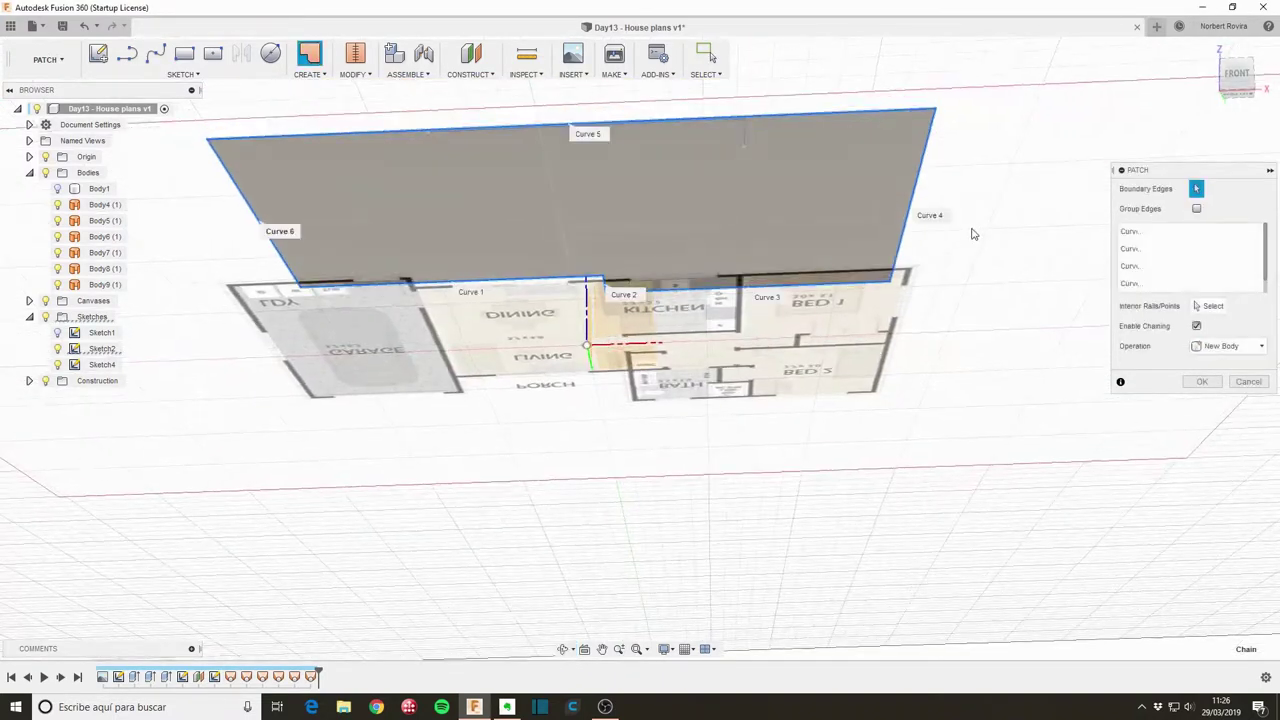
pyautogui.click(1190, 381)
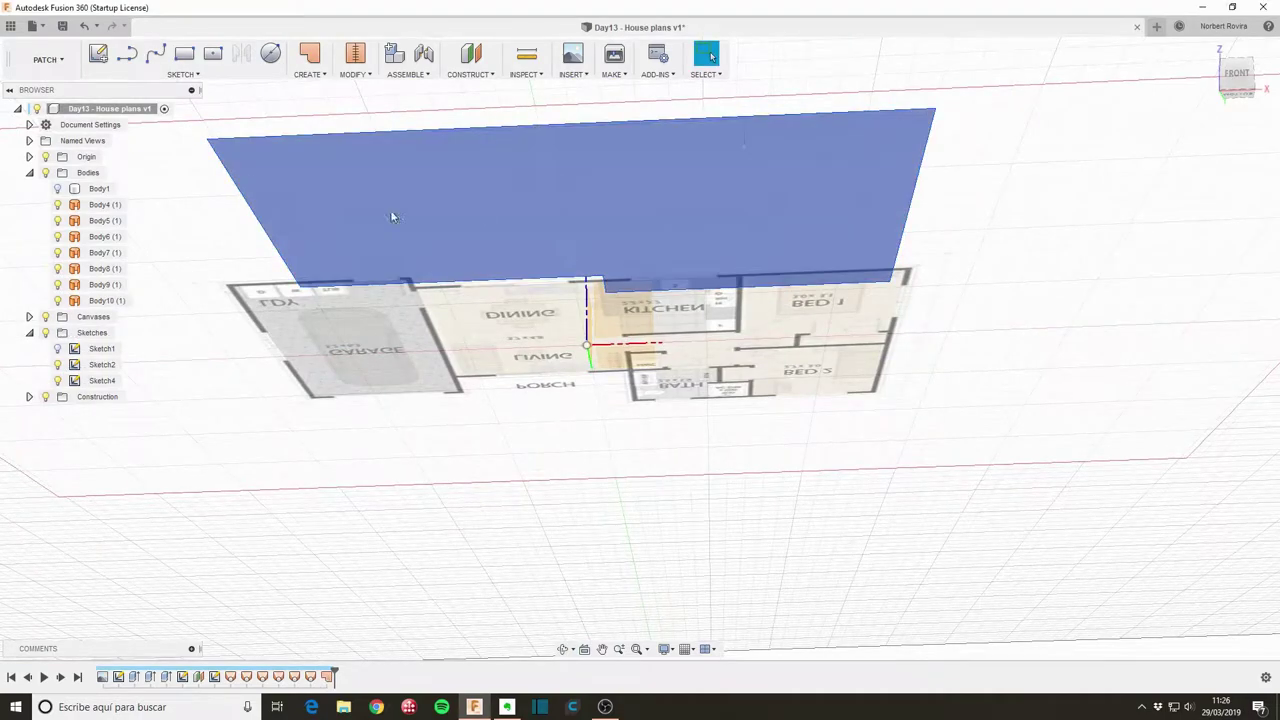
pyautogui.moveTo(391, 217)
pyautogui.keyDown('shift'); pyautogui.mouseDown(button='middle')
pyautogui.moveTo(634, 194)
pyautogui.moveTo(723, 246)
pyautogui.moveTo(617, 393)
pyautogui.moveTo(539, 305)
pyautogui.moveTo(531, 212)
pyautogui.mouseUp(button='middle'); pyautogui.keyUp('shift')
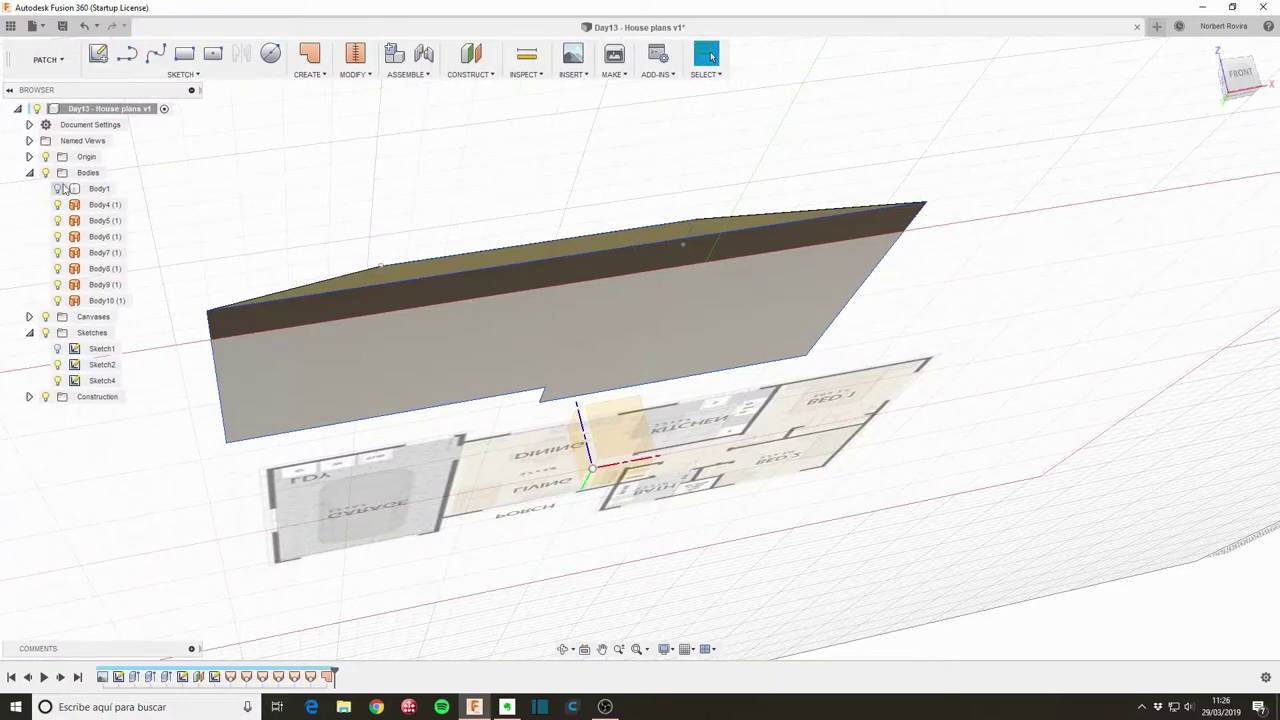
# Step: Stitch all the roof surface bodies together into a single body
pyautogui.click(104, 204)
pyautogui.keyDown('shift'); pyautogui.click(106, 300); pyautogui.keyUp('shift')
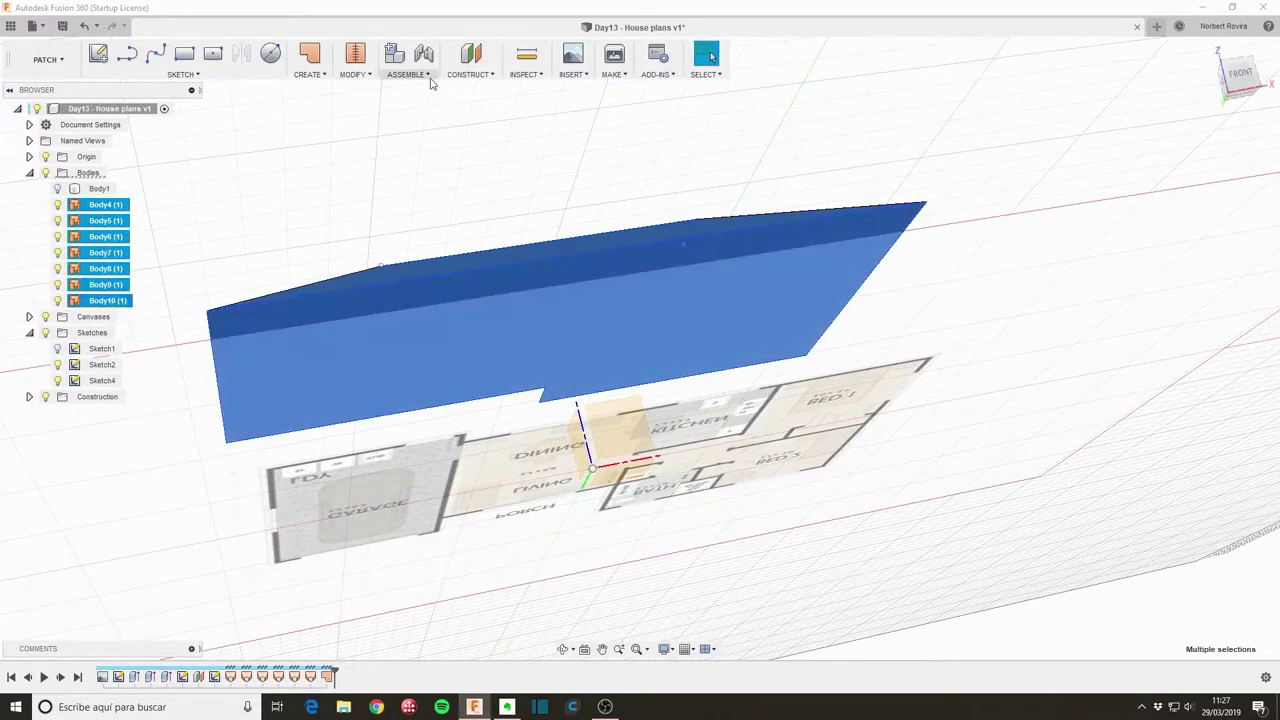
pyautogui.click(360, 75)
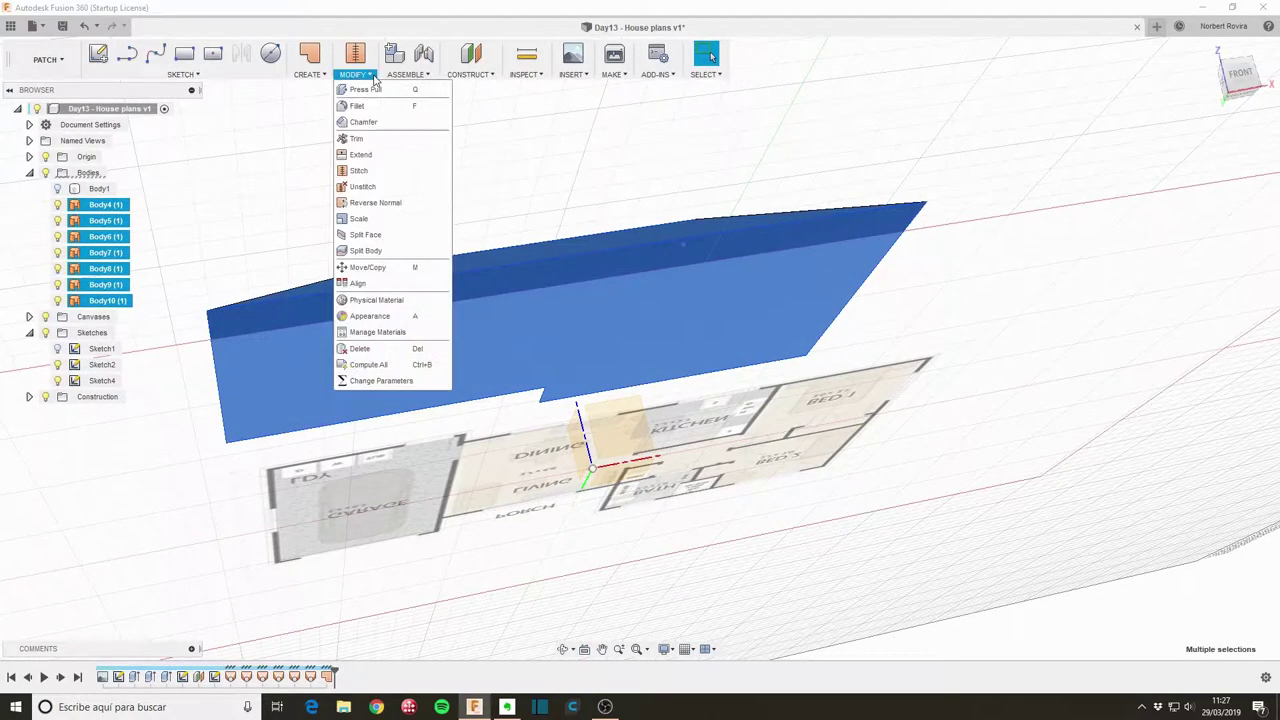
pyautogui.click(399, 174)
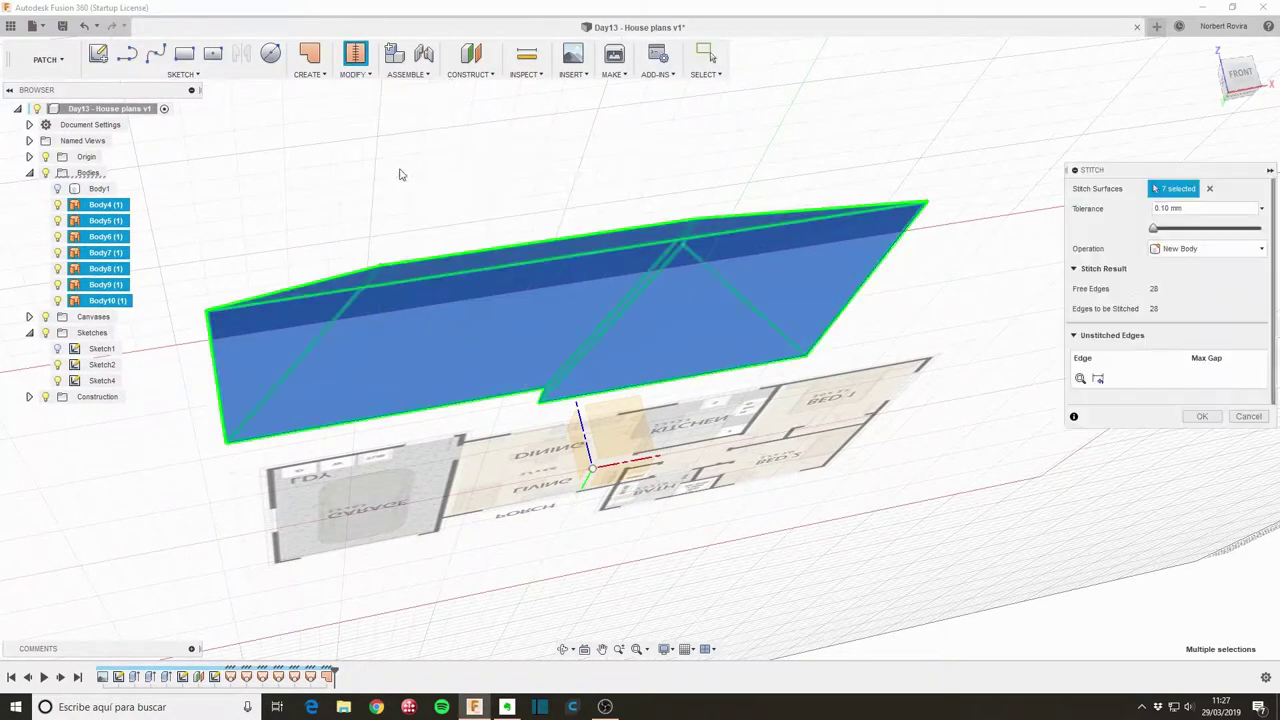
pyautogui.click(1203, 417)
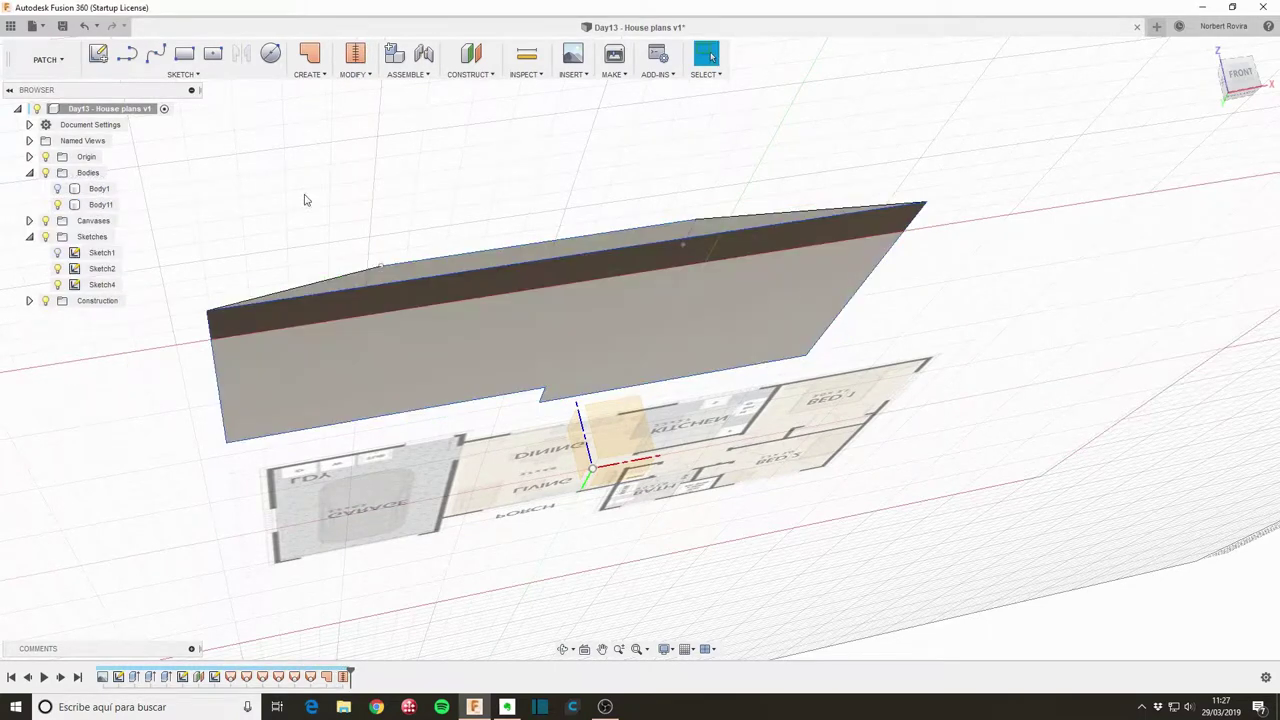
# Step: Show the walls body Body1 and the floor-plan sketch Sketch1 again
pyautogui.click(57, 188)
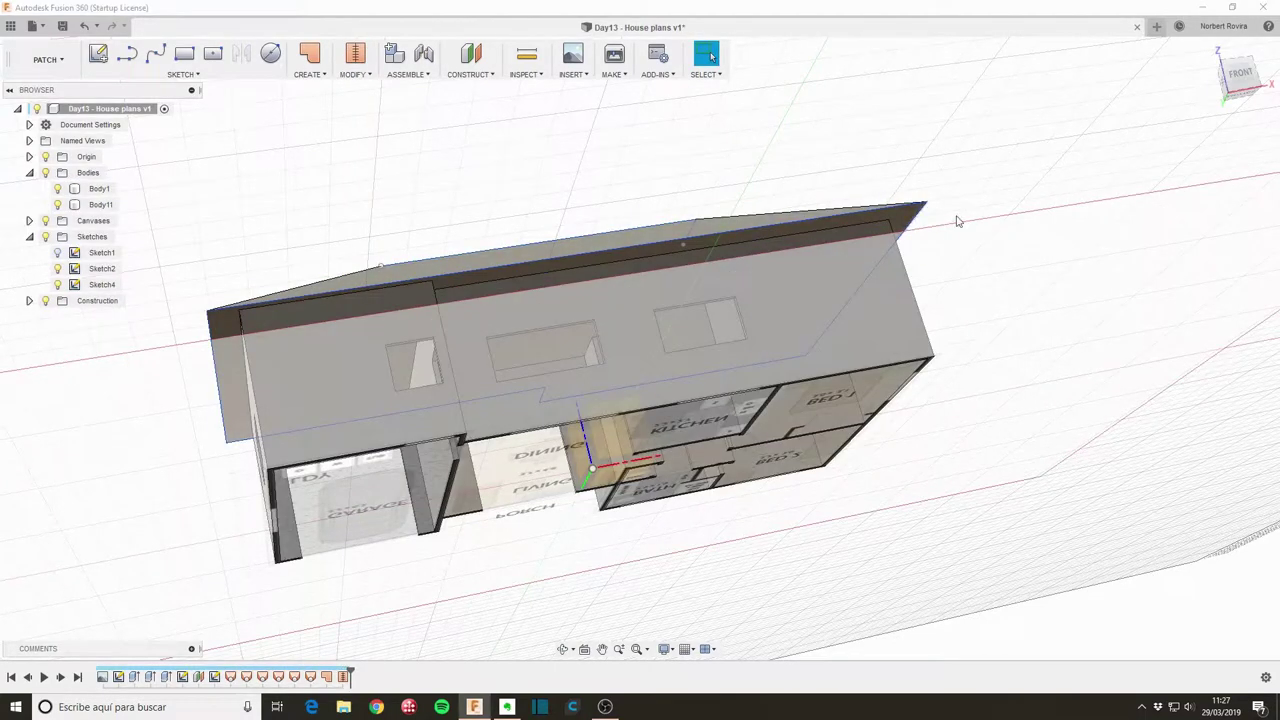
pyautogui.moveTo(957, 221)
pyautogui.keyDown('shift'); pyautogui.mouseDown(button='middle')
pyautogui.moveTo(968, 177)
pyautogui.moveTo(581, 221)
pyautogui.mouseUp(button='middle'); pyautogui.keyUp('shift')
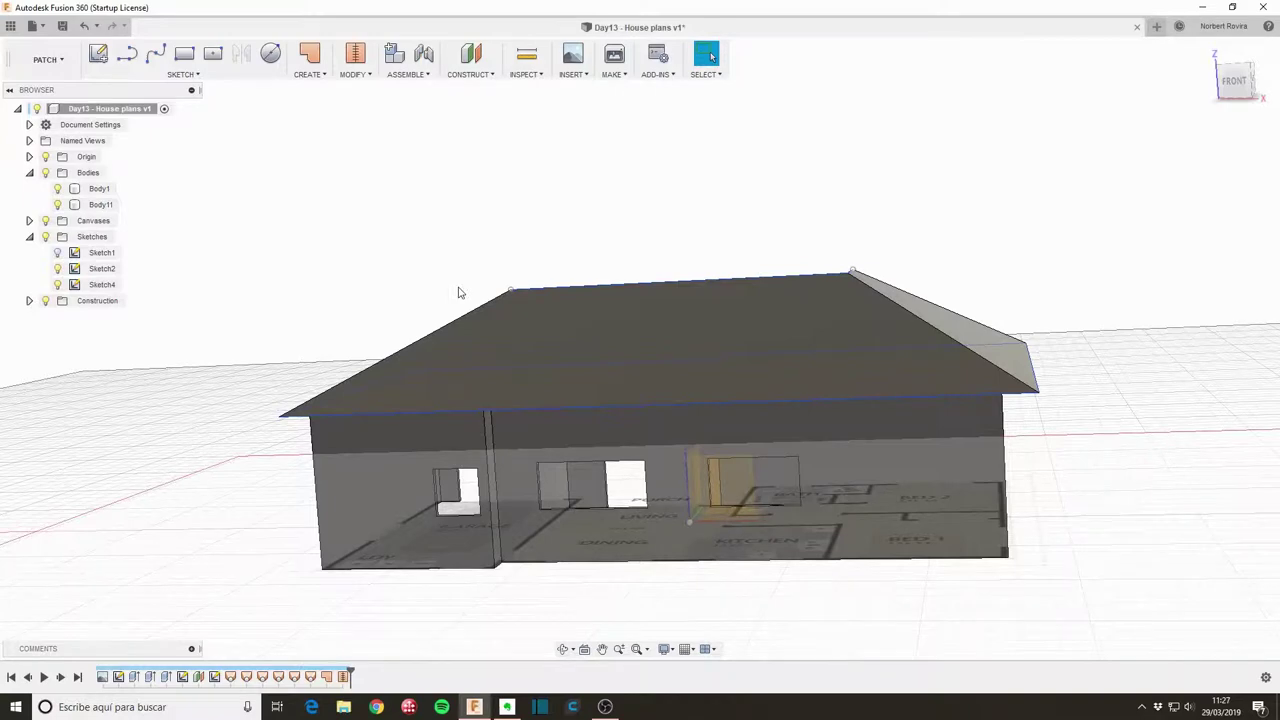
pyautogui.moveTo(651, 191)
pyautogui.keyDown('shift'); pyautogui.mouseDown(button='middle')
pyautogui.moveTo(677, 292)
pyautogui.moveTo(664, 304)
pyautogui.moveTo(663, 206)
pyautogui.mouseUp(button='middle'); pyautogui.keyUp('shift')
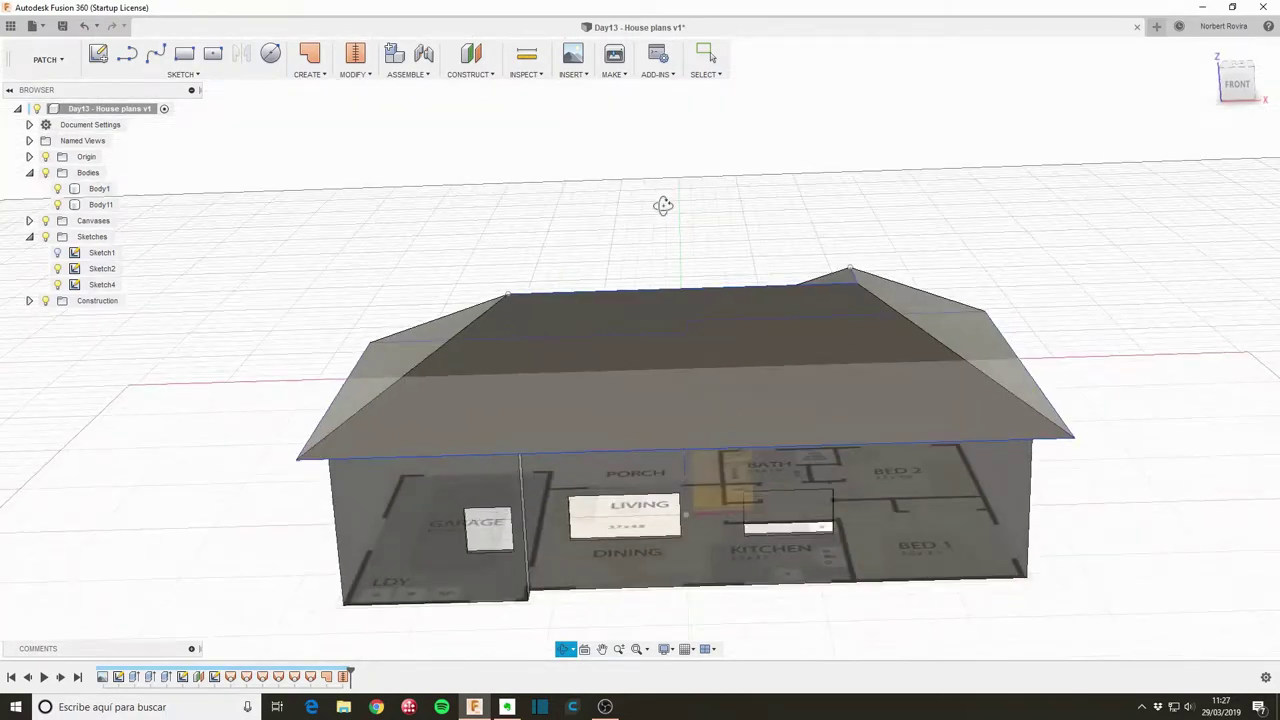
pyautogui.click(674, 371)
pyautogui.moveTo(674, 371); pyautogui.dragTo(654, 289, button='middle')
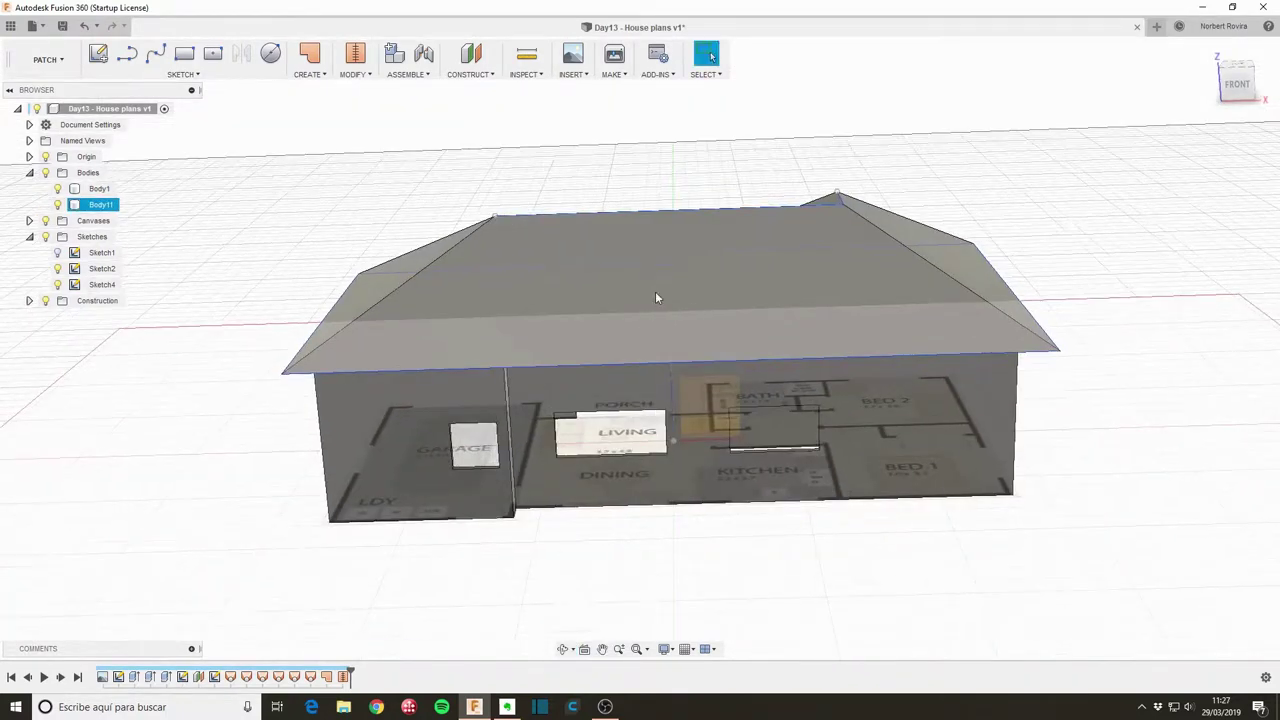
pyautogui.press('Escape')
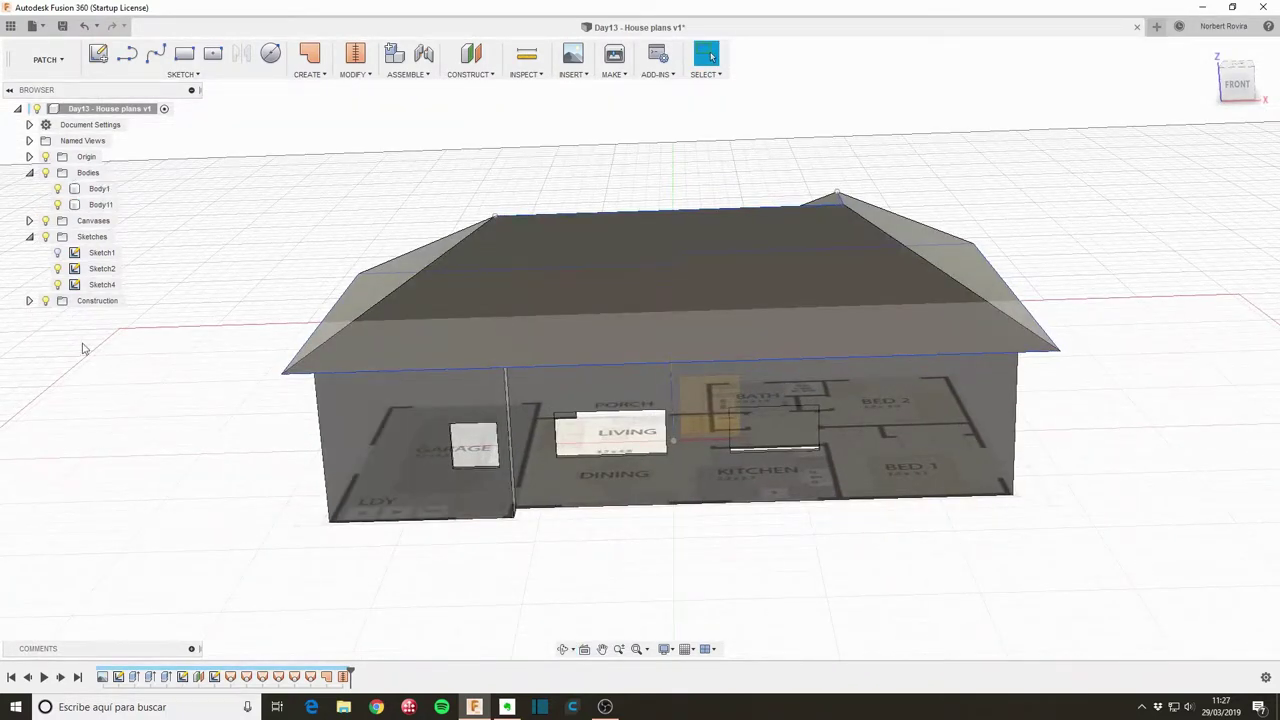
pyautogui.click(58, 257)
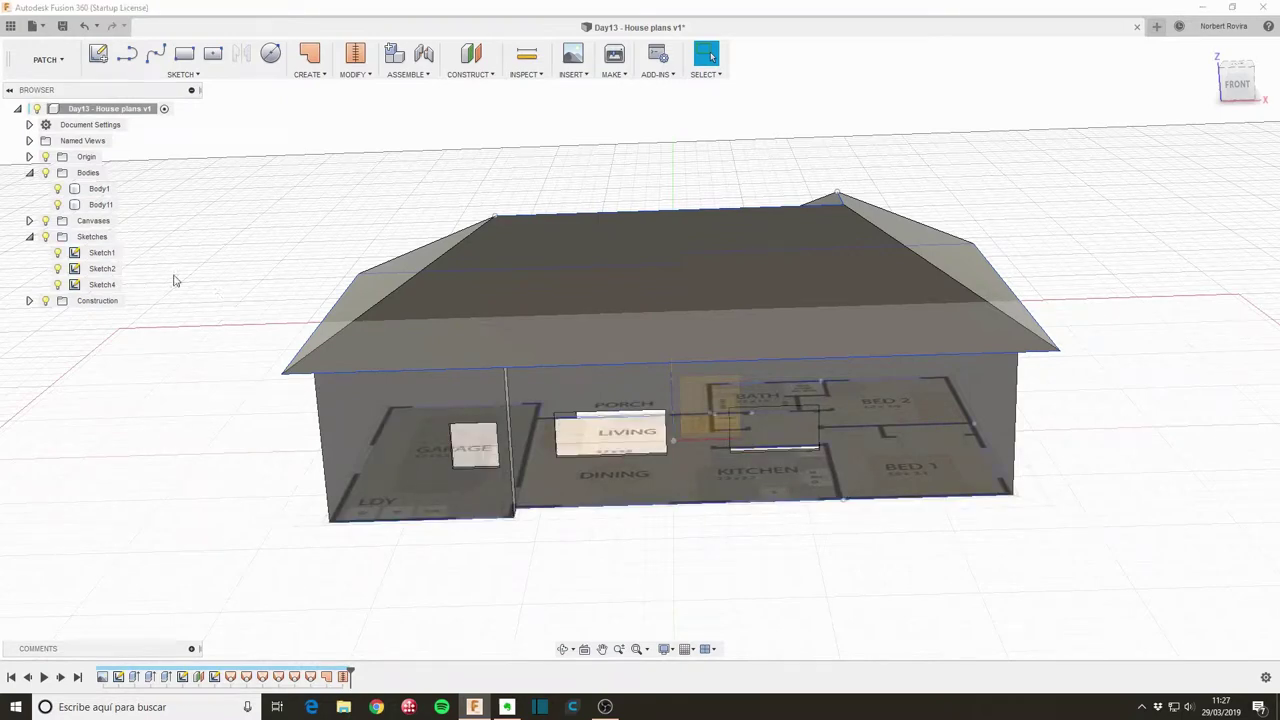
# Step: Edit Sketch1 and draw a 2-point rectangle enclosing the entire floor plan
pyautogui.doubleClick(101, 254)
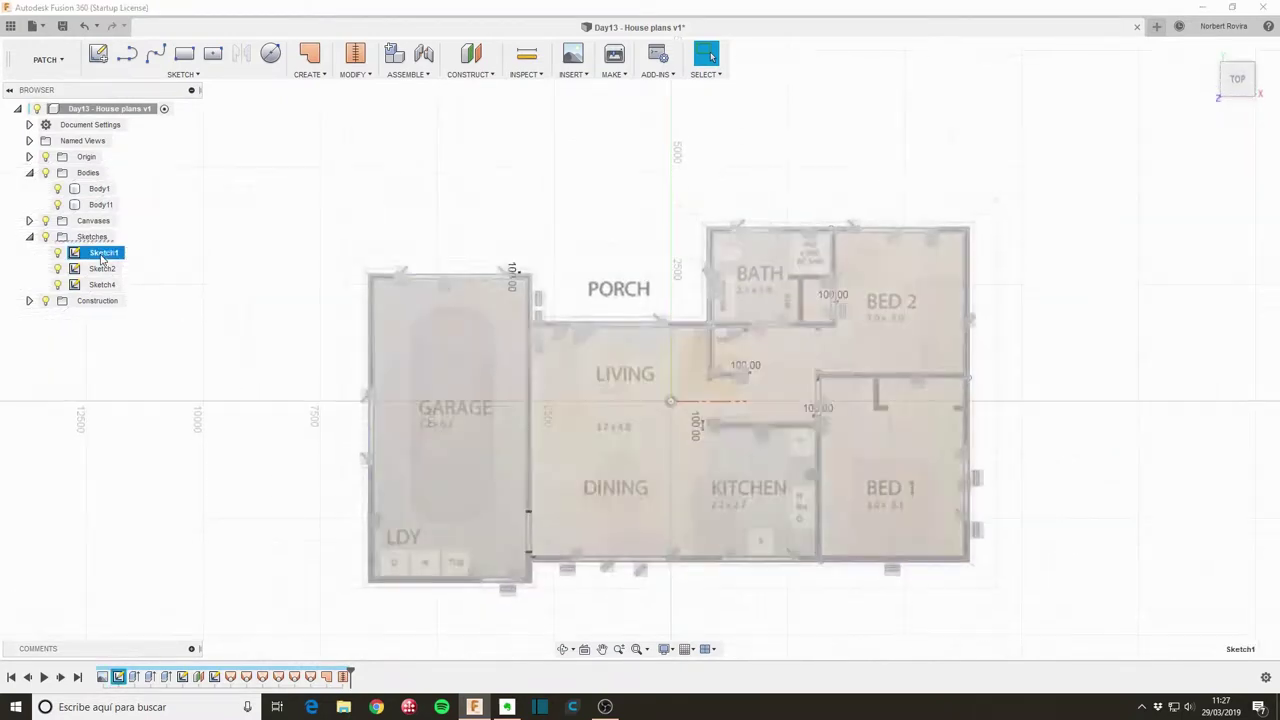
pyautogui.moveTo(633, 183); pyautogui.dragTo(570, 185, button='middle')
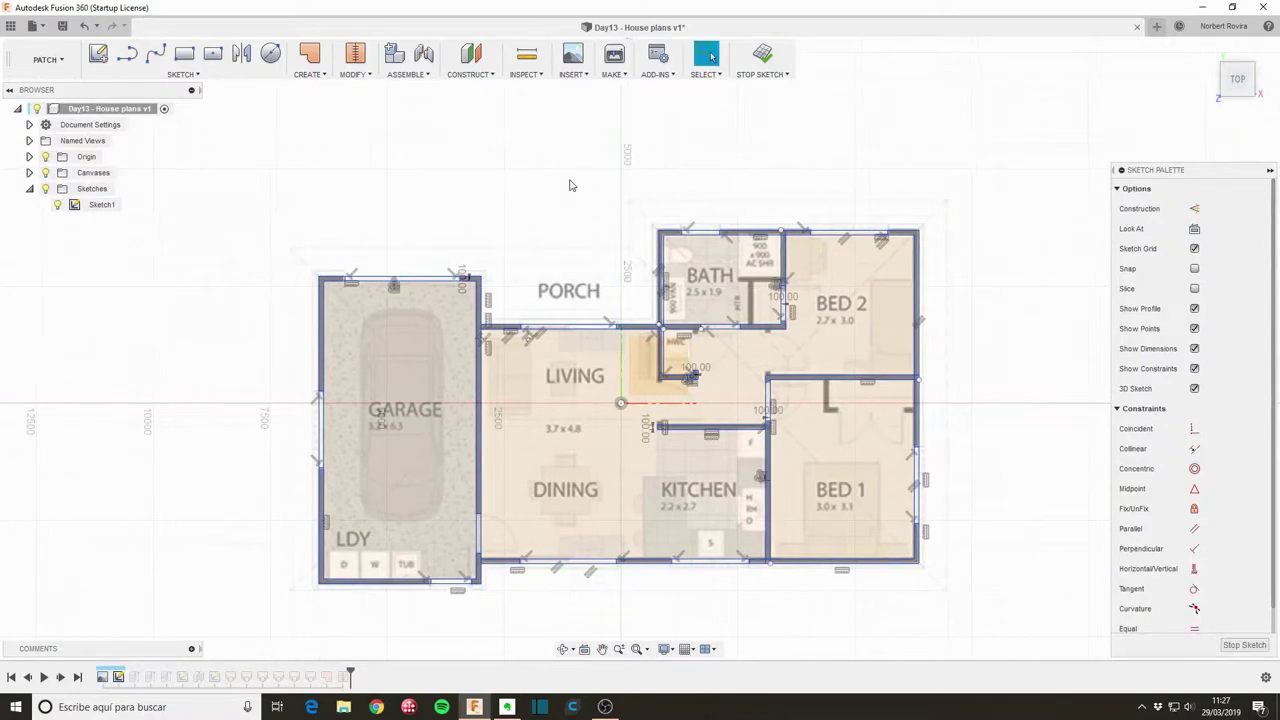
pyautogui.click(185, 55)
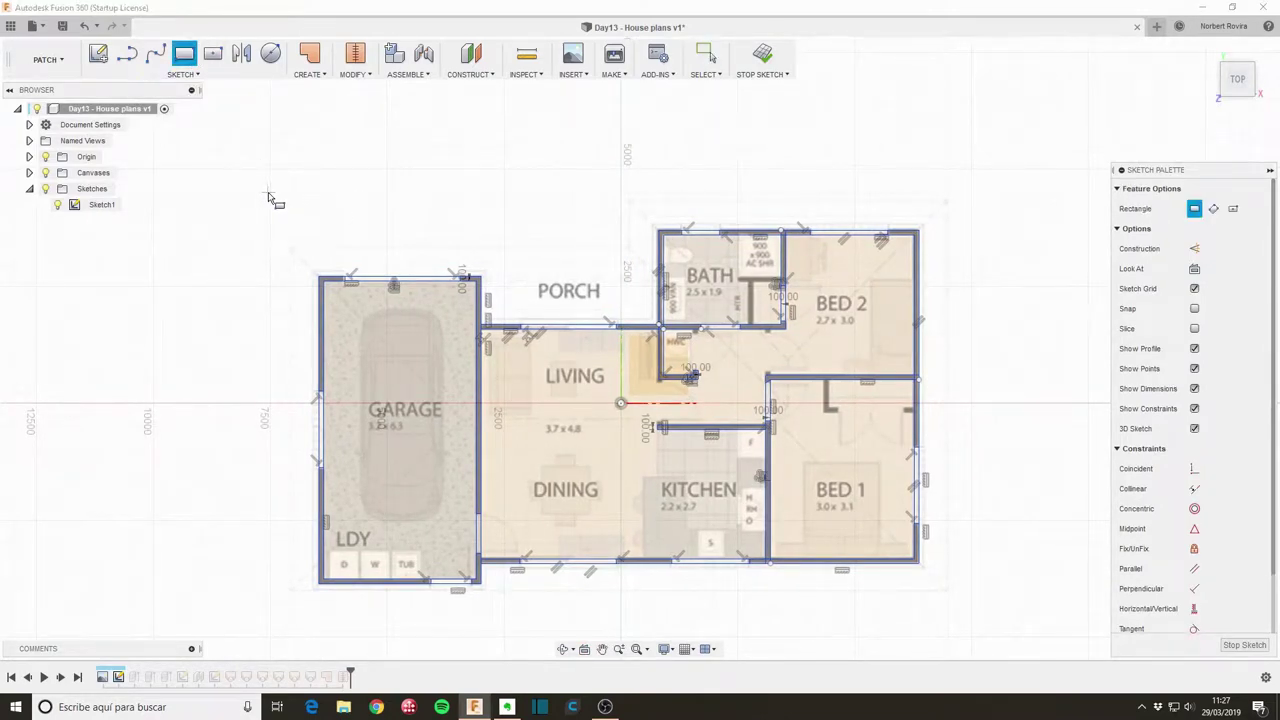
pyautogui.click(269, 193)
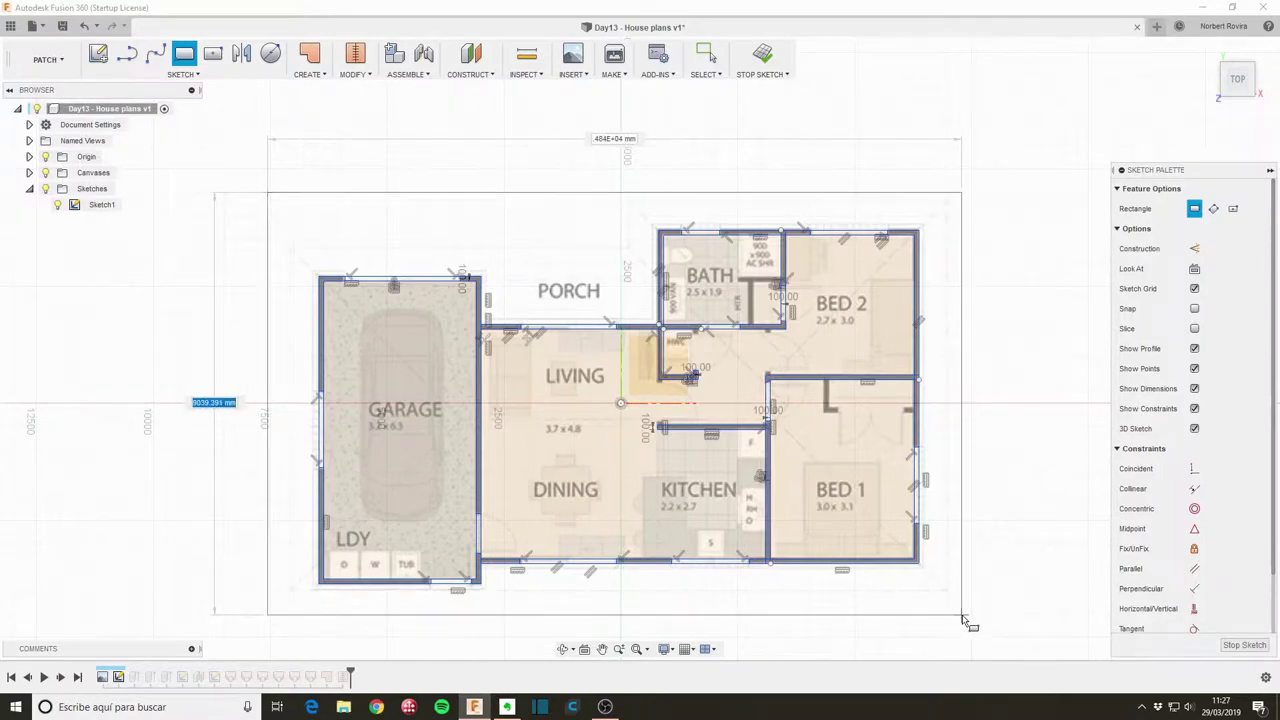
pyautogui.click(965, 617)
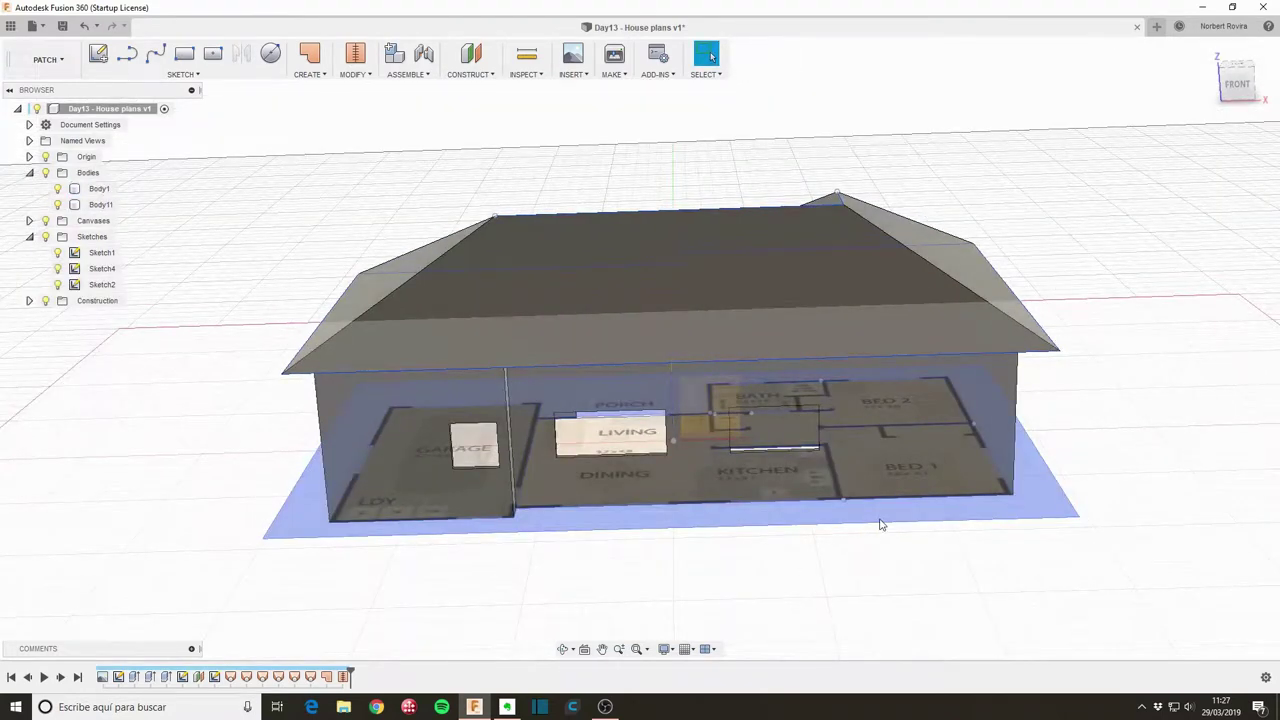
# Step: Extrude the surrounding rectangle -100 mm as a new base slab body under the house
pyautogui.click(879, 520)
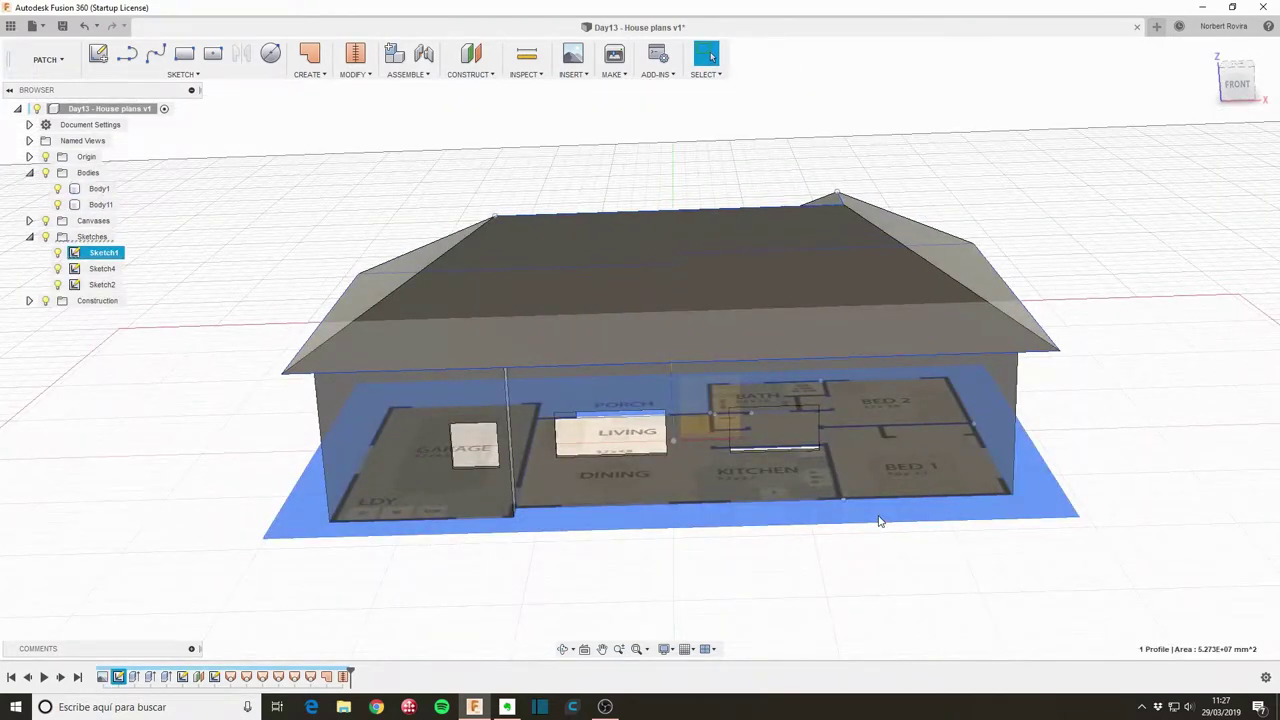
pyautogui.press('e')
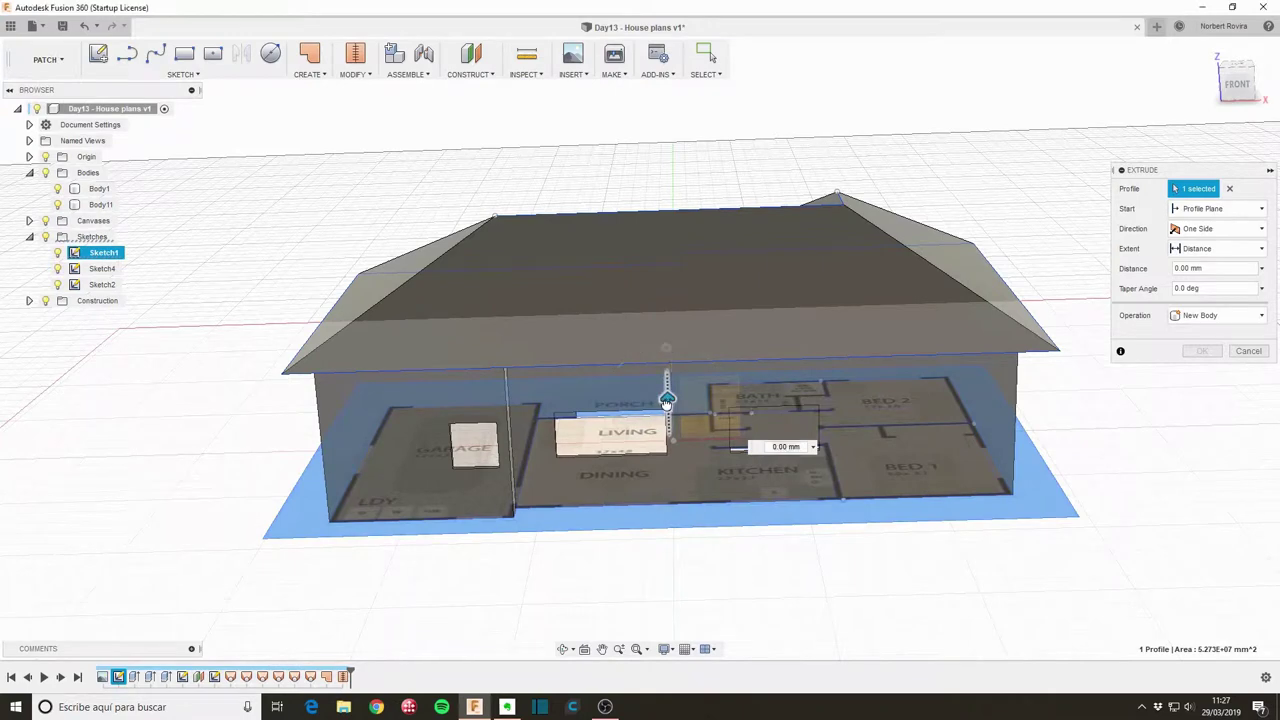
pyautogui.write('-500')
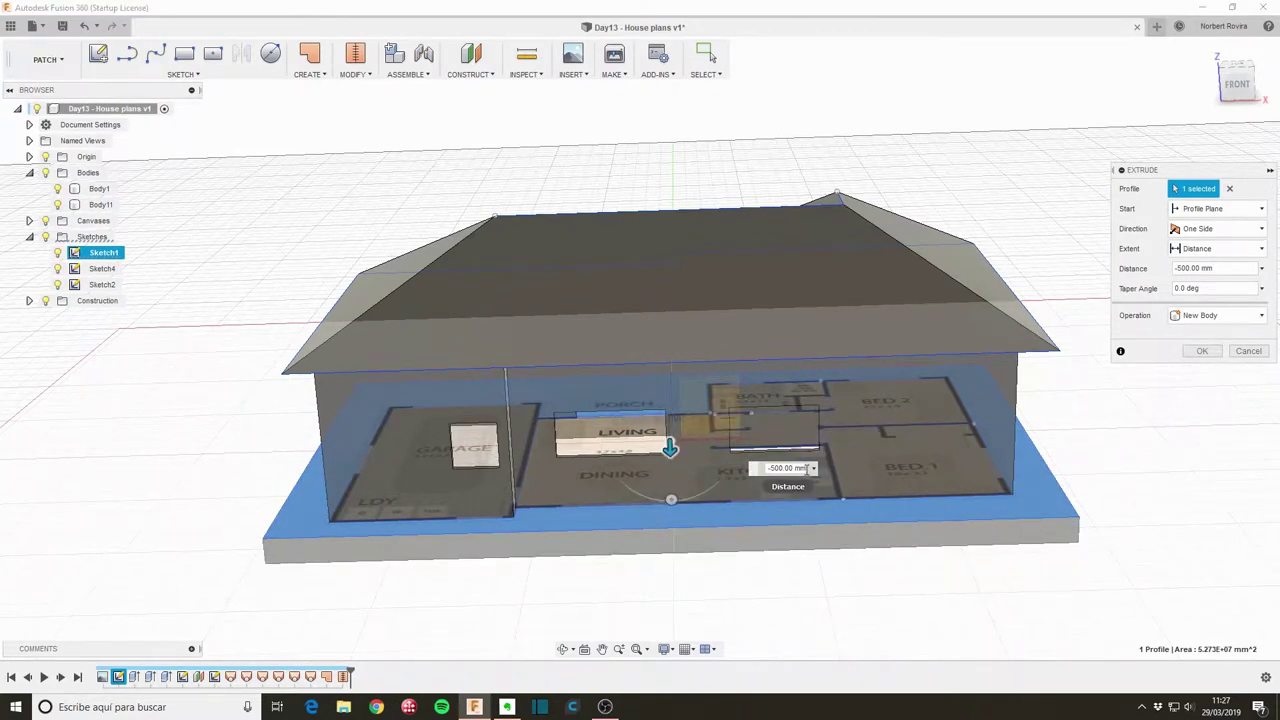
pyautogui.moveTo(807, 468); pyautogui.dragTo(766, 468)
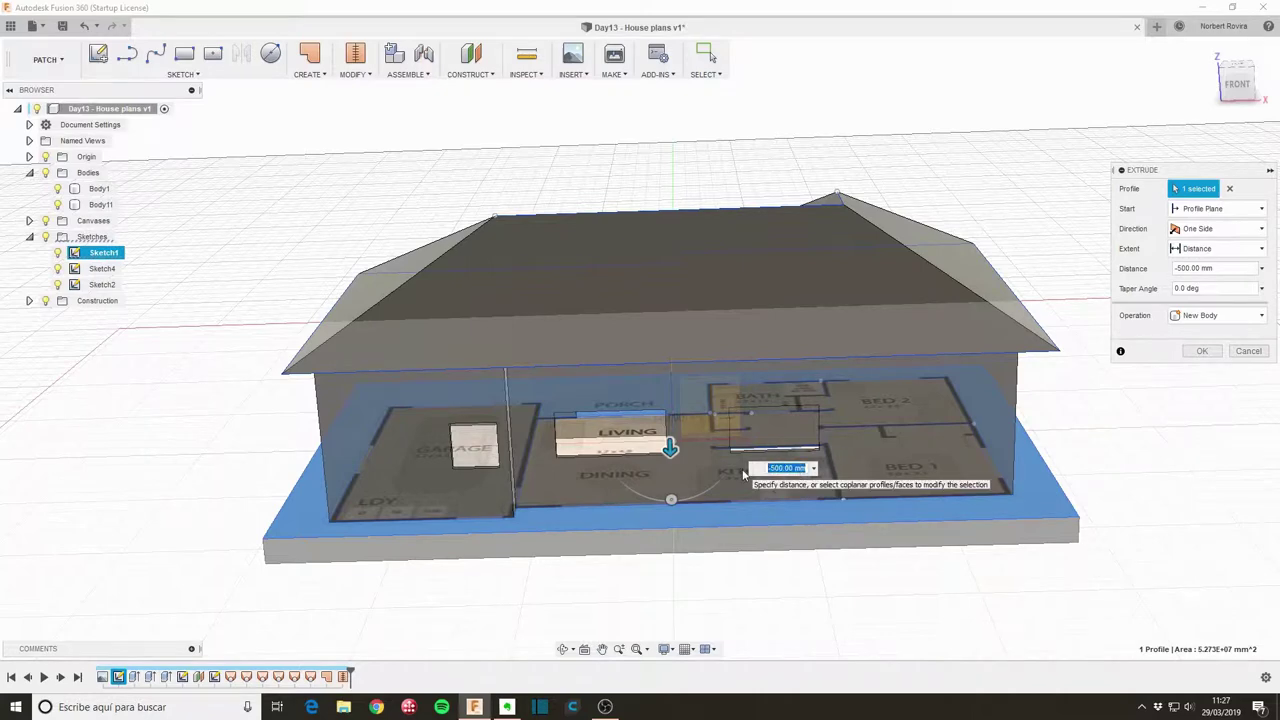
pyautogui.write('-10')
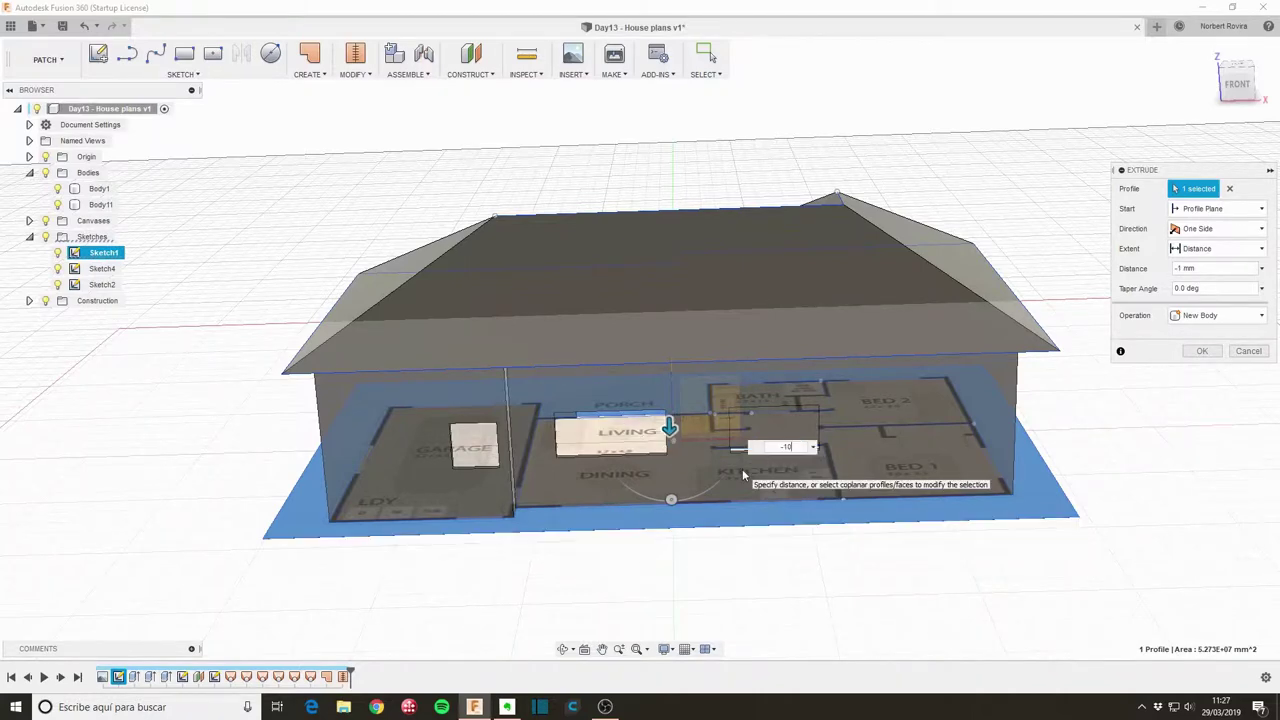
pyautogui.write('0')
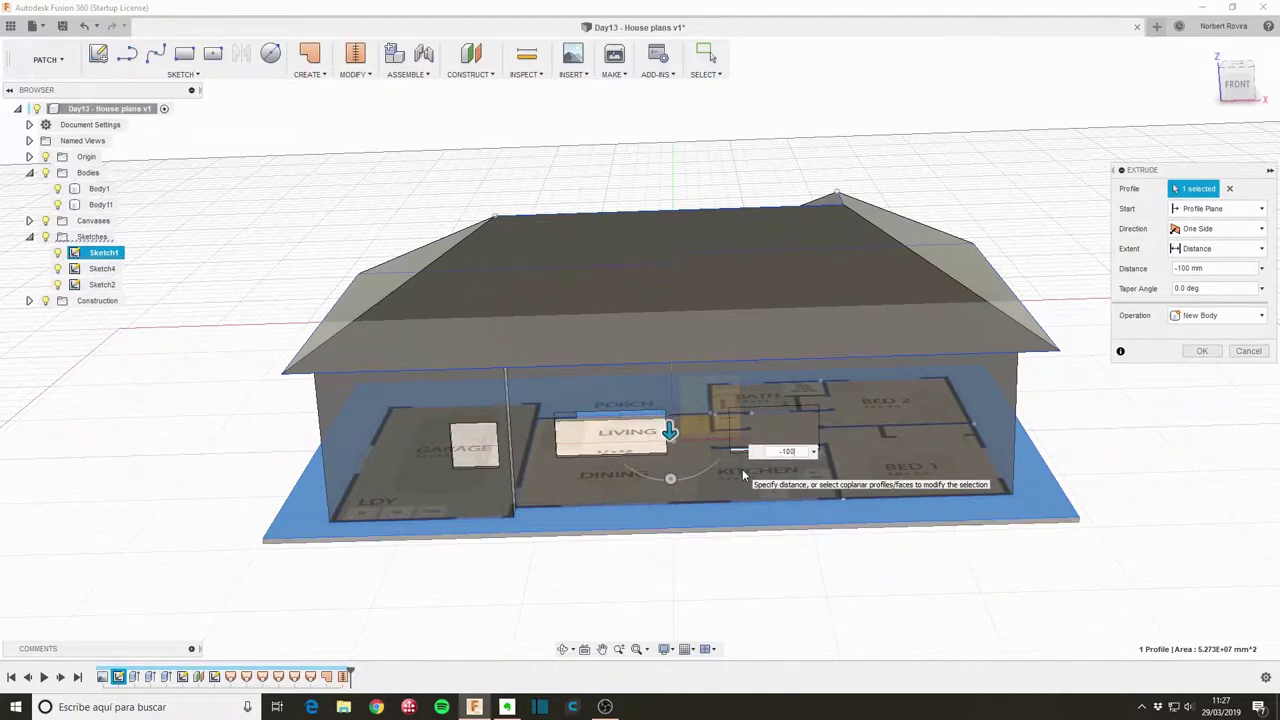
pyautogui.press('Return')
pyautogui.click(1001, 391)
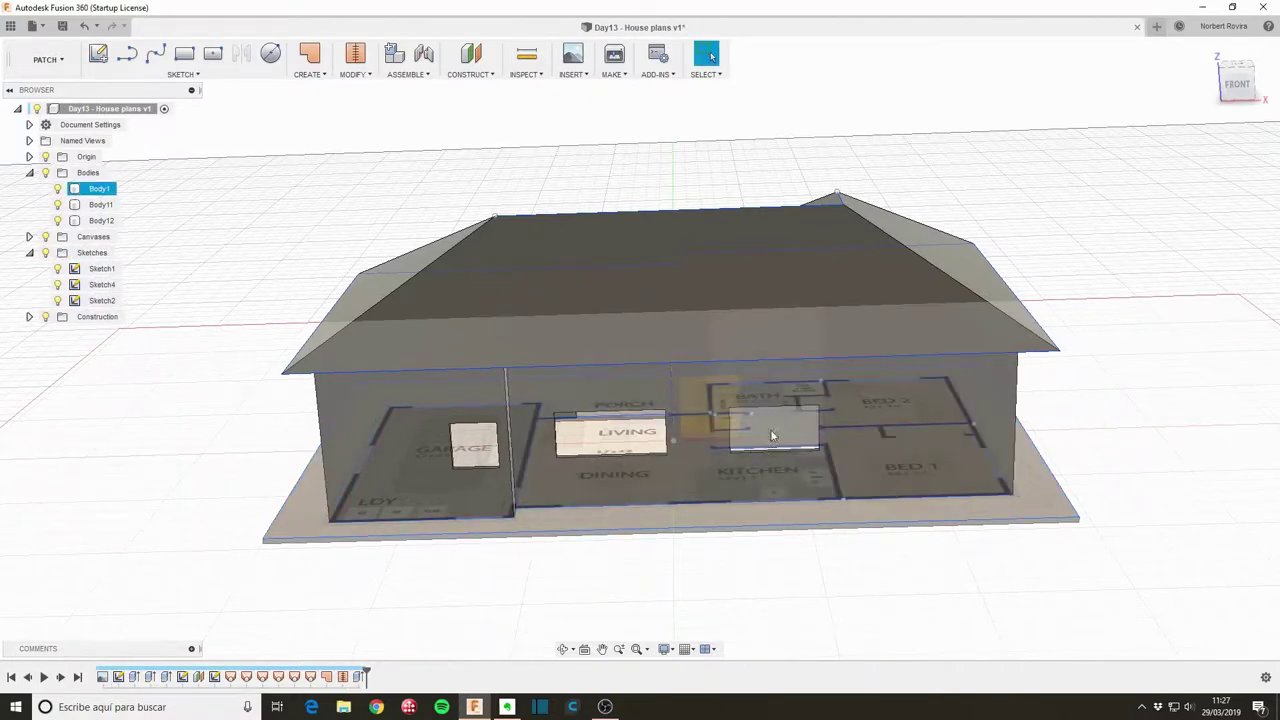
pyautogui.keyDown('shift'); pyautogui.moveTo(770, 436); pyautogui.dragTo(797, 441, button='middle'); pyautogui.keyUp('shift')
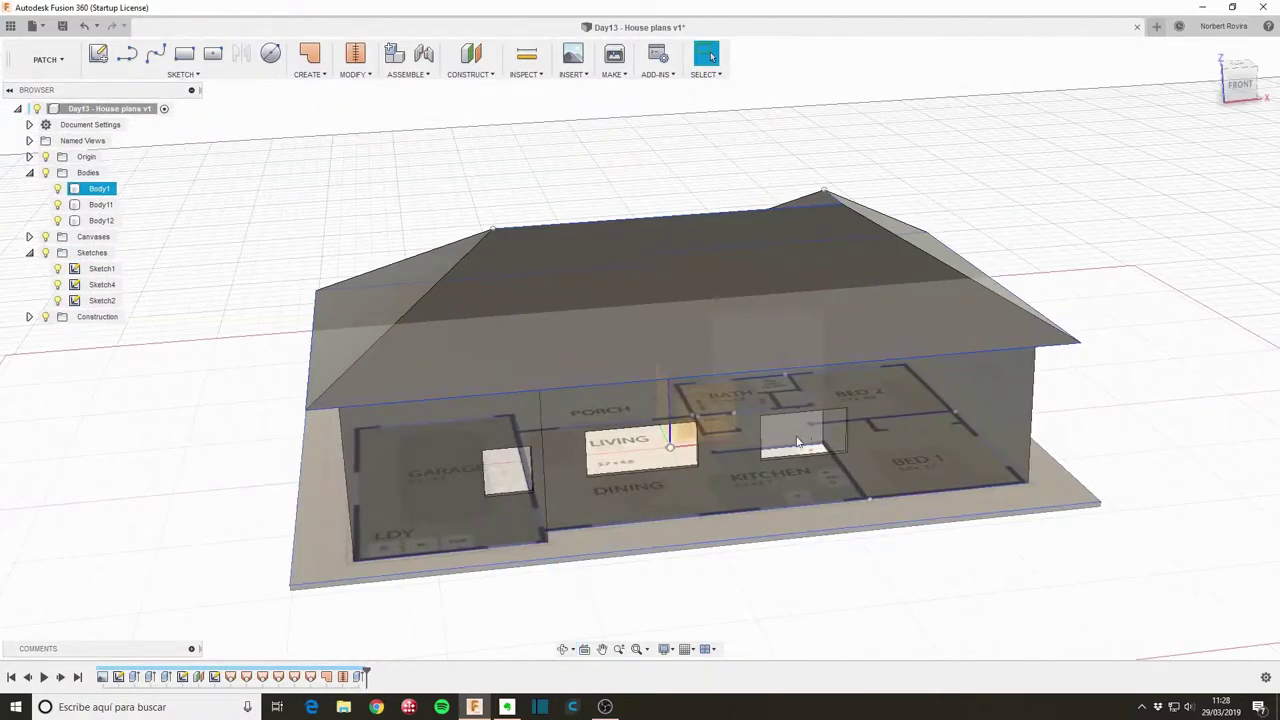
pyautogui.click(47, 59)
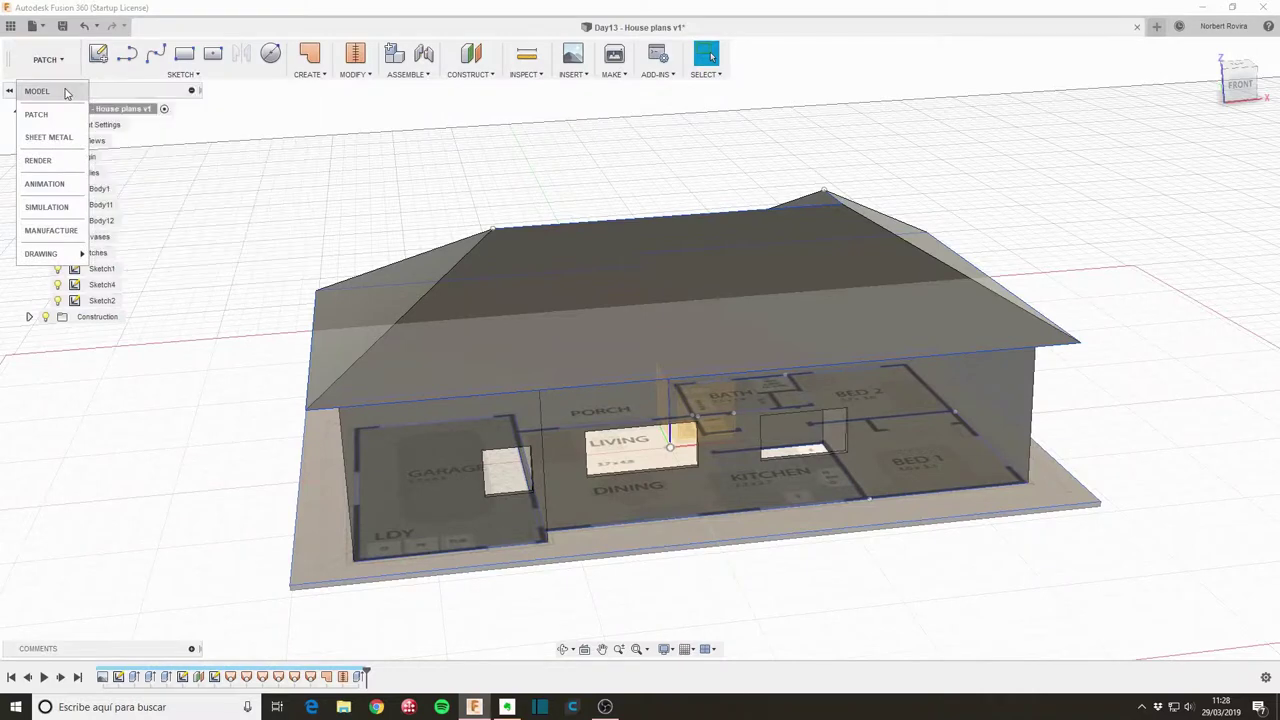
# Step: Apply the Standing Seam - Copper roofing appearance to the house roof
pyautogui.click(66, 93)
pyautogui.keyDown('shift'); pyautogui.moveTo(943, 323); pyautogui.dragTo(716, 629, button='middle'); pyautogui.keyUp('shift')
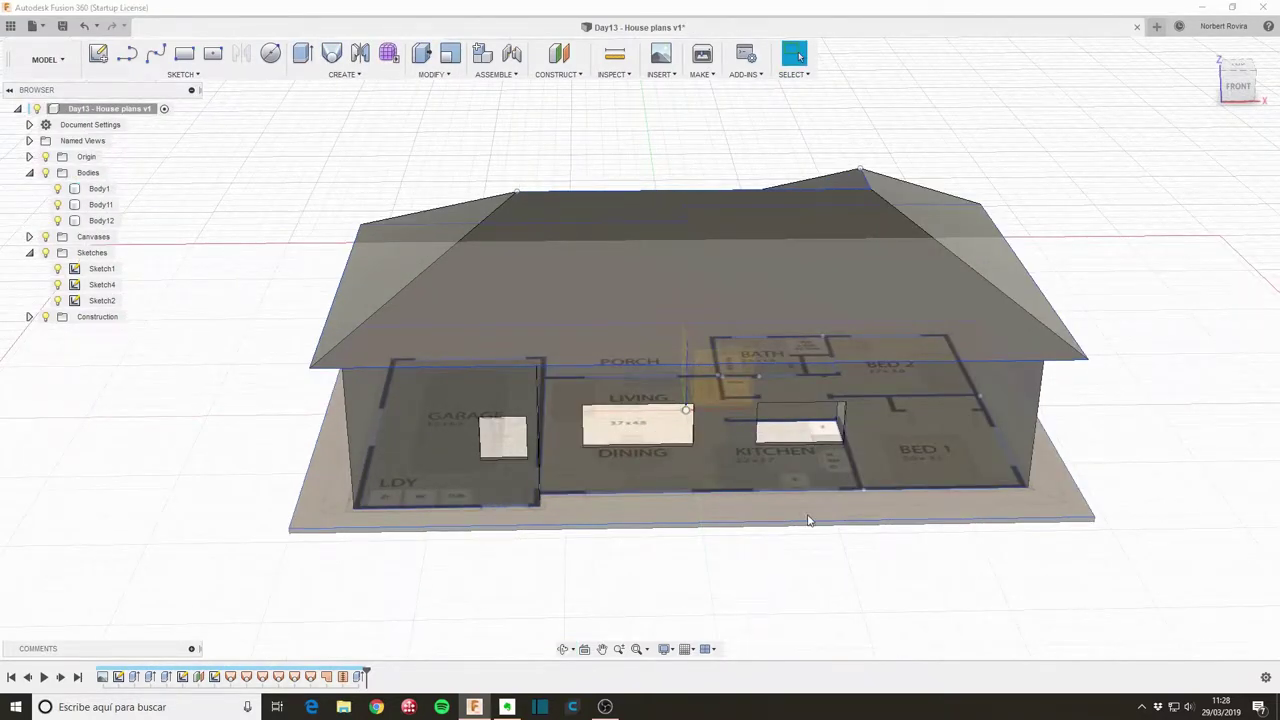
pyautogui.press('a')
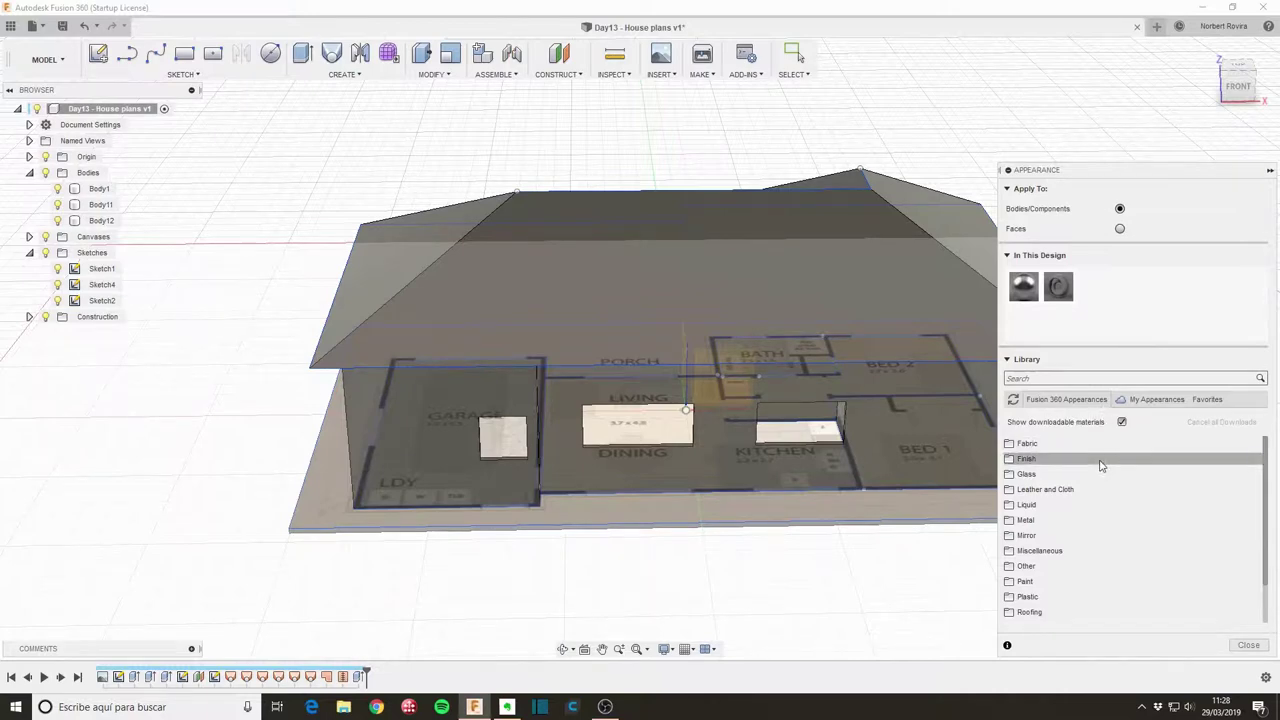
pyautogui.scroll(-1, 1100, 465)
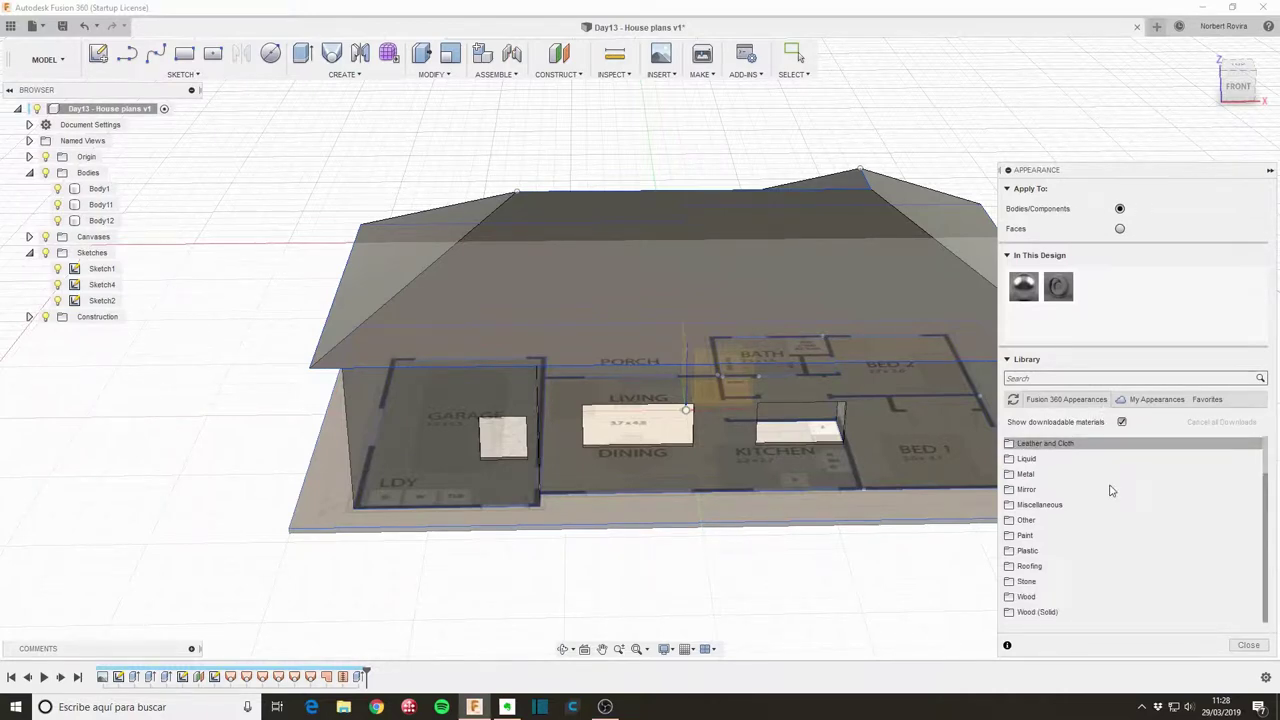
pyautogui.click(1098, 566)
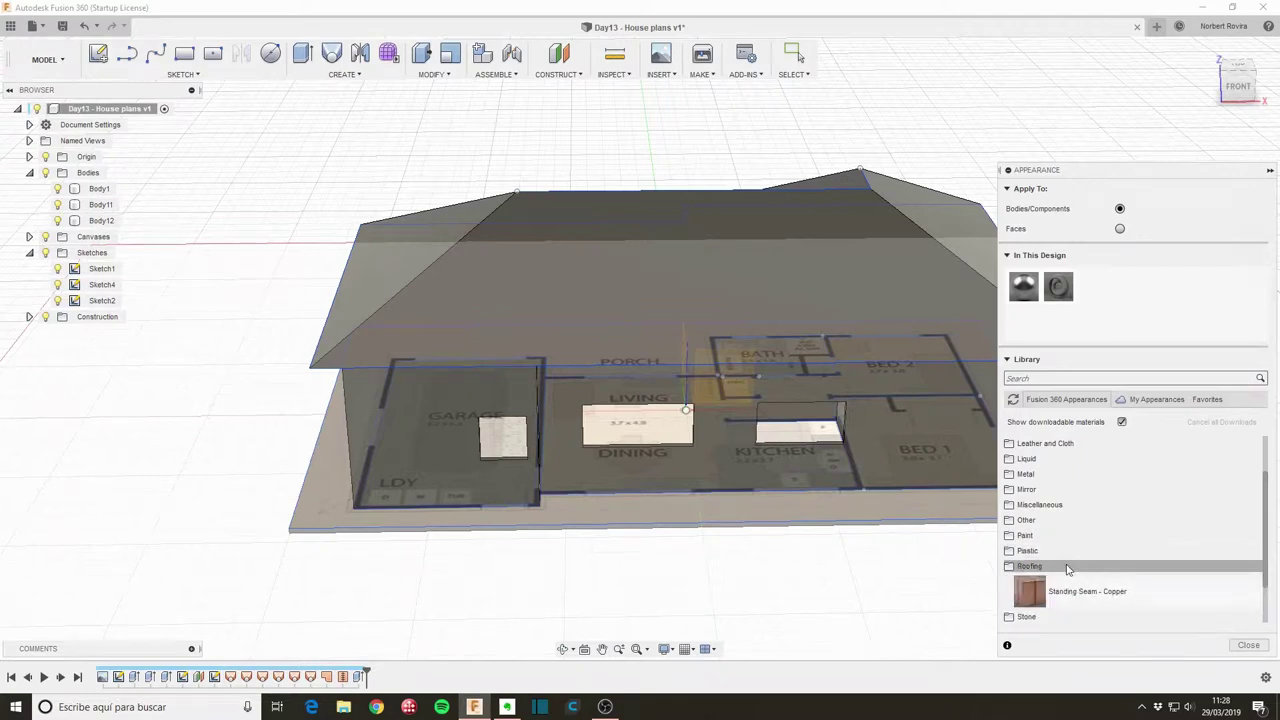
pyautogui.scroll(-1, 1080, 568)
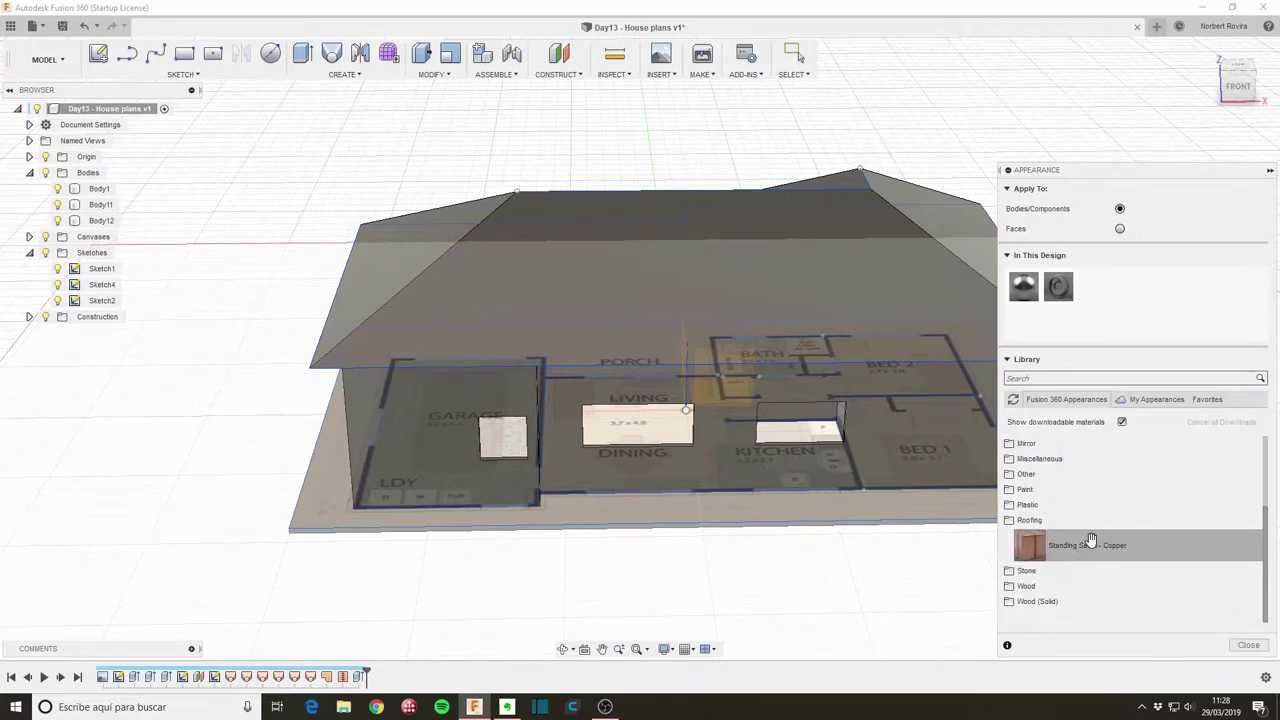
pyautogui.moveTo(1094, 543); pyautogui.dragTo(892, 298)
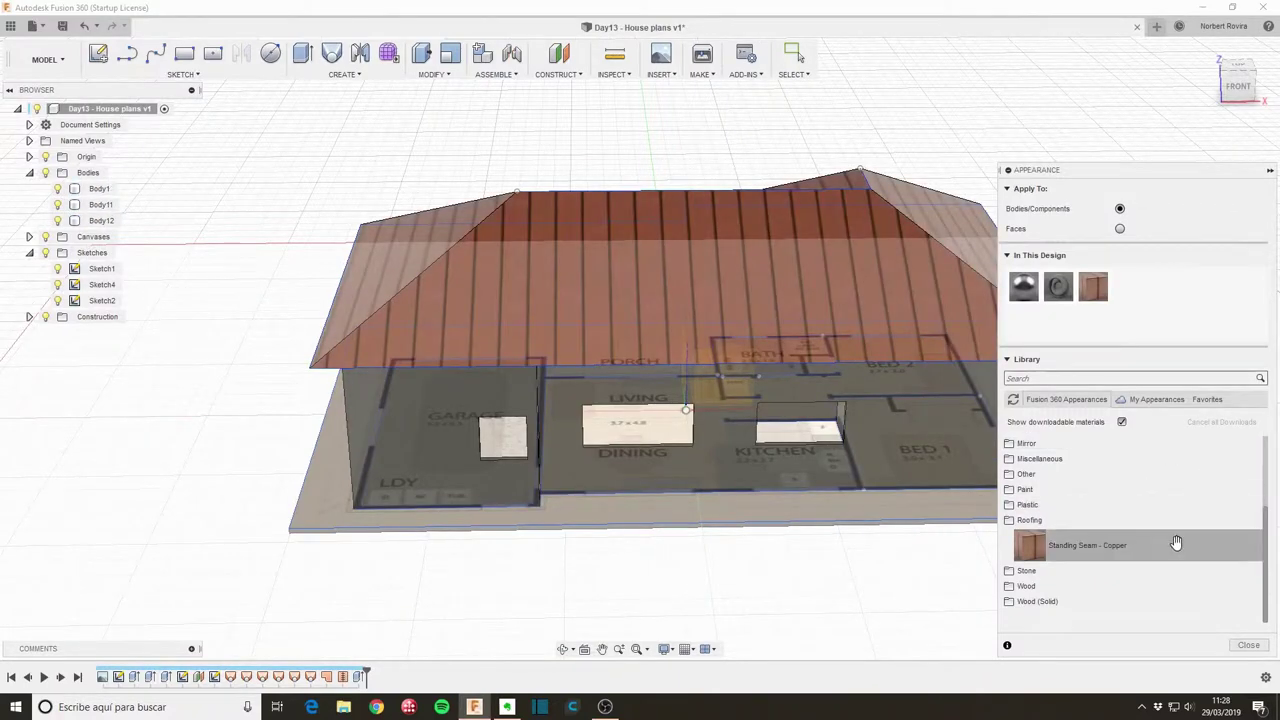
# Step: Collapse Roofing and expand Stone > Granite in the appearance library
pyautogui.click(1033, 524)
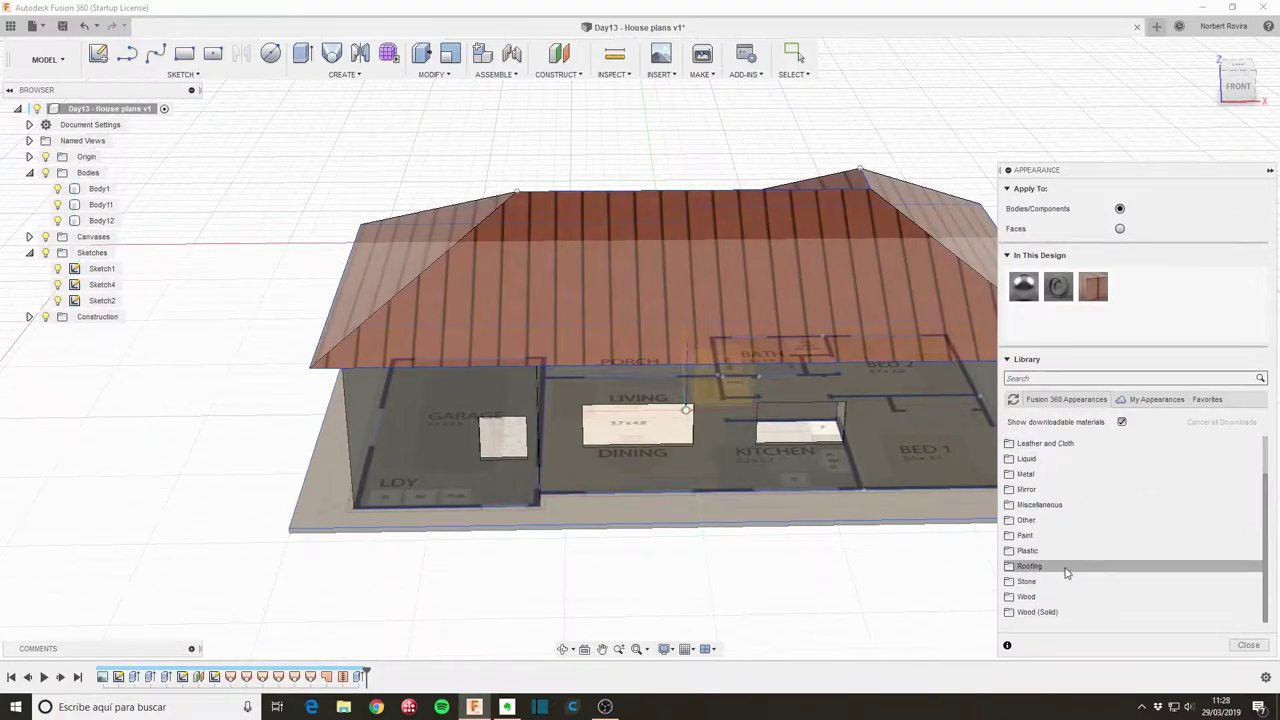
pyautogui.click(1063, 581)
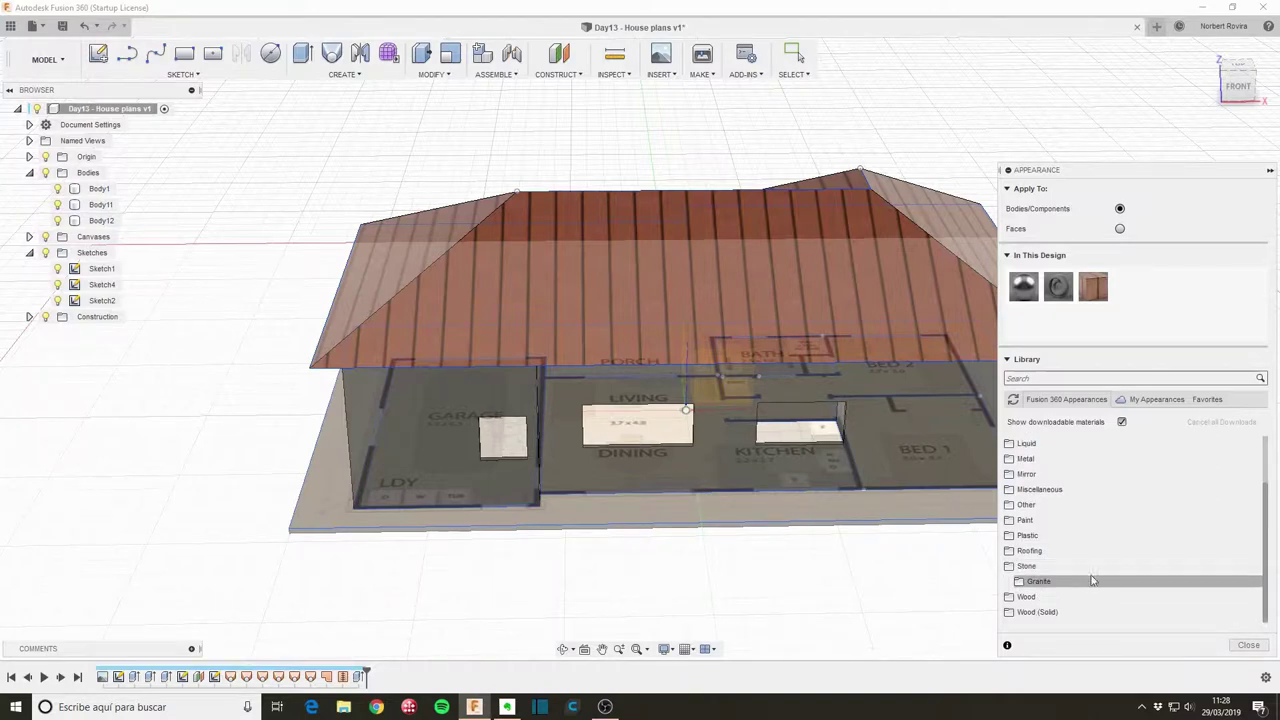
pyautogui.click(1092, 581)
pyautogui.scroll(-3, 1092, 581)
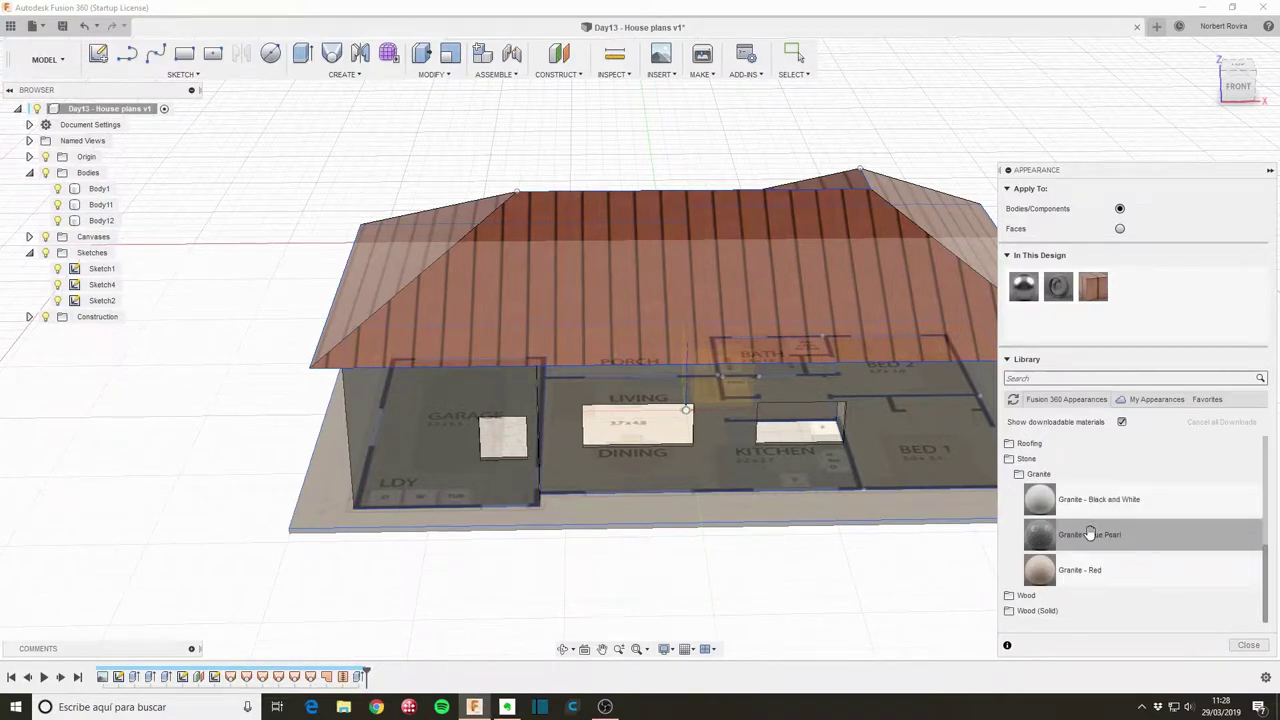
pyautogui.scroll(1, 1066, 515)
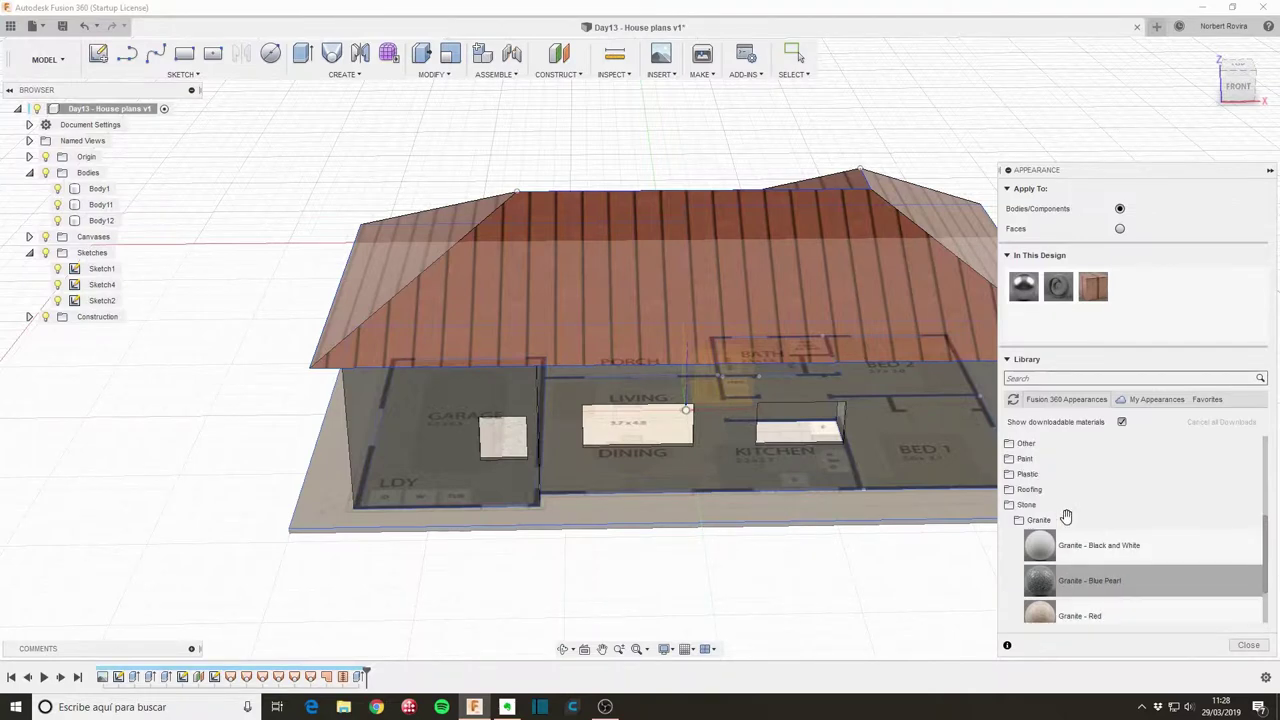
pyautogui.scroll(1, 1066, 516)
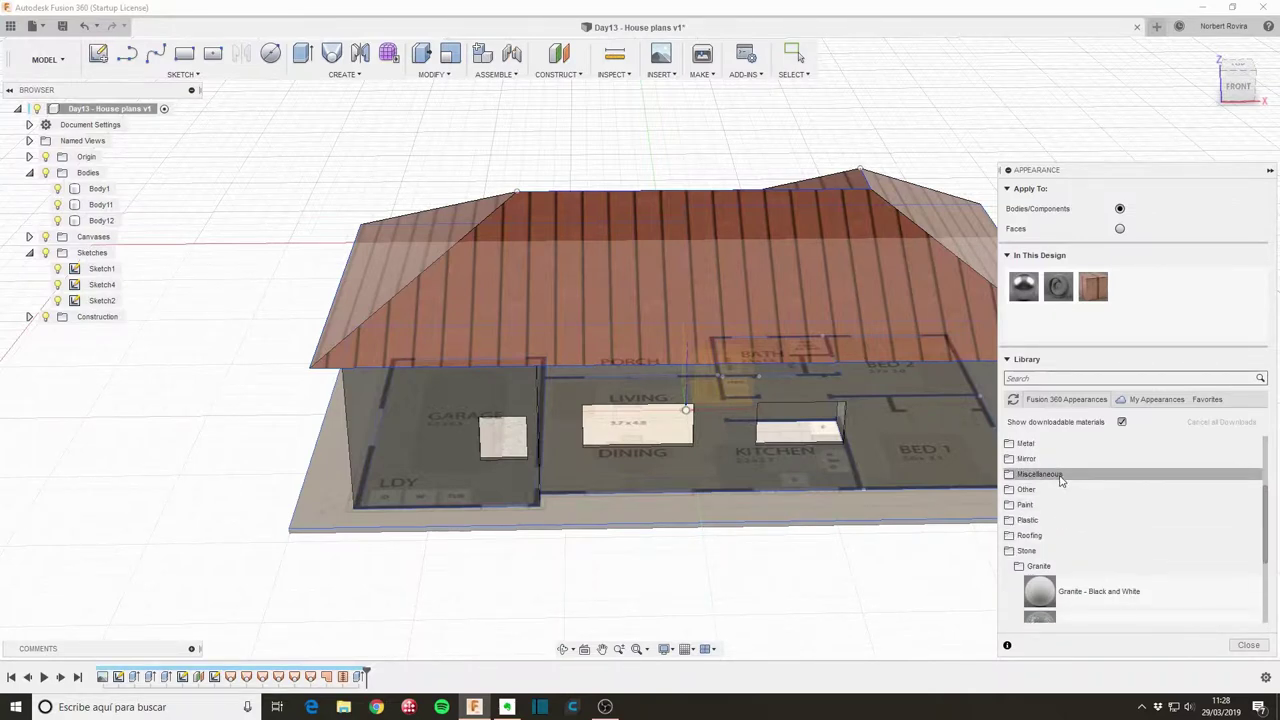
# Step: Browse the Miscellaneous, Other and Base Materials appearance folders
pyautogui.click(1050, 474)
pyautogui.scroll(-1, 1078, 540)
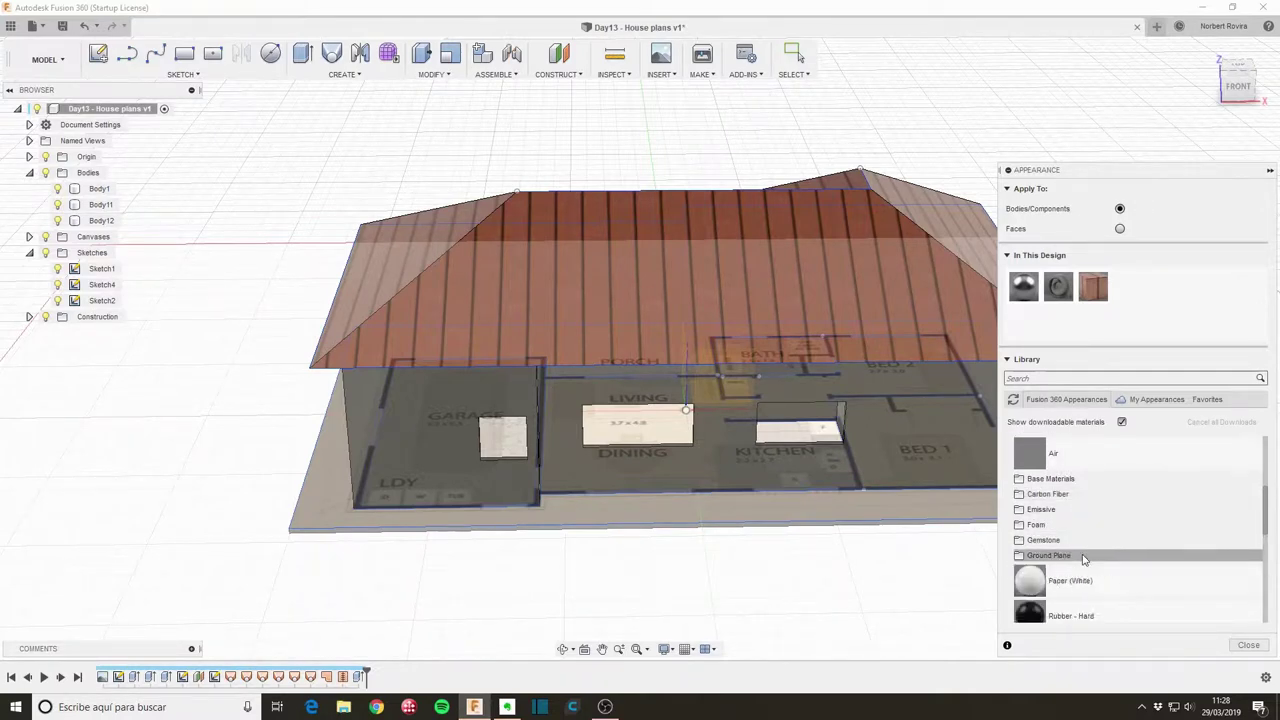
pyautogui.scroll(-4, 1105, 560)
pyautogui.scroll(2, 1106, 563)
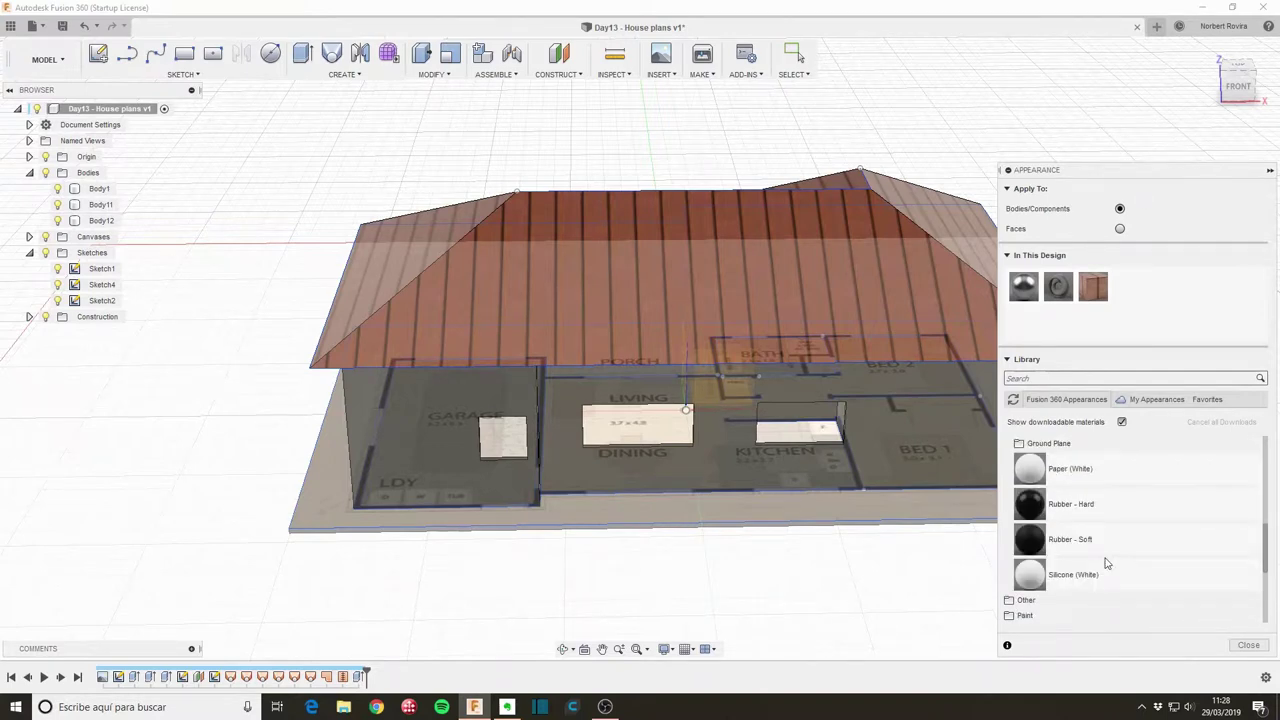
pyautogui.scroll(-2, 1105, 560)
pyautogui.click(1070, 515)
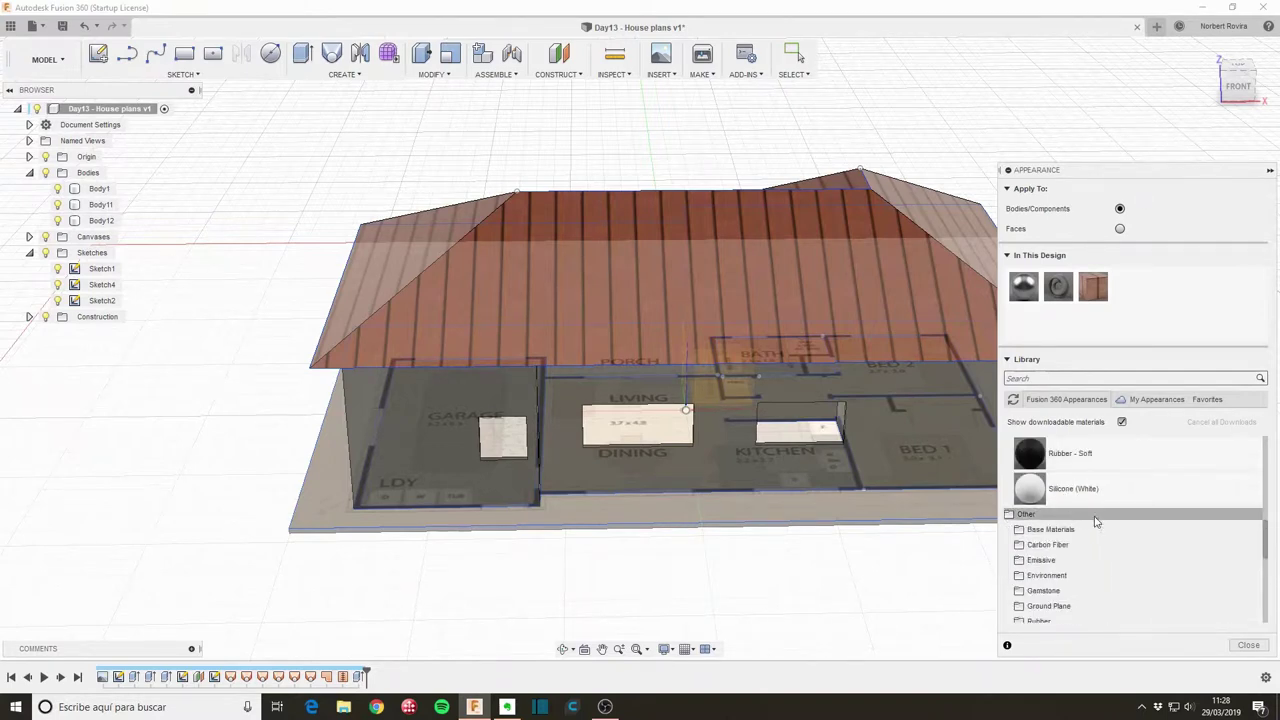
pyautogui.scroll(-2, 1107, 521)
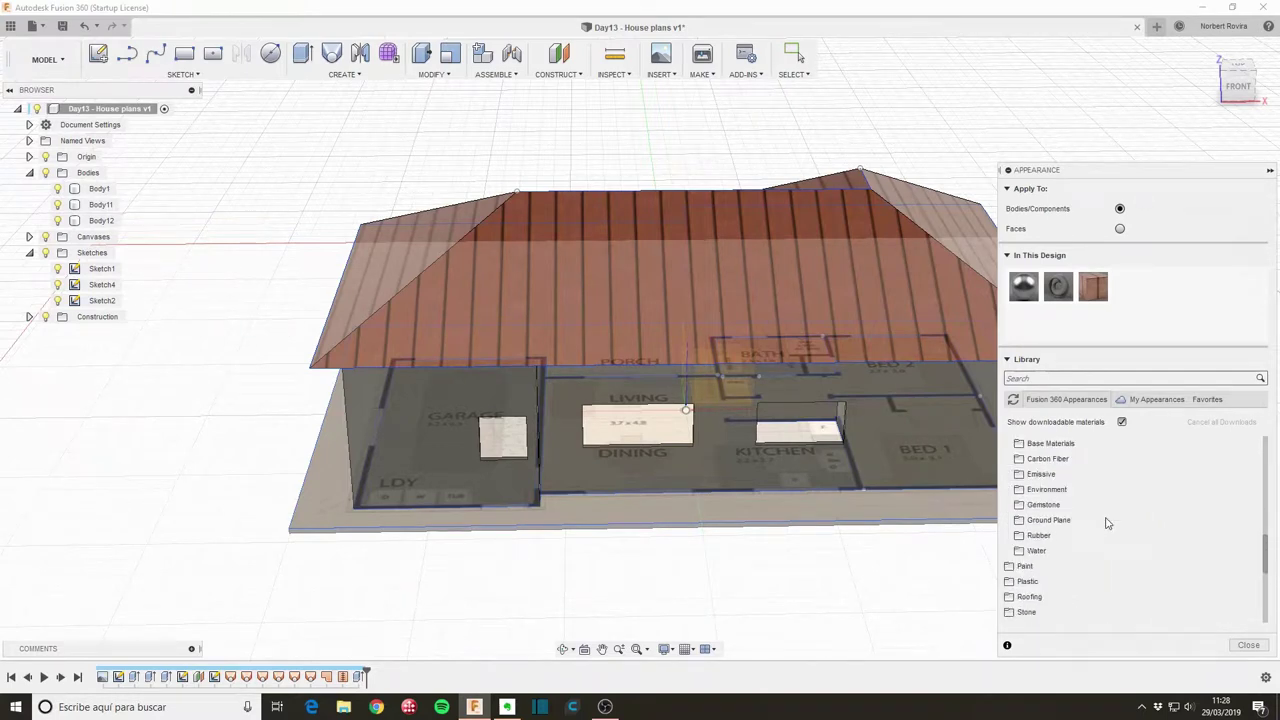
pyautogui.scroll(2, 1107, 522)
pyautogui.click(1080, 528)
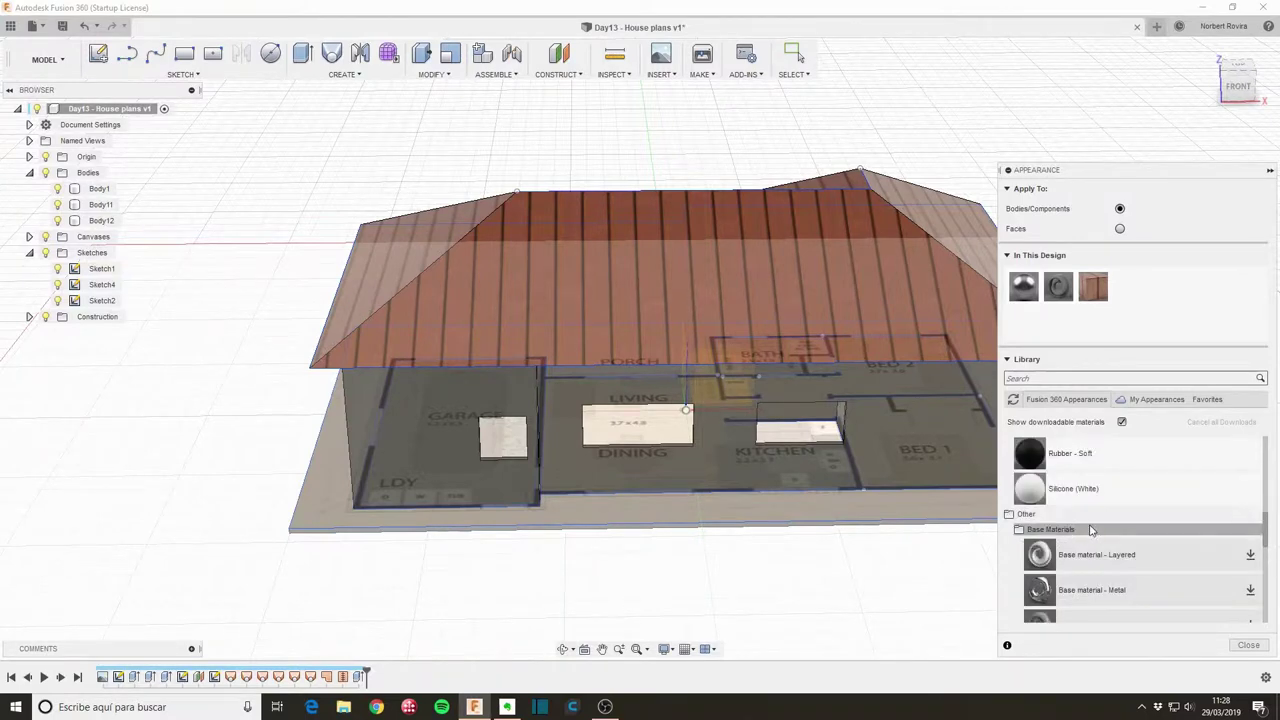
pyautogui.scroll(-2, 1142, 529)
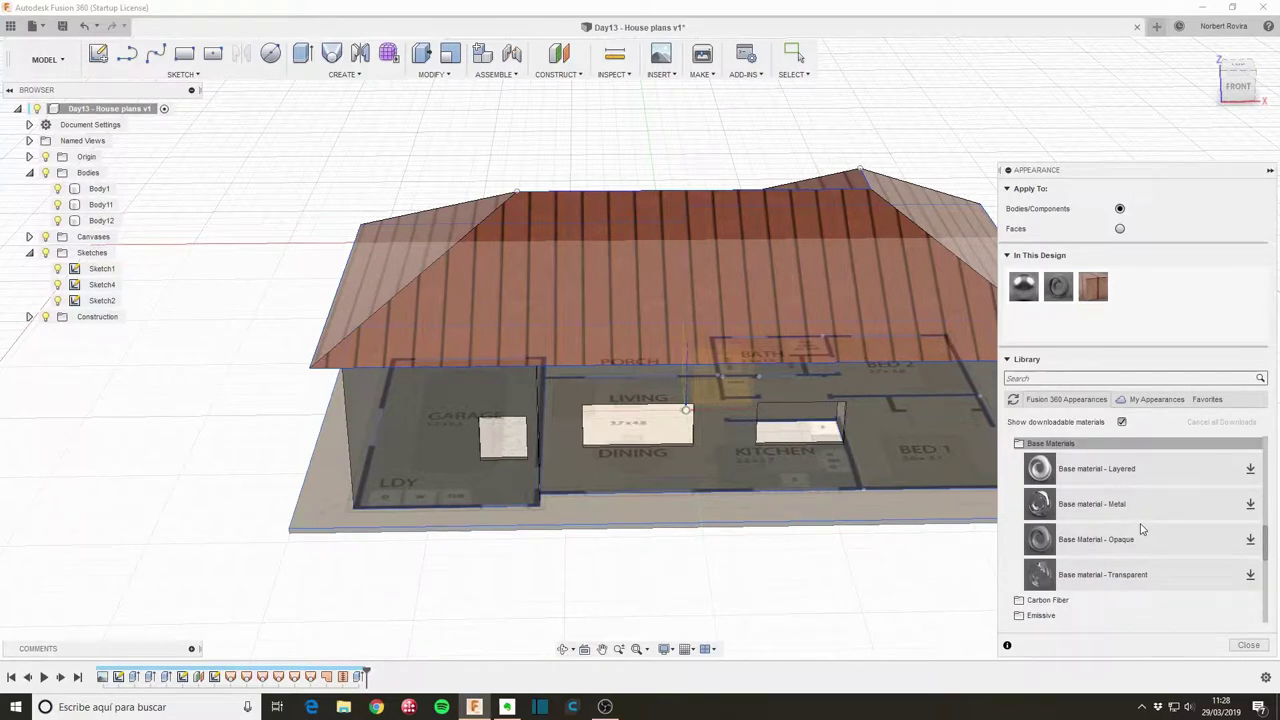
pyautogui.scroll(2, 1120, 528)
pyautogui.click(1112, 530)
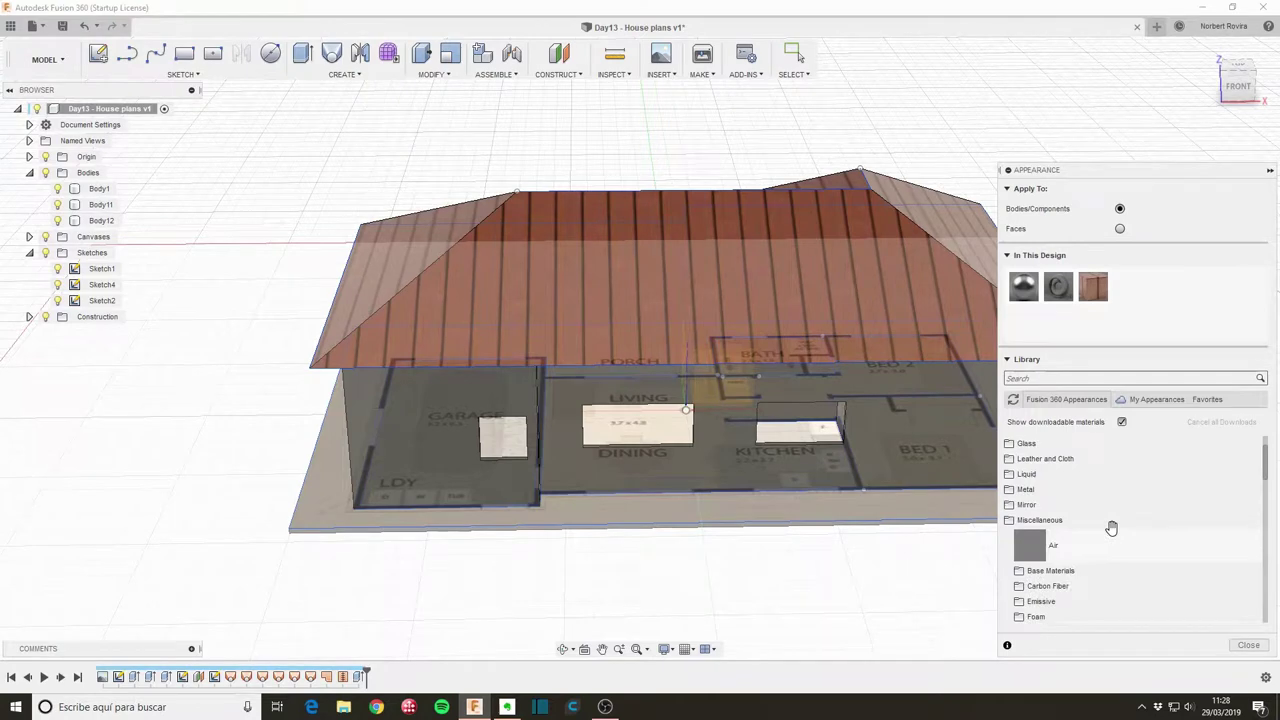
# Step: Scroll the library back down to the Granite appearances
pyautogui.scroll(1, 1108, 530)
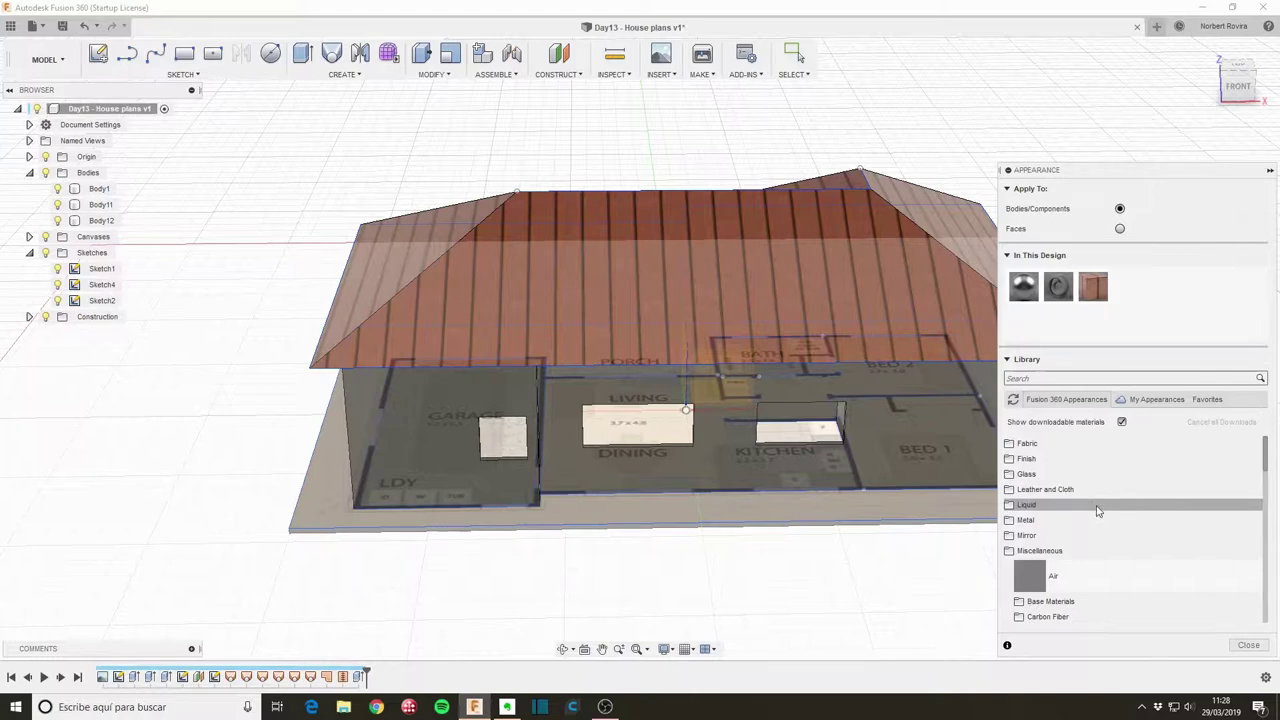
pyautogui.scroll(-2, 1095, 505)
pyautogui.scroll(-2, 1095, 505)
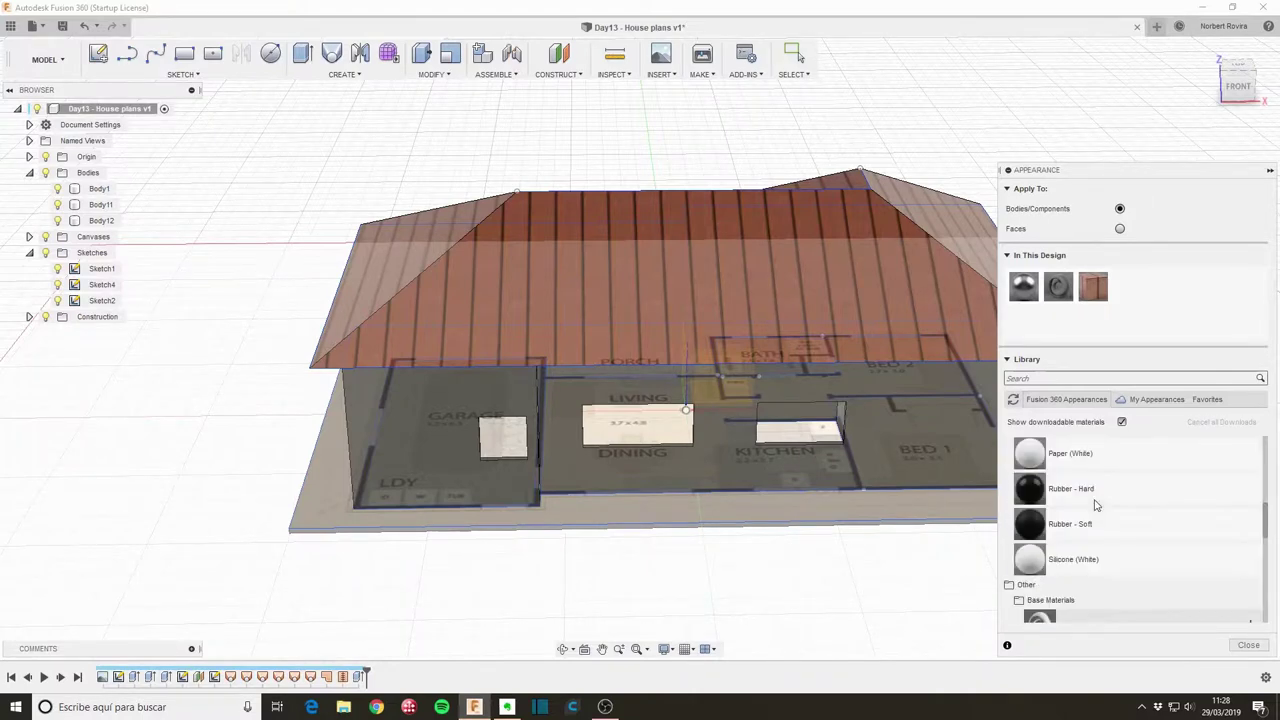
pyautogui.scroll(-2, 1095, 505)
pyautogui.scroll(-2, 1095, 505)
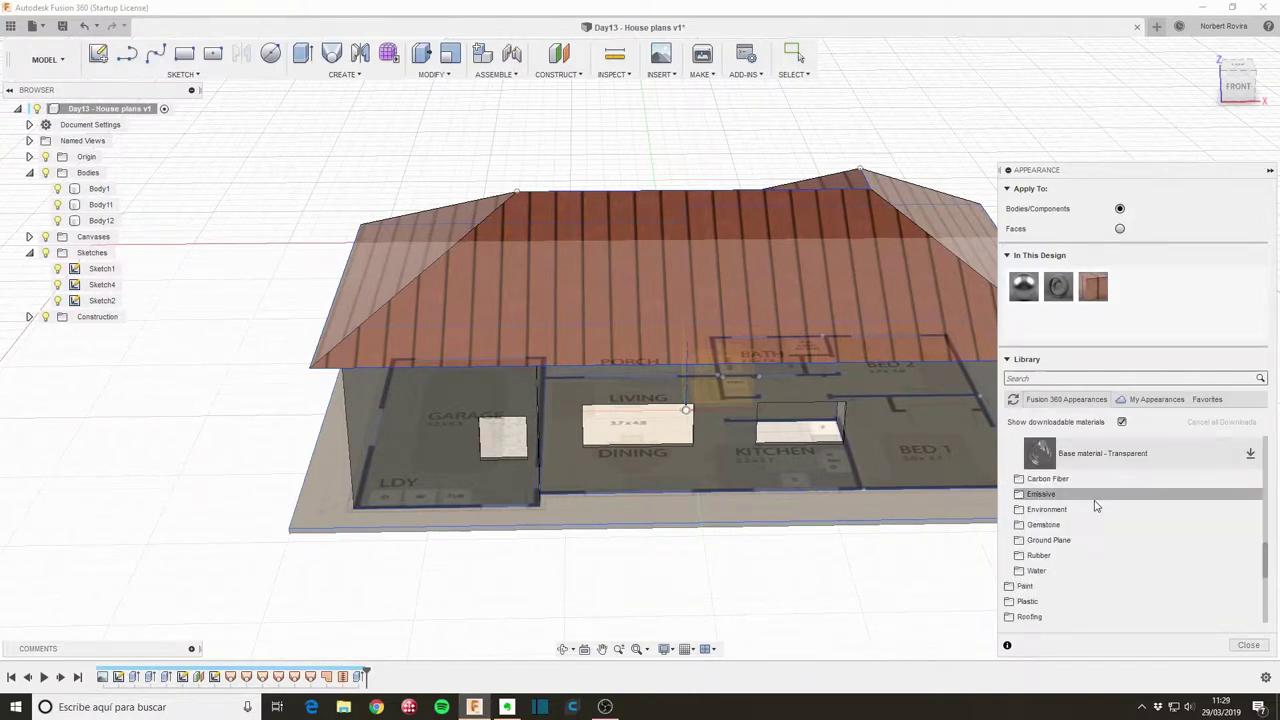
pyautogui.scroll(-2, 1095, 505)
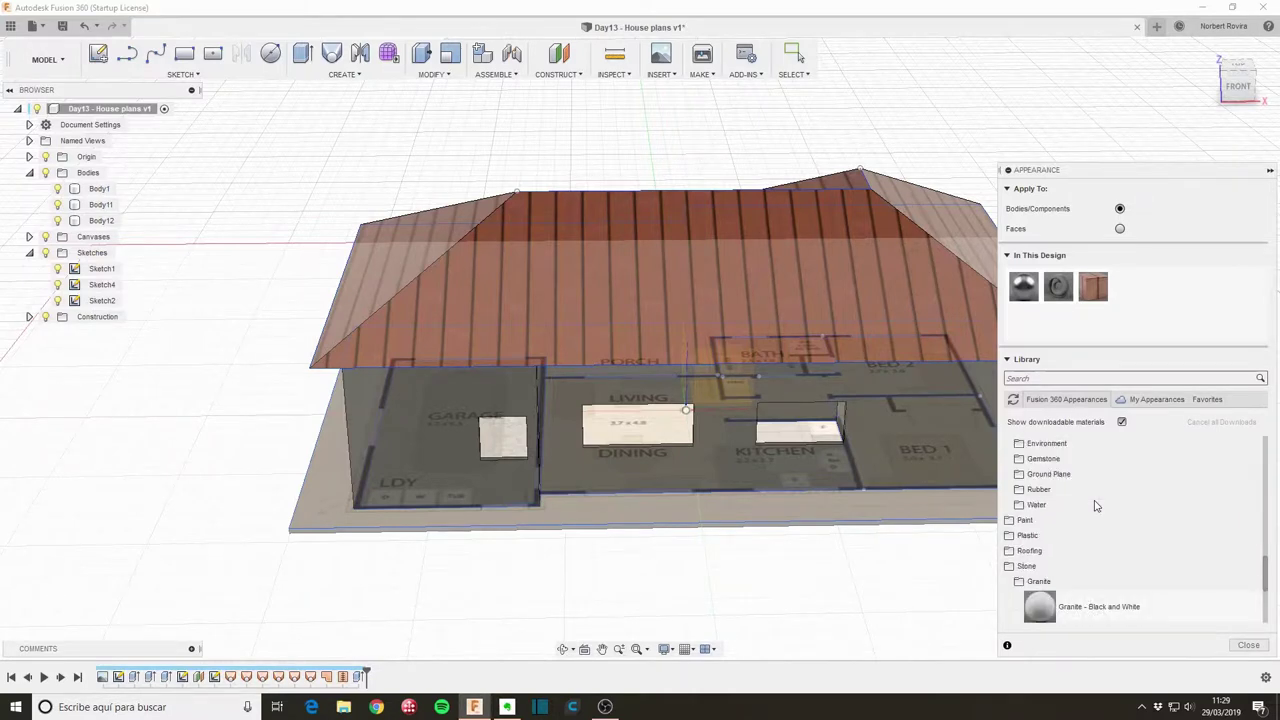
pyautogui.scroll(-3, 1095, 505)
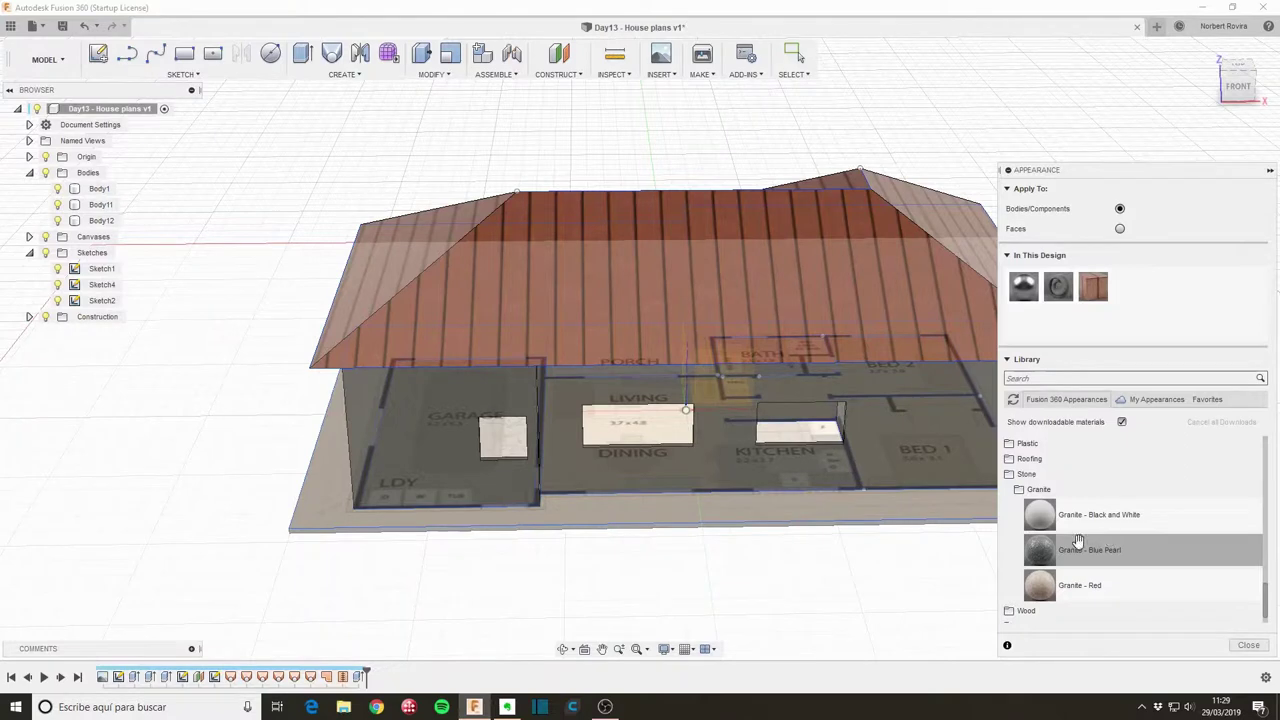
# Step: Cancel the granite replace-appearances warning, select Body11 and Body12, and close the library
pyautogui.moveTo(1109, 540); pyautogui.dragTo(937, 521)
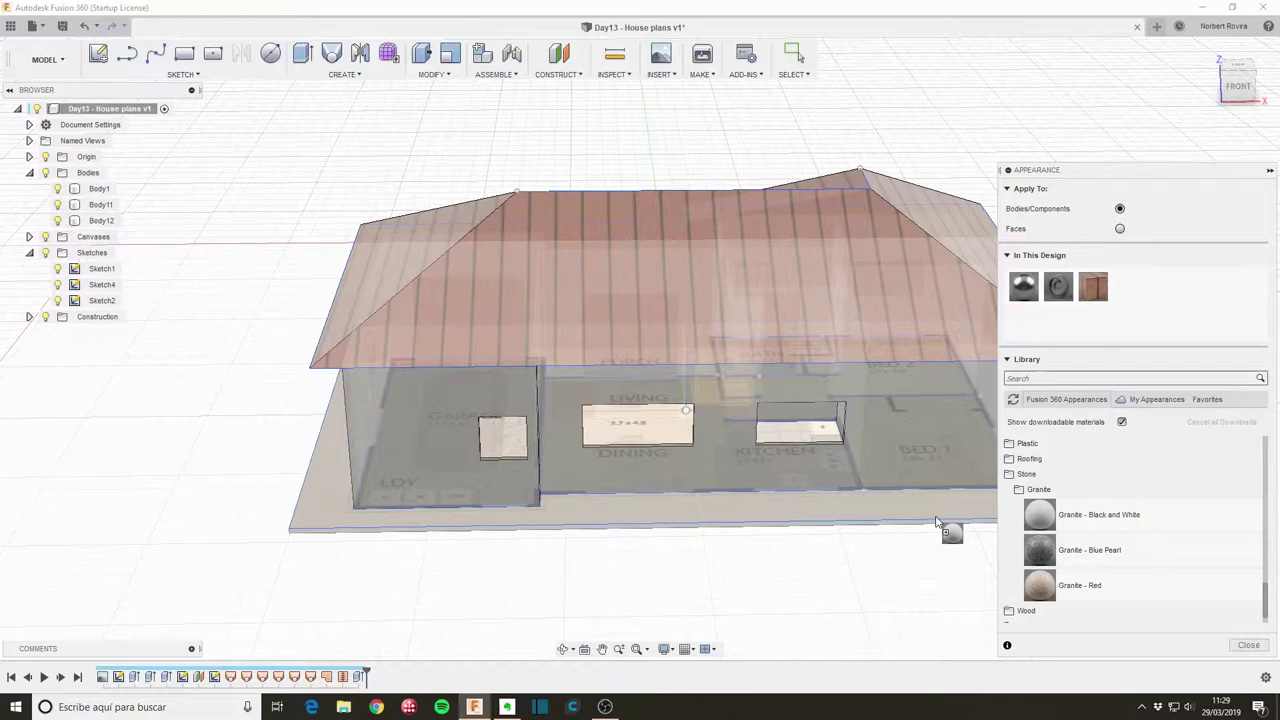
pyautogui.moveTo(937, 521); pyautogui.dragTo(937, 521)
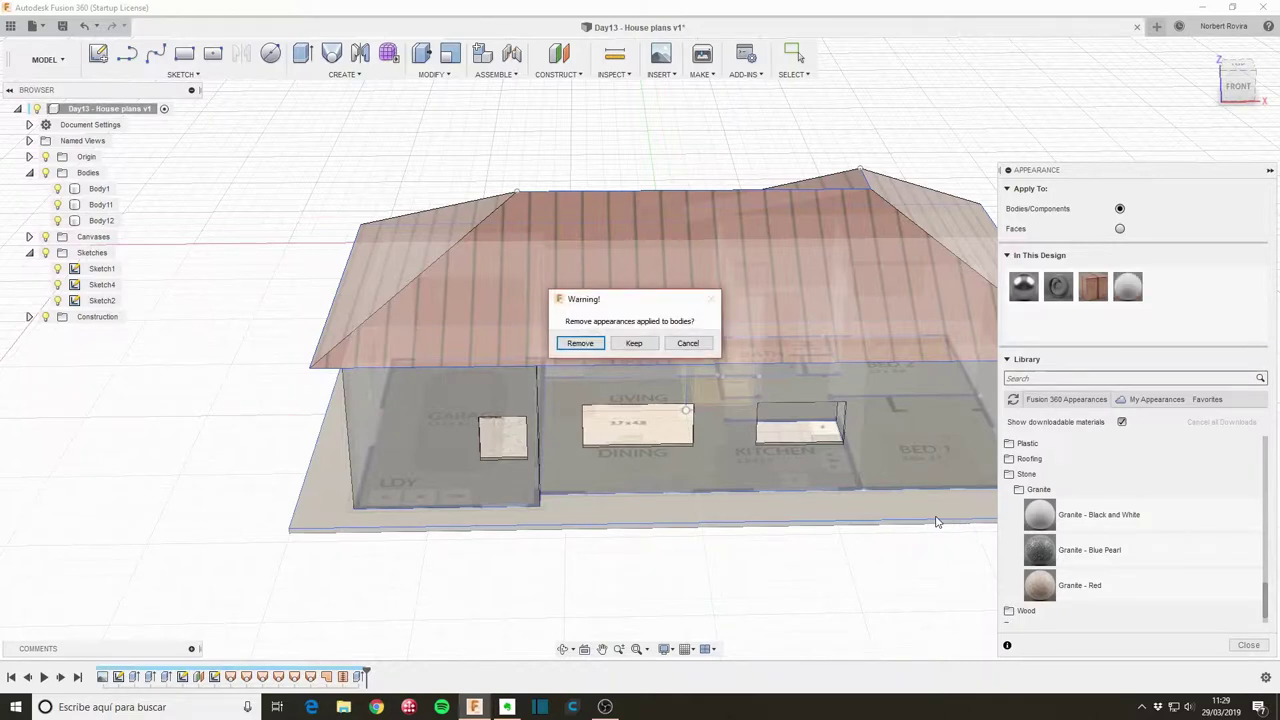
pyautogui.click(686, 344)
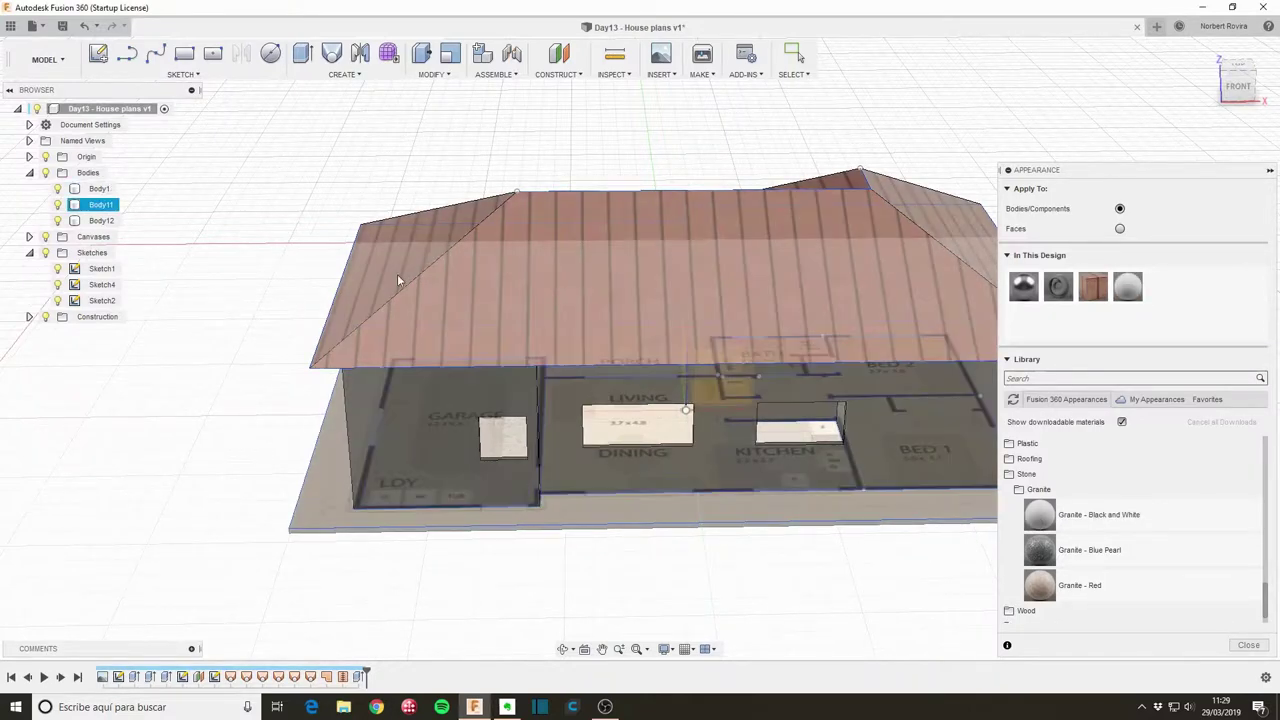
pyautogui.click(103, 205)
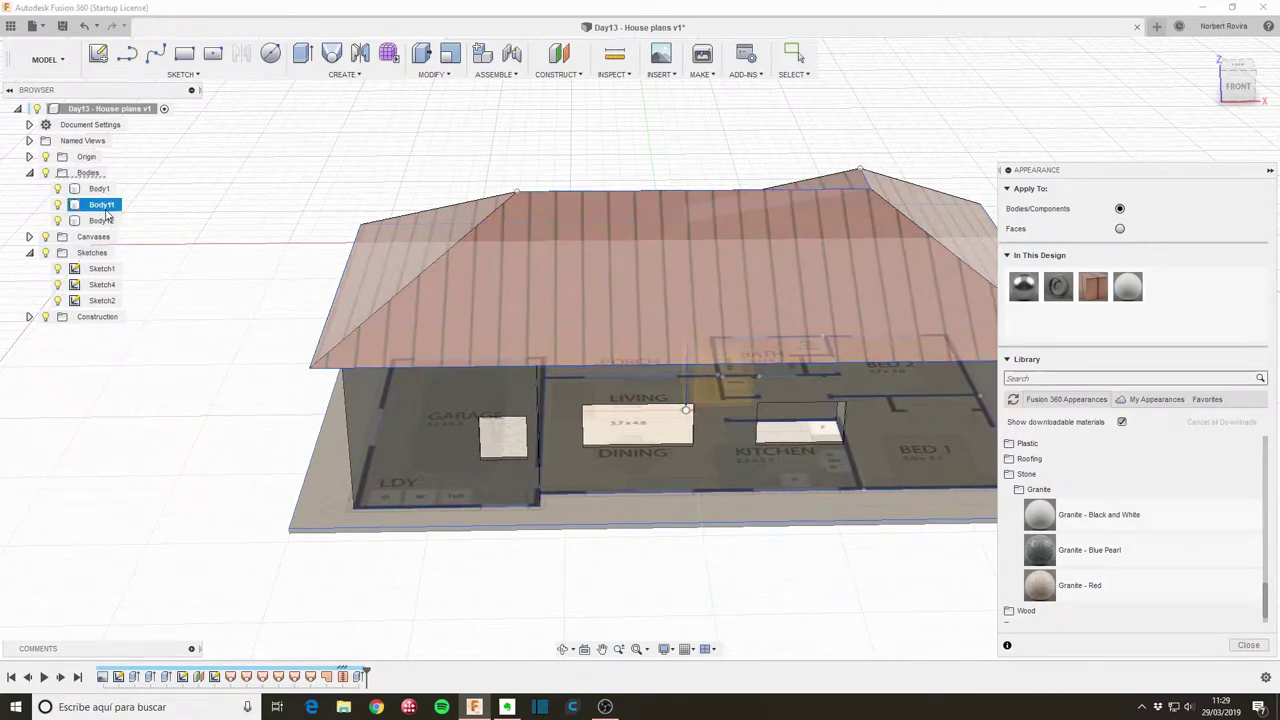
pyautogui.keyDown('shift'); pyautogui.click(104, 220); pyautogui.keyUp('shift')
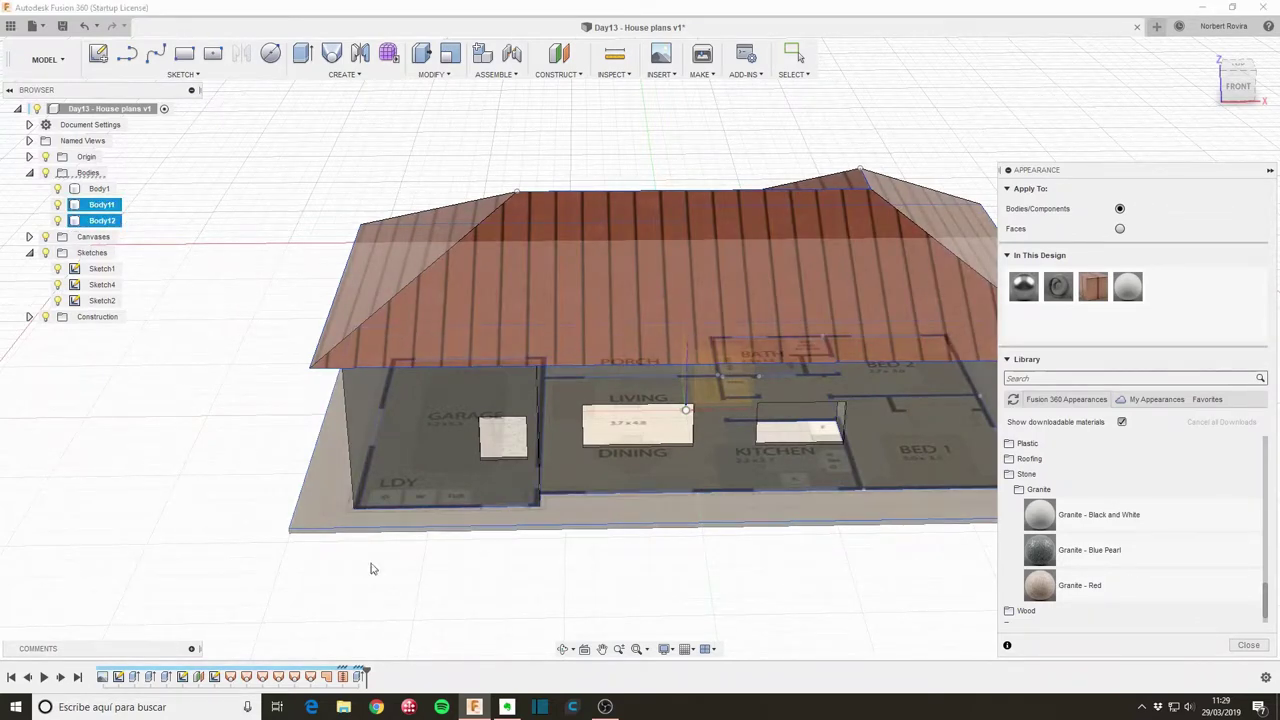
pyautogui.click(1249, 645)
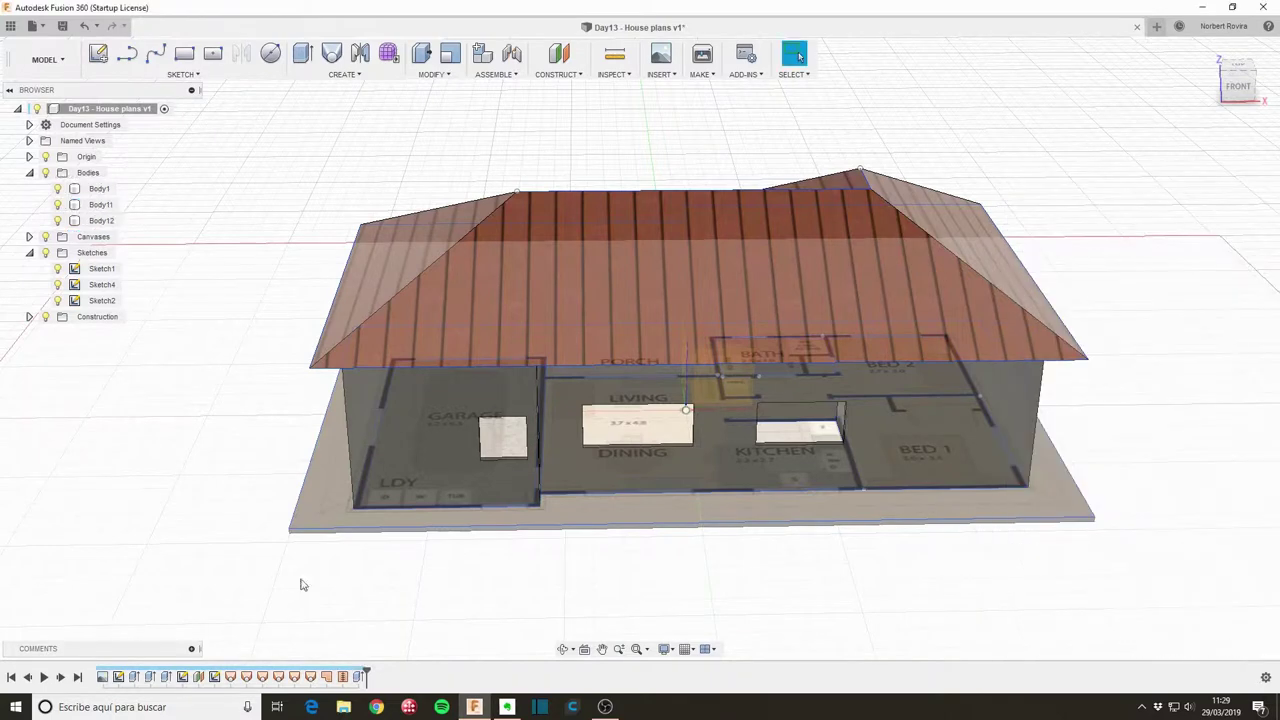
# Step: Confirm the base slab's Extrude4 feature unchanged and bring back the appearance library
pyautogui.rightClick(359, 687)
pyautogui.click(400, 553)
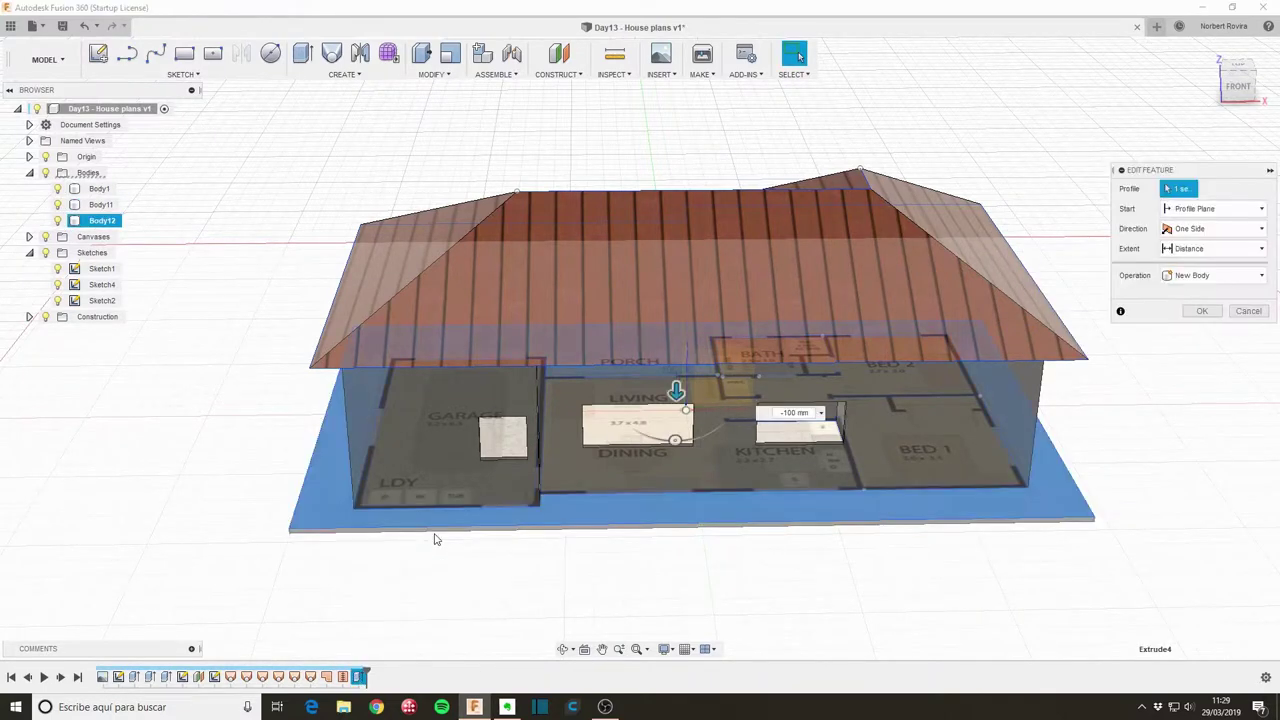
pyautogui.click(1202, 351)
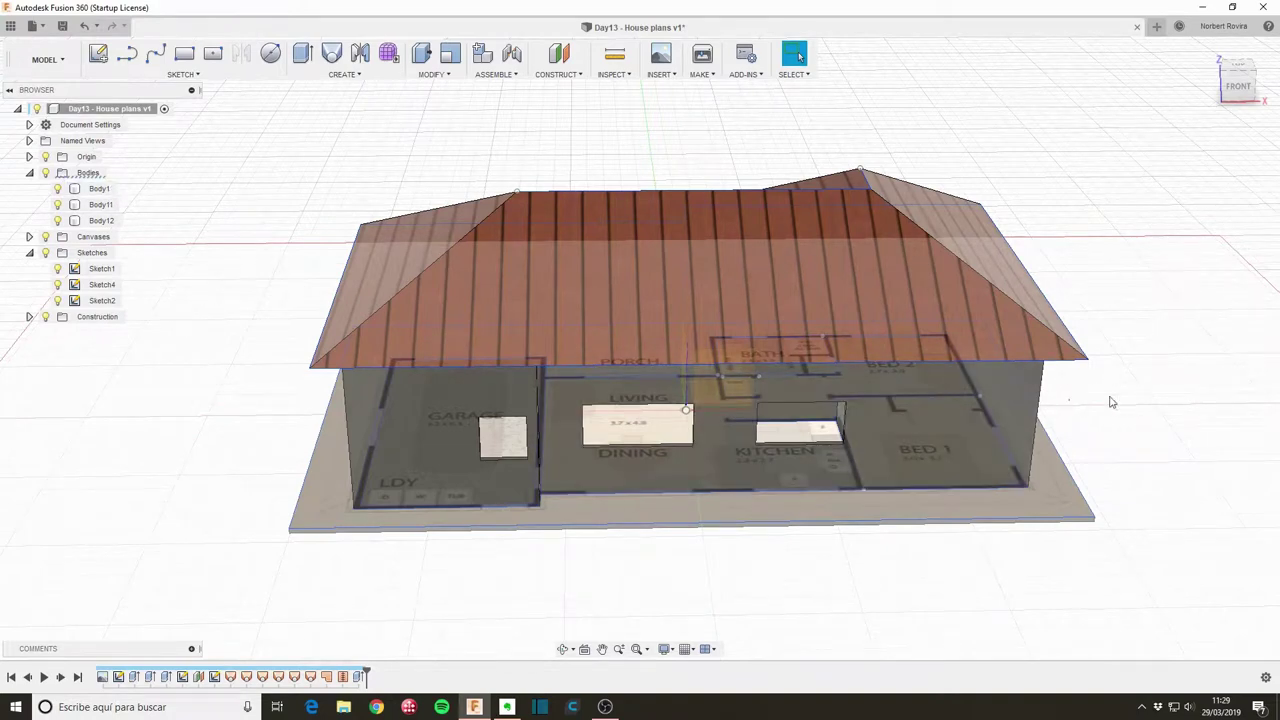
pyautogui.press('a')
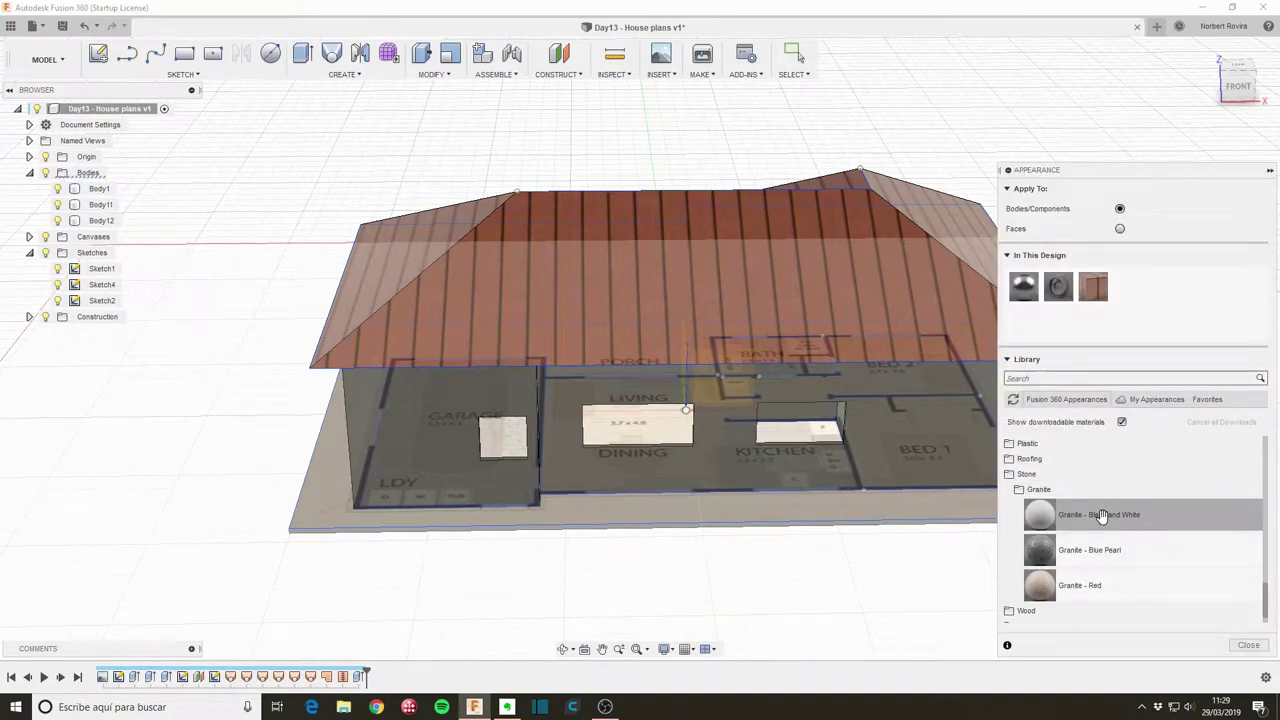
# Step: Apply Granite - Black and White to Body12, then Granite - Blue Pearl to the walls
pyautogui.moveTo(1101, 515); pyautogui.dragTo(114, 224)
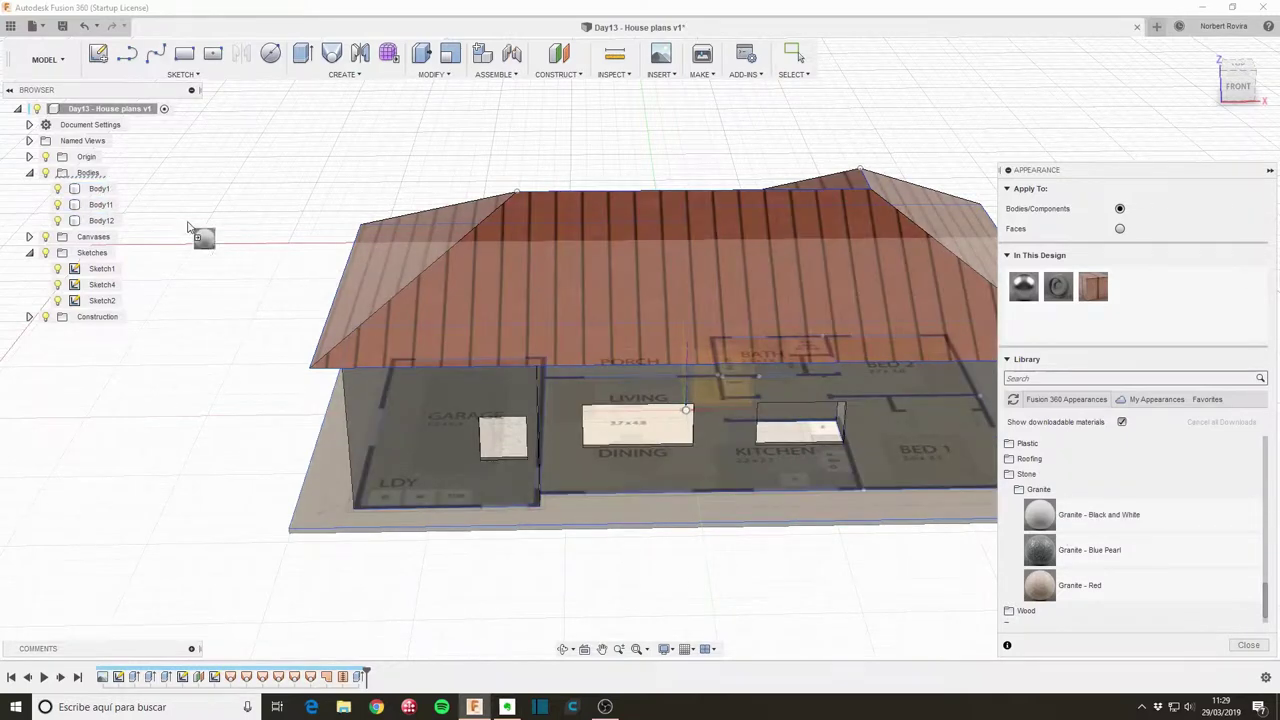
pyautogui.moveTo(114, 224); pyautogui.dragTo(114, 224)
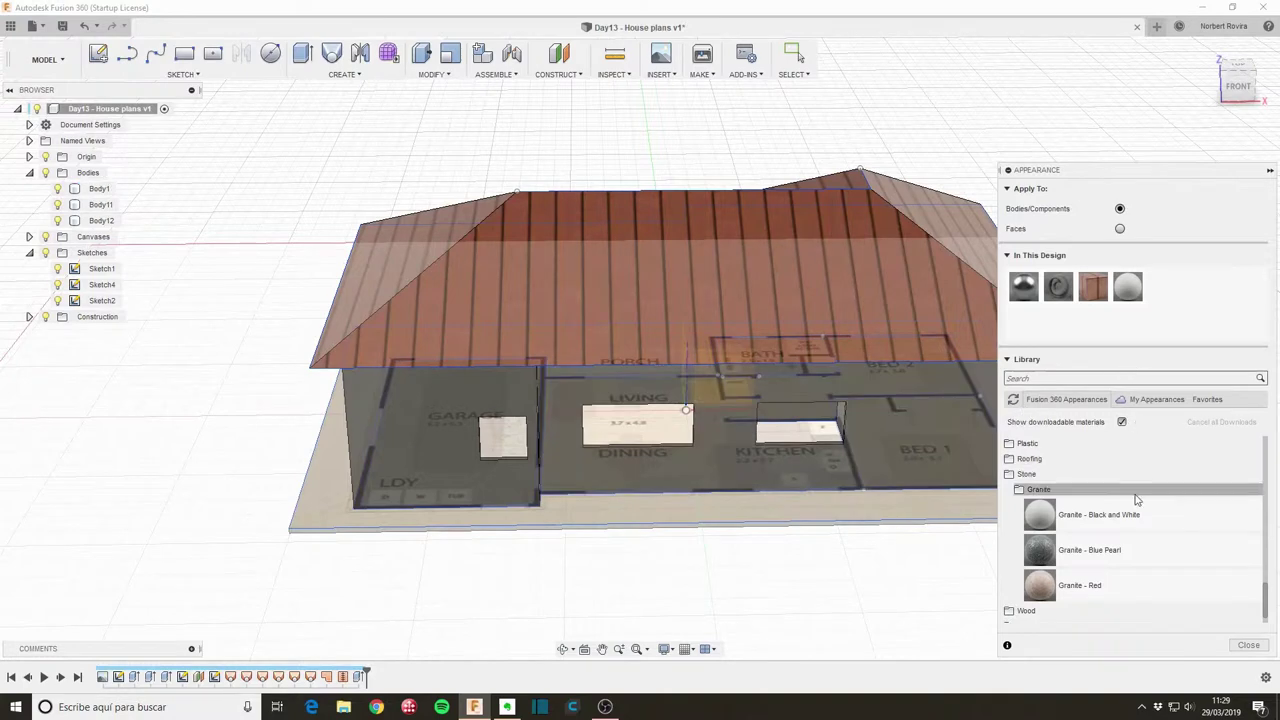
pyautogui.scroll(-1, 1110, 500)
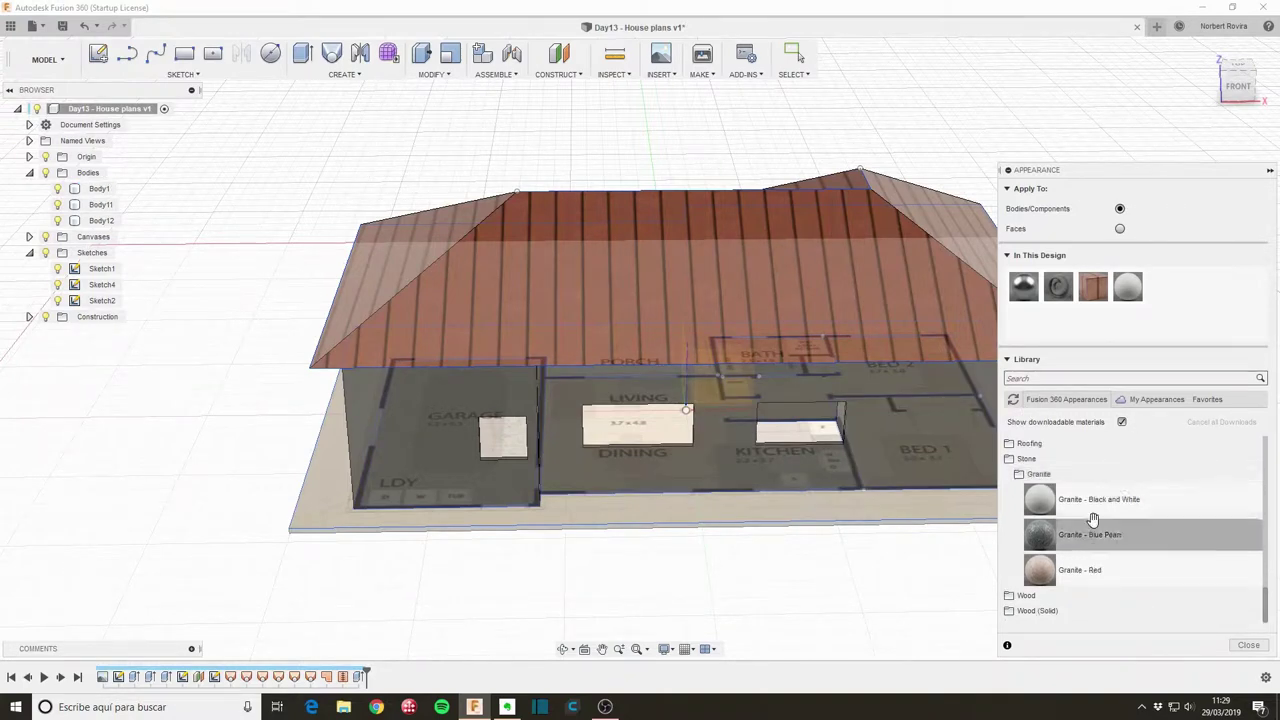
pyautogui.moveTo(1097, 534); pyautogui.dragTo(100, 192)
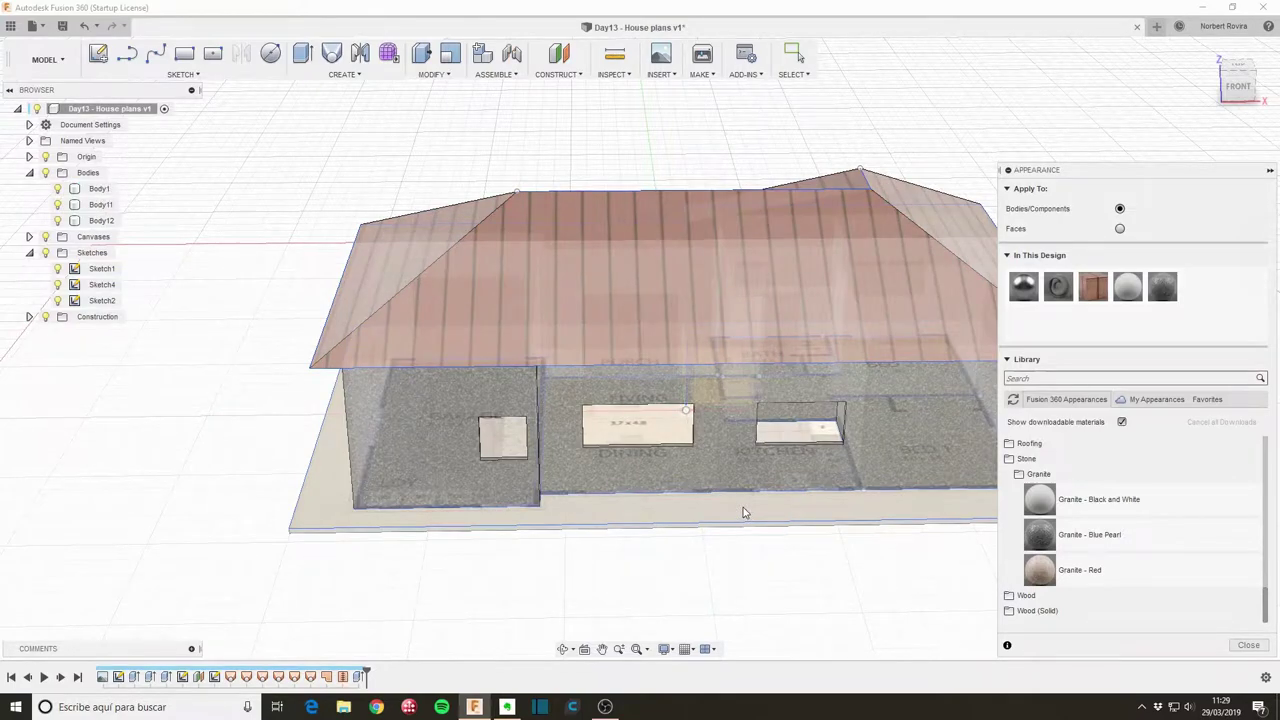
pyautogui.click(1248, 645)
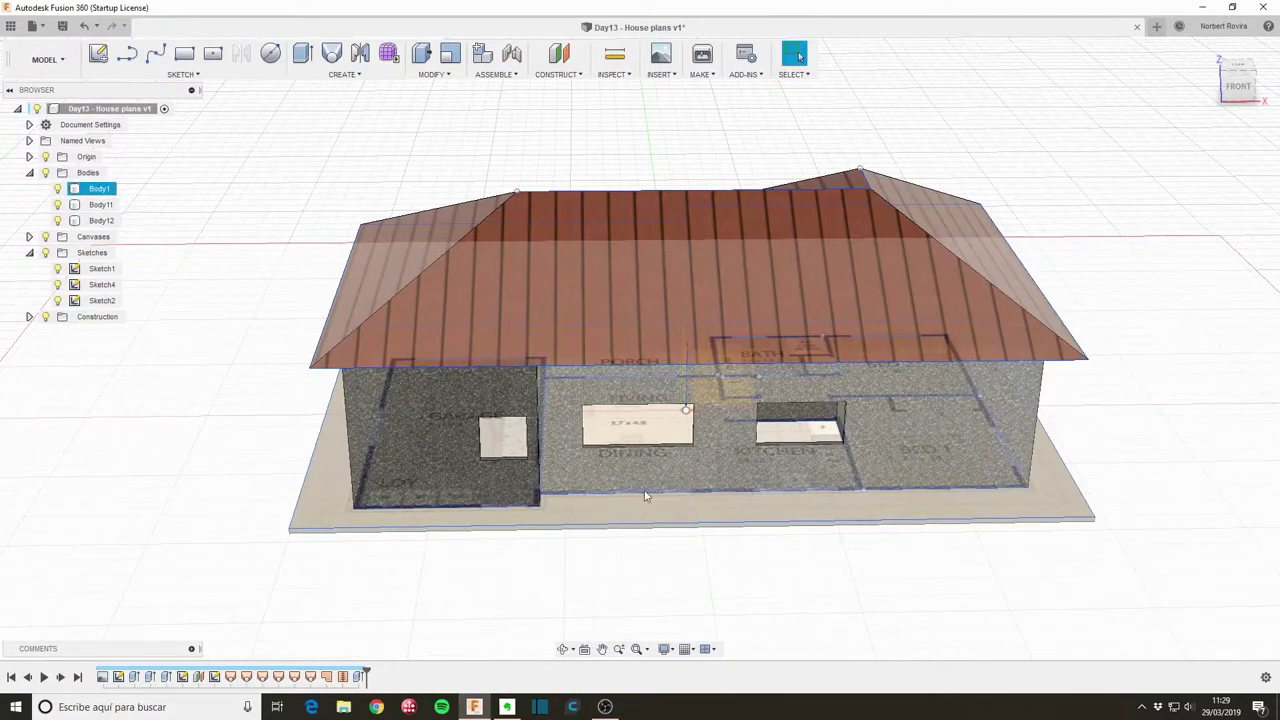
# Step: Orbit and zoom around the house to inspect the granite walls and copper roof
pyautogui.keyDown('shift'); pyautogui.moveTo(645, 496); pyautogui.dragTo(625, 485, button='middle'); pyautogui.keyUp('shift')
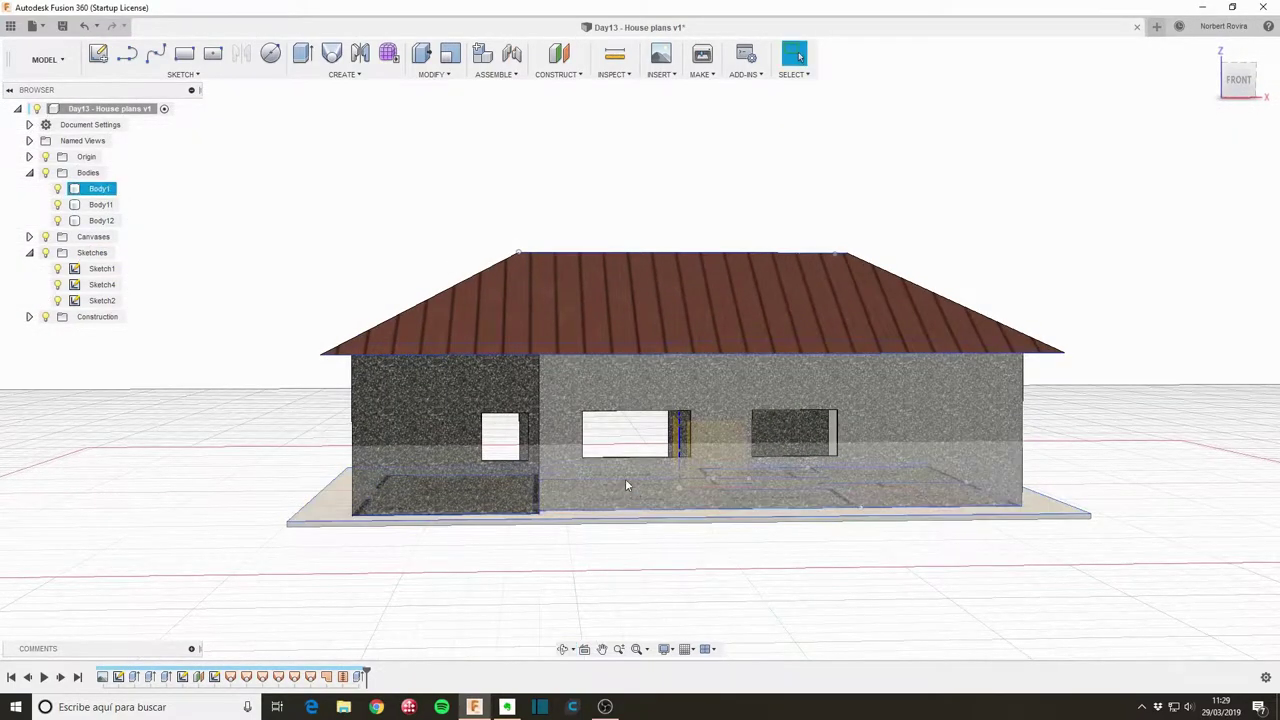
pyautogui.keyDown('shift'); pyautogui.moveTo(625, 478); pyautogui.dragTo(630, 408, button='middle'); pyautogui.keyUp('shift')
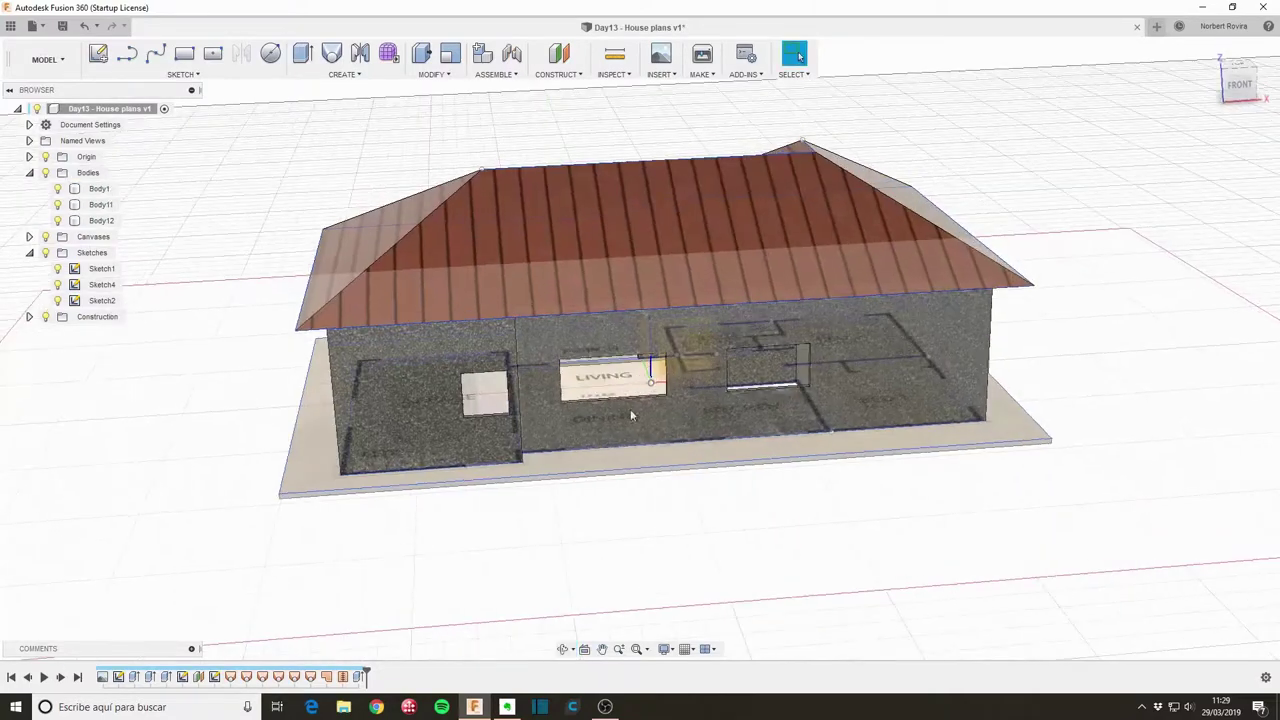
pyautogui.scroll(5, 630, 408)
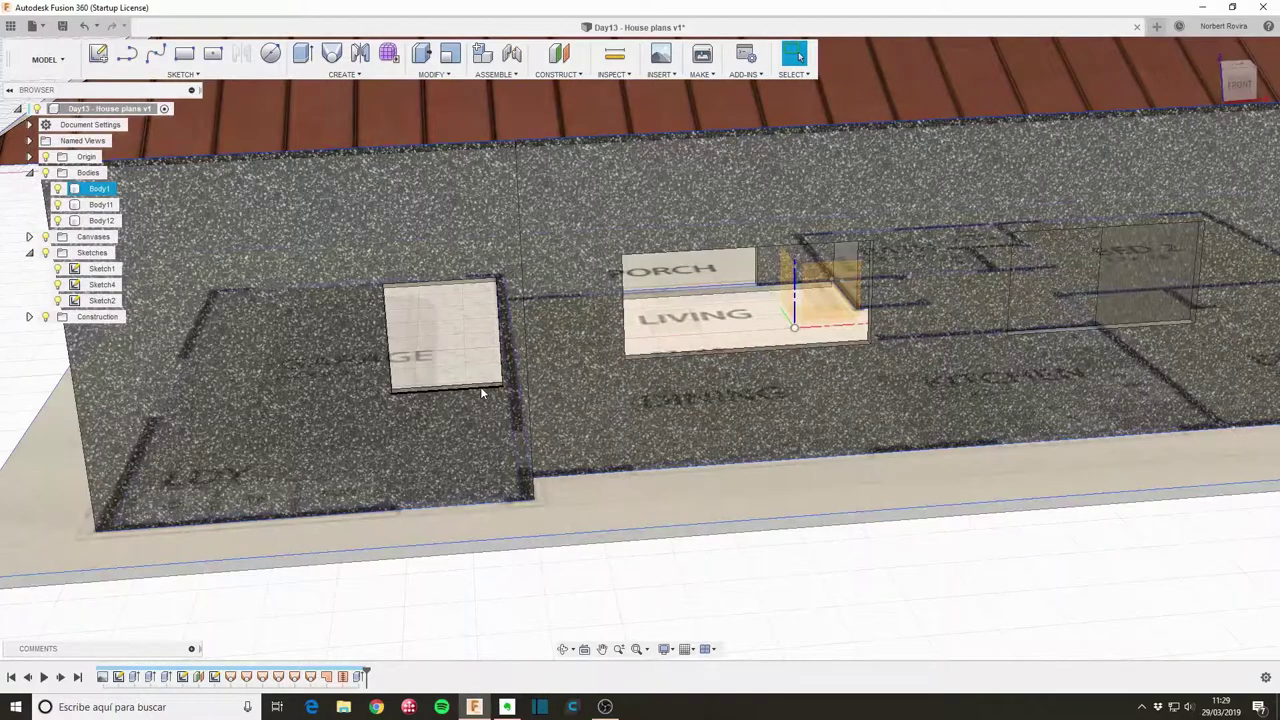
pyautogui.scroll(-5, 568, 504)
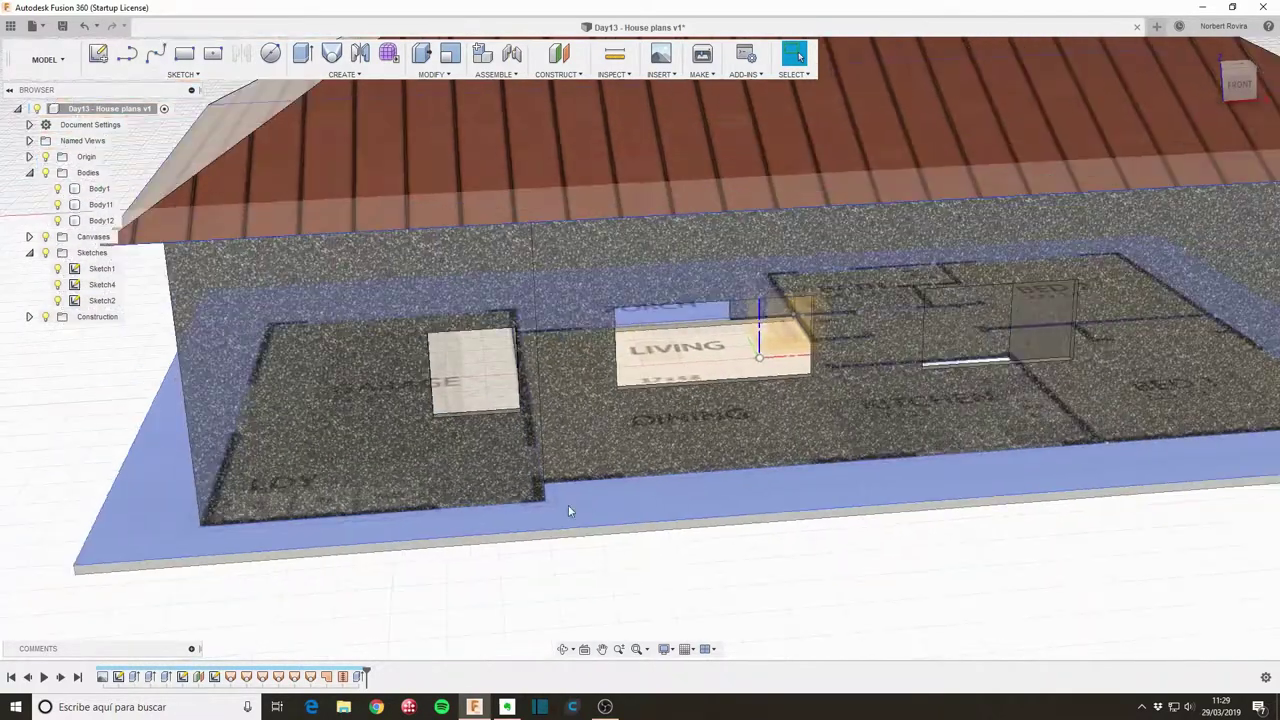
pyautogui.scroll(-3, 552, 506)
pyautogui.scroll(-2, 545, 506)
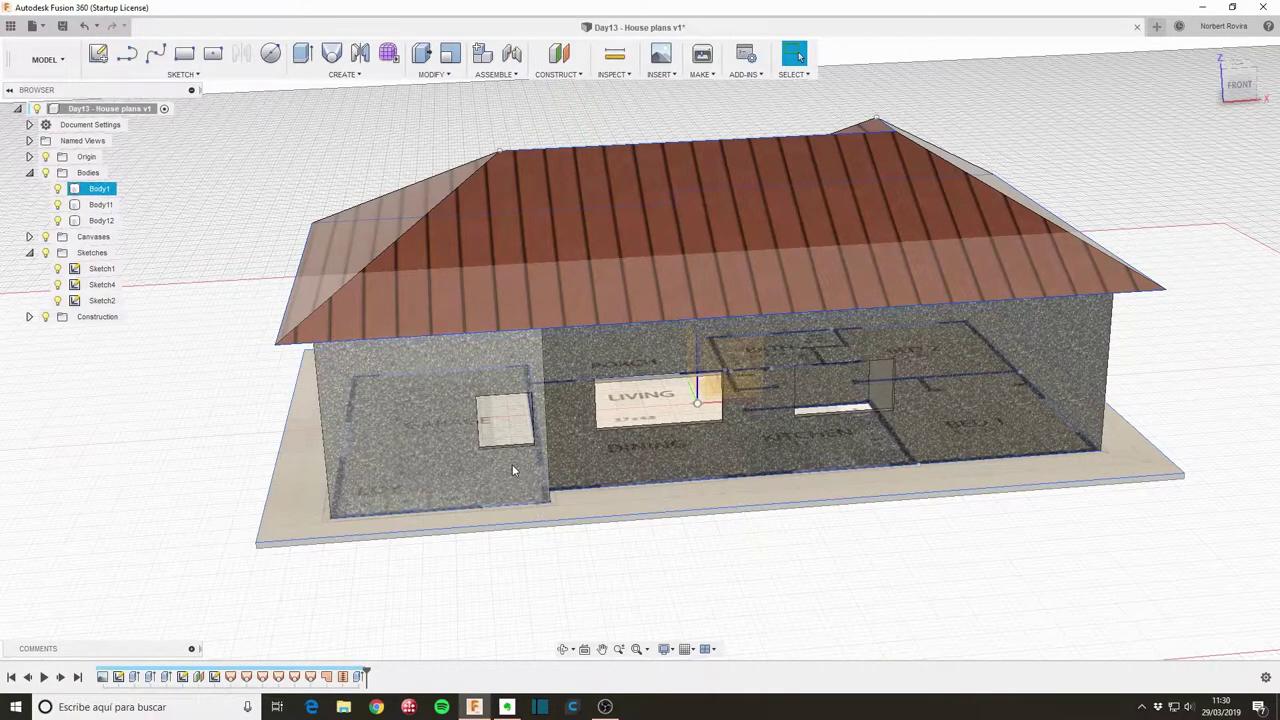
pyautogui.click(512, 464)
pyautogui.keyDown('shift'); pyautogui.moveTo(512, 464); pyautogui.dragTo(509, 440, button='middle'); pyautogui.keyUp('shift')
pyautogui.scroll(3, 509, 440)
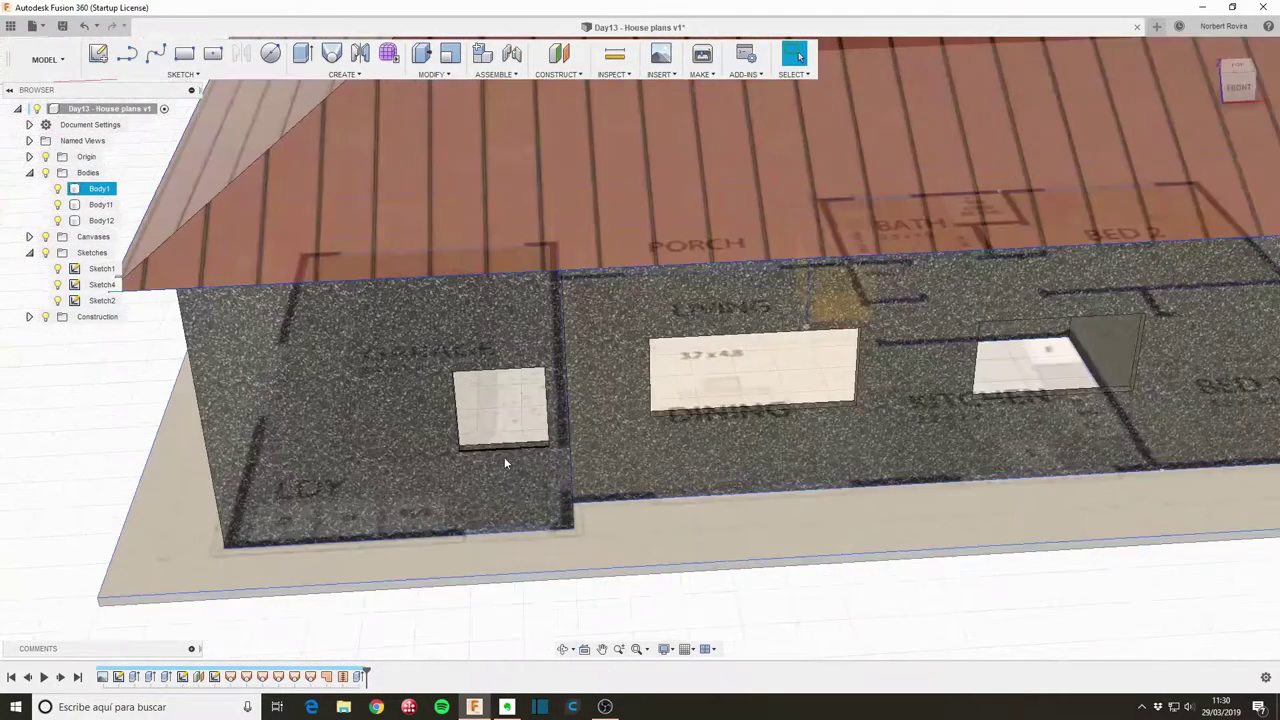
# Step: Start extruding the garage window square, trying a To Object extent against the wall
pyautogui.press('e')
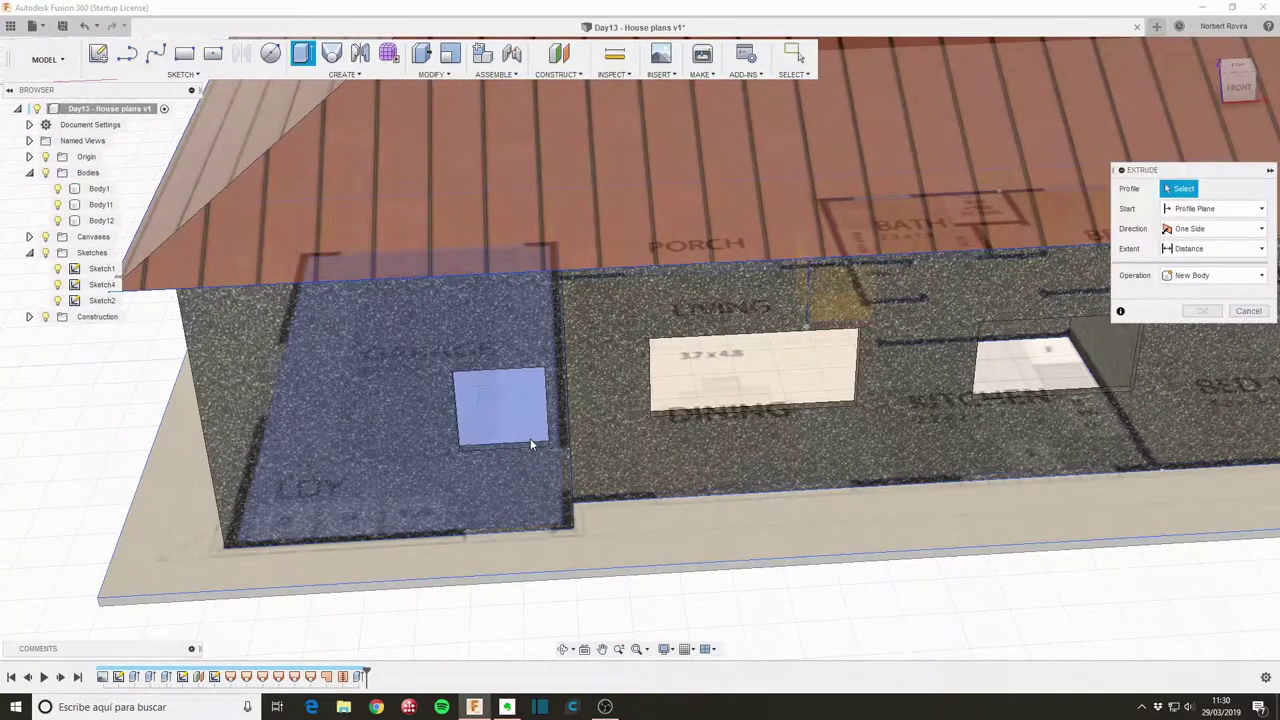
pyautogui.click(527, 436)
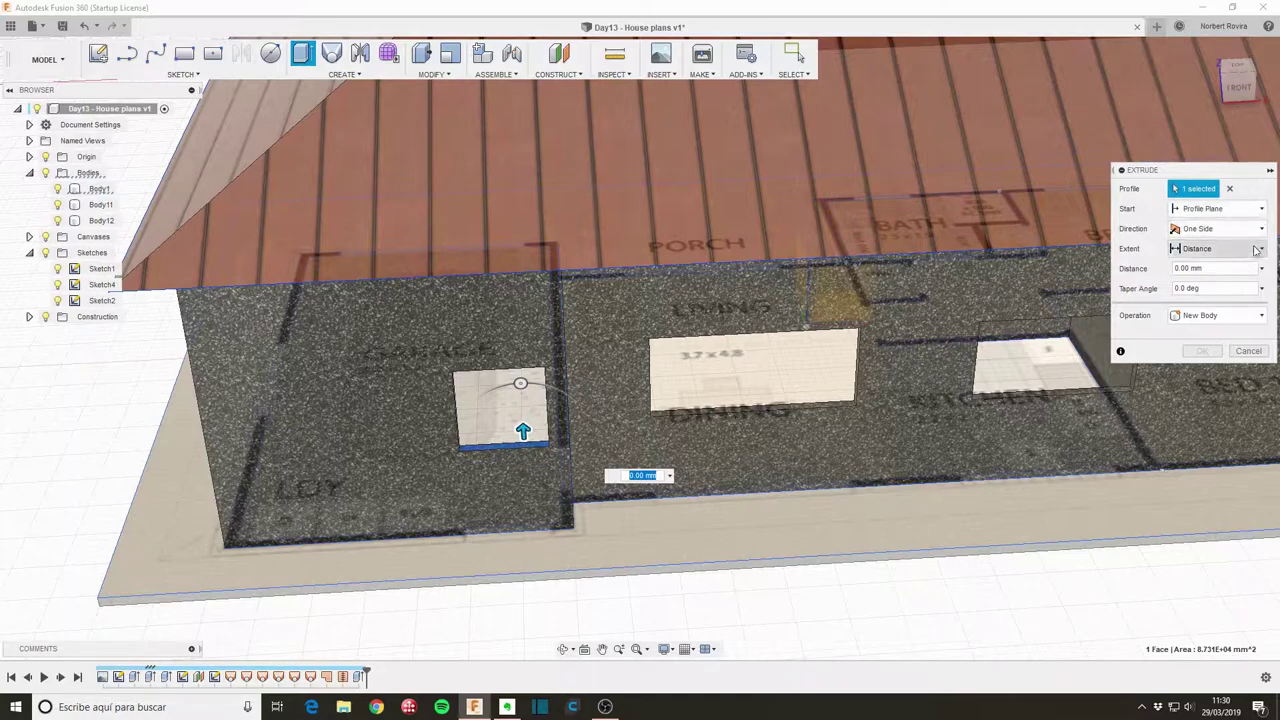
pyautogui.click(1258, 248)
pyautogui.click(1200, 278)
pyautogui.keyDown('shift'); pyautogui.moveTo(530, 420); pyautogui.dragTo(529, 322, button='middle'); pyautogui.keyUp('shift')
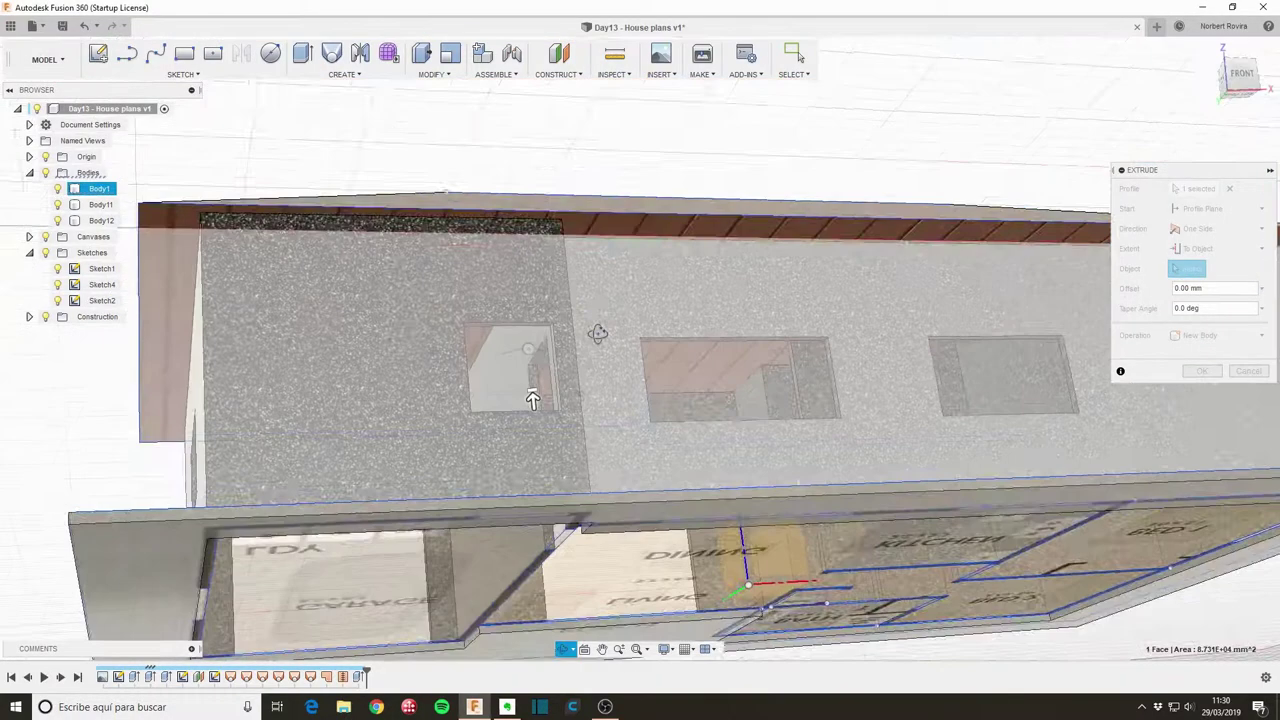
pyautogui.click(529, 322)
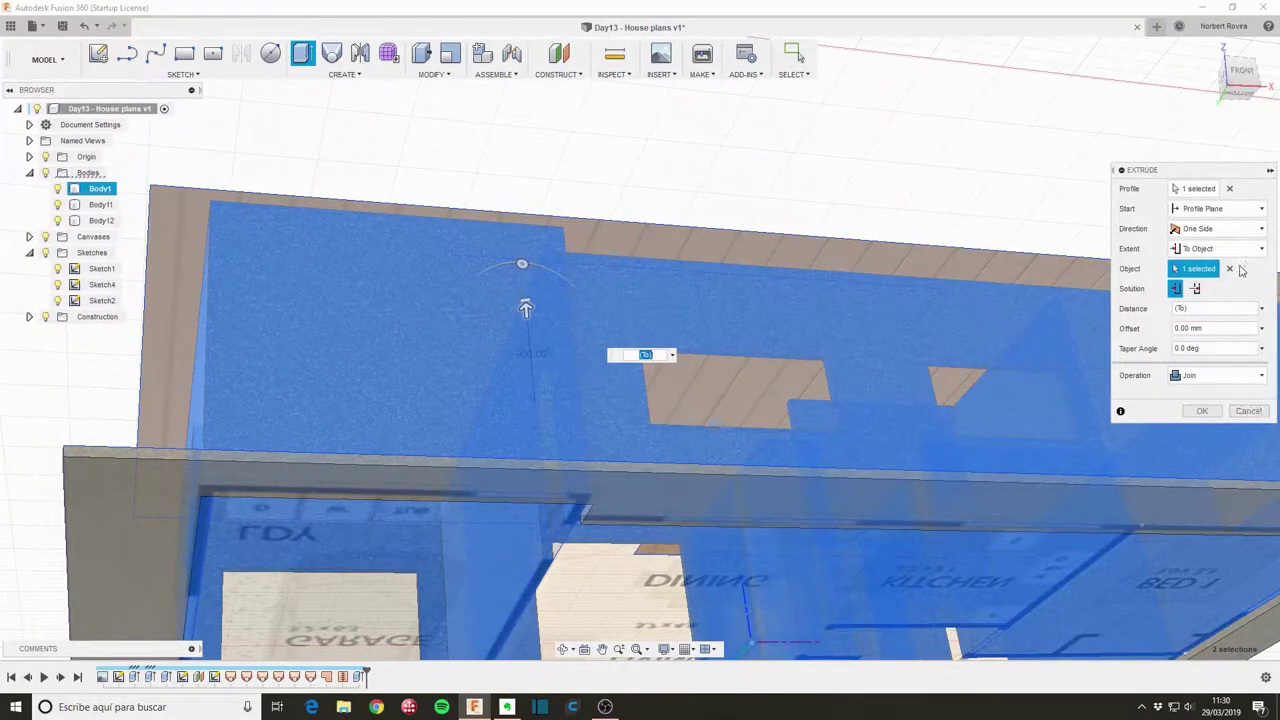
pyautogui.click(1229, 268)
pyautogui.moveTo(532, 388)
pyautogui.keyDown('shift'); pyautogui.mouseDown(button='middle')
pyautogui.moveTo(528, 410)
pyautogui.moveTo(465, 268)
pyautogui.mouseUp(button='middle'); pyautogui.keyUp('shift')
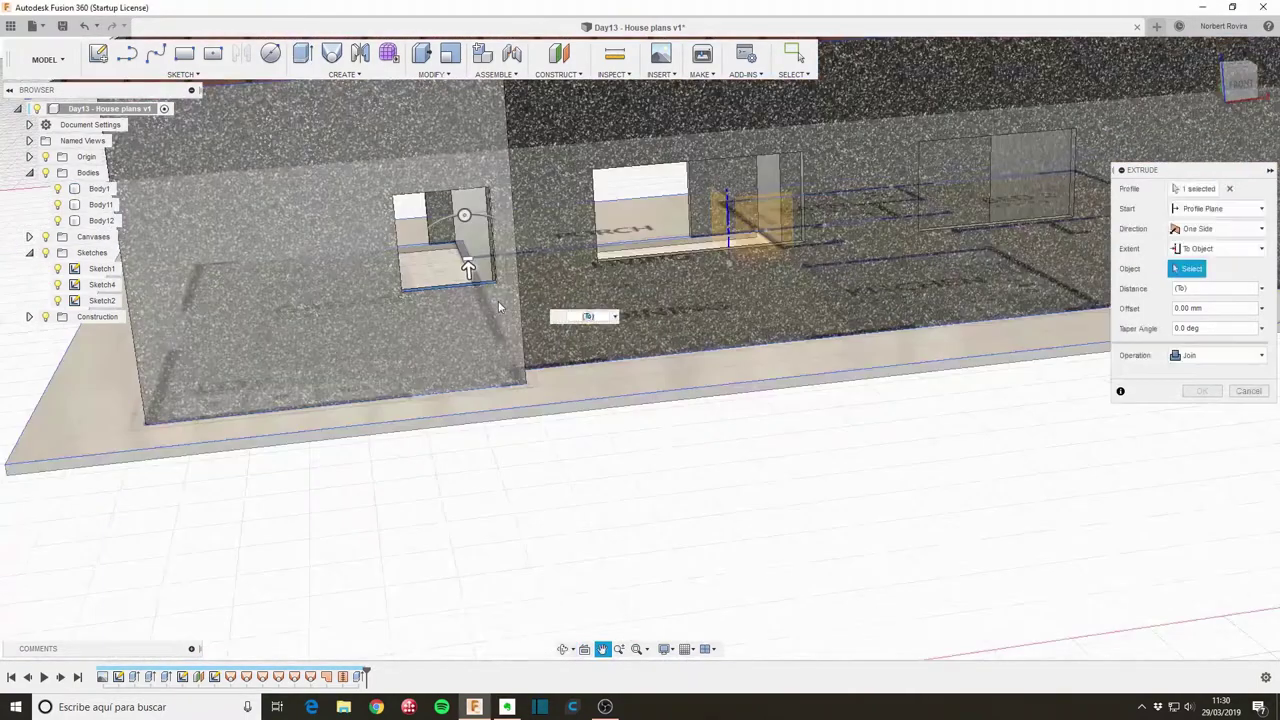
# Step: Extrude it as a New Body 900 mm up to the window height, creating Body13
pyautogui.moveTo(465, 263)
pyautogui.mouseDown()
pyautogui.moveTo(463, 215)
pyautogui.moveTo(467, 258)
pyautogui.mouseUp()
pyautogui.click(1218, 315)
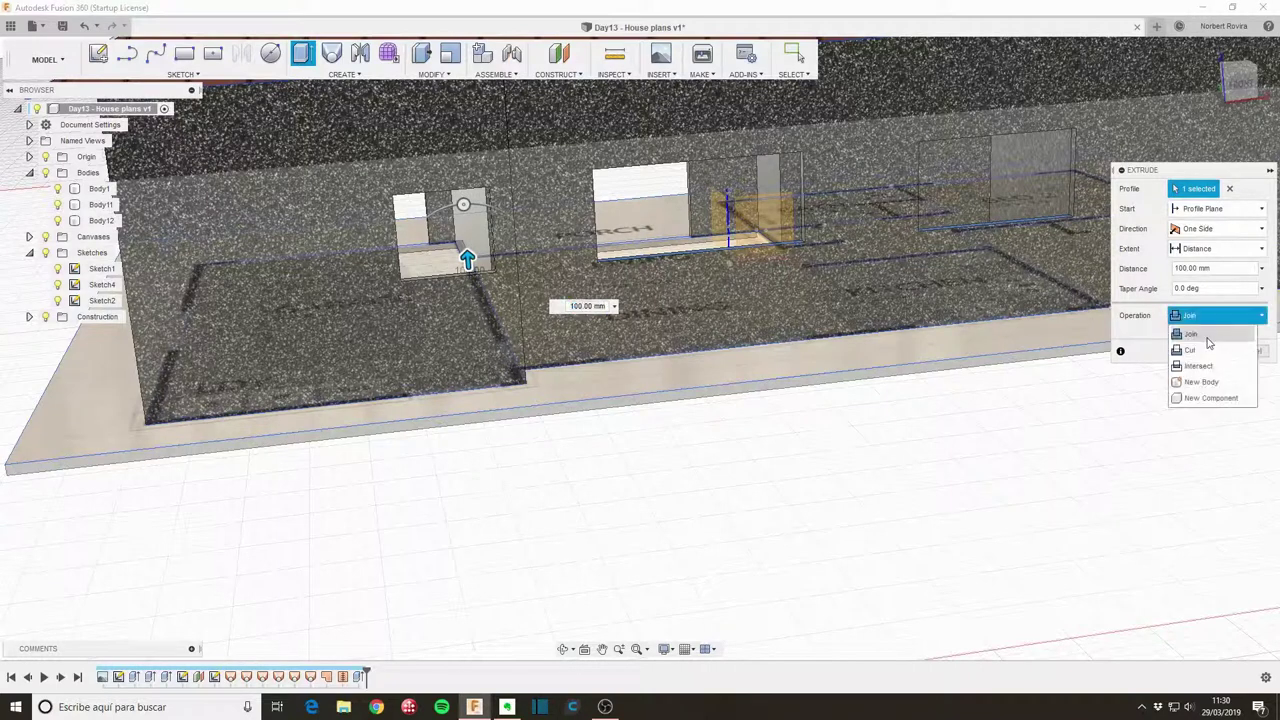
pyautogui.click(1202, 381)
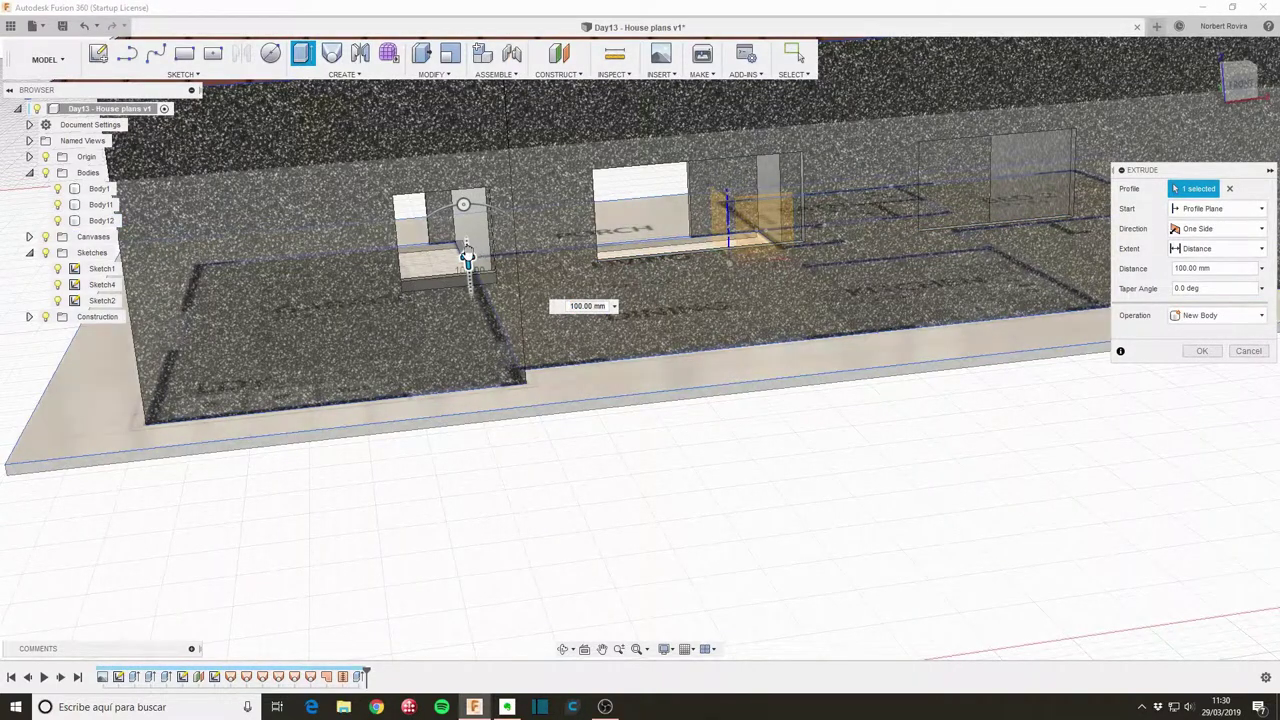
pyautogui.moveTo(467, 258); pyautogui.dragTo(460, 172)
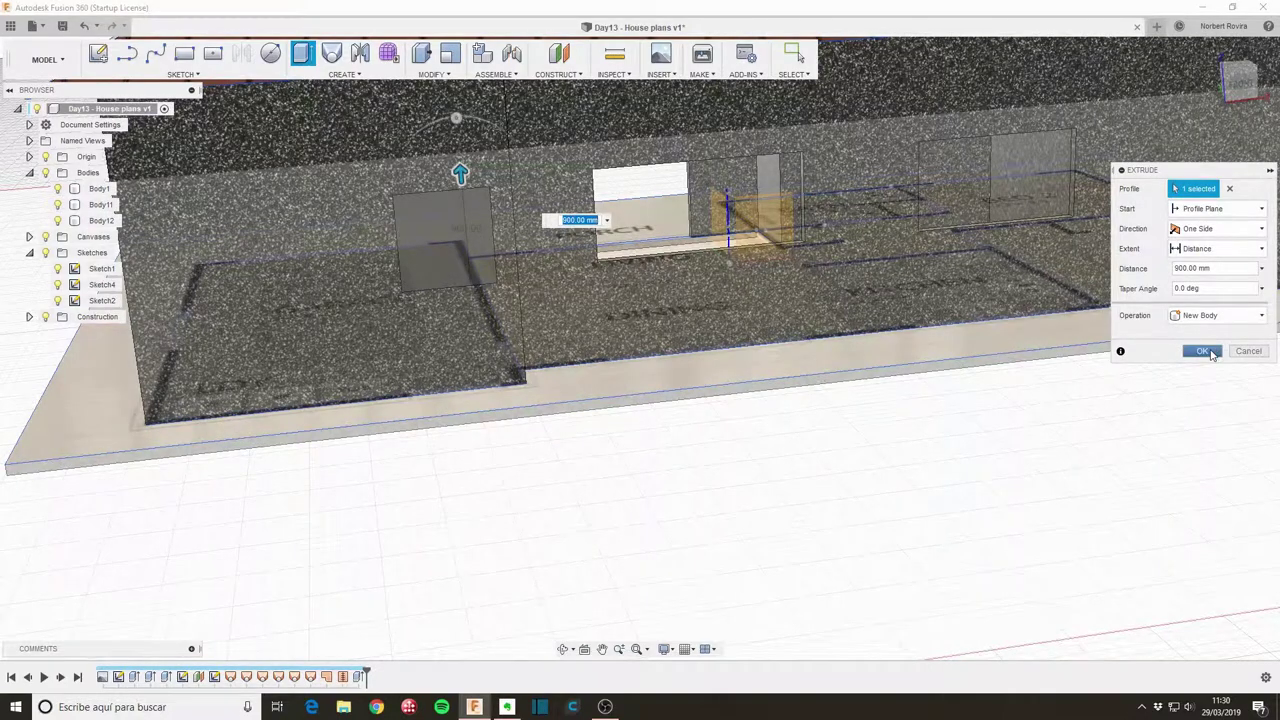
pyautogui.click(1203, 351)
pyautogui.keyDown('shift'); pyautogui.moveTo(1160, 357); pyautogui.dragTo(725, 323, button='middle'); pyautogui.keyUp('shift')
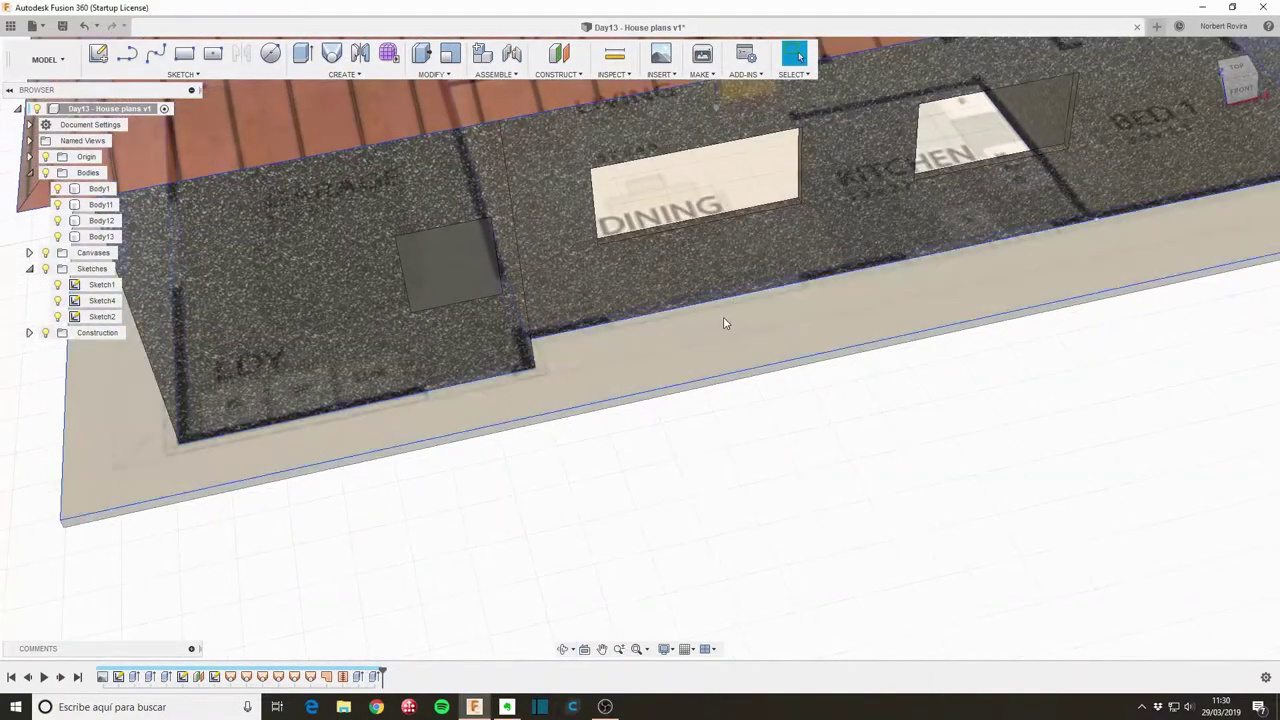
# Step: Apply Glass - Window from Glass > Smooth to the square window body Body13
pyautogui.click(725, 323)
pyautogui.press('a')
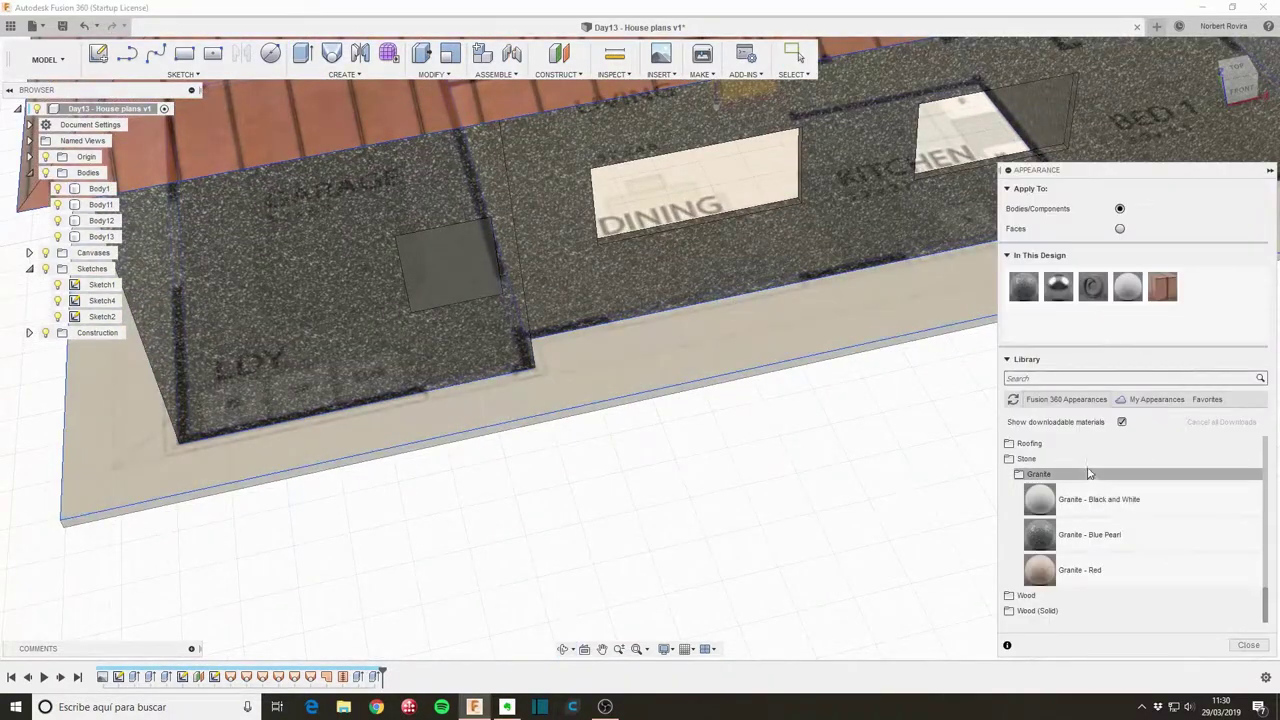
pyautogui.click(1089, 473)
pyautogui.scroll(3, 1080, 477)
pyautogui.scroll(3, 1080, 460)
pyautogui.scroll(3, 1082, 463)
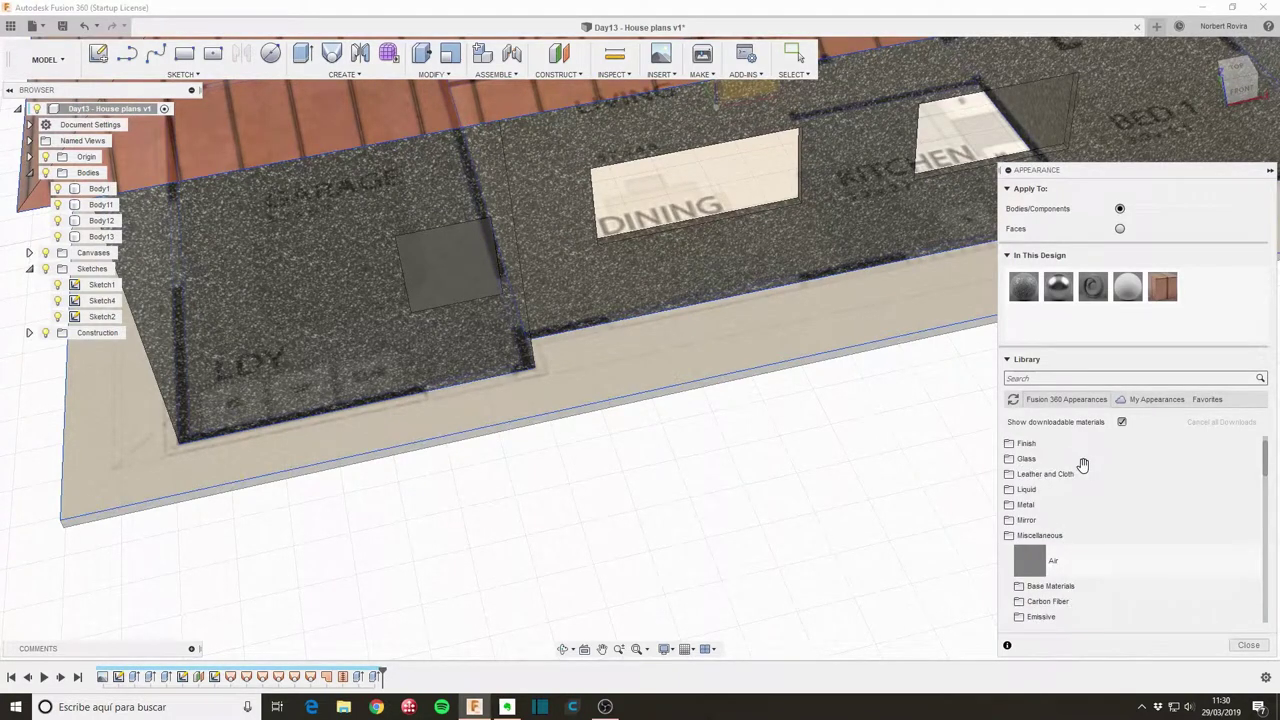
pyautogui.scroll(1, 1082, 465)
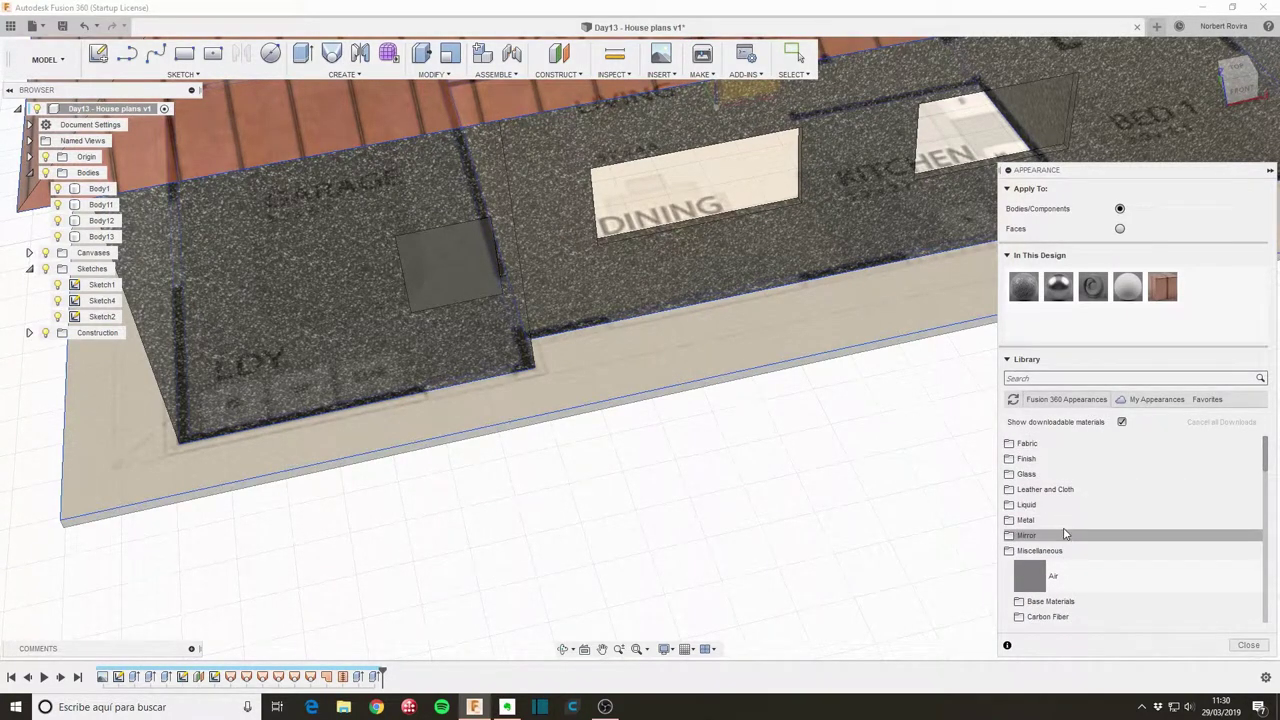
pyautogui.click(1079, 476)
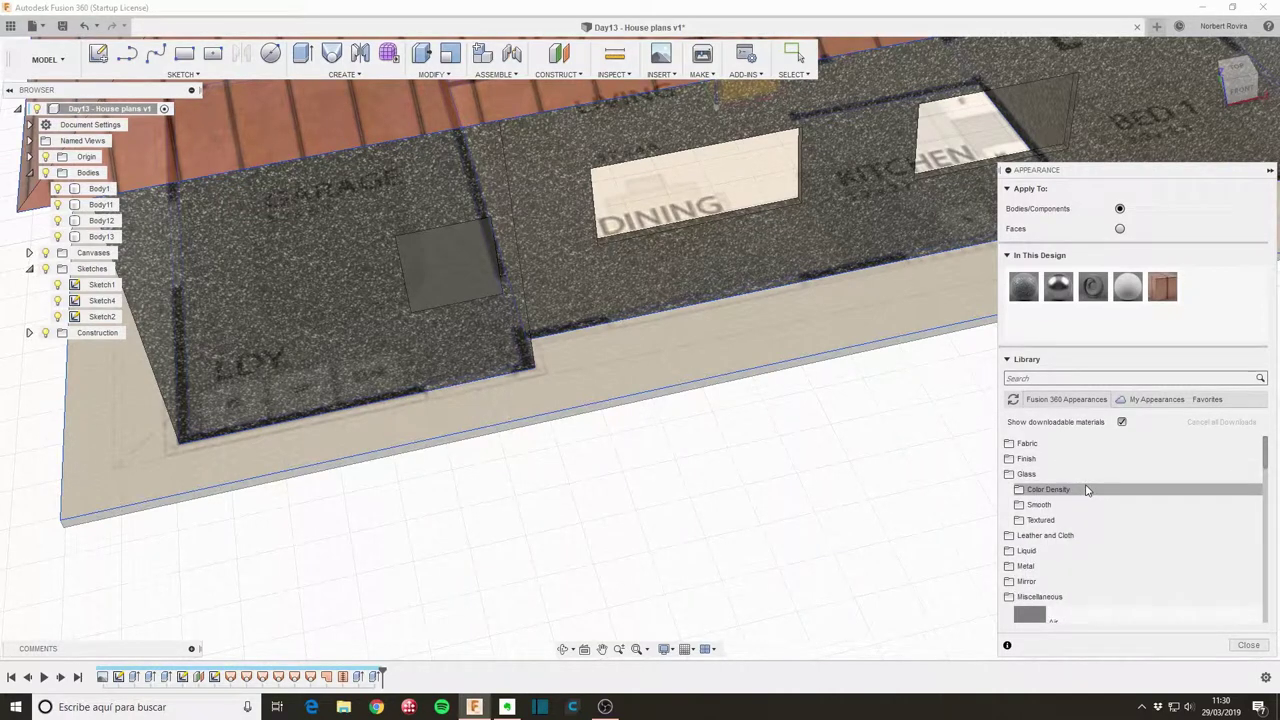
pyautogui.click(1082, 505)
pyautogui.scroll(-1, 1117, 505)
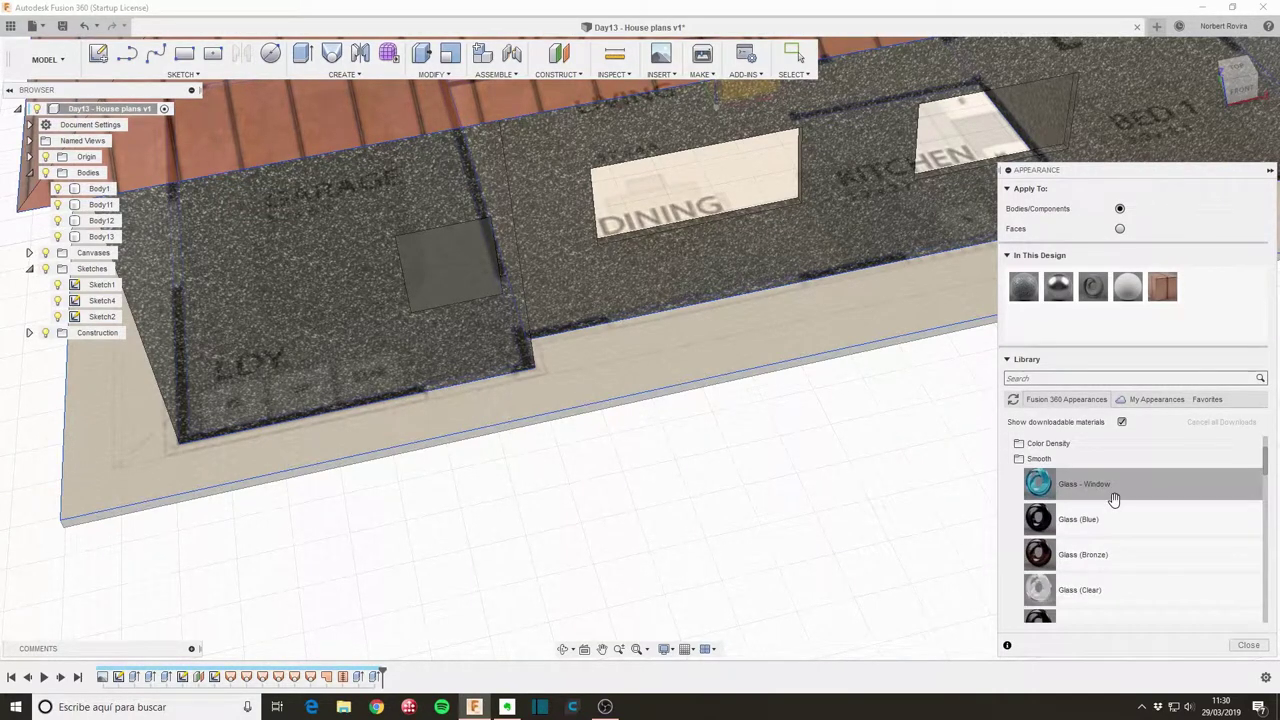
pyautogui.moveTo(1112, 486); pyautogui.dragTo(455, 266)
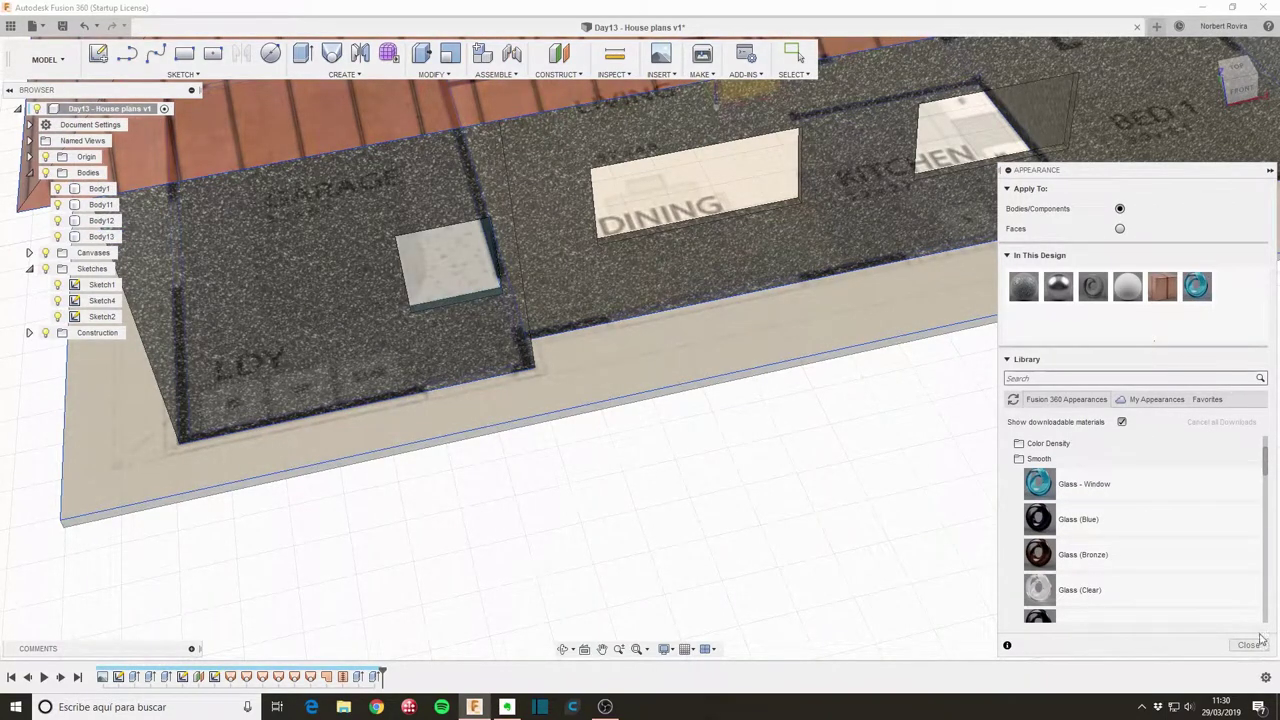
pyautogui.keyDown('shift'); pyautogui.moveTo(707, 406); pyautogui.dragTo(697, 414, button='middle'); pyautogui.keyUp('shift')
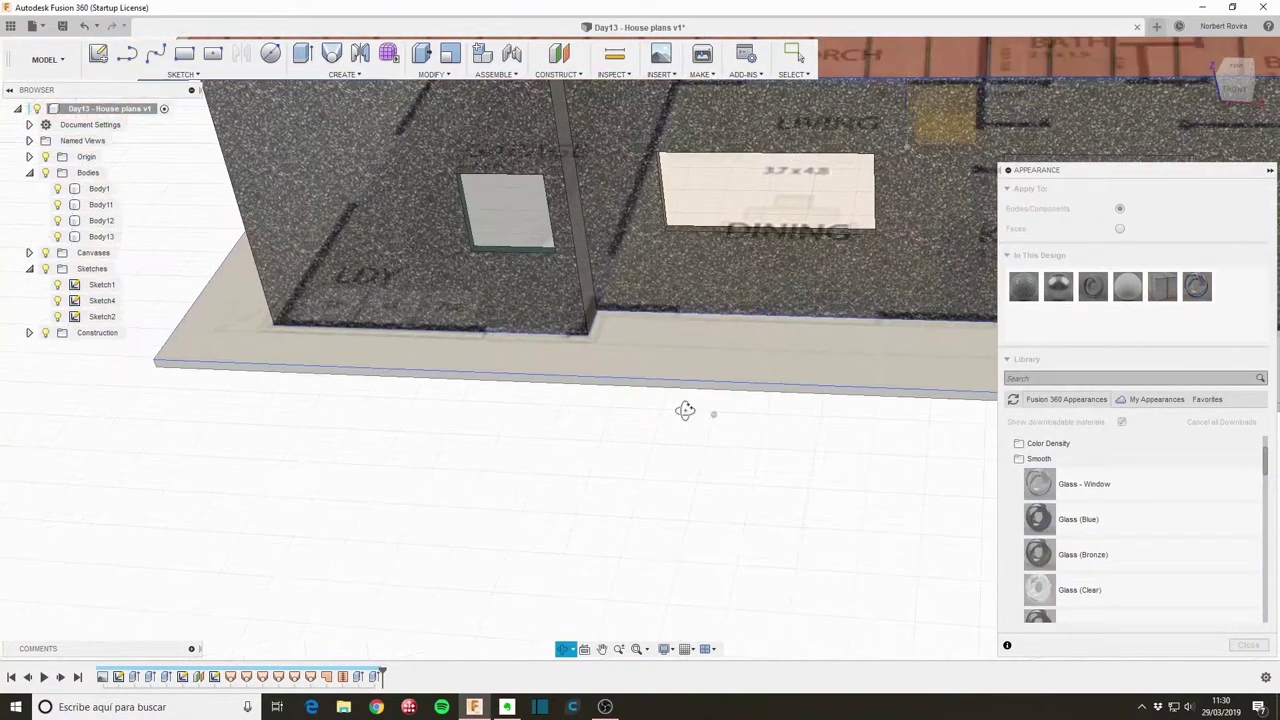
# Step: Start a New Body extrusion of the Dining window opening with a To Object extent
pyautogui.click(1248, 645)
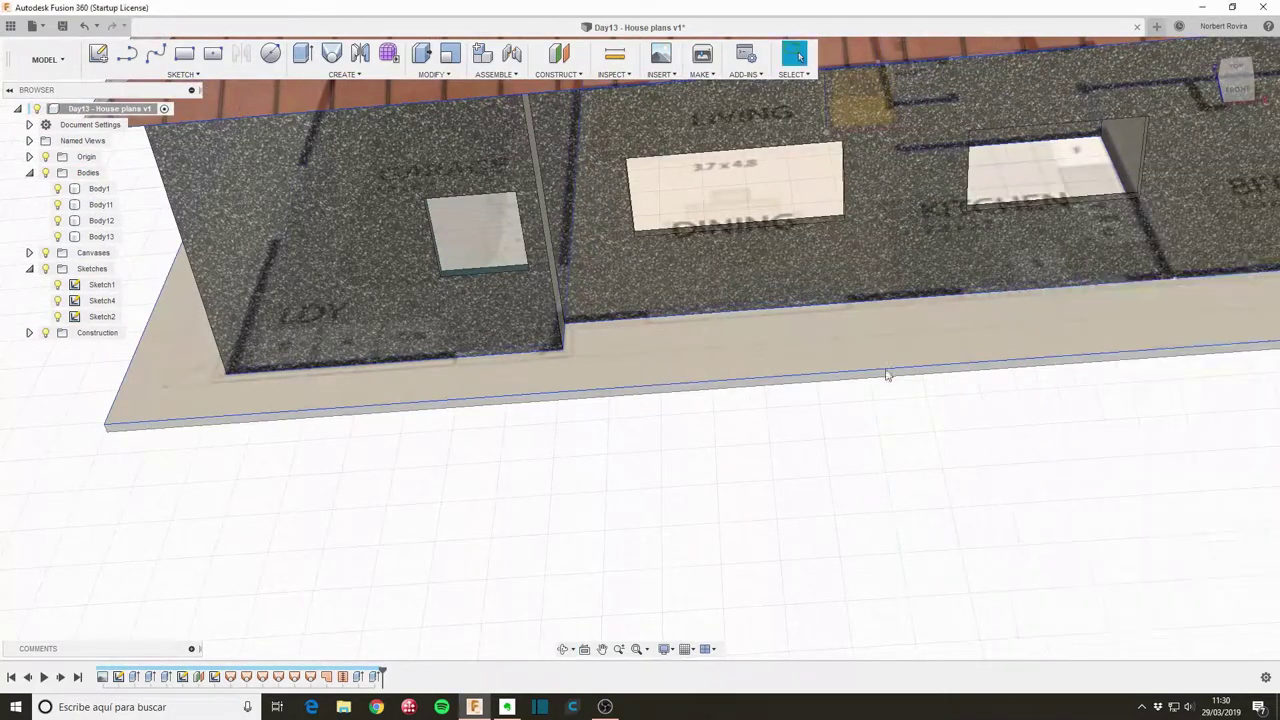
pyautogui.click(828, 284)
pyautogui.moveTo(828, 284); pyautogui.dragTo(811, 360, button='middle')
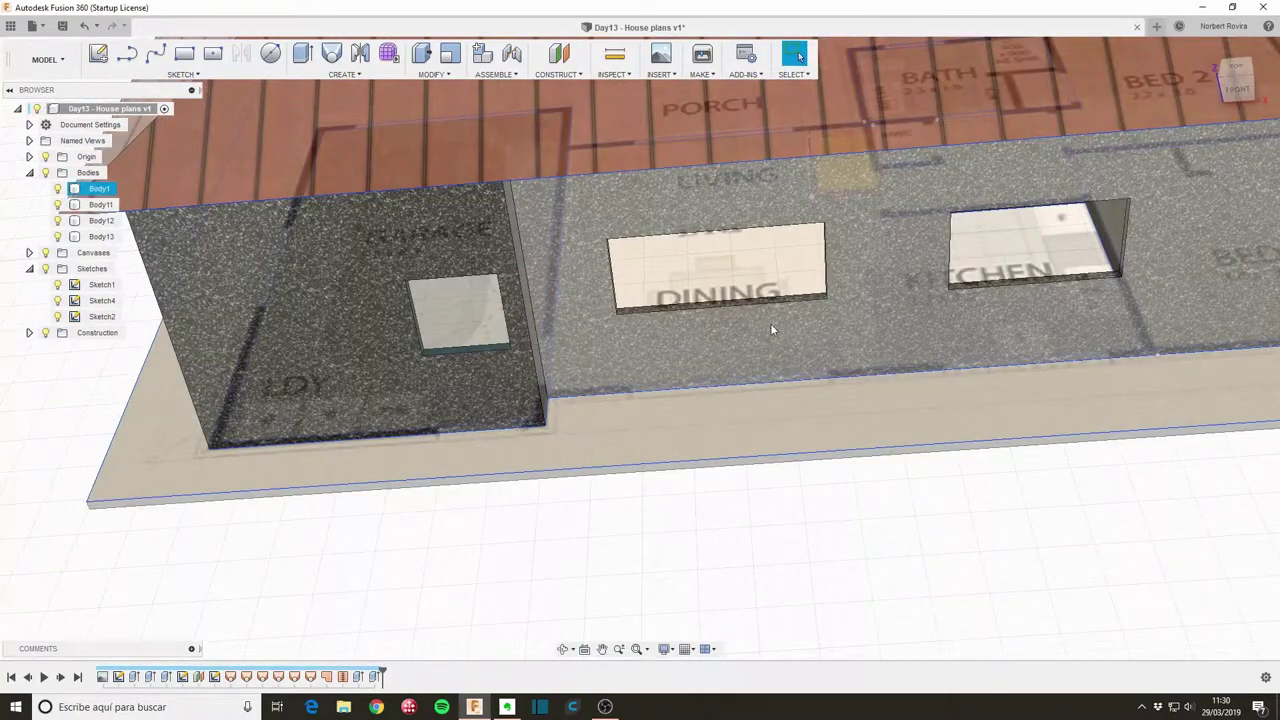
pyautogui.press('e')
pyautogui.click(801, 294)
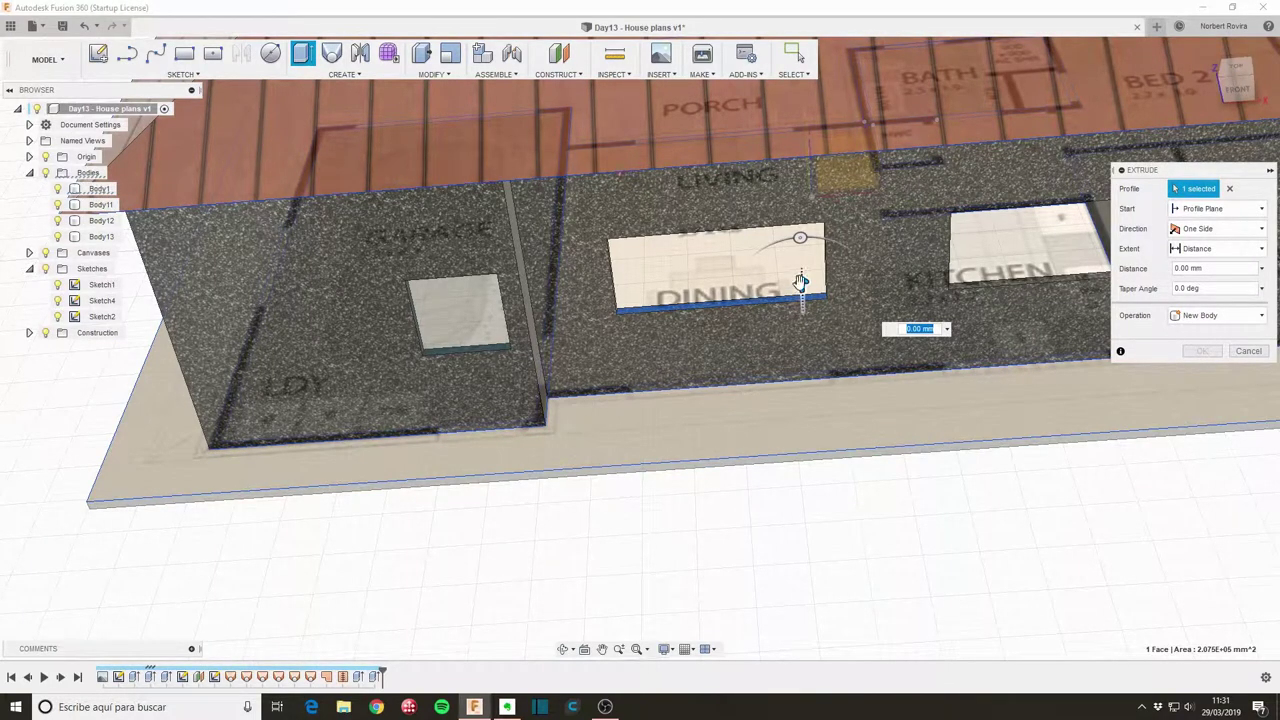
pyautogui.moveTo(801, 280); pyautogui.dragTo(799, 250)
pyautogui.click(1205, 316)
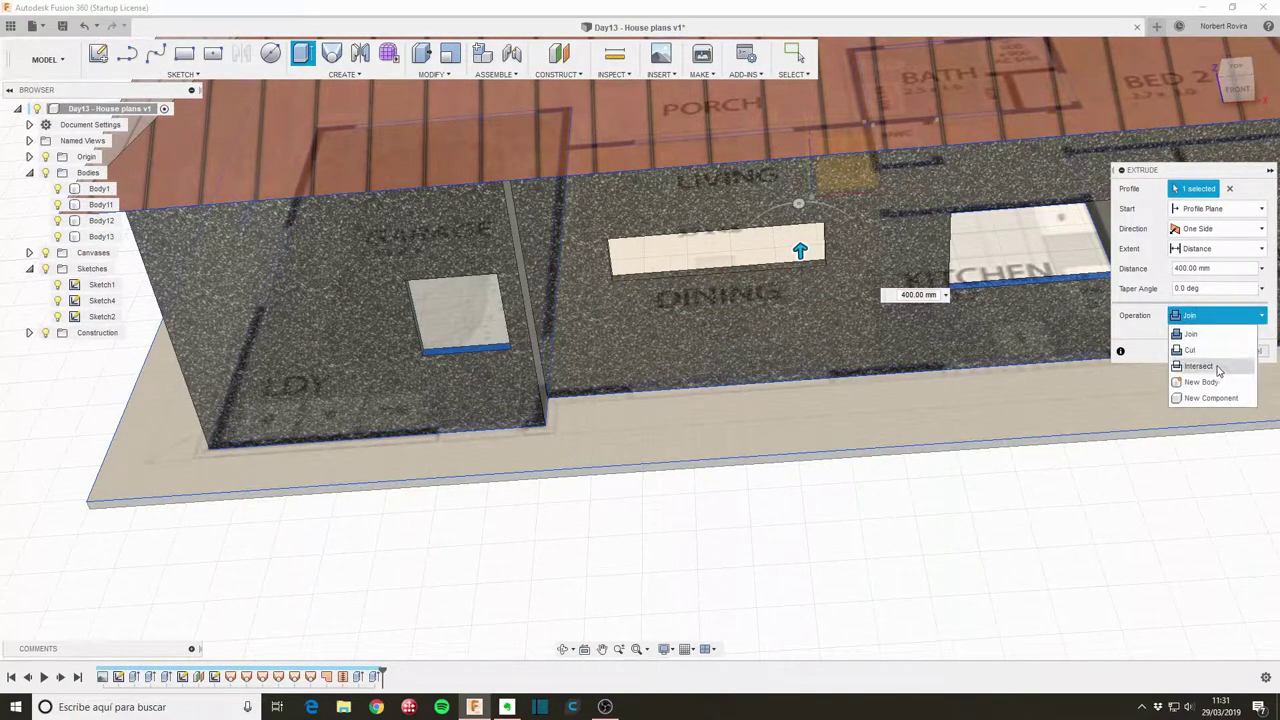
pyautogui.click(1224, 383)
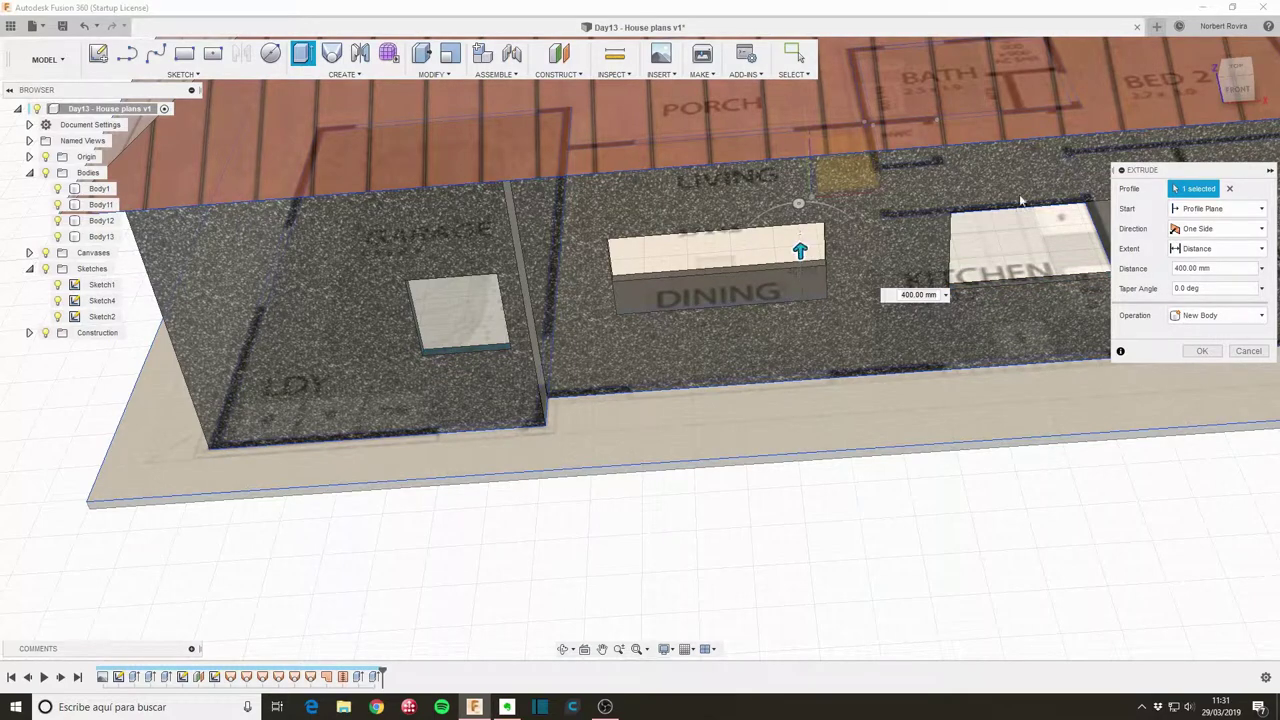
pyautogui.click(1240, 250)
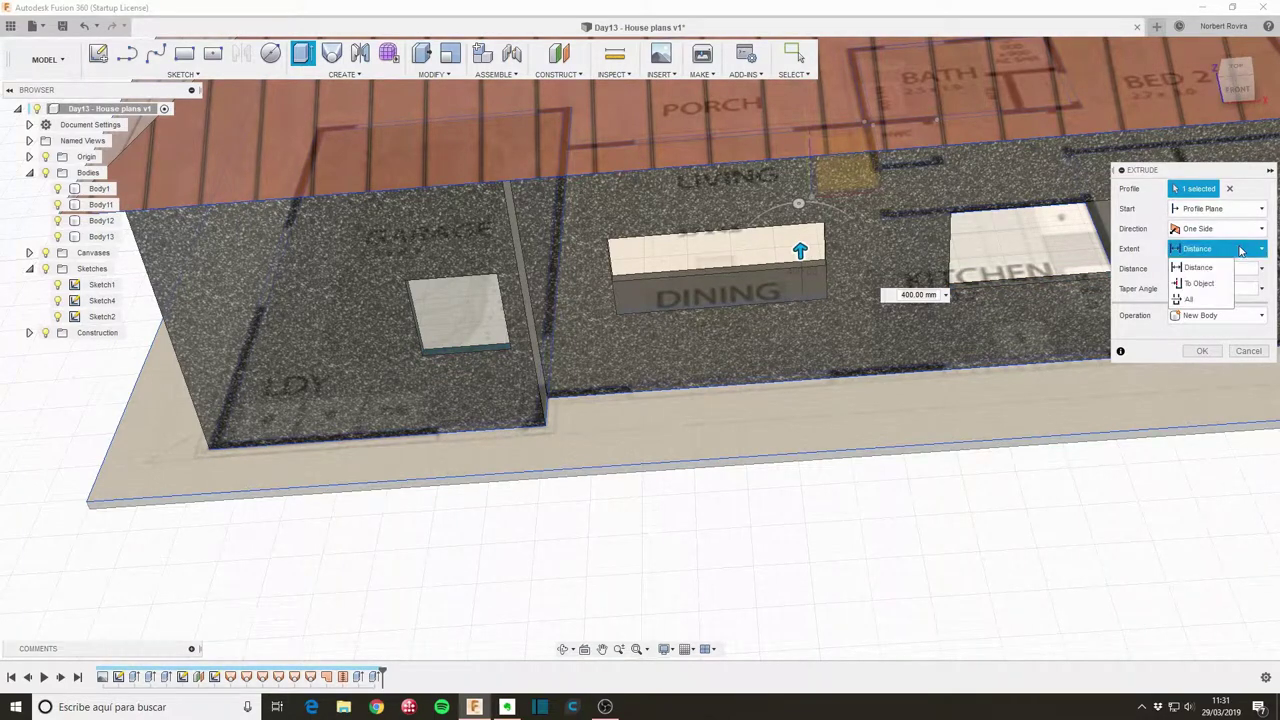
pyautogui.click(1203, 284)
# Step: Hide Sketch1's outlines and reorient the view onto the wall
pyautogui.keyDown('shift'); pyautogui.moveTo(832, 326); pyautogui.dragTo(793, 272, button='middle'); pyautogui.keyUp('shift')
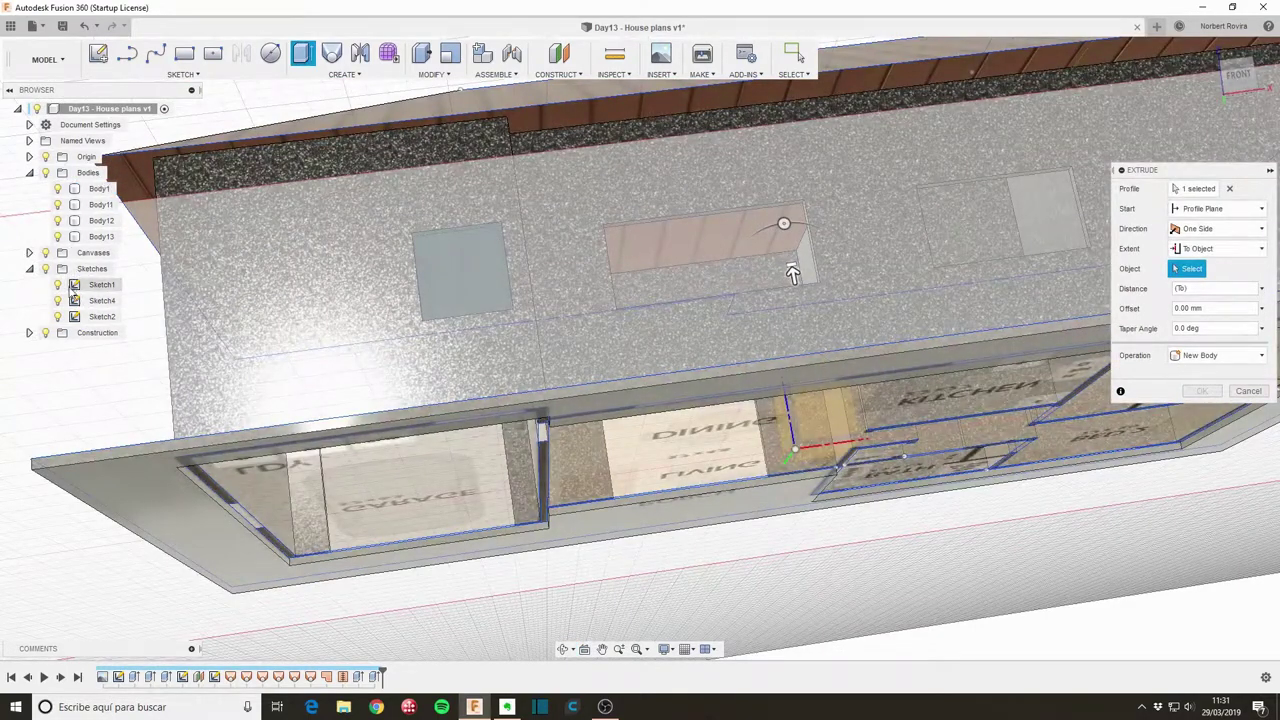
pyautogui.click(58, 285)
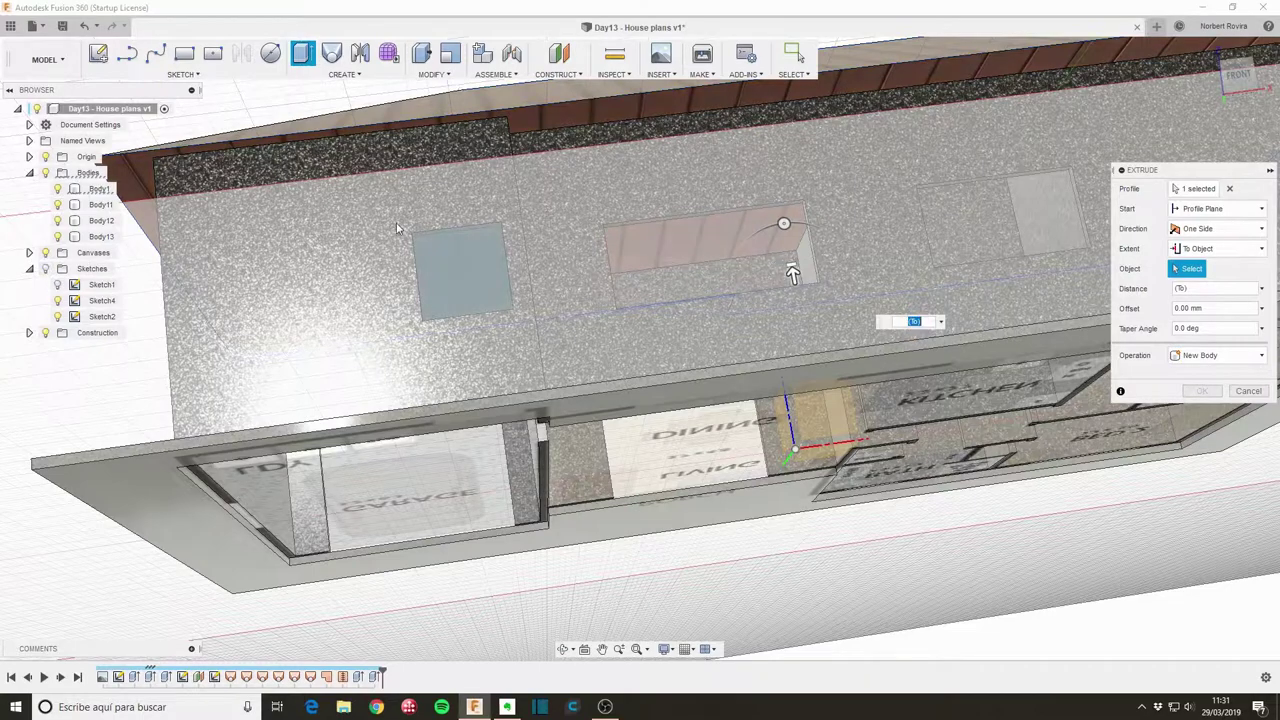
pyautogui.keyDown('shift'); pyautogui.moveTo(651, 199); pyautogui.dragTo(643, 193, button='middle'); pyautogui.keyUp('shift')
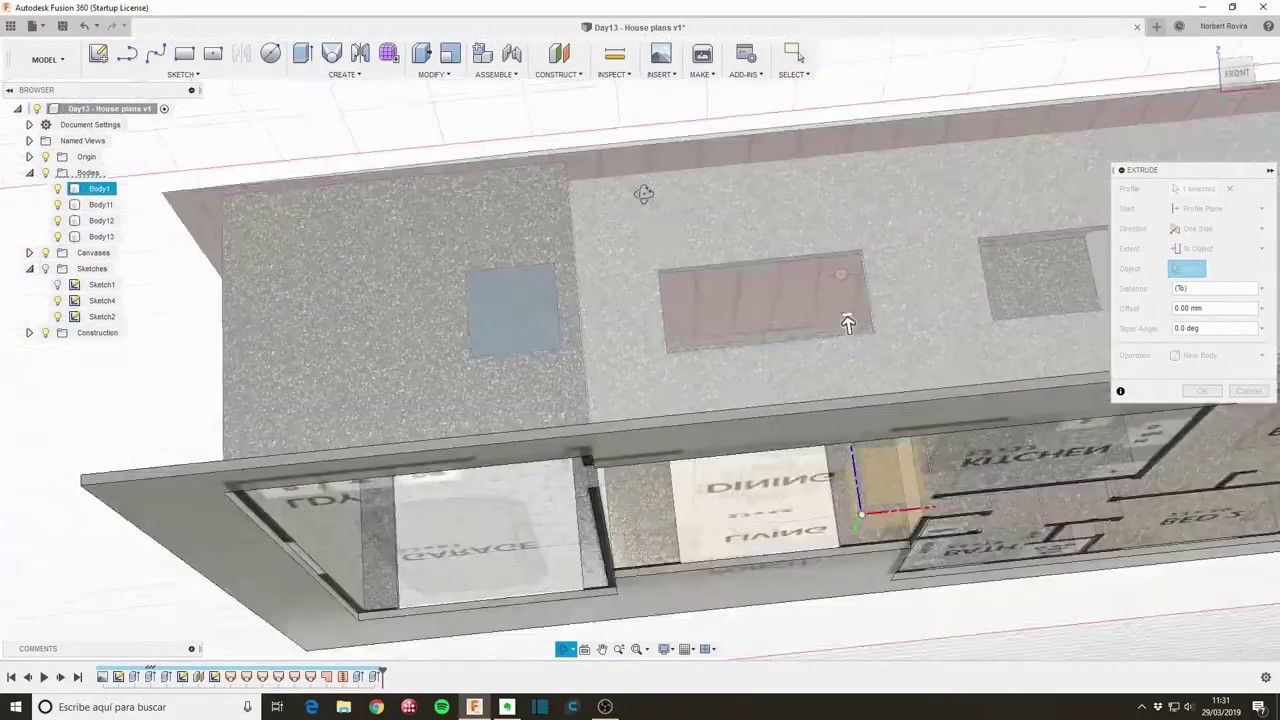
pyautogui.keyDown('shift'); pyautogui.moveTo(847, 323); pyautogui.dragTo(866, 351, button='middle'); pyautogui.keyUp('shift')
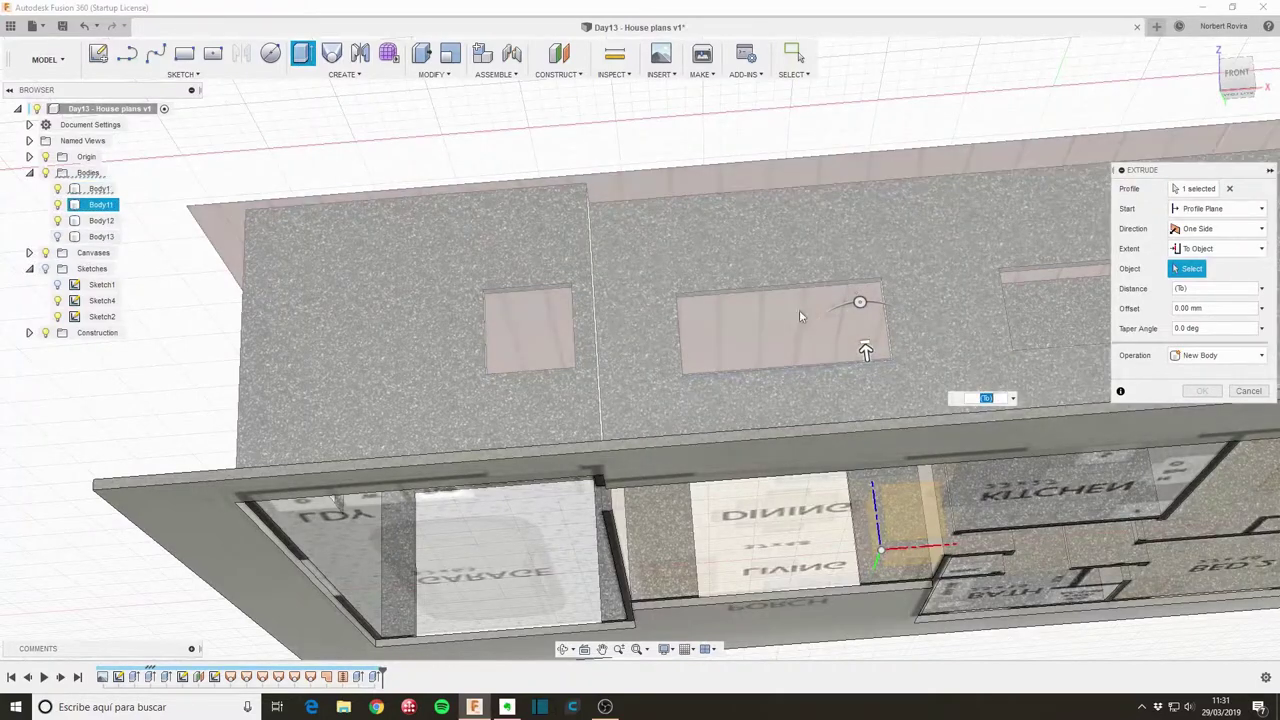
pyautogui.moveTo(799, 310)
pyautogui.mouseDown(button='middle')
pyautogui.moveTo(808, 316)
pyautogui.moveTo(674, 328)
pyautogui.mouseUp(button='middle')
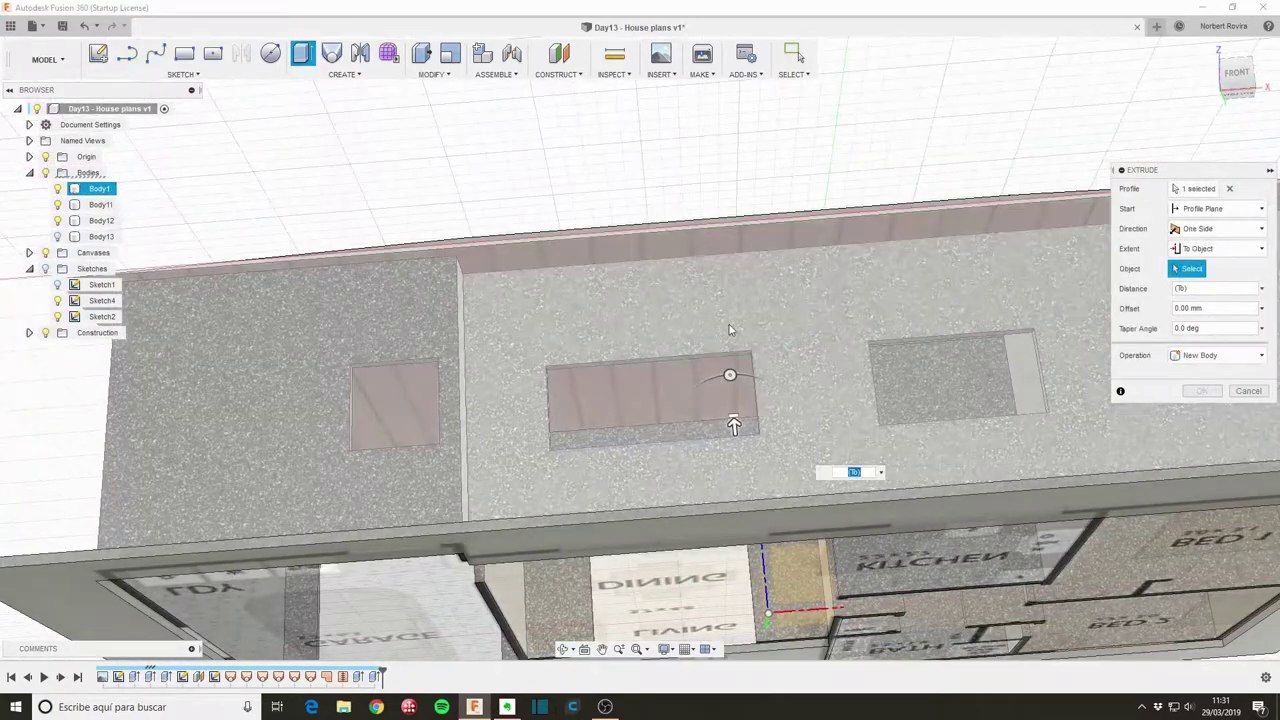
# Step: Reapply the To Object extent, pick the target wall face, and confirm Body14
pyautogui.click(733, 415)
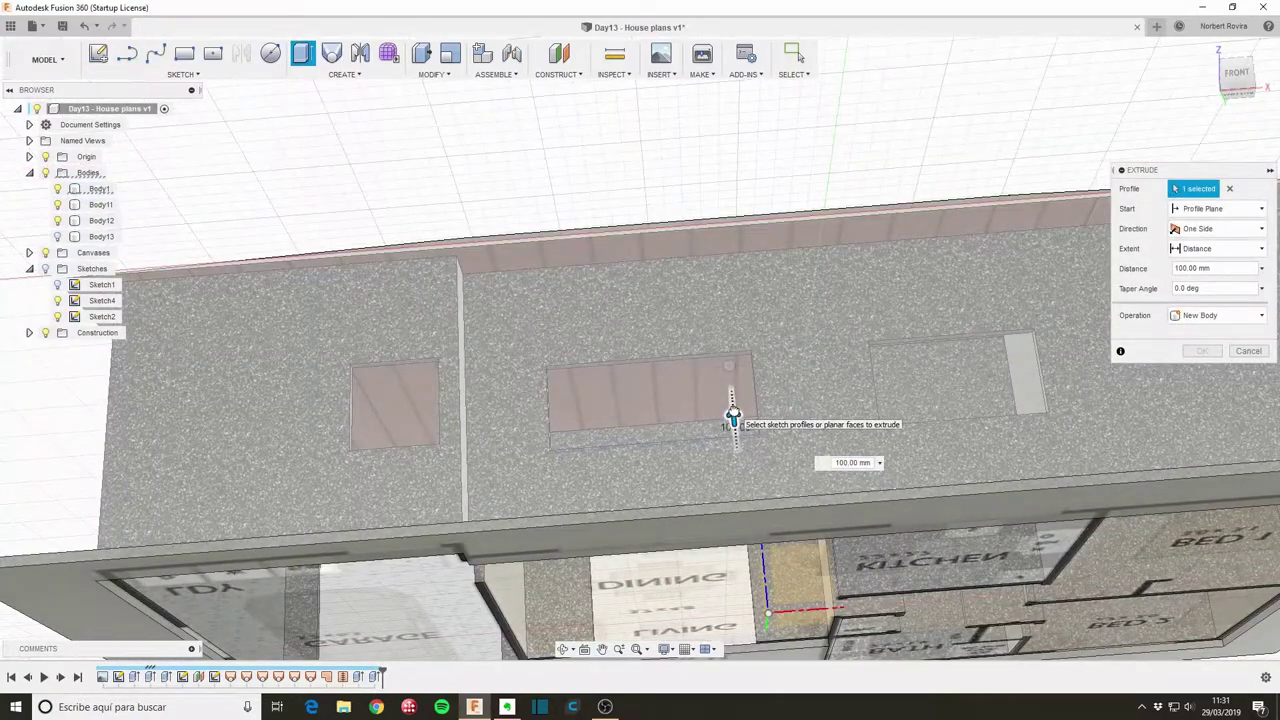
pyautogui.click(1236, 250)
pyautogui.click(1200, 284)
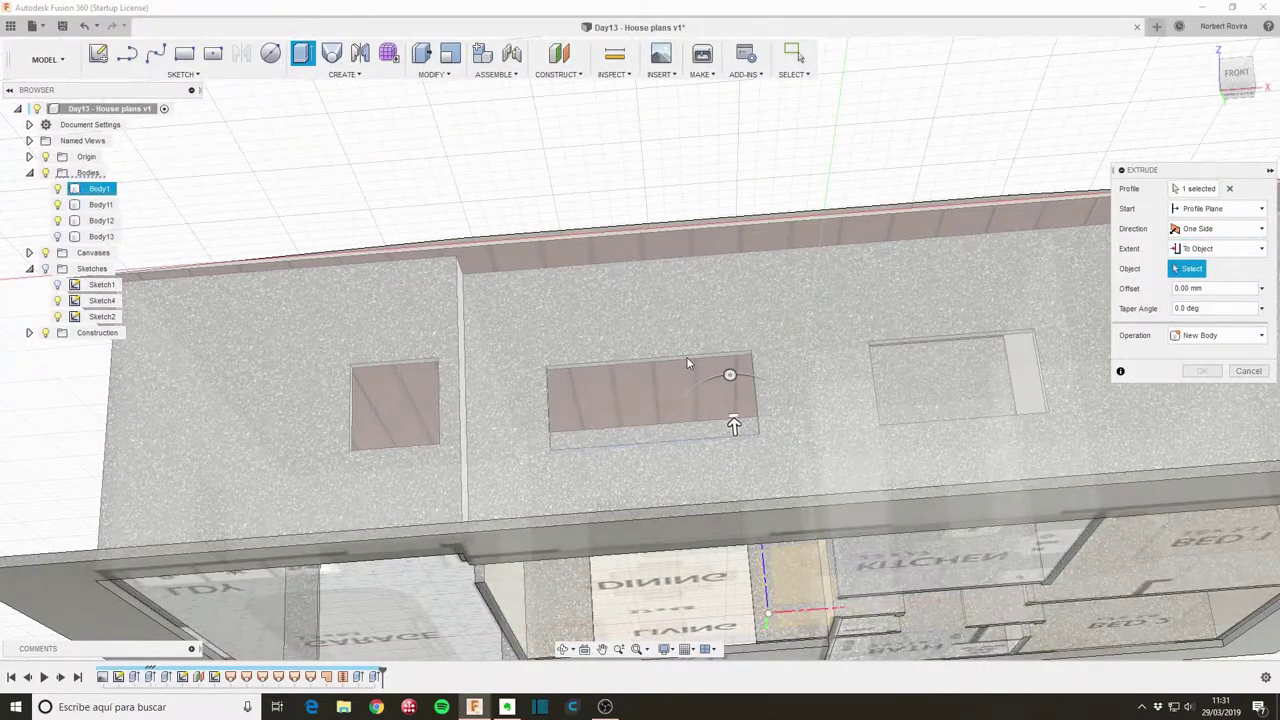
pyautogui.scroll(5, 690, 370)
pyautogui.click(708, 353)
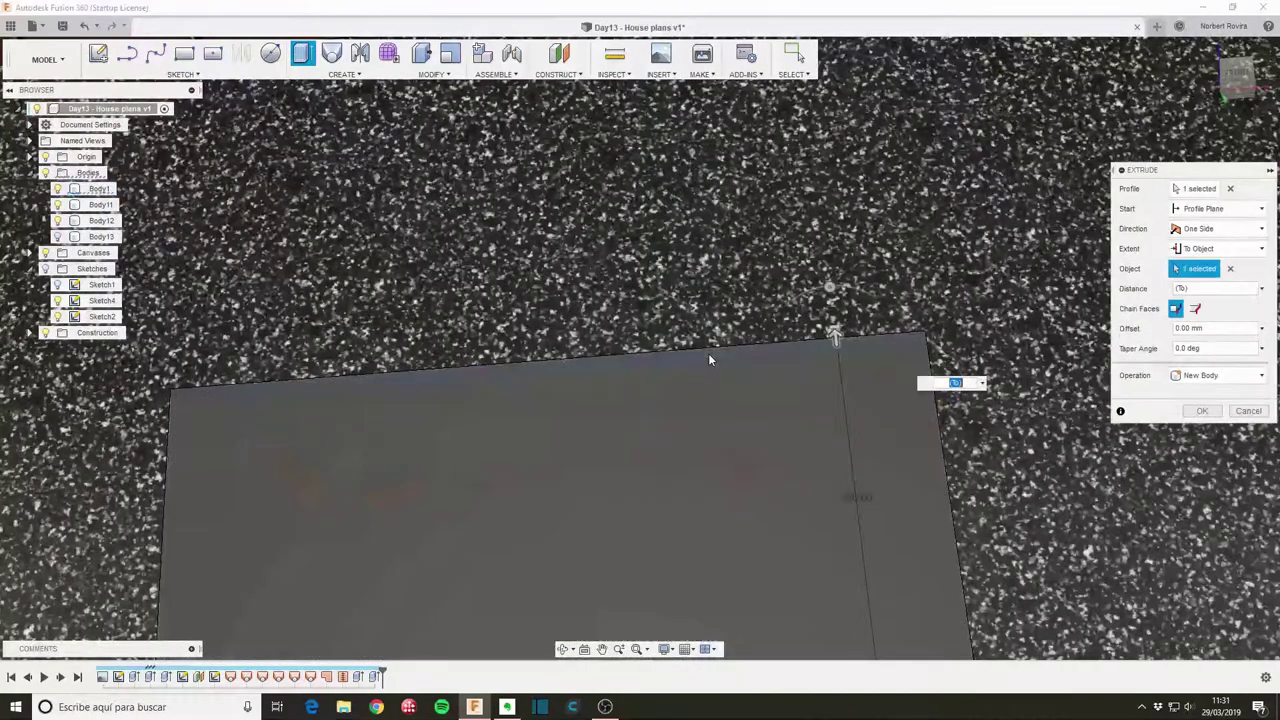
pyautogui.scroll(-3, 950, 272)
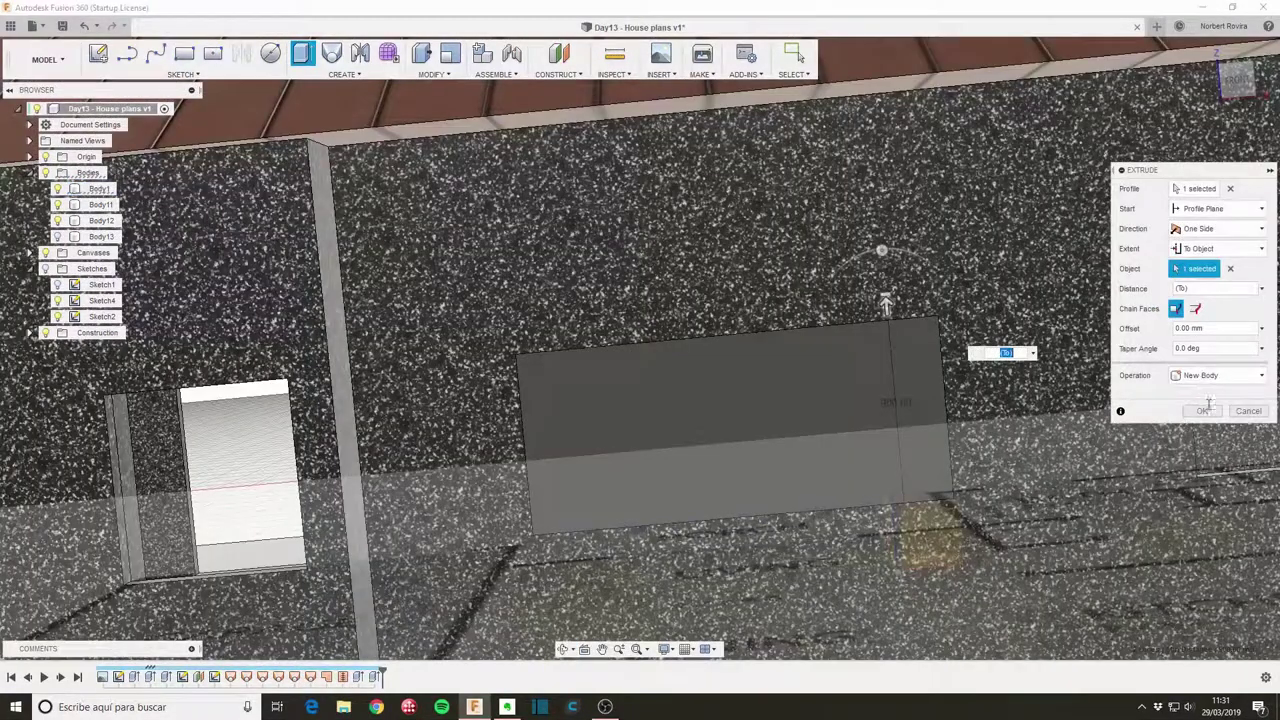
pyautogui.click(1202, 411)
pyautogui.moveTo(1113, 380)
pyautogui.keyDown('shift'); pyautogui.mouseDown(button='middle')
pyautogui.moveTo(1030, 428)
pyautogui.moveTo(1118, 466)
pyautogui.mouseUp(button='middle'); pyautogui.keyUp('shift')
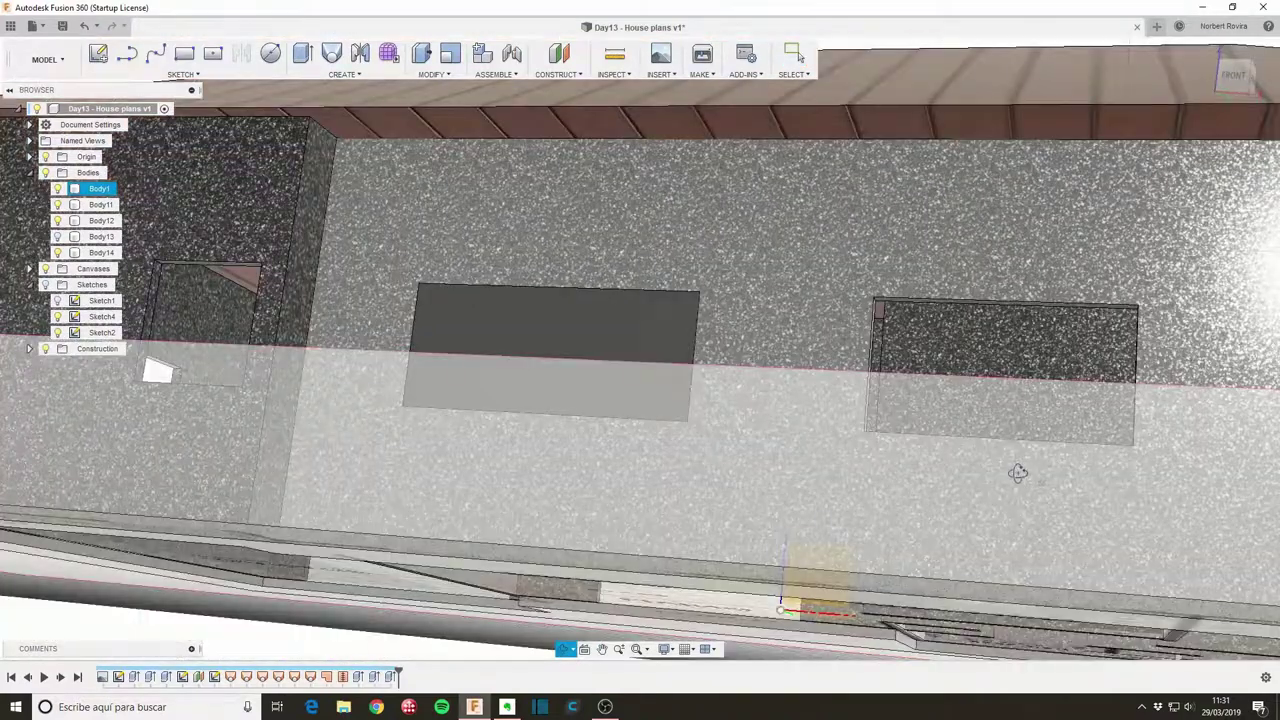
# Step: Start extruding the kitchen window profile and reorient to a near-front house view
pyautogui.press('e')
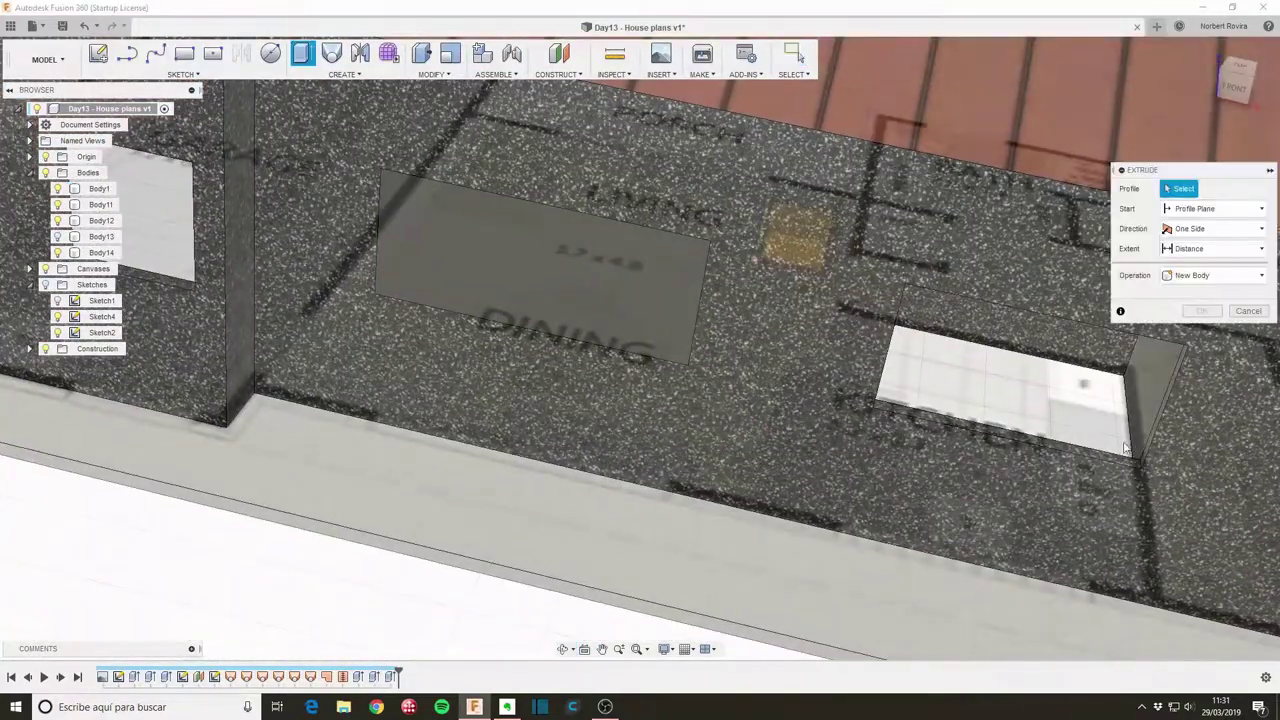
pyautogui.click(1116, 461)
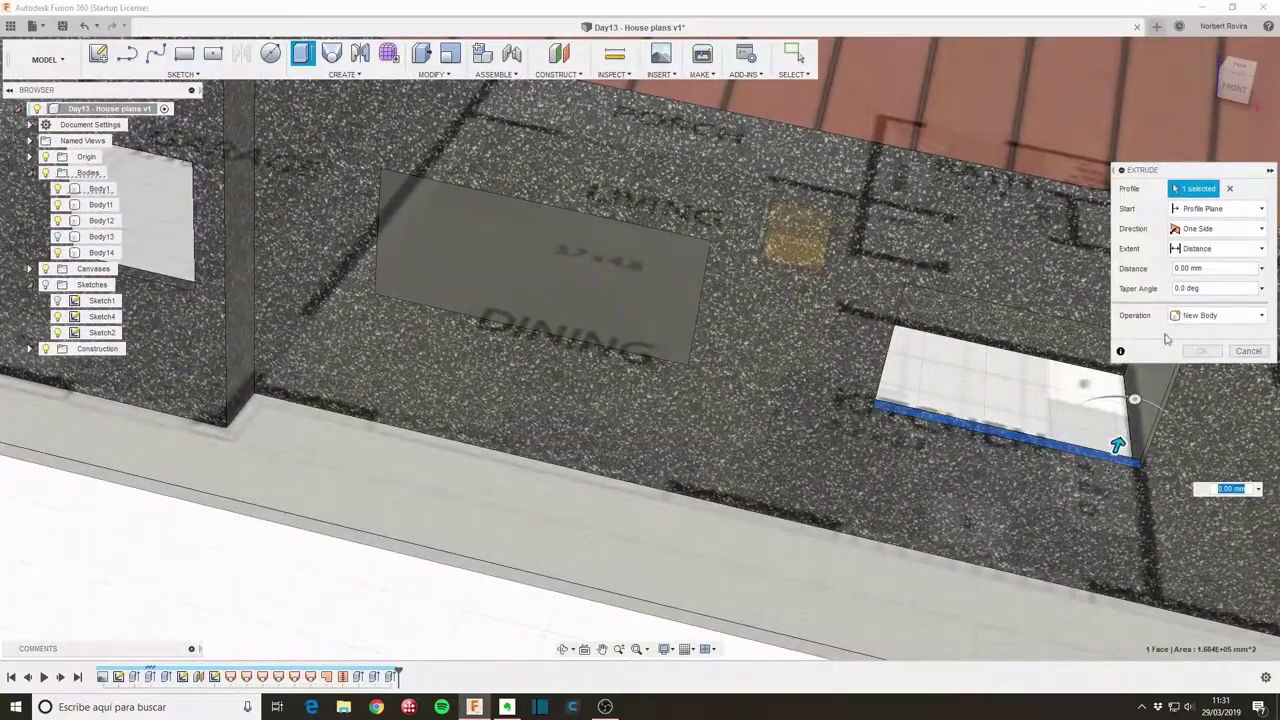
pyautogui.keyDown('shift'); pyautogui.moveTo(999, 528); pyautogui.dragTo(1245, 247, button='middle'); pyautogui.keyUp('shift')
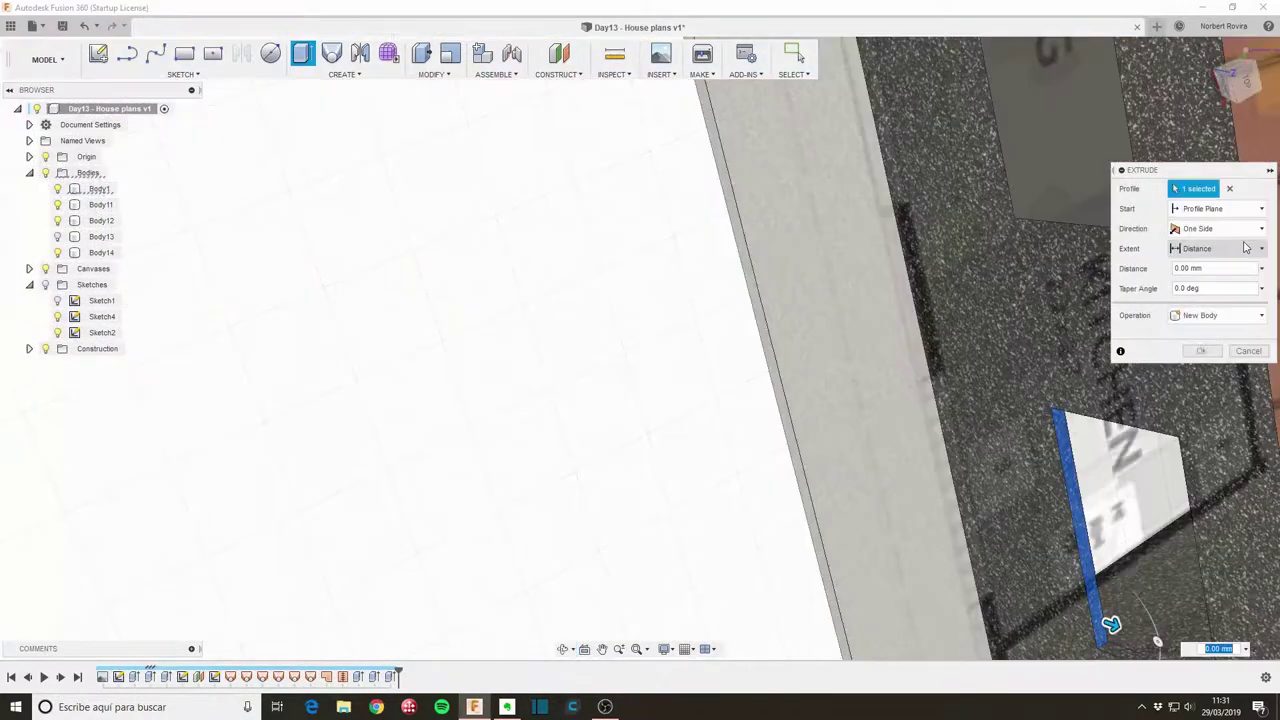
pyautogui.keyDown('shift'); pyautogui.moveTo(1000, 353); pyautogui.dragTo(950, 372, button='middle'); pyautogui.keyUp('shift')
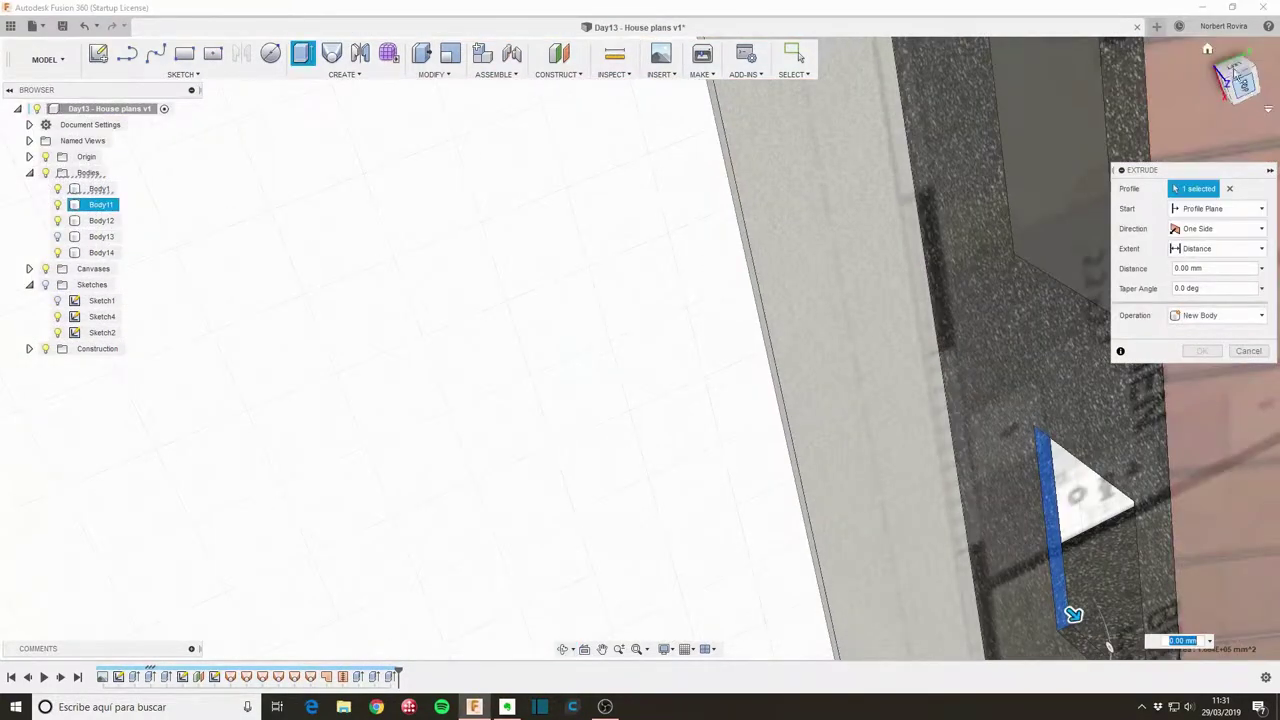
pyautogui.click(1208, 53)
pyautogui.scroll(2, 594, 448)
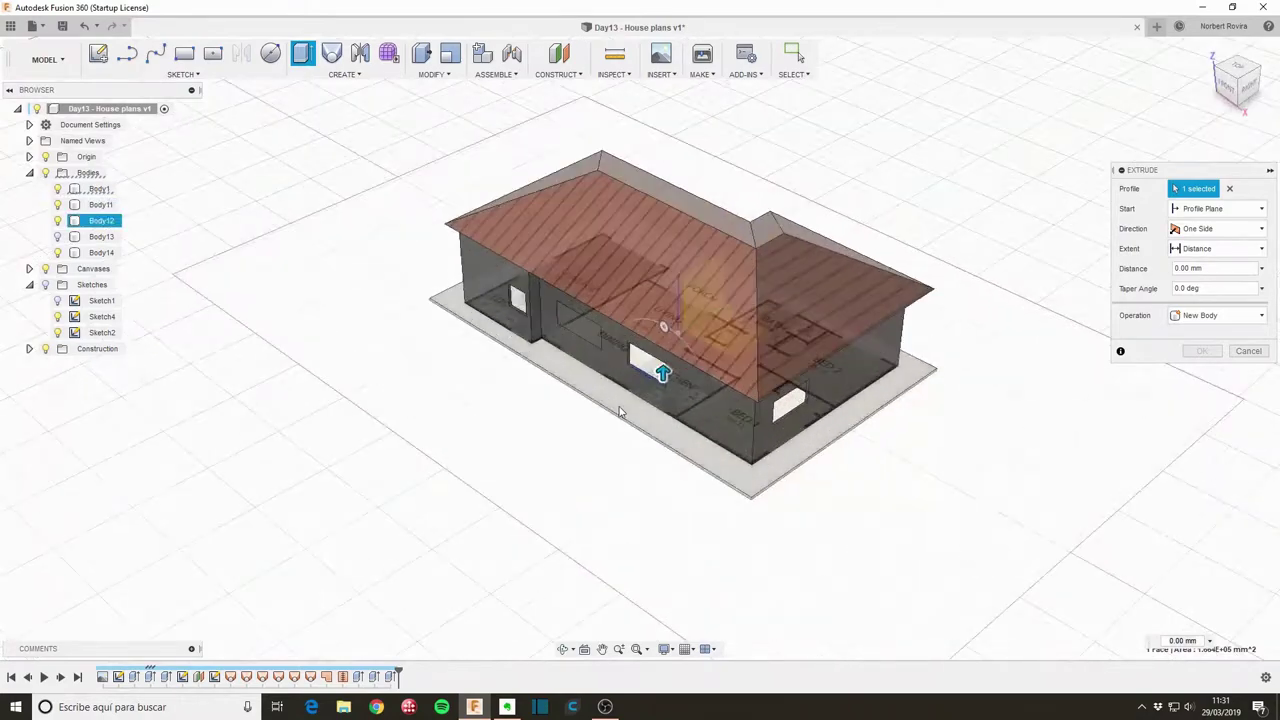
pyautogui.scroll(4, 680, 370)
pyautogui.moveTo(690, 362)
pyautogui.keyDown('shift'); pyautogui.mouseDown(button='middle')
pyautogui.moveTo(659, 402)
pyautogui.moveTo(671, 443)
pyautogui.moveTo(697, 449)
pyautogui.mouseUp(button='middle'); pyautogui.keyUp('shift')
# Step: Hide the floor-plan canvas and extrude the window up as New Body Body15
pyautogui.moveTo(697, 449); pyautogui.dragTo(697, 423)
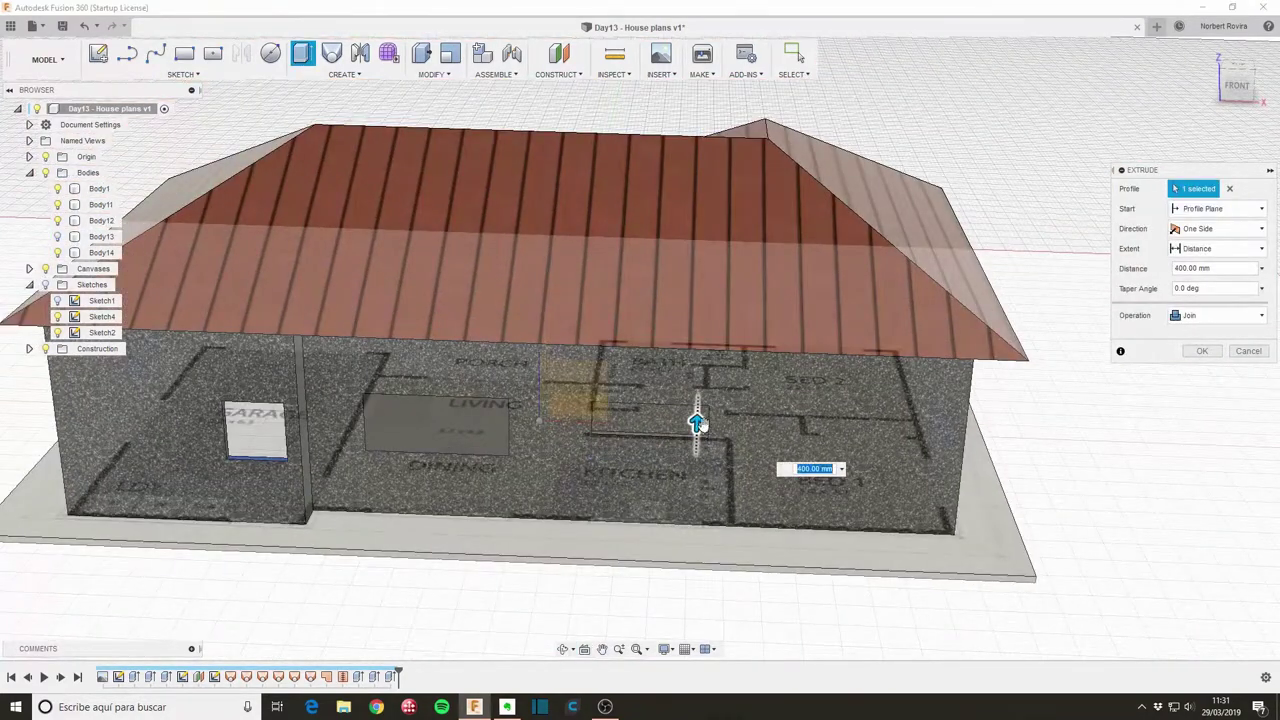
pyautogui.click(45, 269)
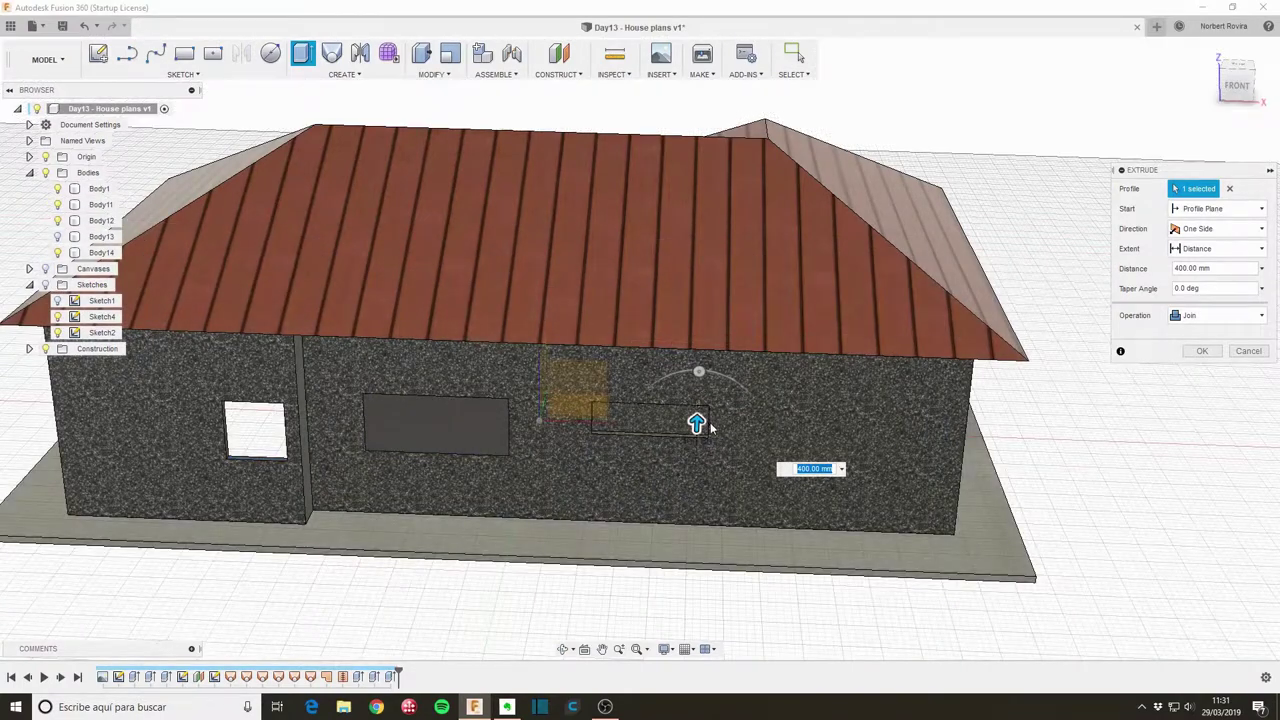
pyautogui.moveTo(698, 421); pyautogui.dragTo(697, 416)
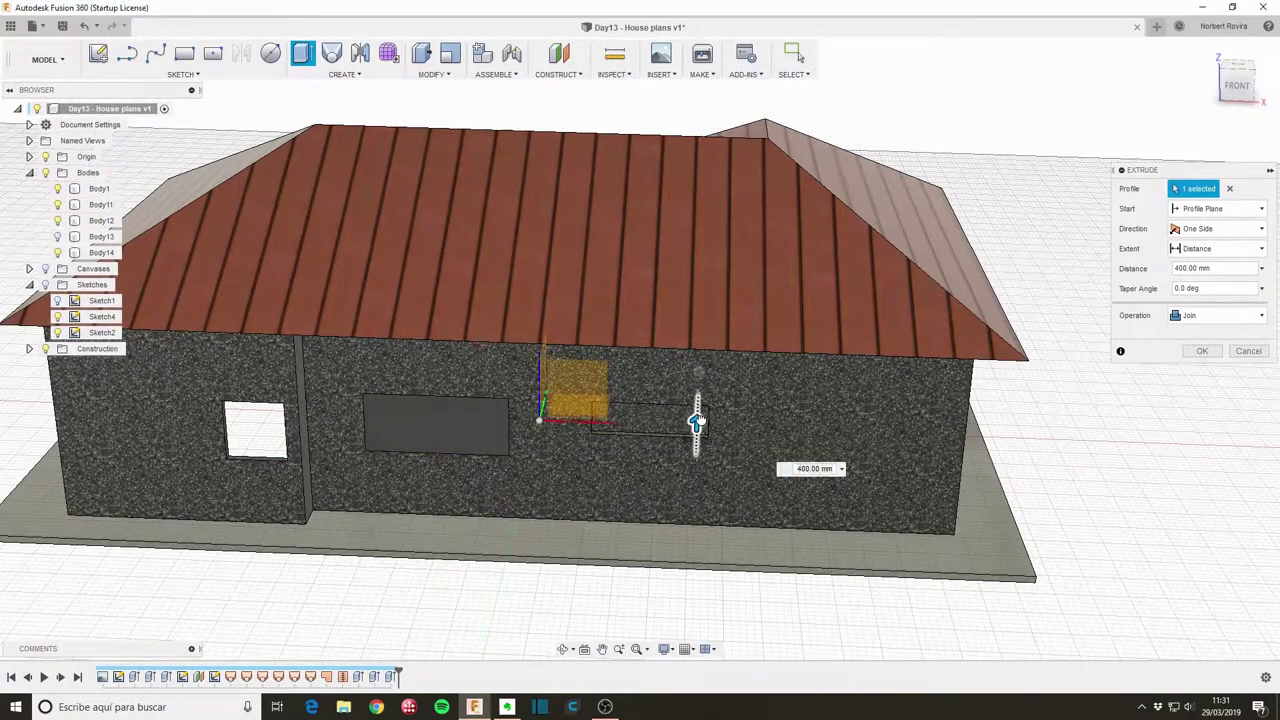
pyautogui.click(1211, 314)
pyautogui.click(1200, 382)
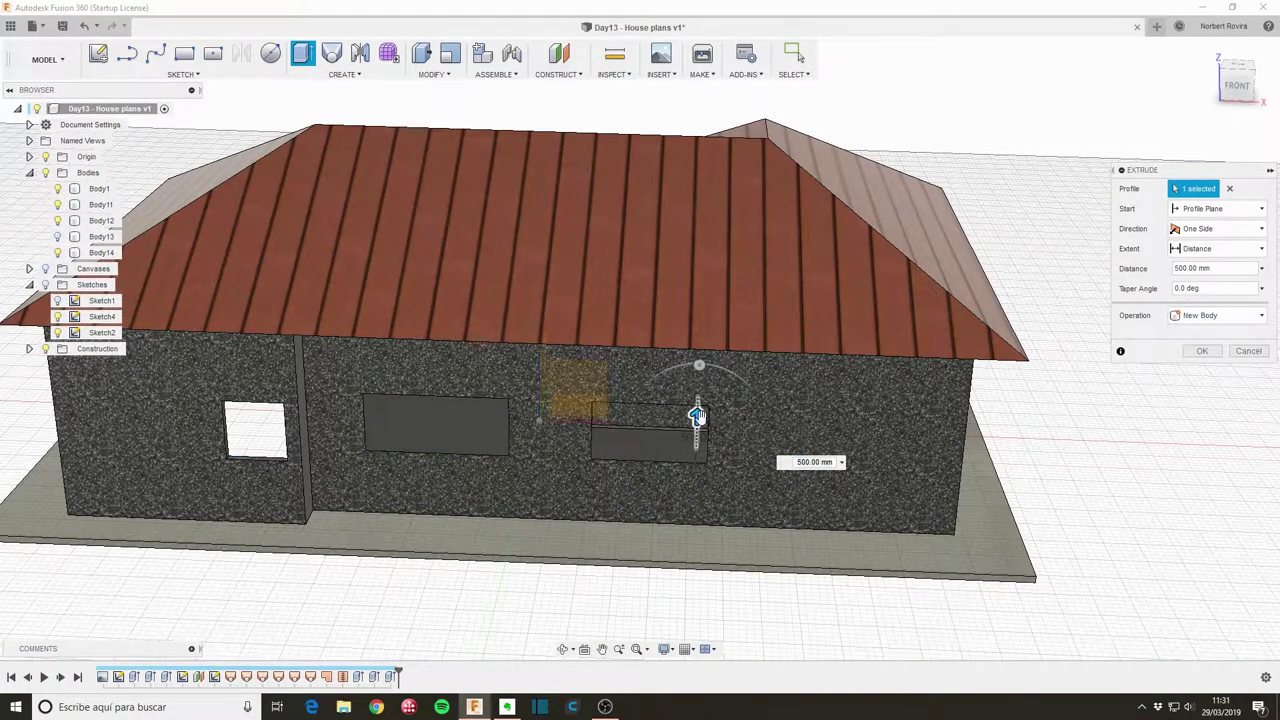
pyautogui.moveTo(697, 416); pyautogui.dragTo(698, 391)
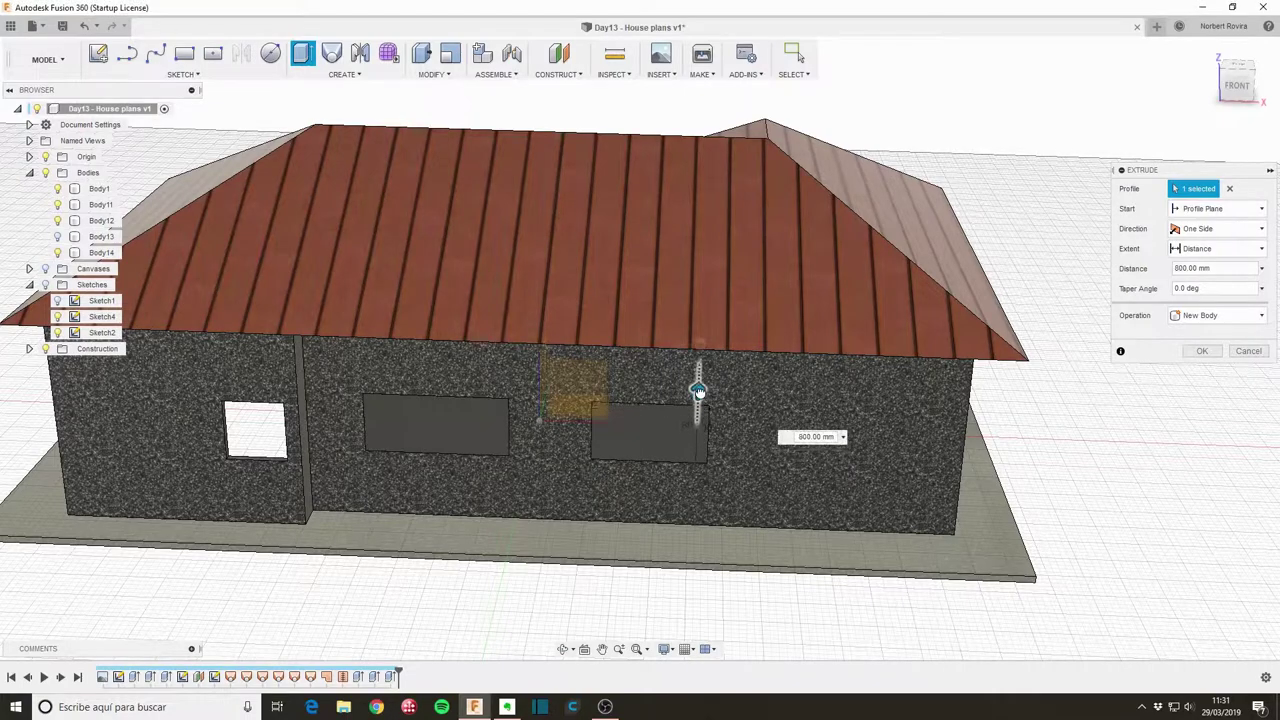
pyautogui.click(1201, 351)
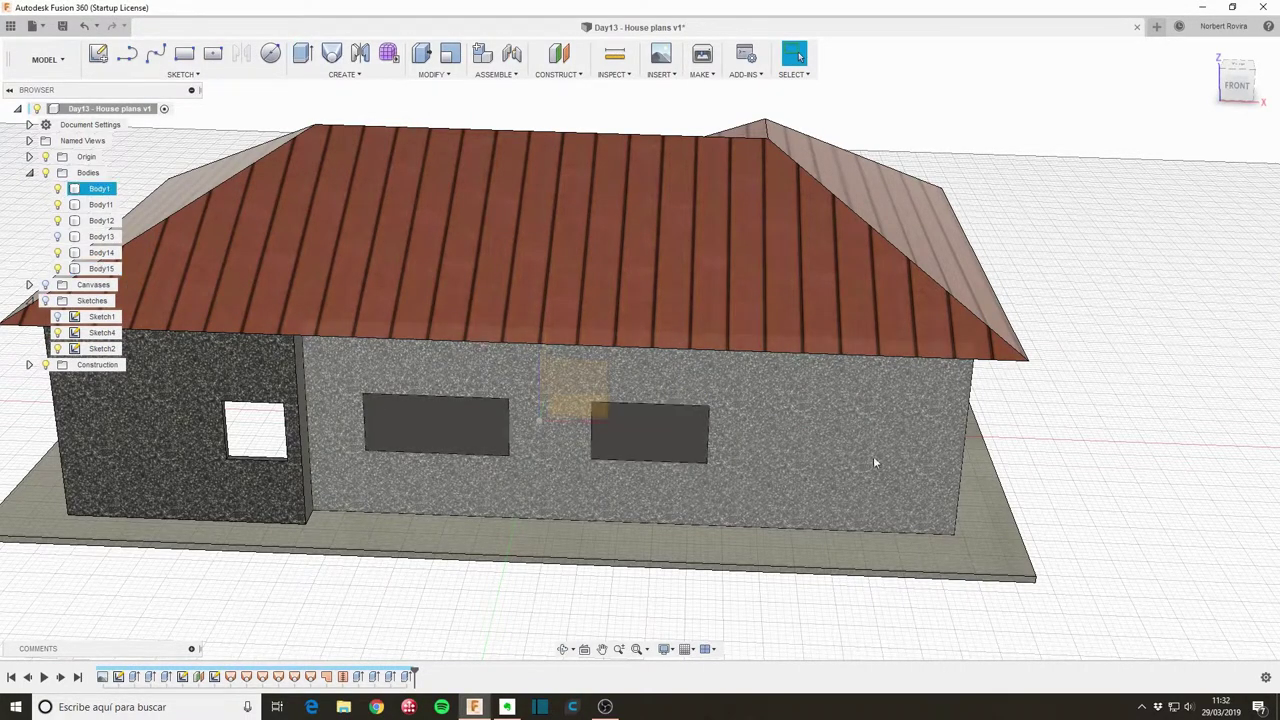
# Step: Extrude the side window opening 900 mm as a new body
pyautogui.keyDown('shift'); pyautogui.moveTo(873, 462); pyautogui.dragTo(727, 472, button='middle'); pyautogui.keyUp('shift')
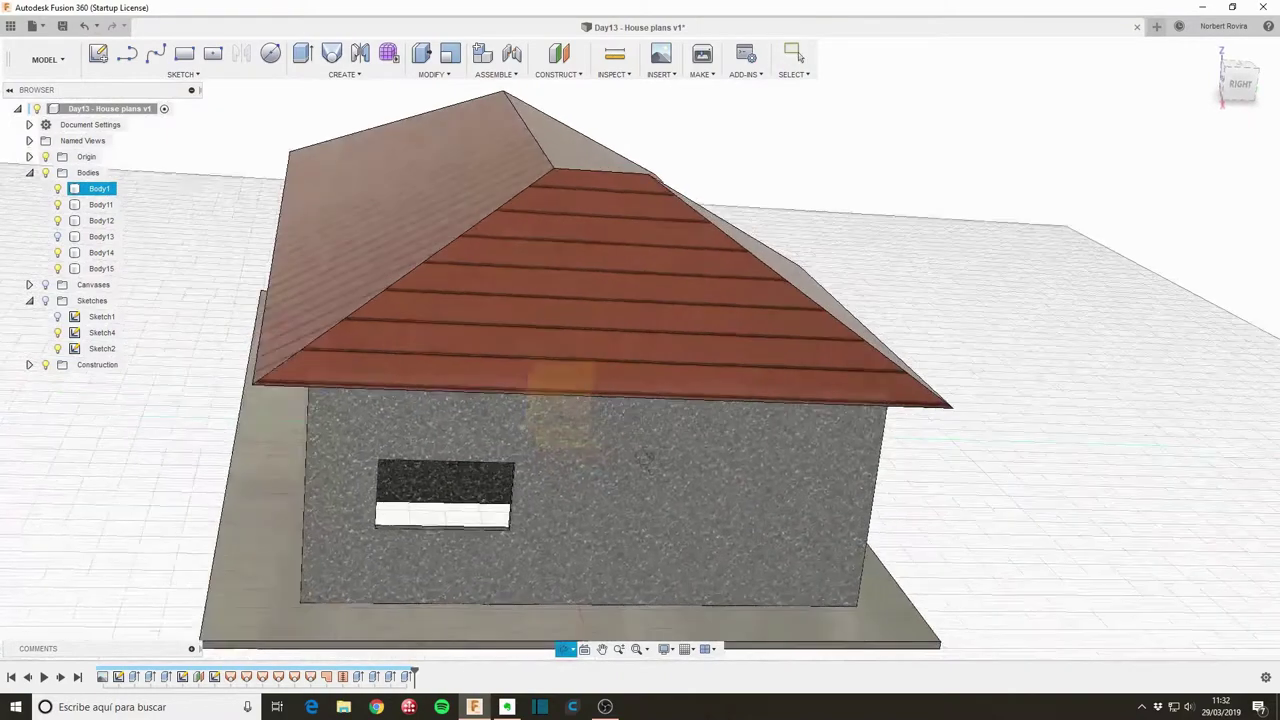
pyautogui.keyDown('shift'); pyautogui.moveTo(643, 457); pyautogui.dragTo(539, 490, button='middle'); pyautogui.keyUp('shift')
pyautogui.press('e')
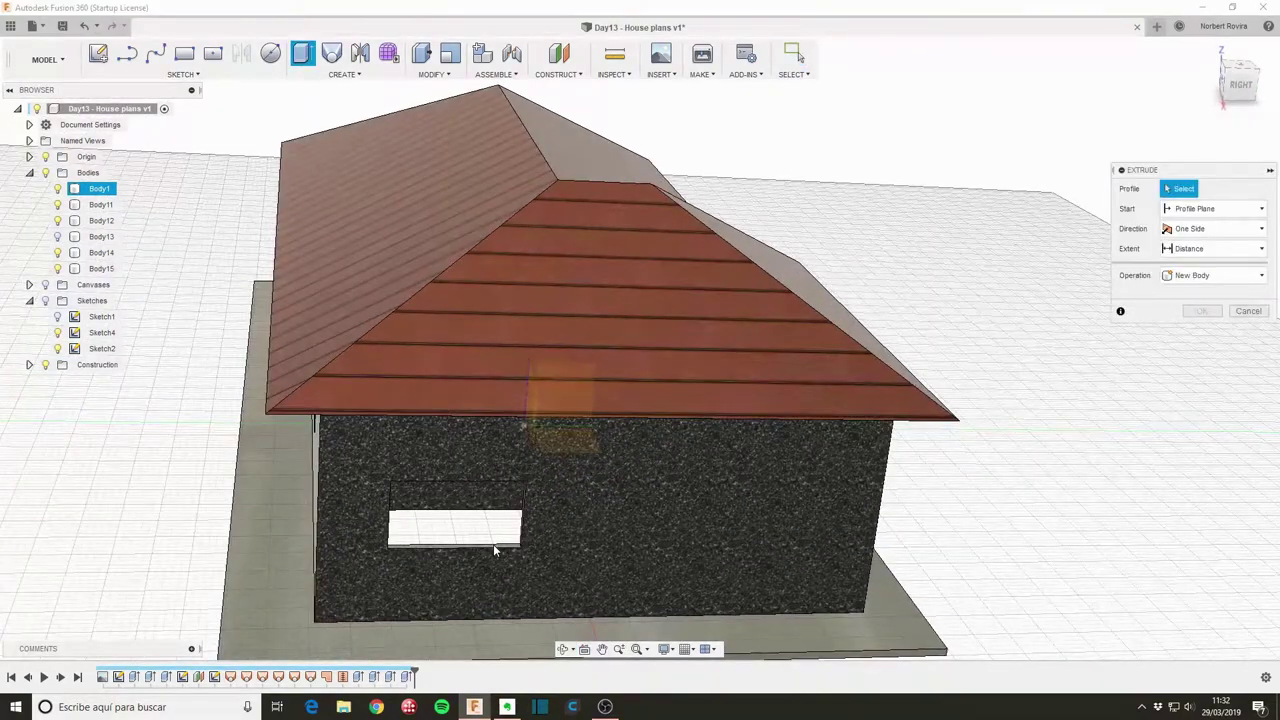
pyautogui.click(495, 546)
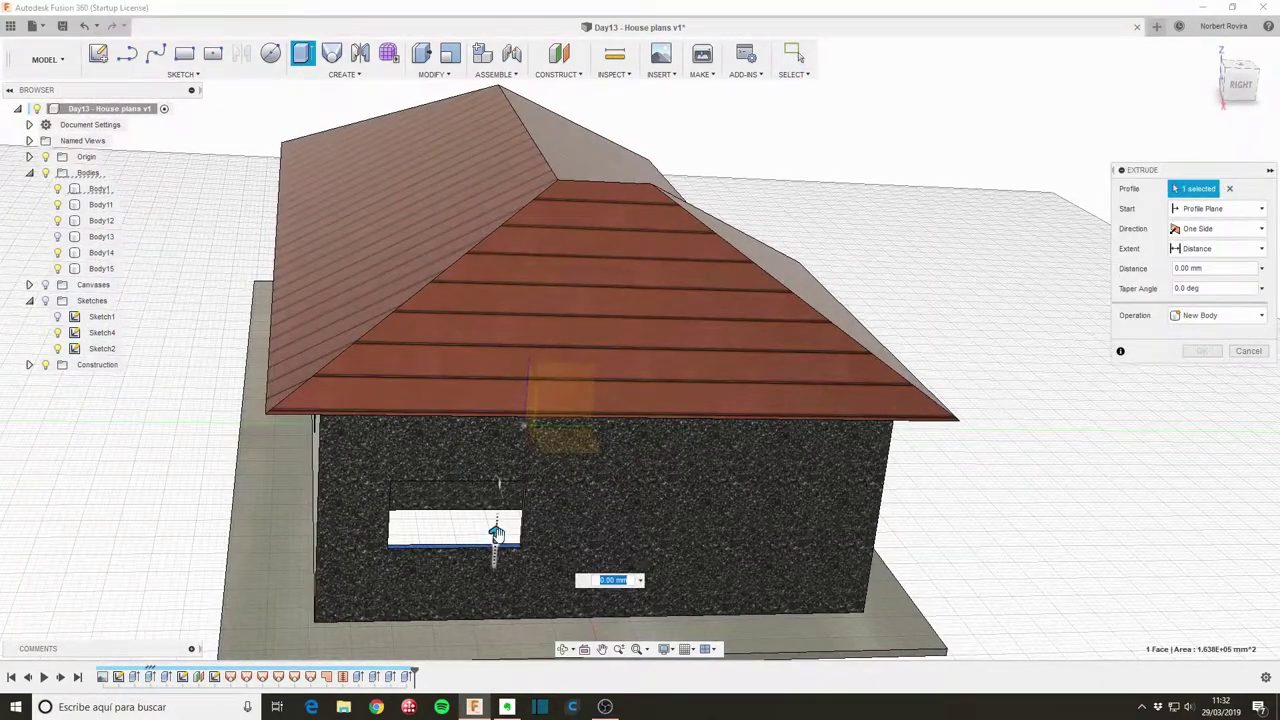
pyautogui.moveTo(498, 488); pyautogui.dragTo(500, 468)
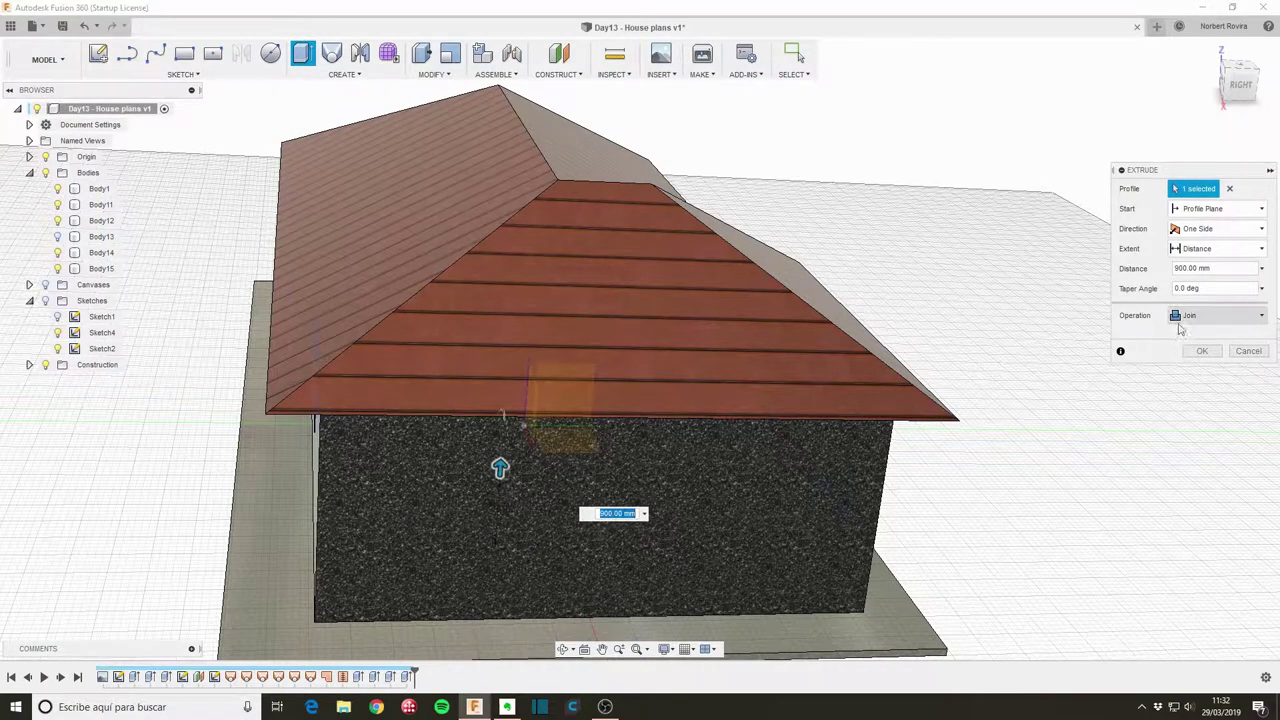
pyautogui.click(1238, 318)
pyautogui.click(1201, 382)
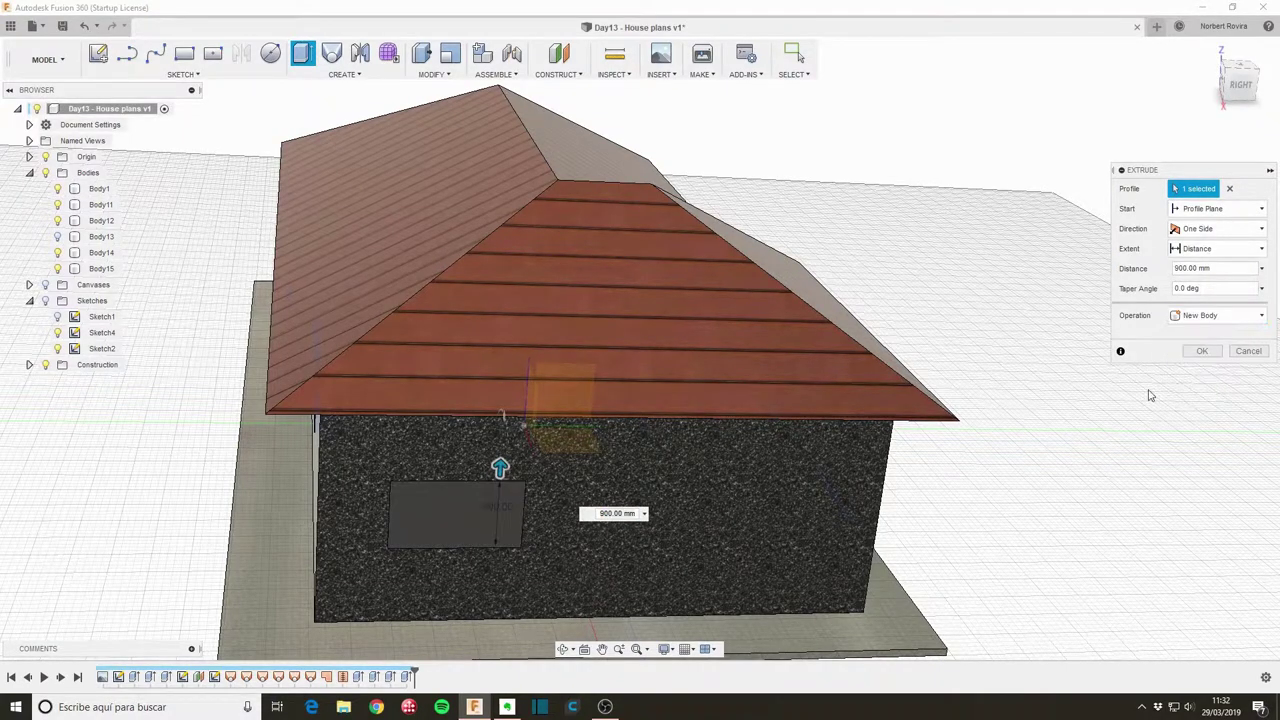
pyautogui.click(1206, 356)
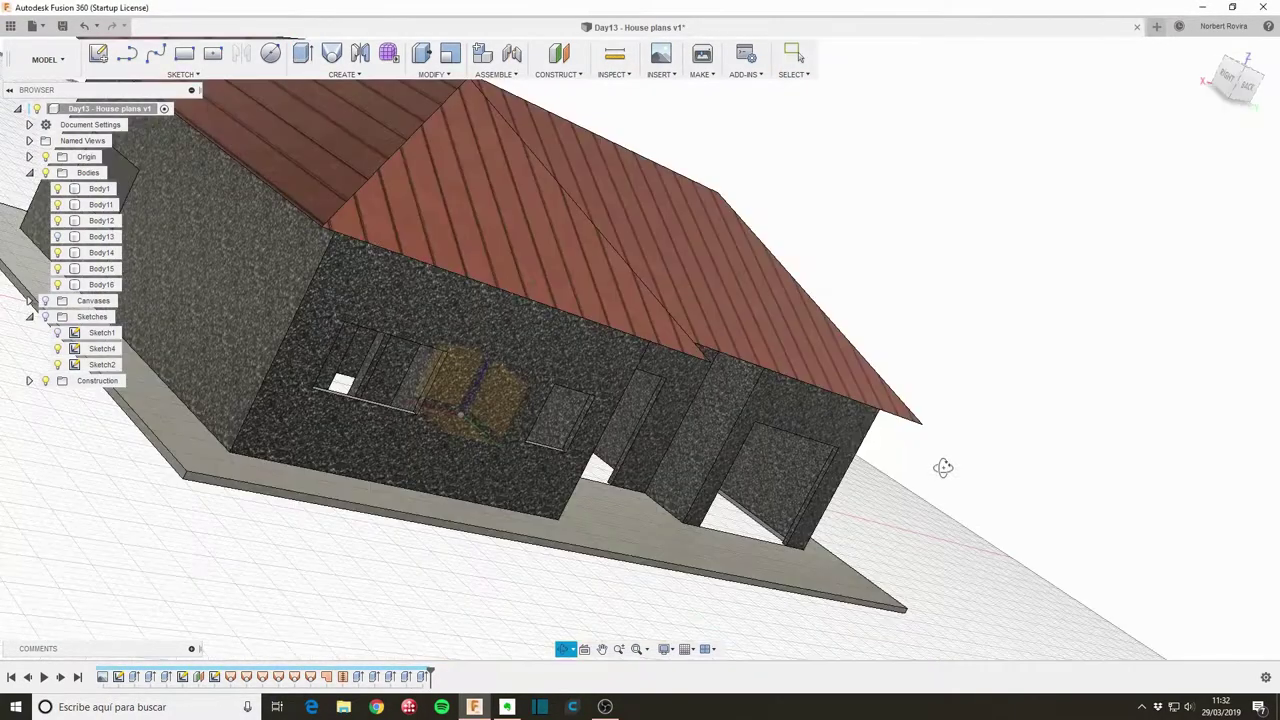
# Step: Extrude another window opening and the small triangular opening 900 mm as new bodies
pyautogui.moveTo(1020, 506)
pyautogui.keyDown('shift'); pyautogui.mouseDown(button='middle')
pyautogui.moveTo(949, 478)
pyautogui.moveTo(496, 587)
pyautogui.mouseUp(button='middle'); pyautogui.keyUp('shift')
pyautogui.press('e')
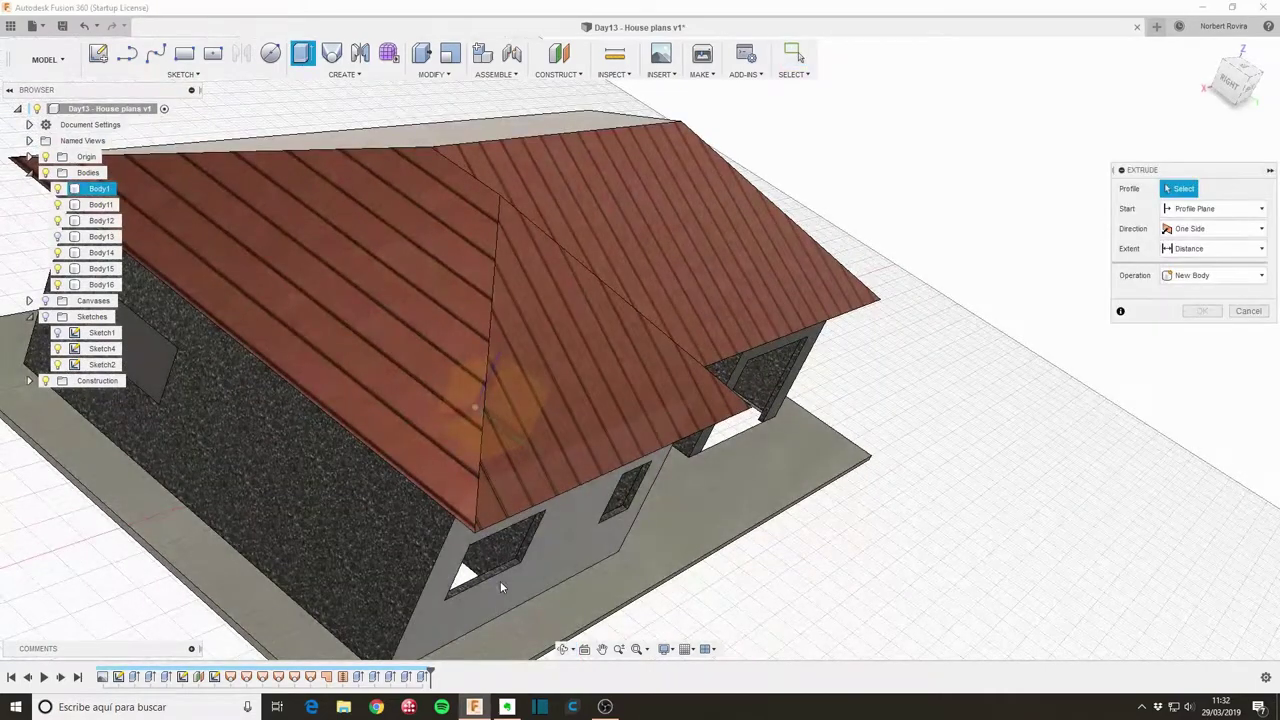
pyautogui.click(504, 568)
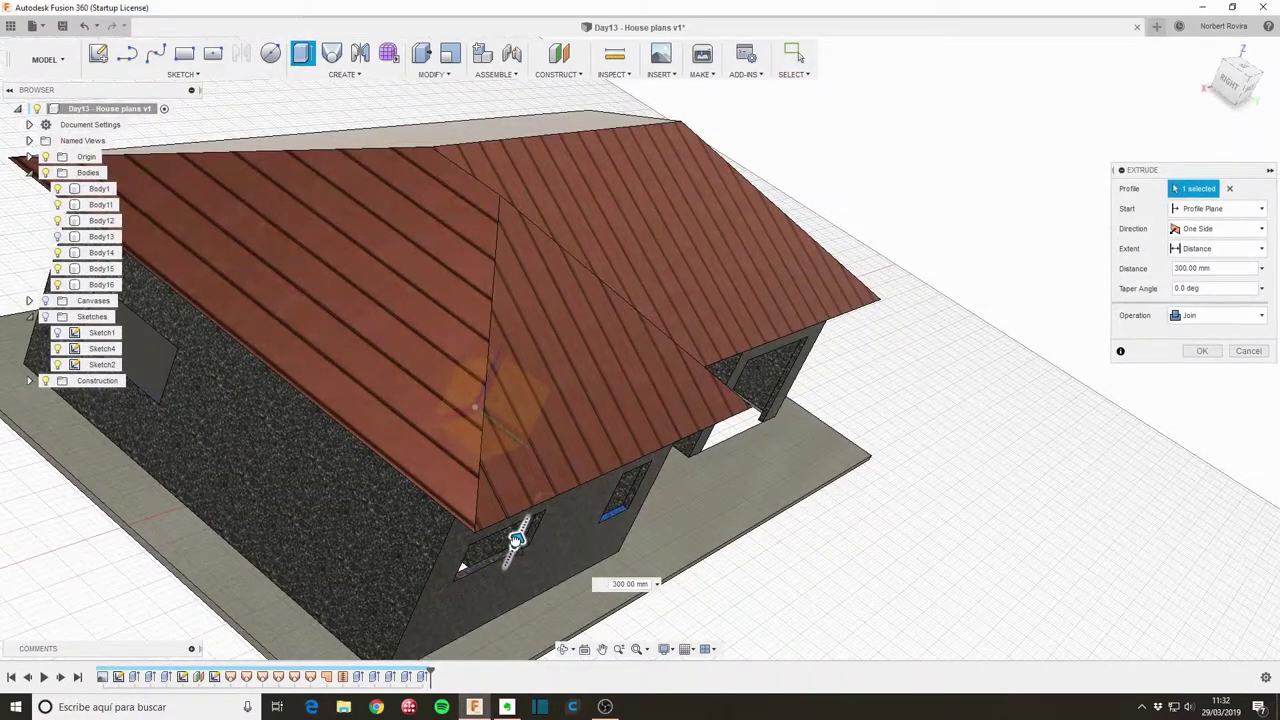
pyautogui.keyDown('shift'); pyautogui.moveTo(785, 570); pyautogui.dragTo(480, 530, button='middle'); pyautogui.keyUp('shift')
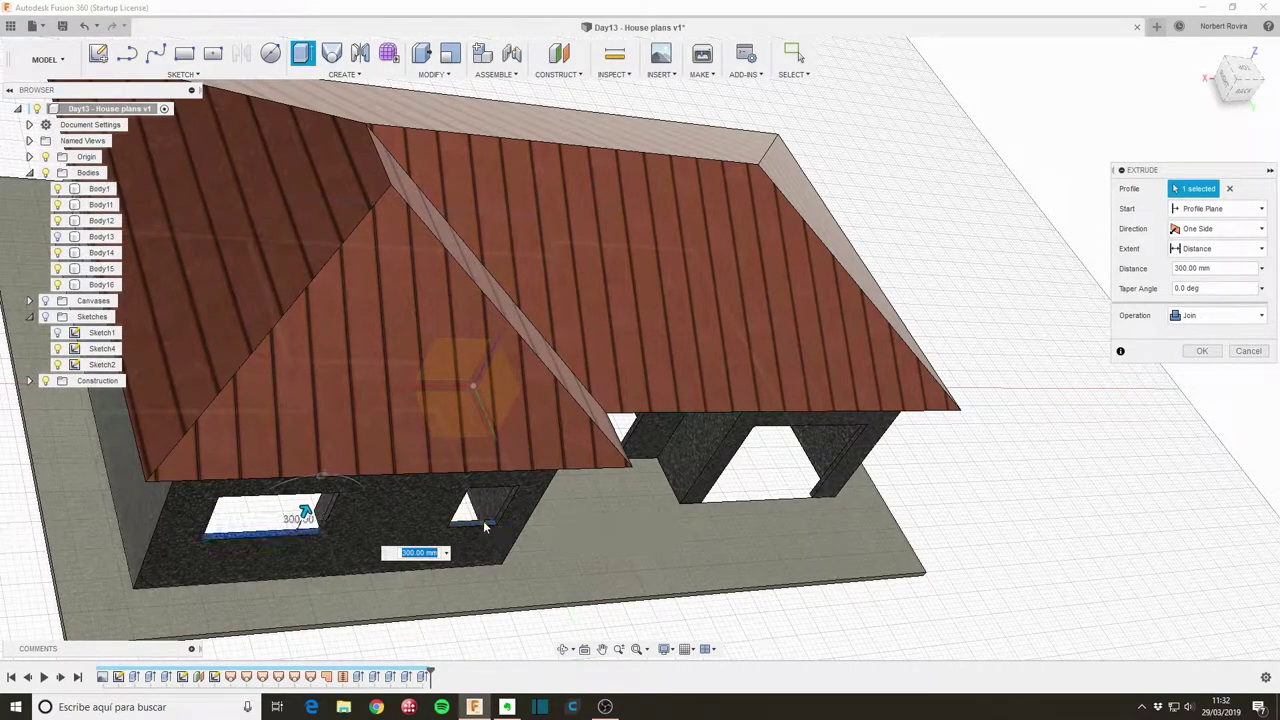
pyautogui.click(471, 528)
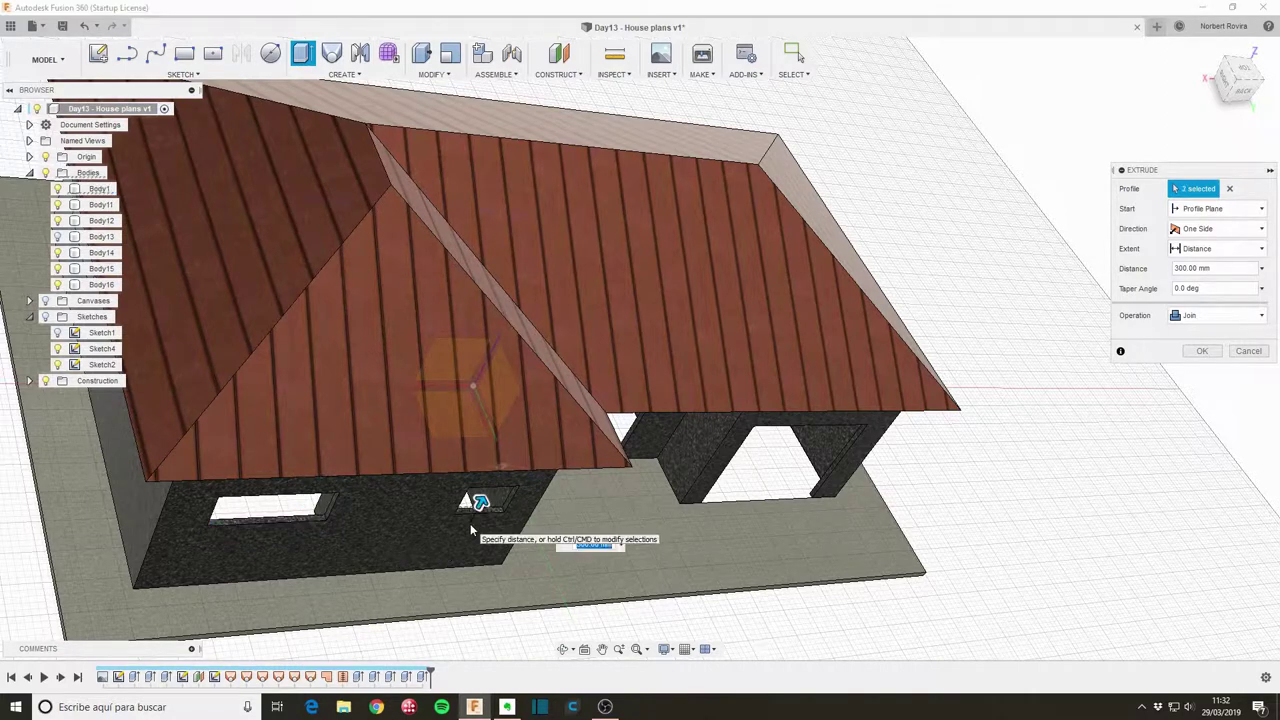
pyautogui.click(1203, 318)
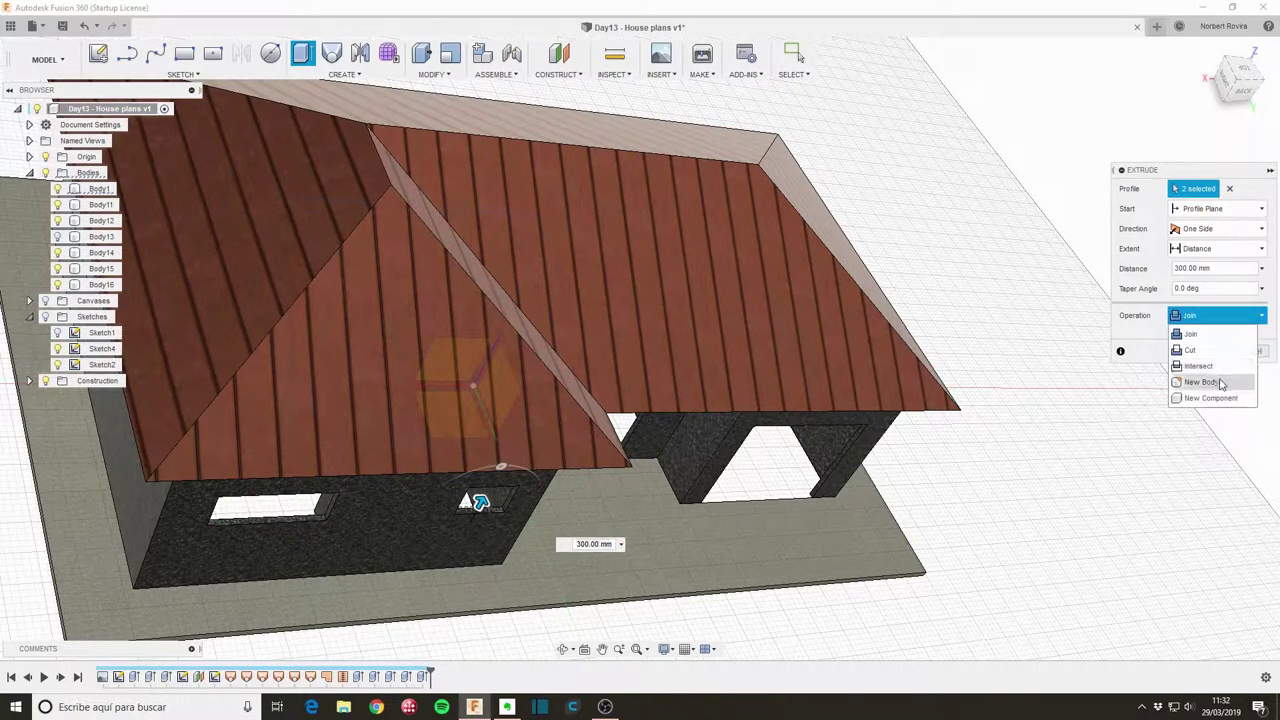
pyautogui.click(1200, 377)
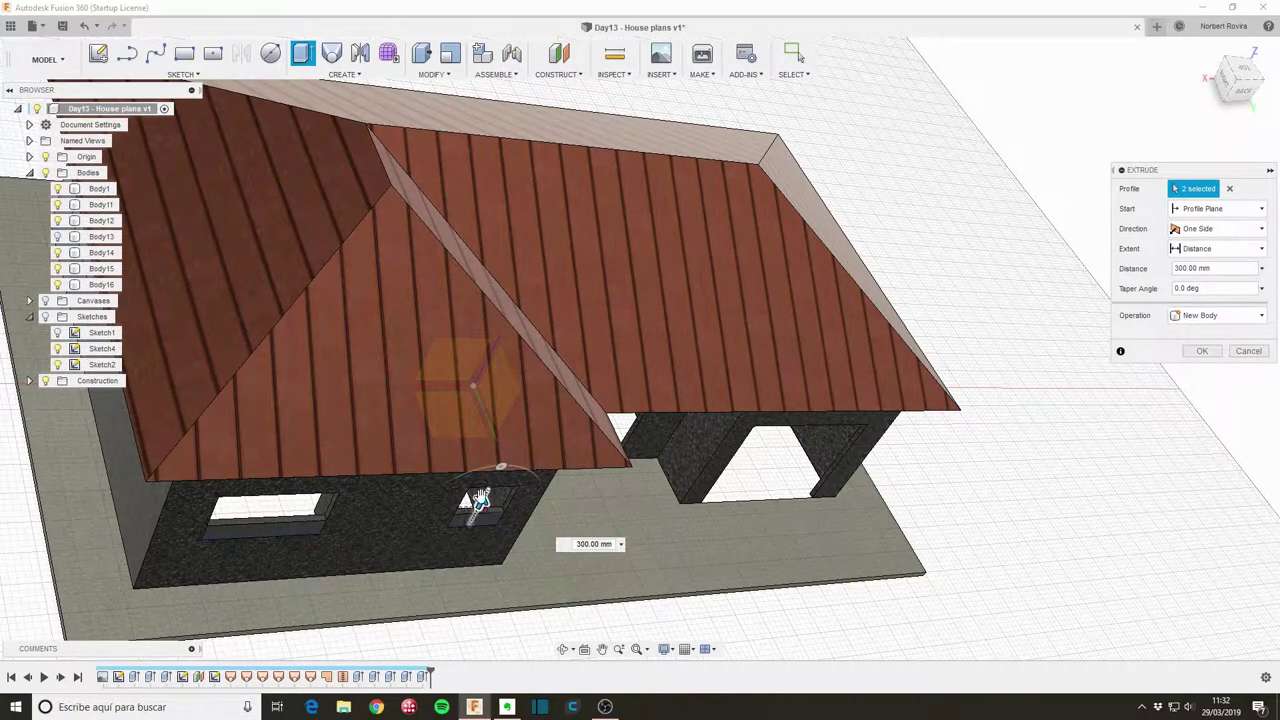
pyautogui.moveTo(480, 500)
pyautogui.mouseDown()
pyautogui.moveTo(494, 480)
pyautogui.moveTo(486, 458)
pyautogui.mouseUp()
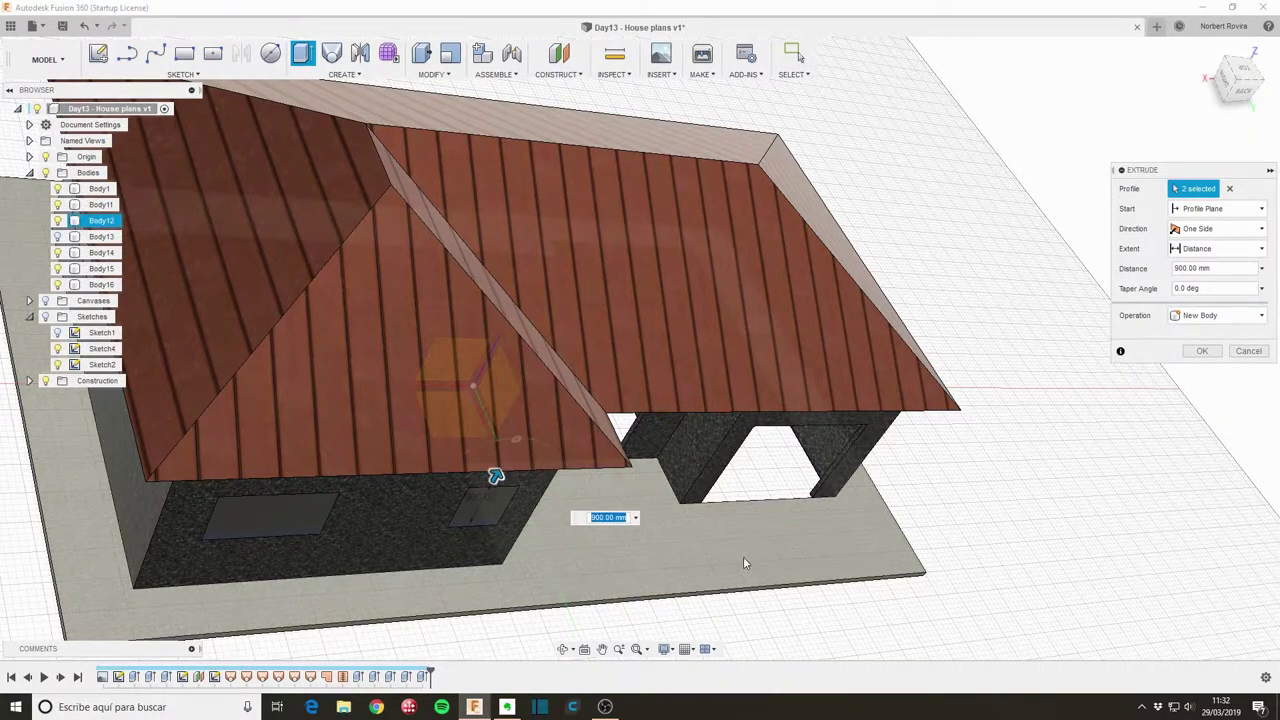
pyautogui.keyDown('shift'); pyautogui.moveTo(743, 556); pyautogui.dragTo(709, 545, button='middle'); pyautogui.keyUp('shift')
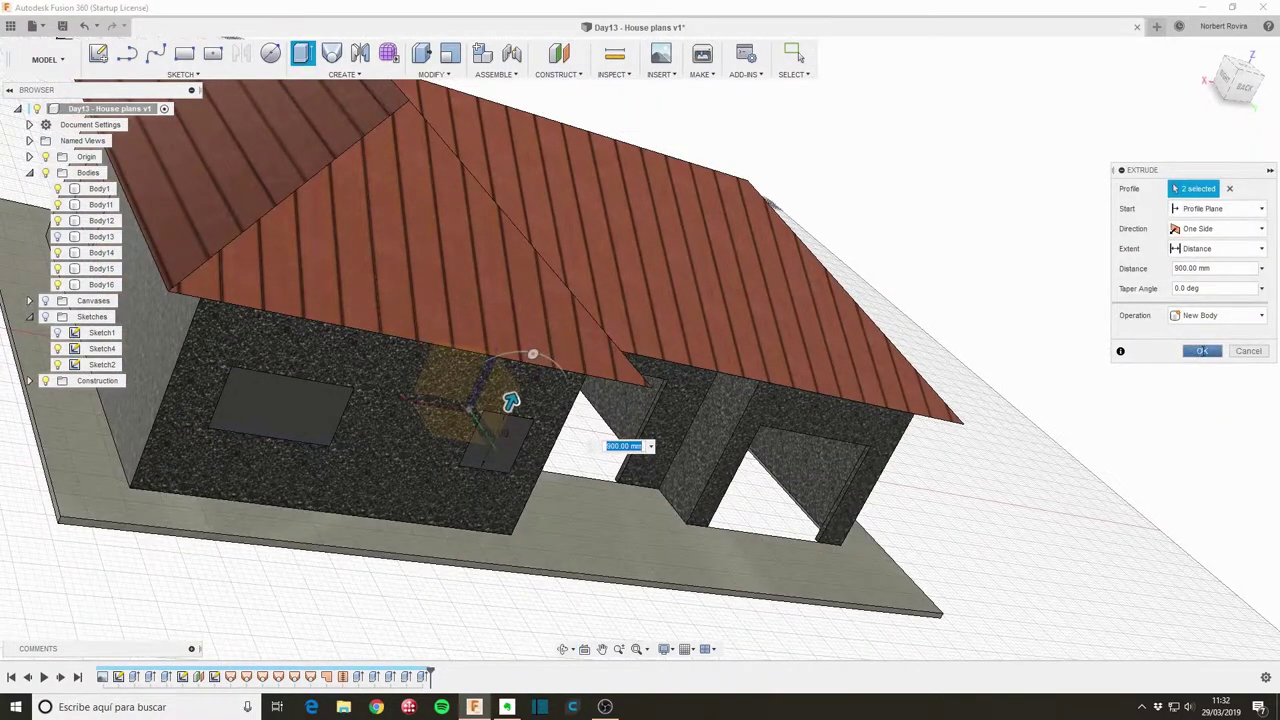
pyautogui.click(1201, 351)
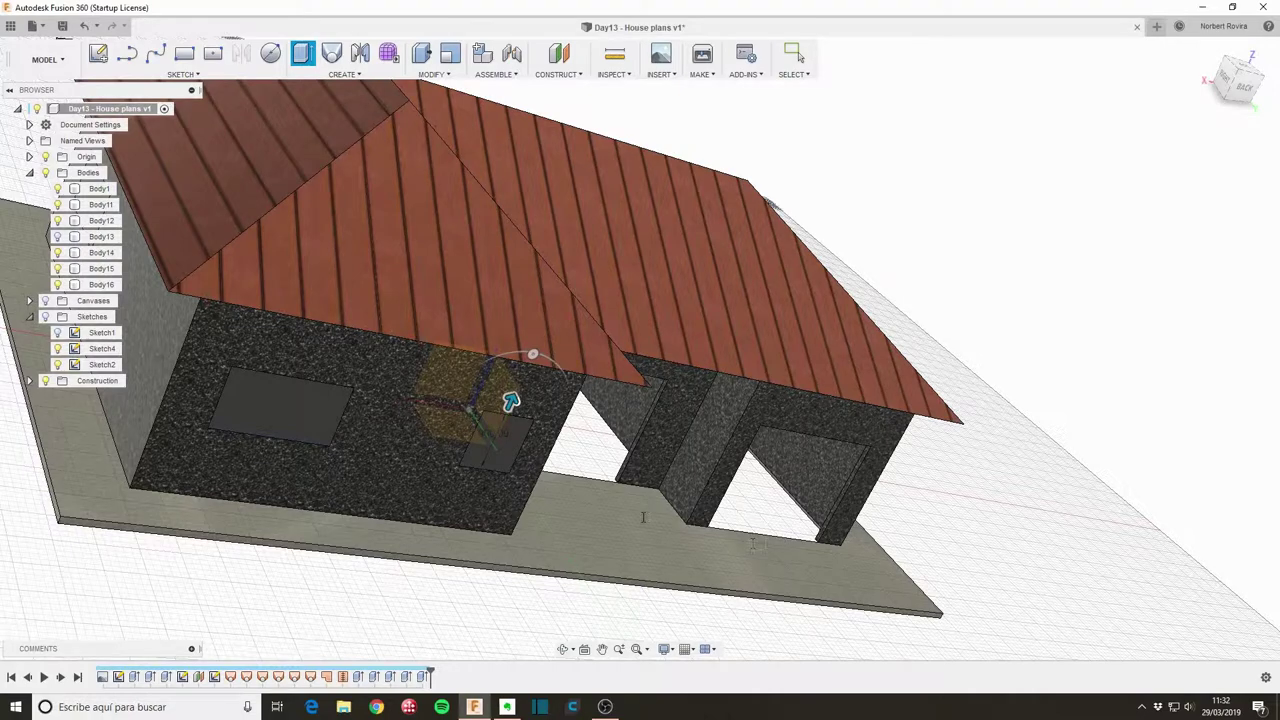
# Step: Open the appearance library with A and apply Glass - Window to a front window pane
pyautogui.scroll(-2, 643, 517)
pyautogui.moveTo(643, 517)
pyautogui.keyDown('shift'); pyautogui.mouseDown(button='middle')
pyautogui.moveTo(514, 391)
pyautogui.moveTo(583, 429)
pyautogui.moveTo(704, 407)
pyautogui.moveTo(710, 456)
pyautogui.moveTo(632, 438)
pyautogui.mouseUp(button='middle'); pyautogui.keyUp('shift')
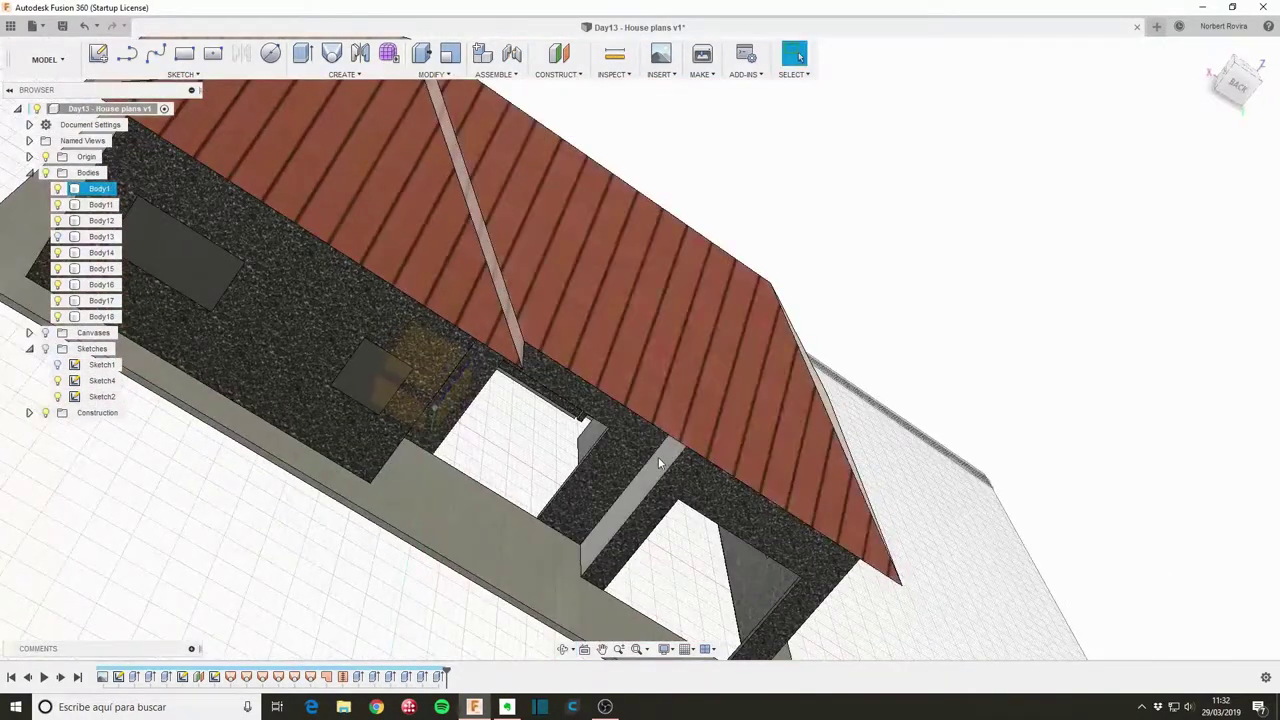
pyautogui.press('a')
pyautogui.moveTo(1039, 484)
pyautogui.mouseDown()
pyautogui.moveTo(455, 470)
pyautogui.moveTo(362, 374)
pyautogui.mouseUp()
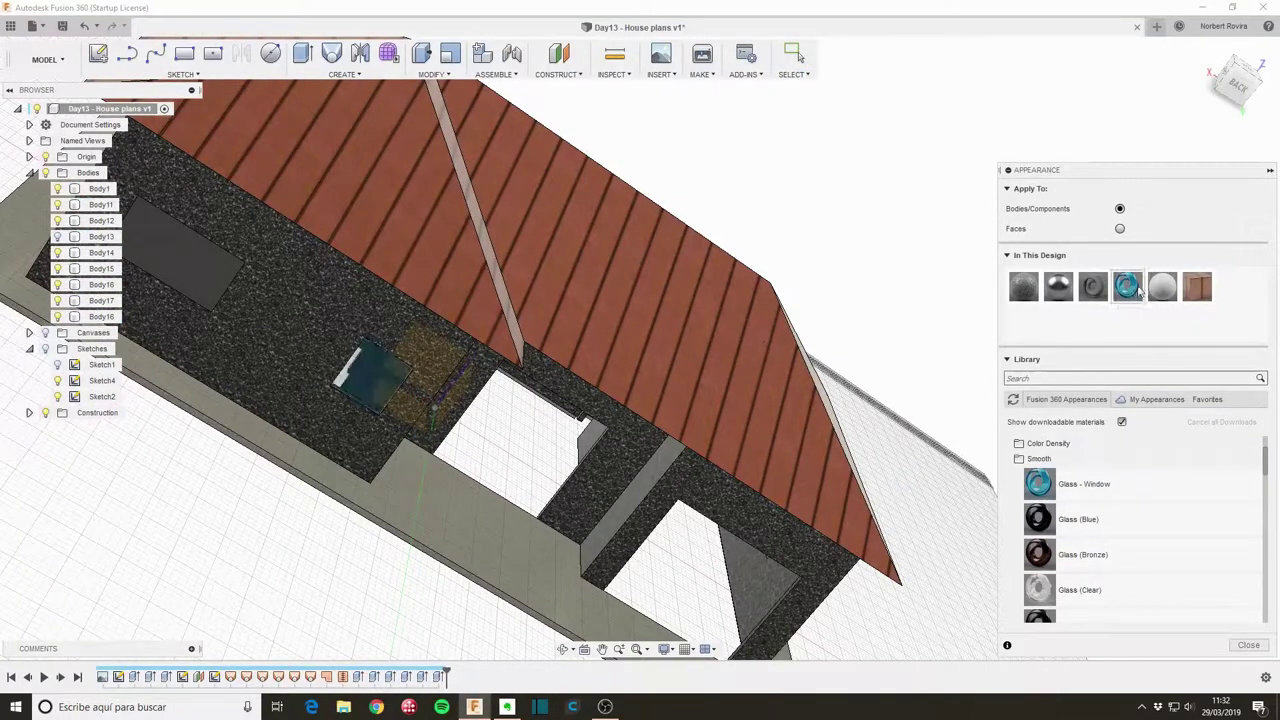
# Step: Drag Glass - Window onto the remaining front and rear window panes
pyautogui.keyDown('shift'); pyautogui.moveTo(219, 271); pyautogui.dragTo(395, 457, button='middle'); pyautogui.keyUp('shift')
pyautogui.scroll(3, 786, 417)
pyautogui.moveTo(786, 417); pyautogui.dragTo(1100, 400, button='middle')
pyautogui.moveTo(1127, 287)
pyautogui.mouseDown()
pyautogui.moveTo(1120, 315)
pyautogui.moveTo(615, 419)
pyautogui.mouseUp()
pyautogui.moveTo(615, 419)
pyautogui.keyDown('shift'); pyautogui.mouseDown(button='middle')
pyautogui.moveTo(337, 471)
pyautogui.moveTo(420, 450)
pyautogui.mouseUp(button='middle'); pyautogui.keyUp('shift')
pyautogui.moveTo(1127, 287); pyautogui.dragTo(806, 357)
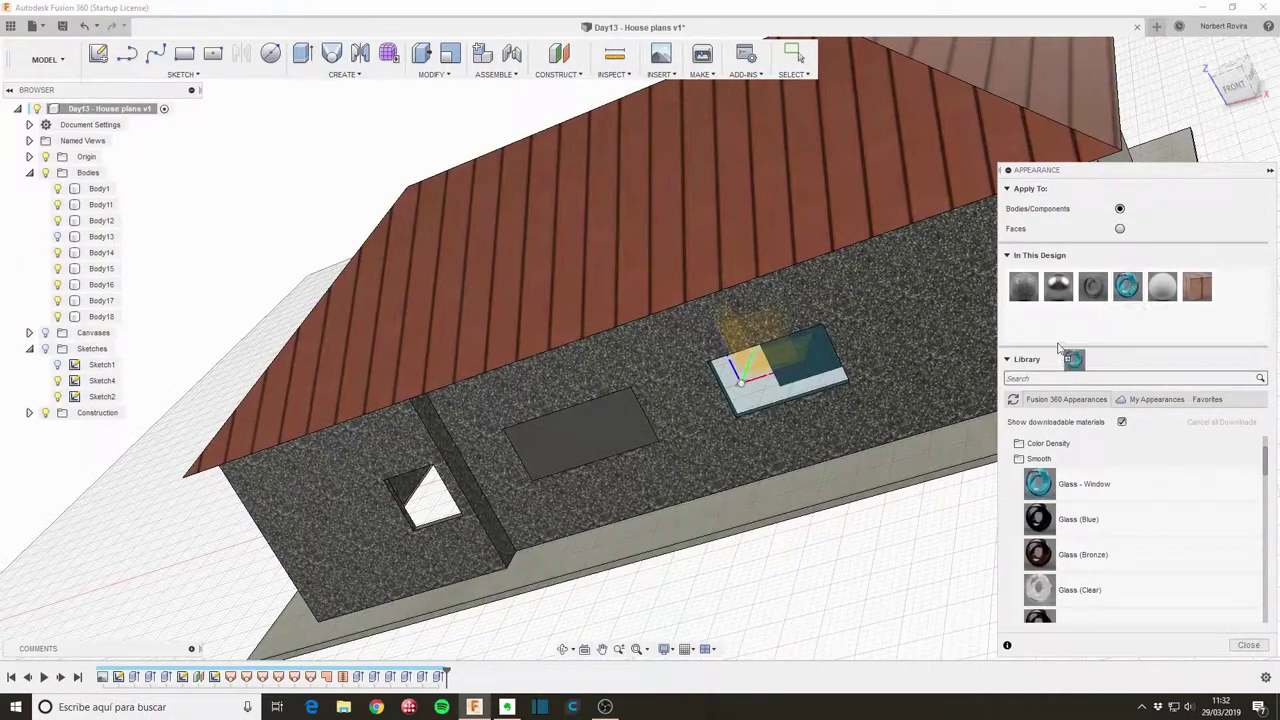
pyautogui.moveTo(1060, 347); pyautogui.dragTo(608, 443)
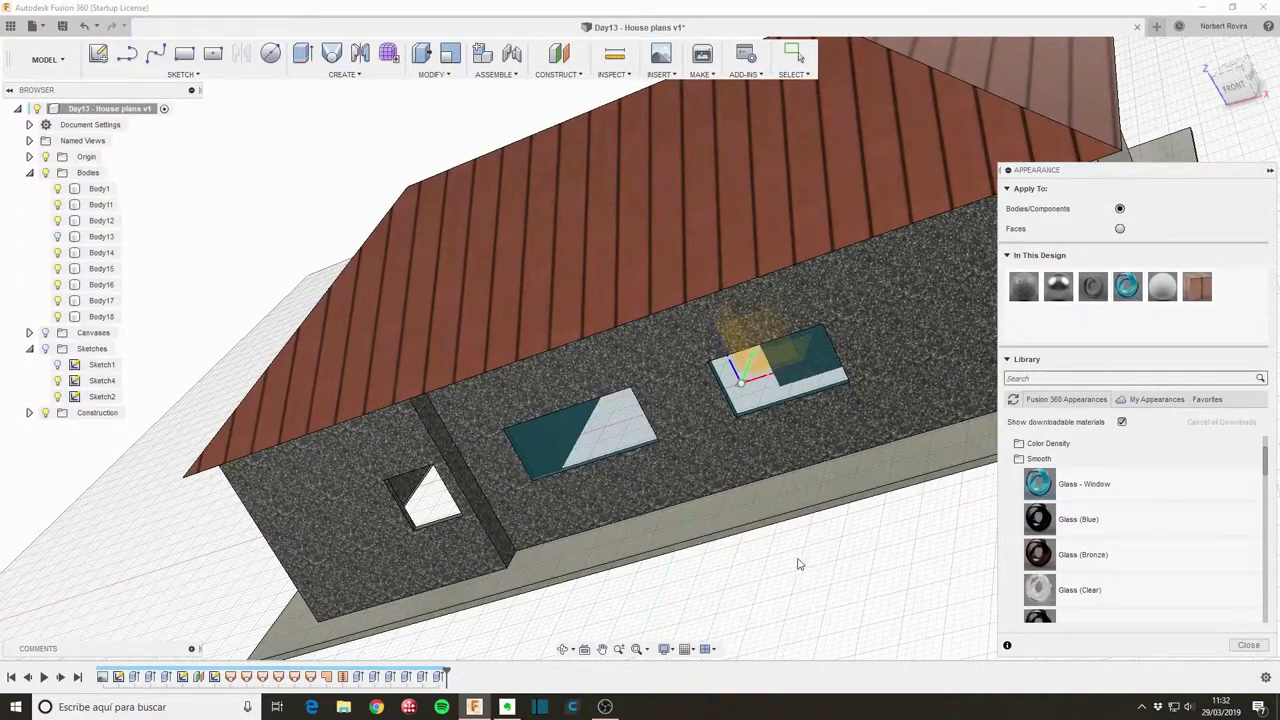
# Step: Close the appearance library and check the wall and roof bodies
pyautogui.keyDown('shift'); pyautogui.moveTo(798, 564); pyautogui.dragTo(764, 560, button='middle'); pyautogui.keyUp('shift')
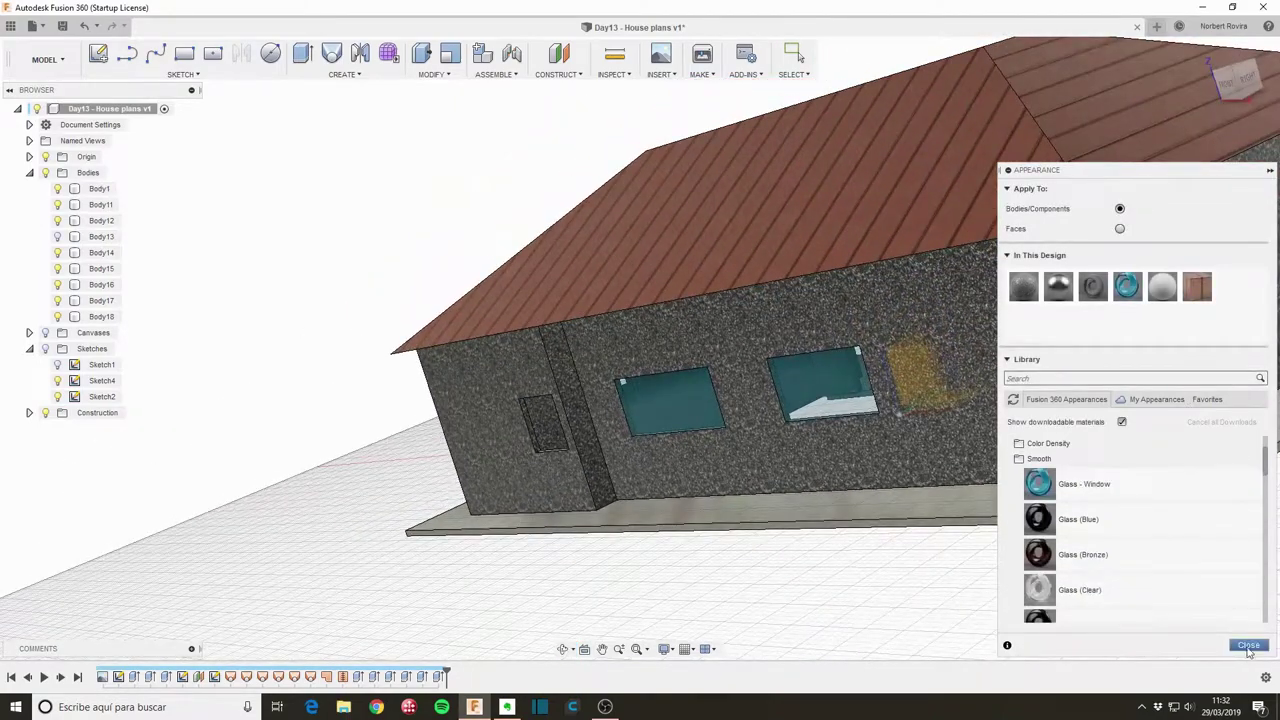
pyautogui.click(1248, 645)
pyautogui.click(867, 480)
pyautogui.moveTo(867, 480)
pyautogui.keyDown('shift'); pyautogui.mouseDown(button='middle')
pyautogui.moveTo(897, 486)
pyautogui.moveTo(1125, 437)
pyautogui.moveTo(656, 436)
pyautogui.moveTo(682, 432)
pyautogui.moveTo(636, 504)
pyautogui.moveTo(654, 385)
pyautogui.mouseUp(button='middle'); pyautogui.keyUp('shift')
pyautogui.click(656, 436)
pyautogui.click(636, 504)
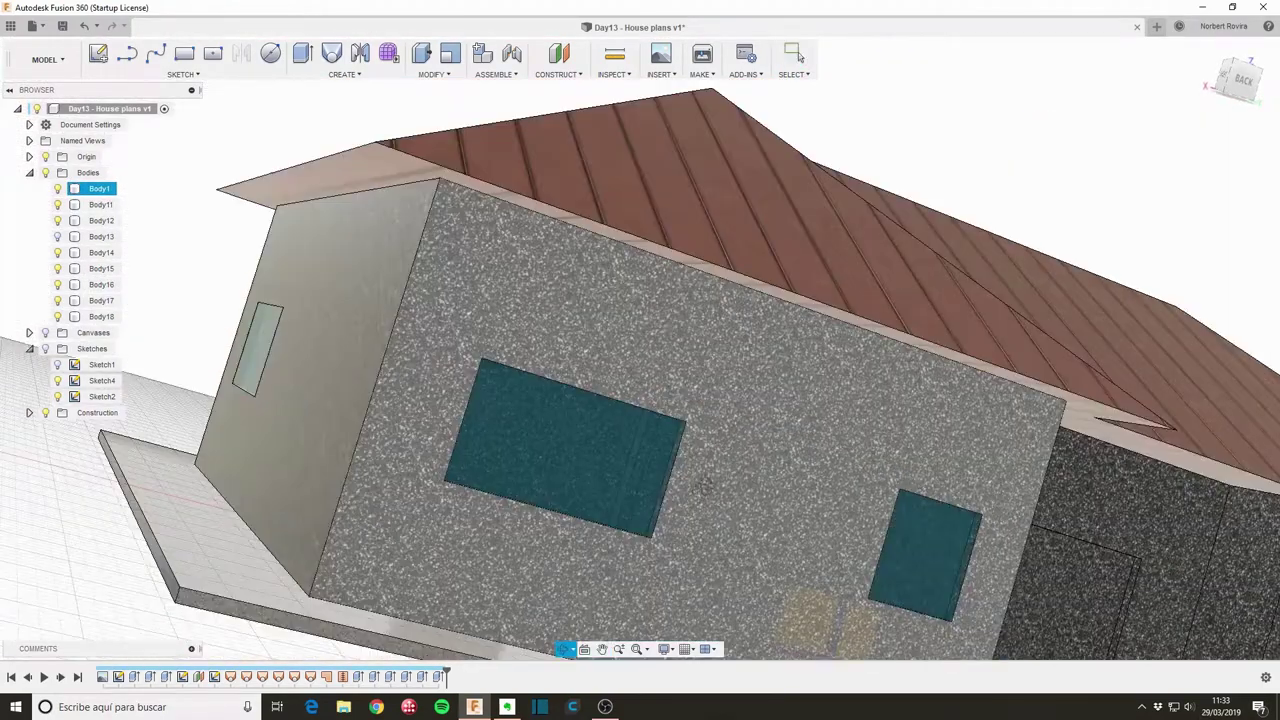
# Step: Edit the base slab extrusion feature and show the floor plan sketch
pyautogui.keyDown('shift'); pyautogui.moveTo(704, 484); pyautogui.dragTo(369, 681, button='middle'); pyautogui.keyUp('shift')
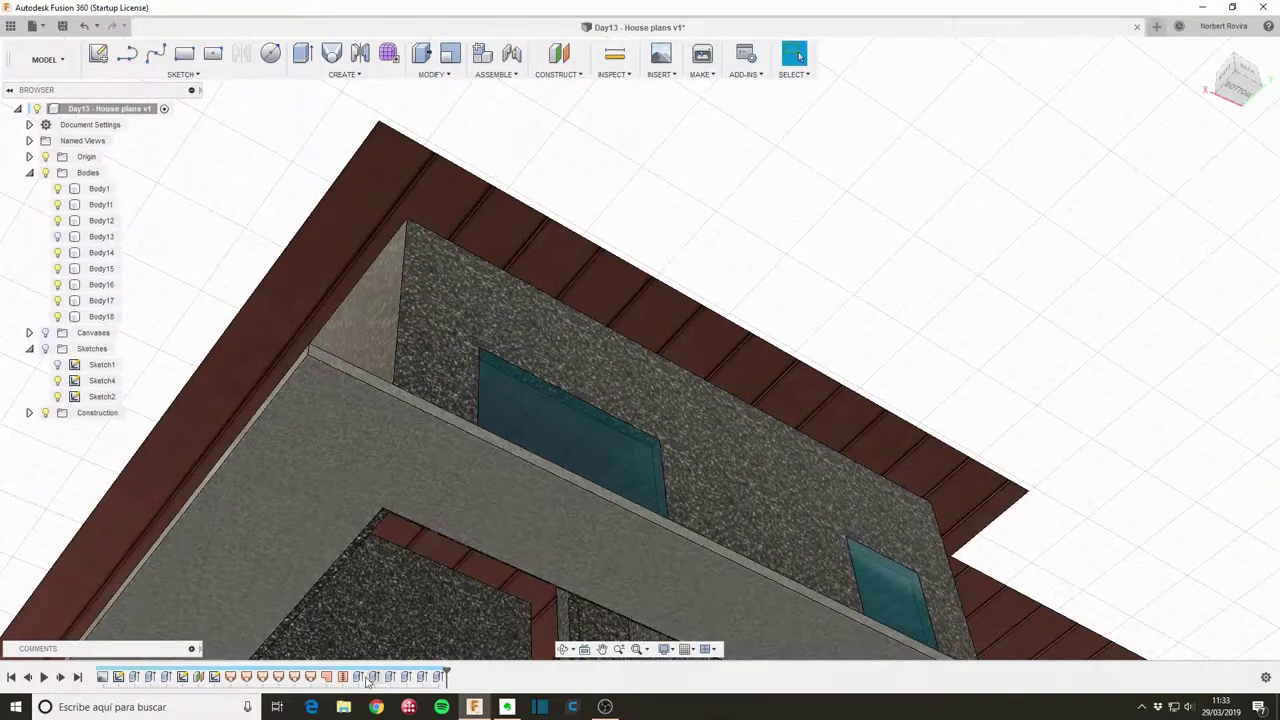
pyautogui.click(359, 678)
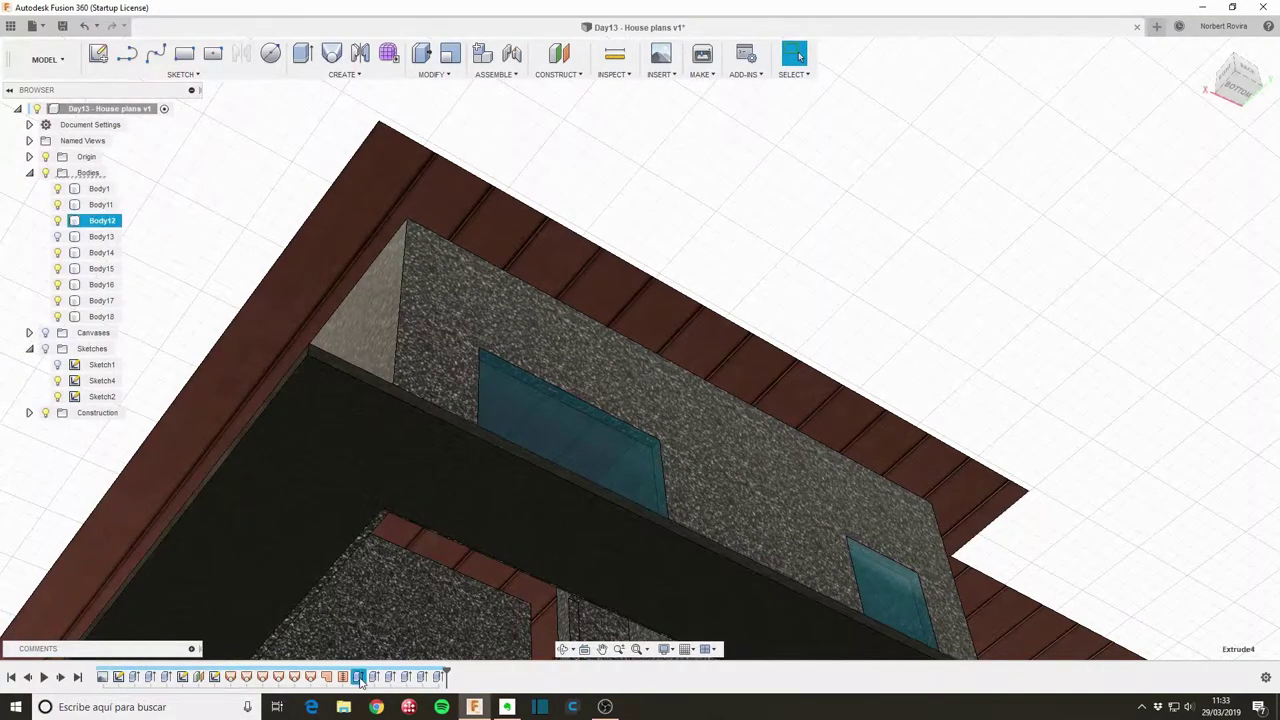
pyautogui.rightClick(359, 678)
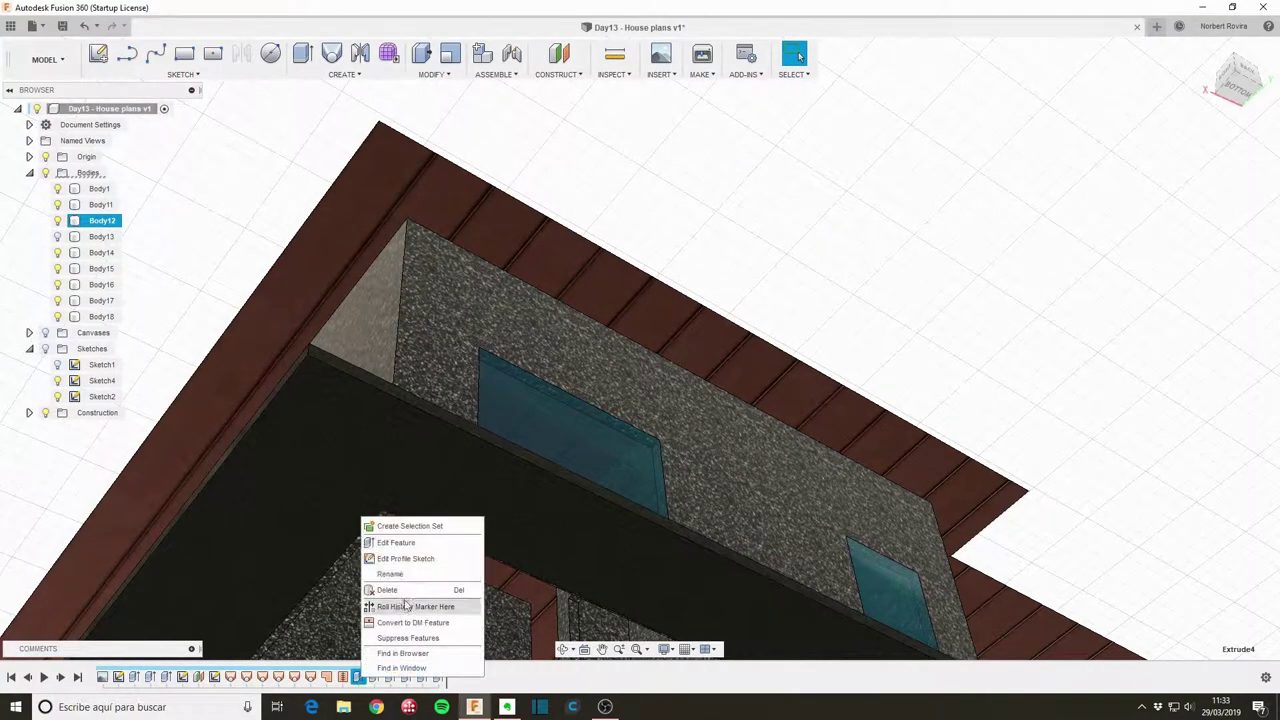
pyautogui.click(435, 542)
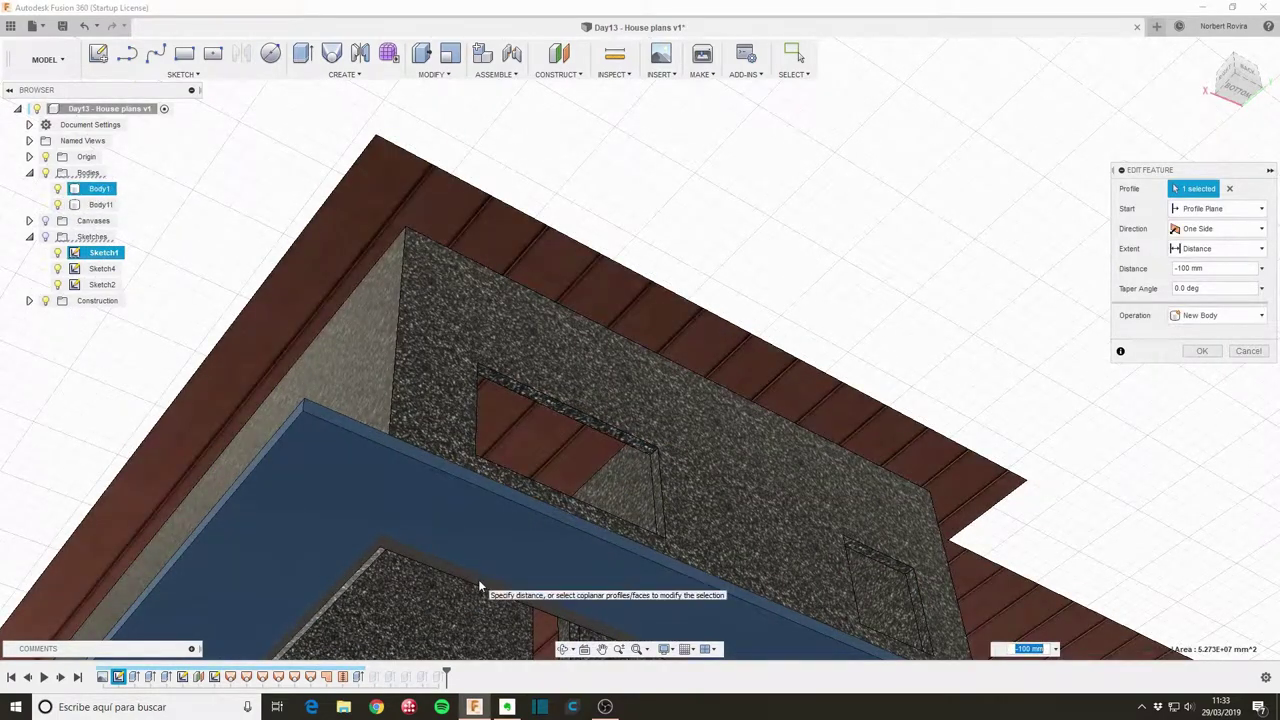
pyautogui.moveTo(524, 515)
pyautogui.keyDown('shift'); pyautogui.mouseDown(button='middle')
pyautogui.moveTo(502, 549)
pyautogui.moveTo(710, 347)
pyautogui.mouseUp(button='middle'); pyautogui.keyUp('shift')
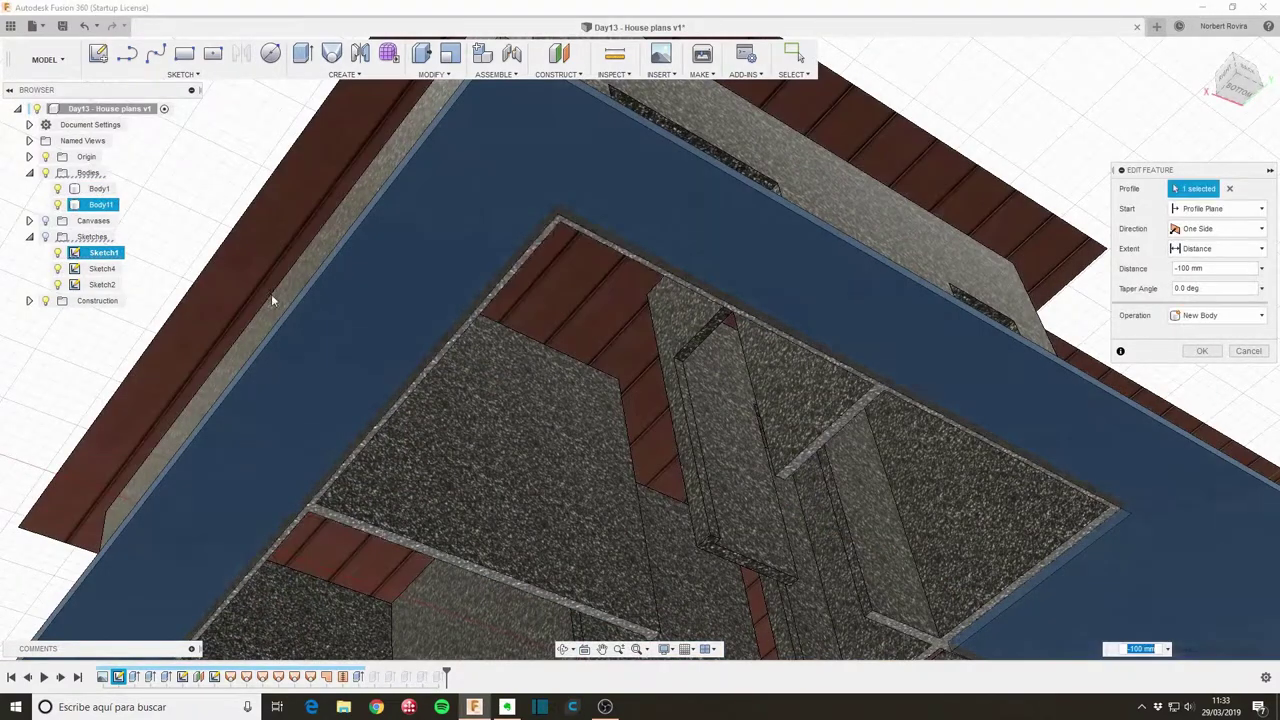
pyautogui.click(45, 238)
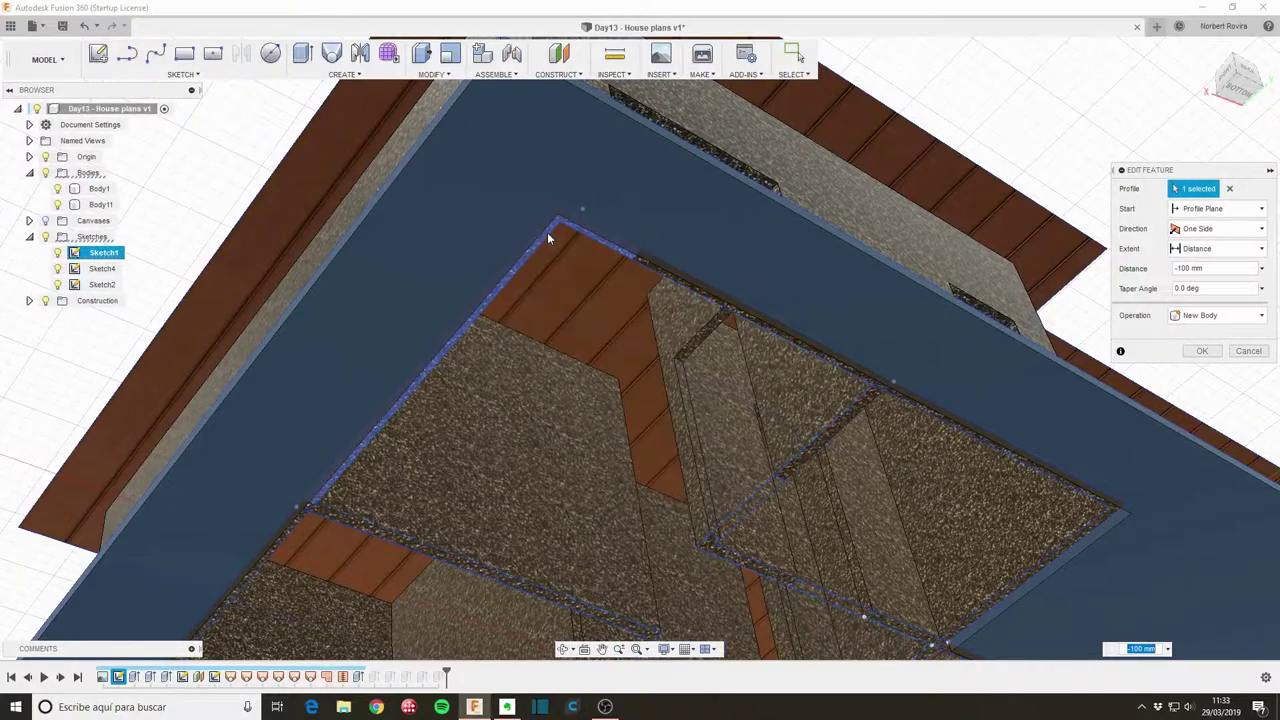
# Step: From the Bottom view, window-select all plan regions and confirm the -100 mm new-body extrusion
pyautogui.scroll(-5, 510, 402)
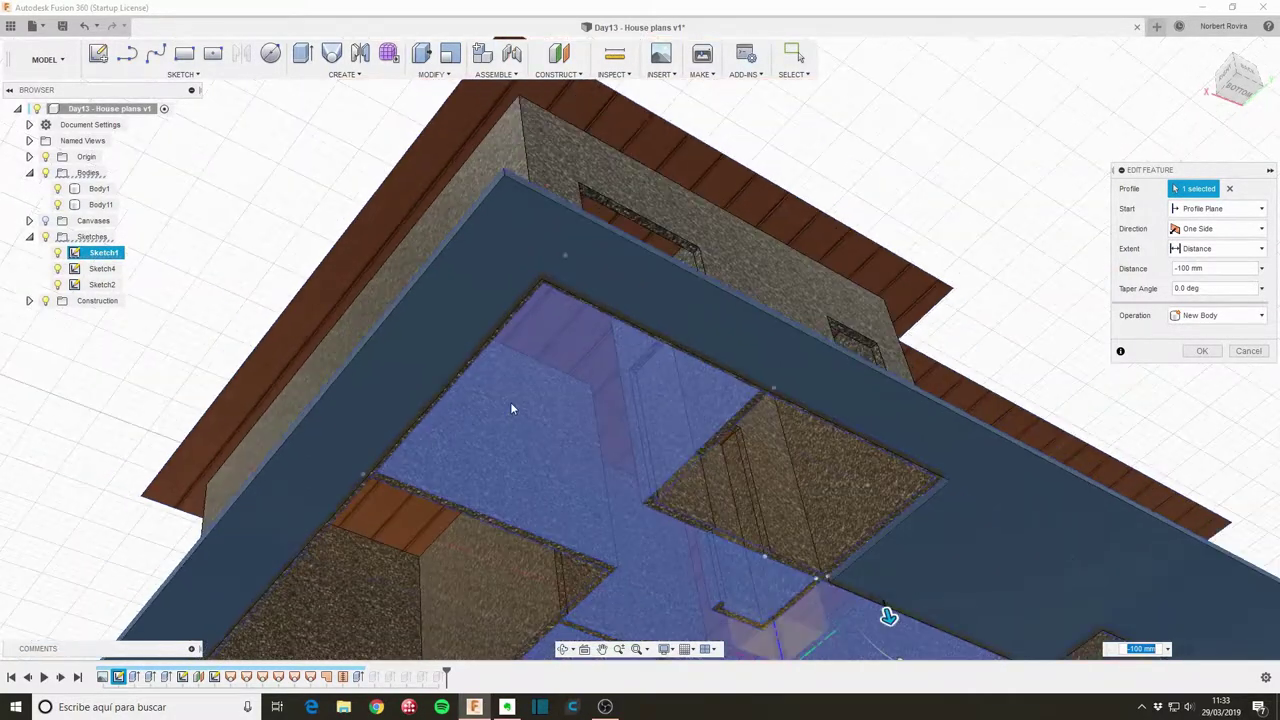
pyautogui.keyDown('shift'); pyautogui.moveTo(718, 558); pyautogui.dragTo(670, 477, button='middle'); pyautogui.keyUp('shift')
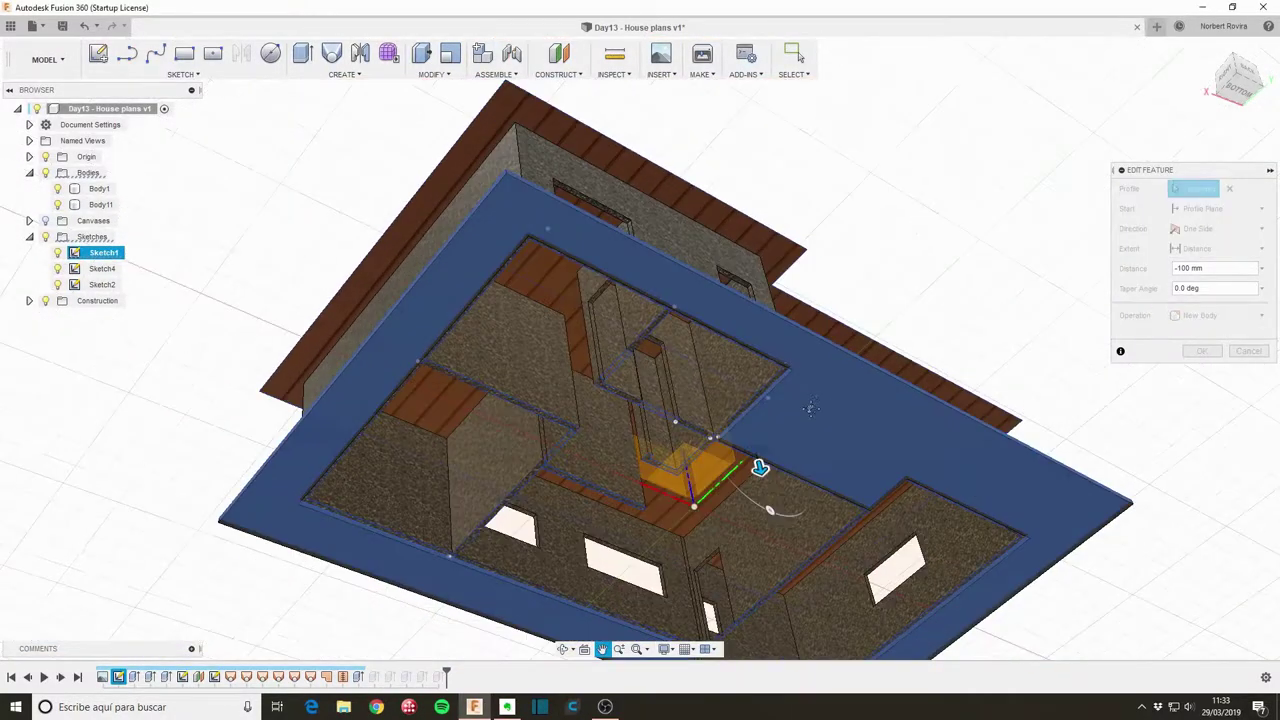
pyautogui.click(754, 568)
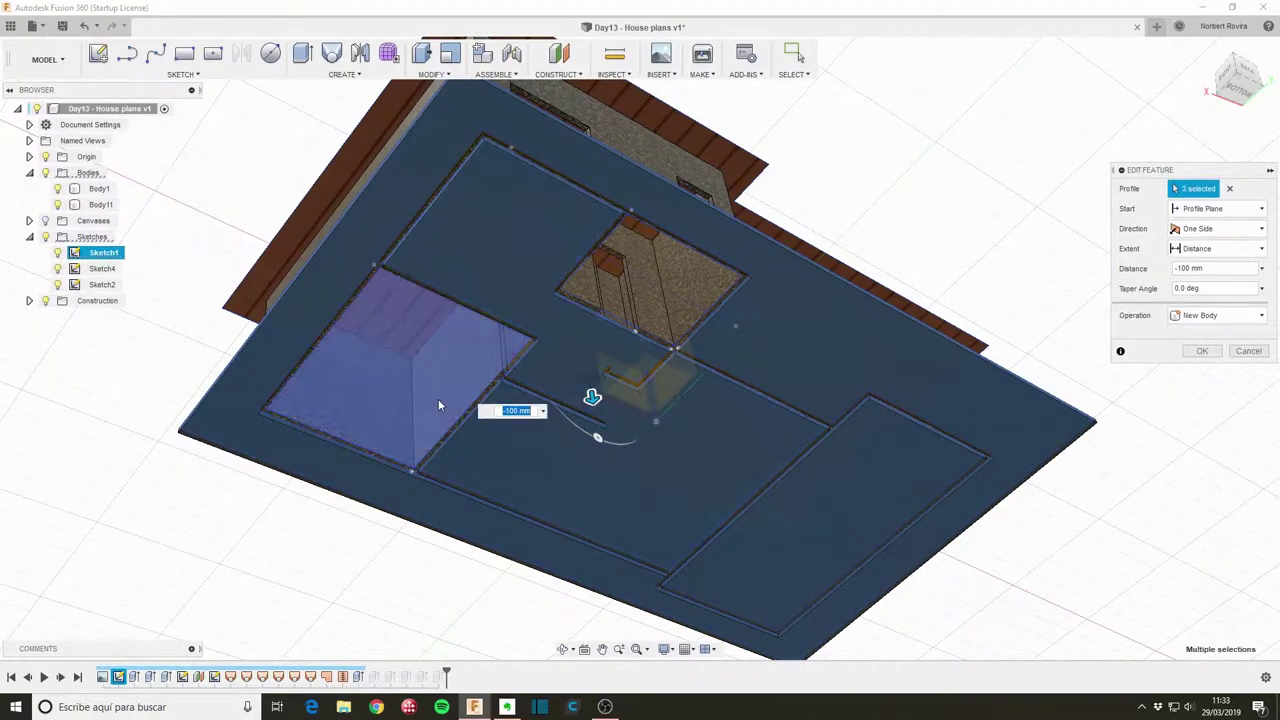
pyautogui.click(438, 399)
pyautogui.click(640, 293)
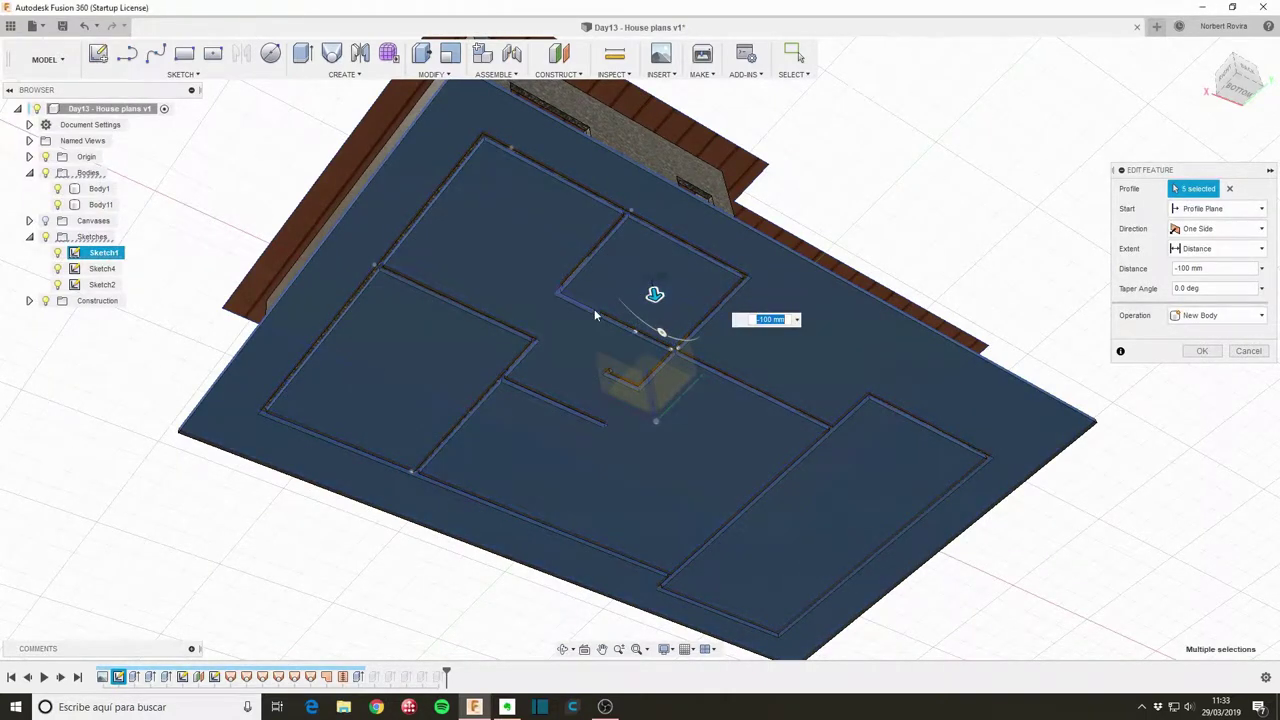
pyautogui.click(594, 309)
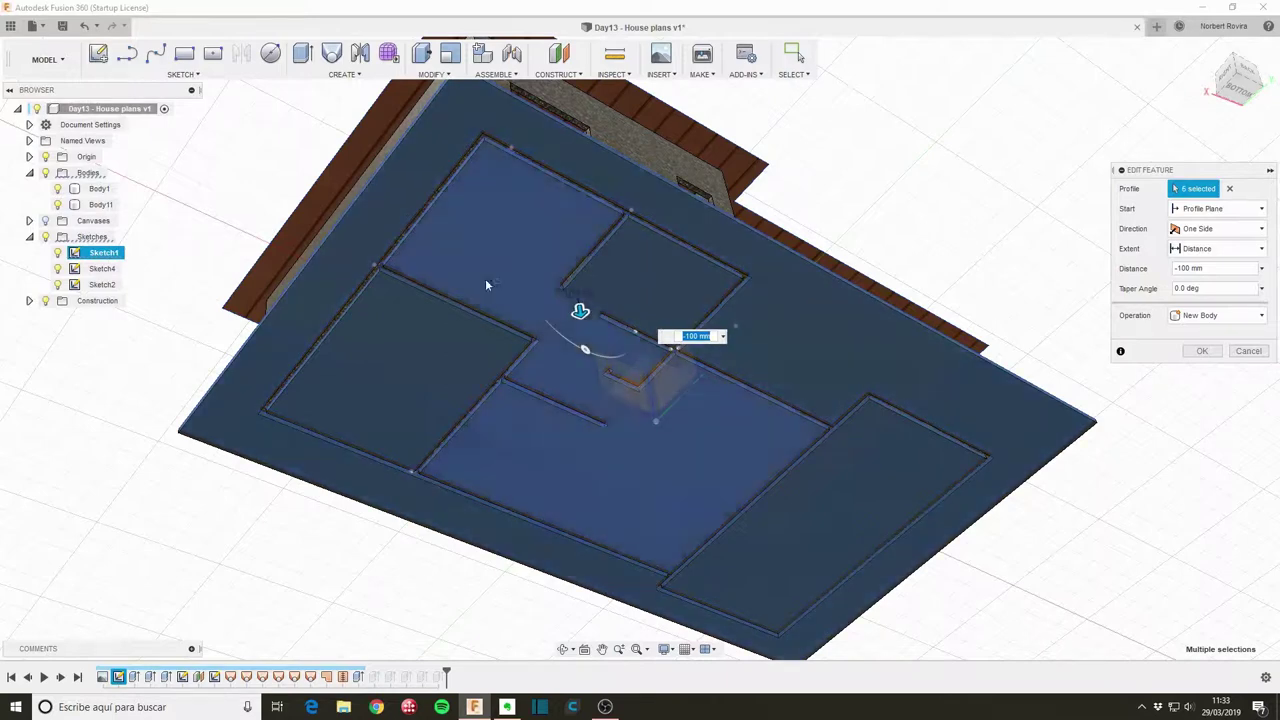
pyautogui.click(1243, 93)
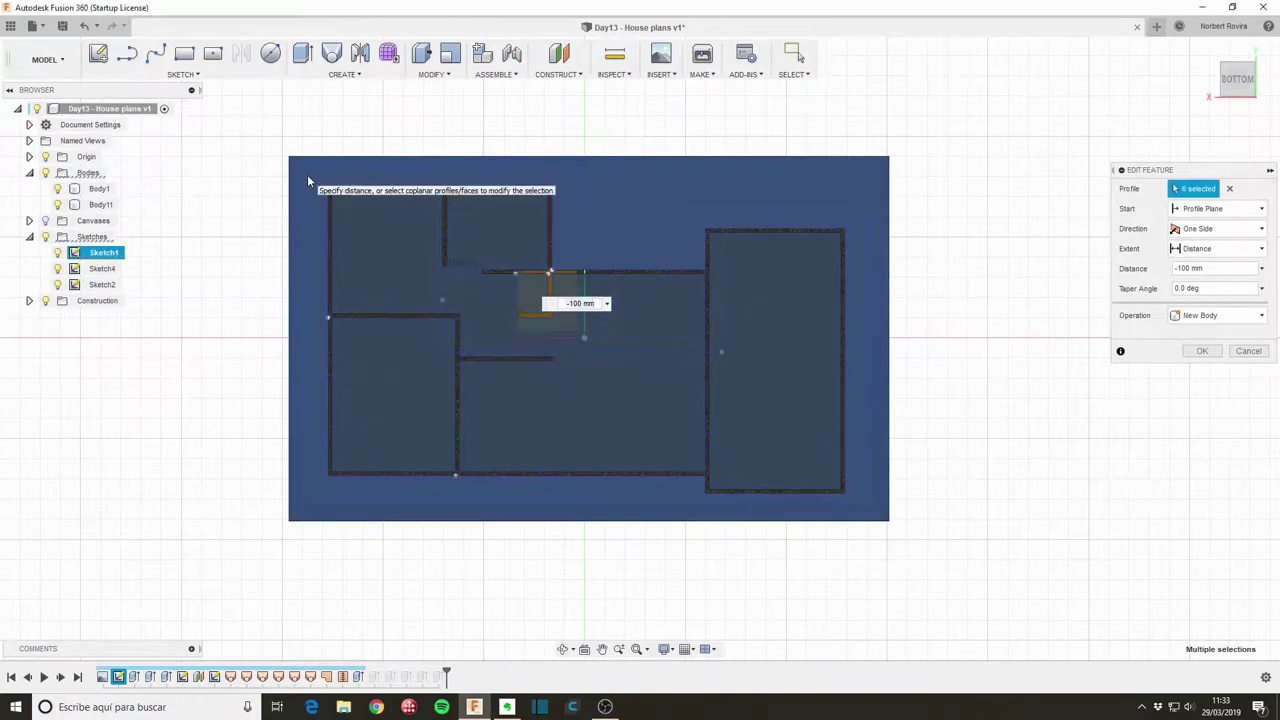
pyautogui.moveTo(307, 174); pyautogui.dragTo(874, 512)
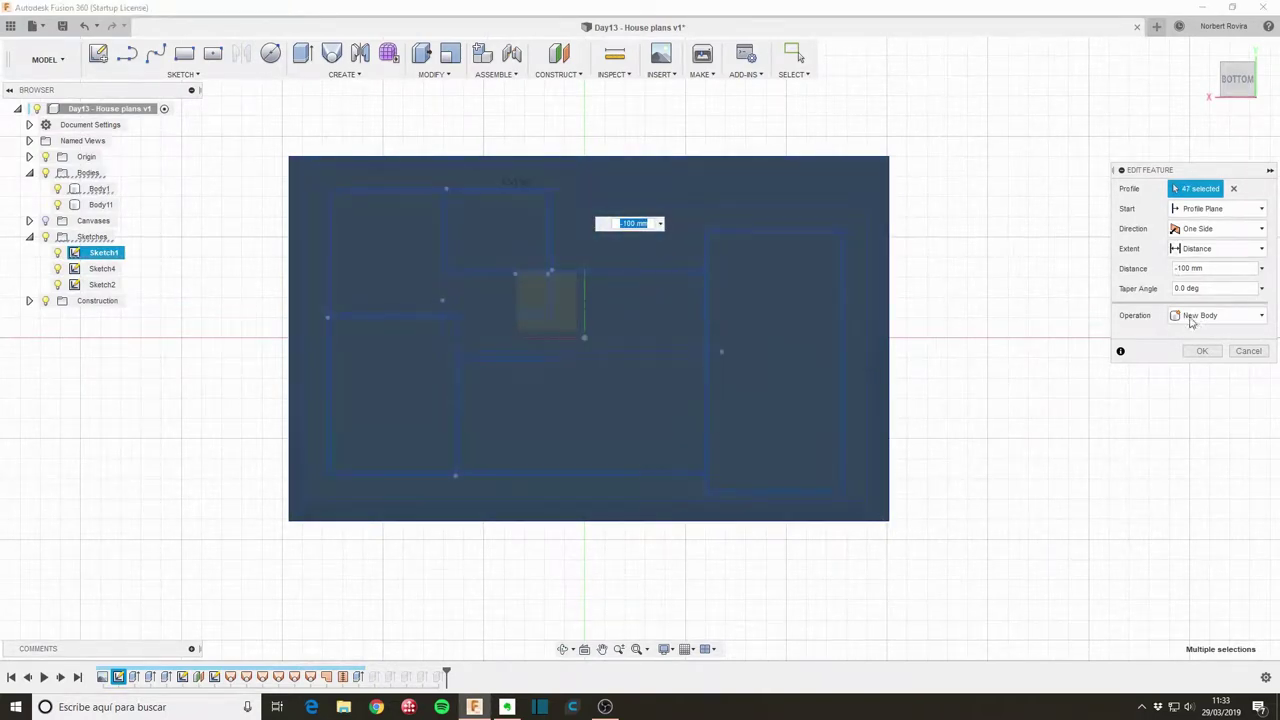
pyautogui.click(1212, 356)
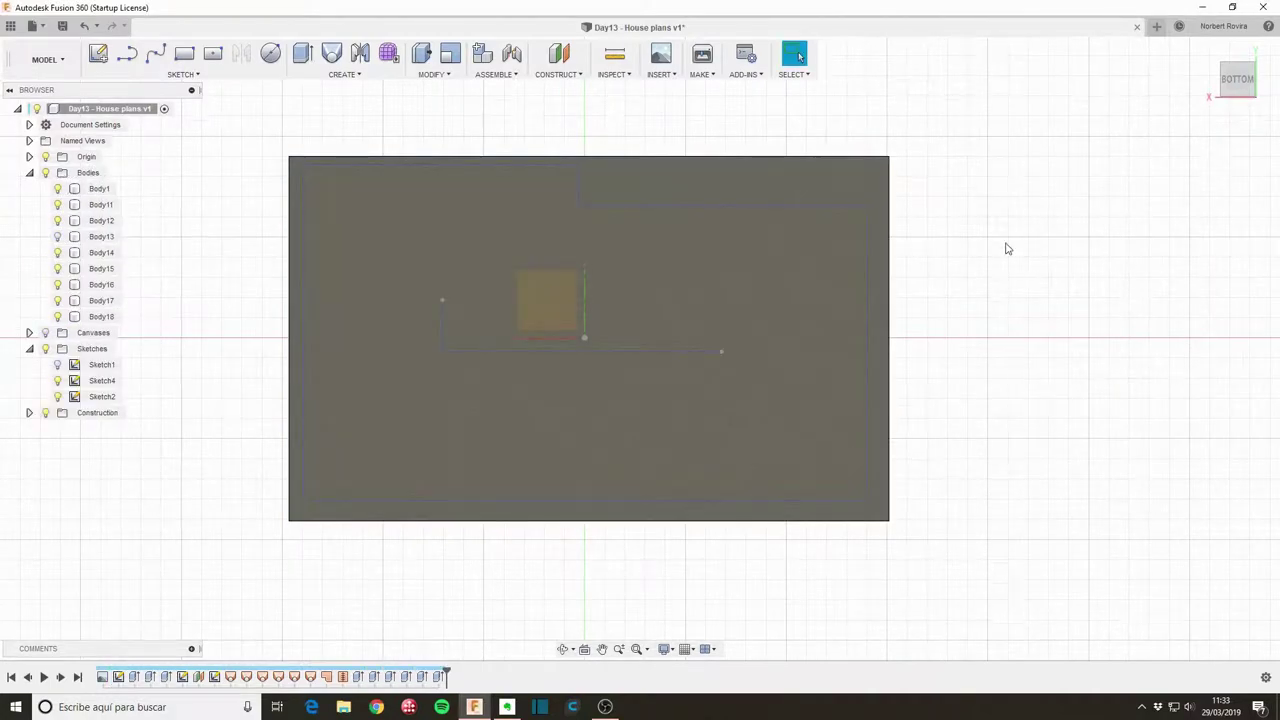
# Step: Hide the front garage wall and orbit down to the door openings
pyautogui.moveTo(1007, 249)
pyautogui.keyDown('shift'); pyautogui.mouseDown(button='middle')
pyautogui.moveTo(992, 369)
pyautogui.moveTo(713, 366)
pyautogui.moveTo(805, 360)
pyautogui.moveTo(866, 413)
pyautogui.mouseUp(button='middle'); pyautogui.keyUp('shift')
pyautogui.press('v')
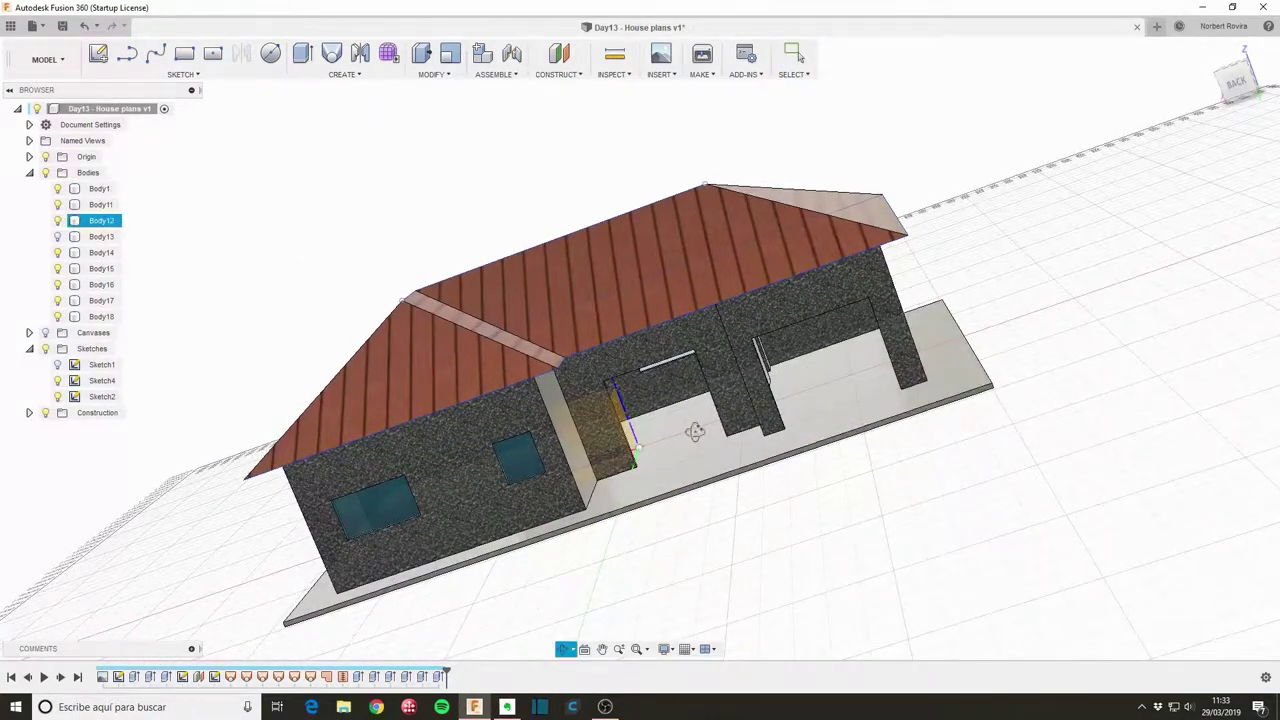
pyautogui.keyDown('shift'); pyautogui.moveTo(695, 432); pyautogui.dragTo(656, 365, button='middle'); pyautogui.keyUp('shift')
pyautogui.hotkey('ctrl', 'a')
pyautogui.scroll(5, 656, 365)
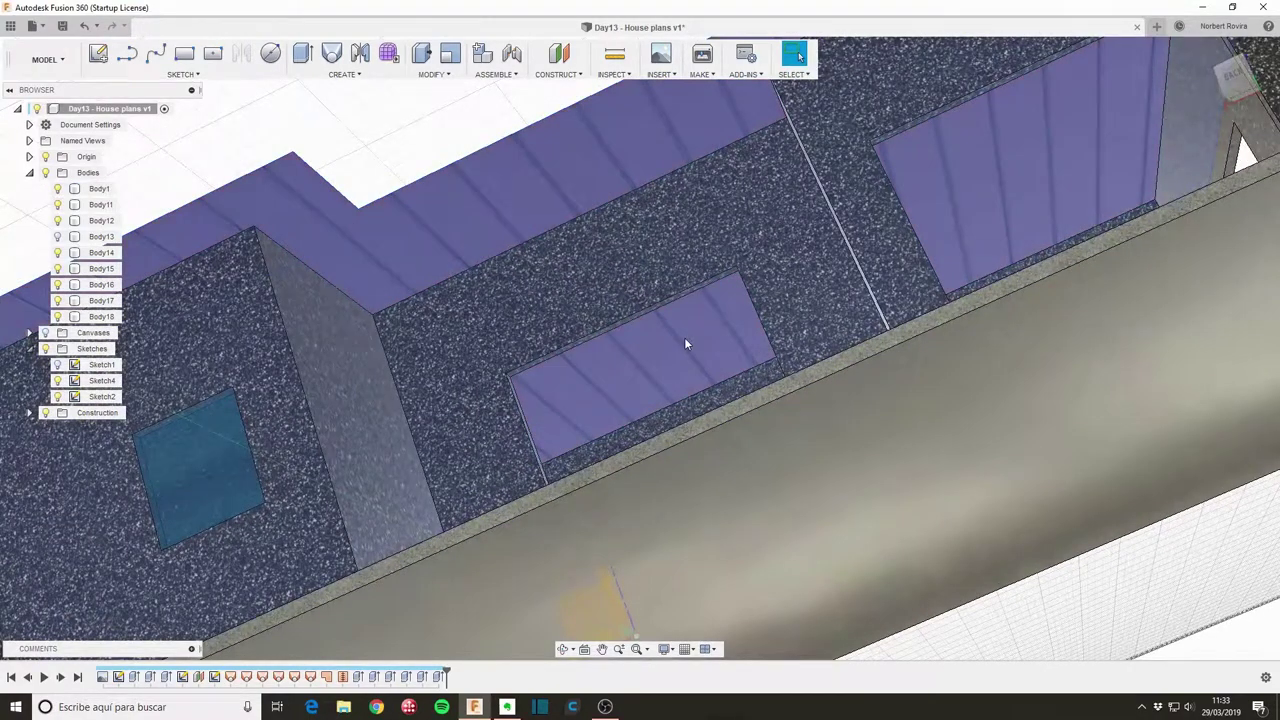
# Step: Extrude both door-opening faces 2000 mm as new door bodies
pyautogui.press('e')
pyautogui.click(687, 293)
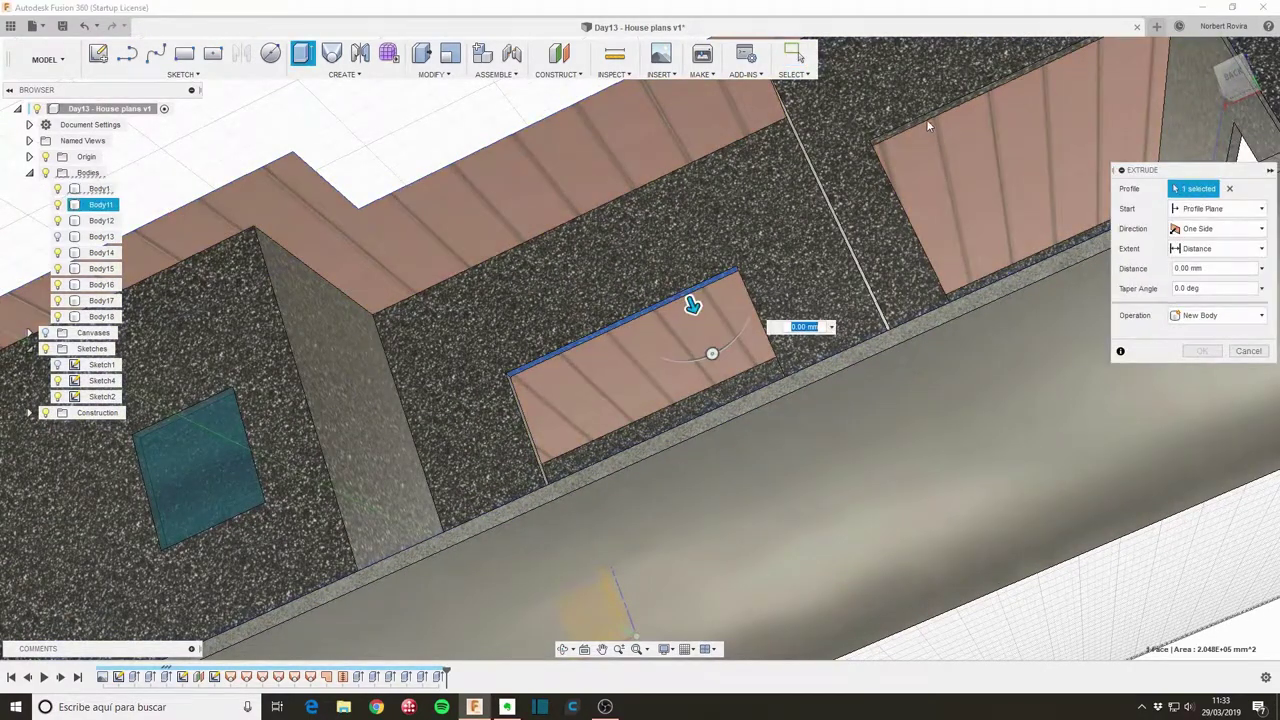
pyautogui.click(926, 119)
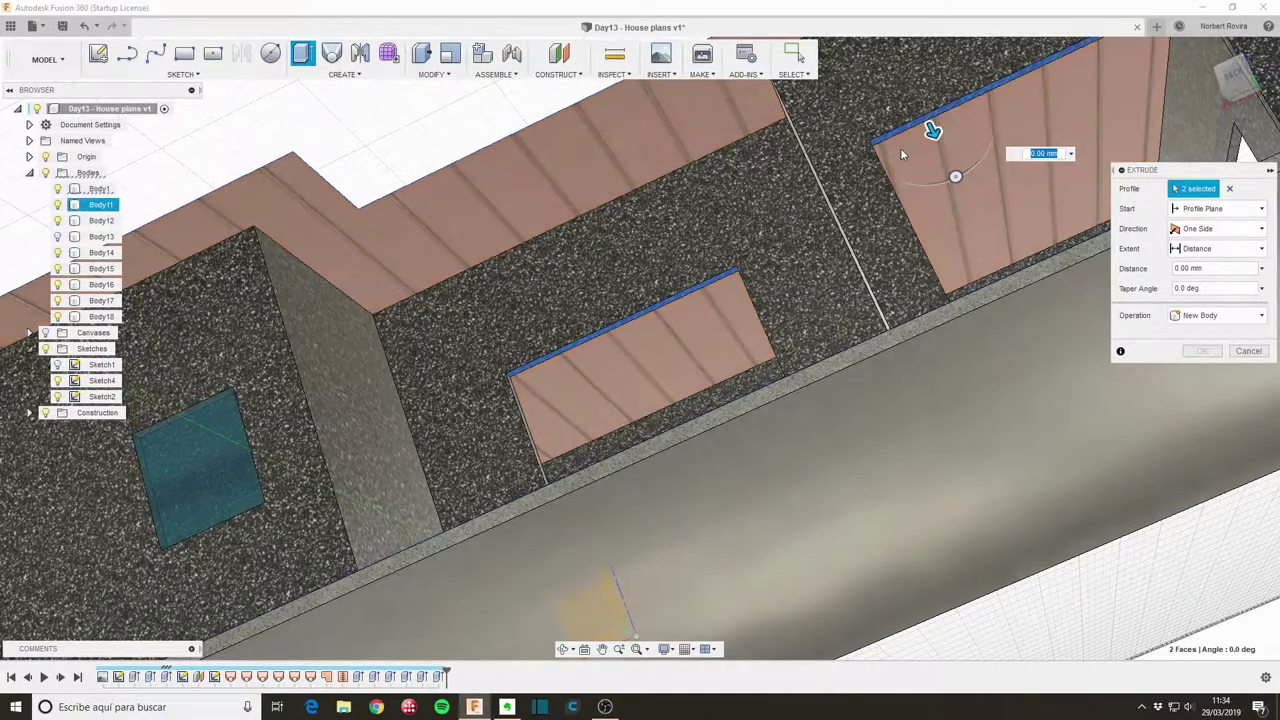
pyautogui.moveTo(930, 127)
pyautogui.mouseDown()
pyautogui.moveTo(958, 205)
pyautogui.moveTo(1035, 316)
pyautogui.moveTo(1044, 467)
pyautogui.mouseUp()
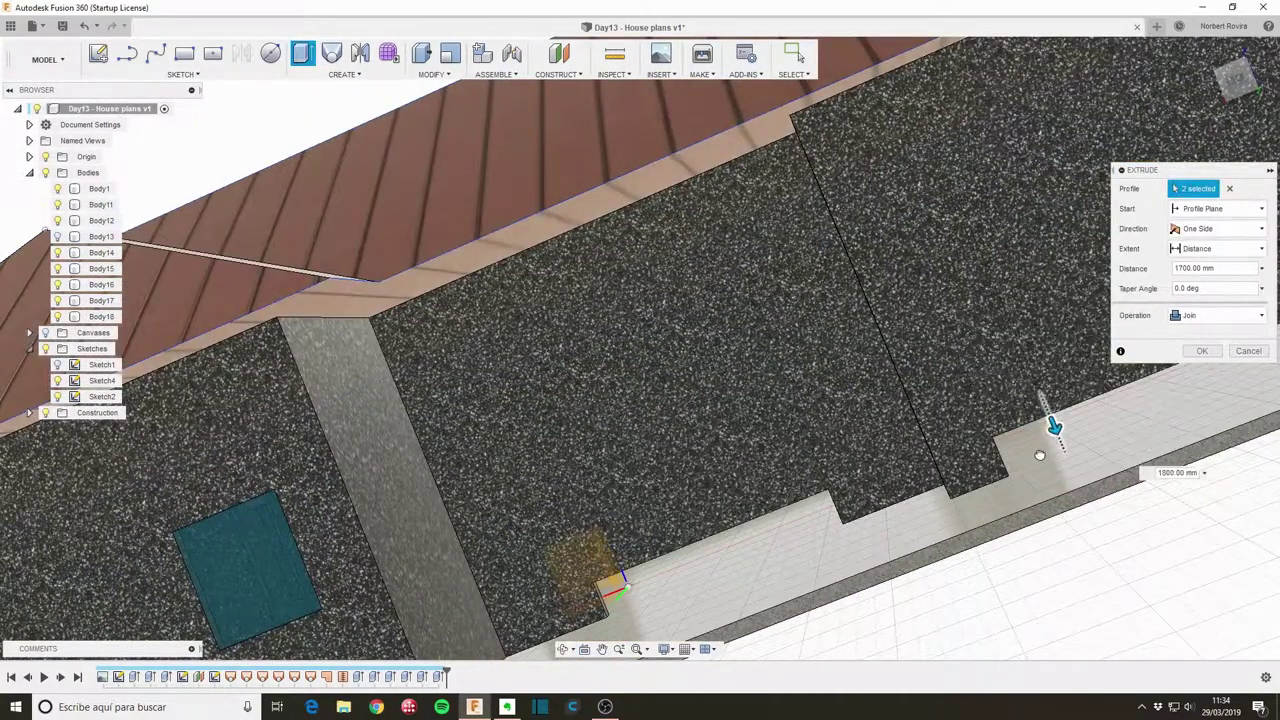
pyautogui.click(1215, 315)
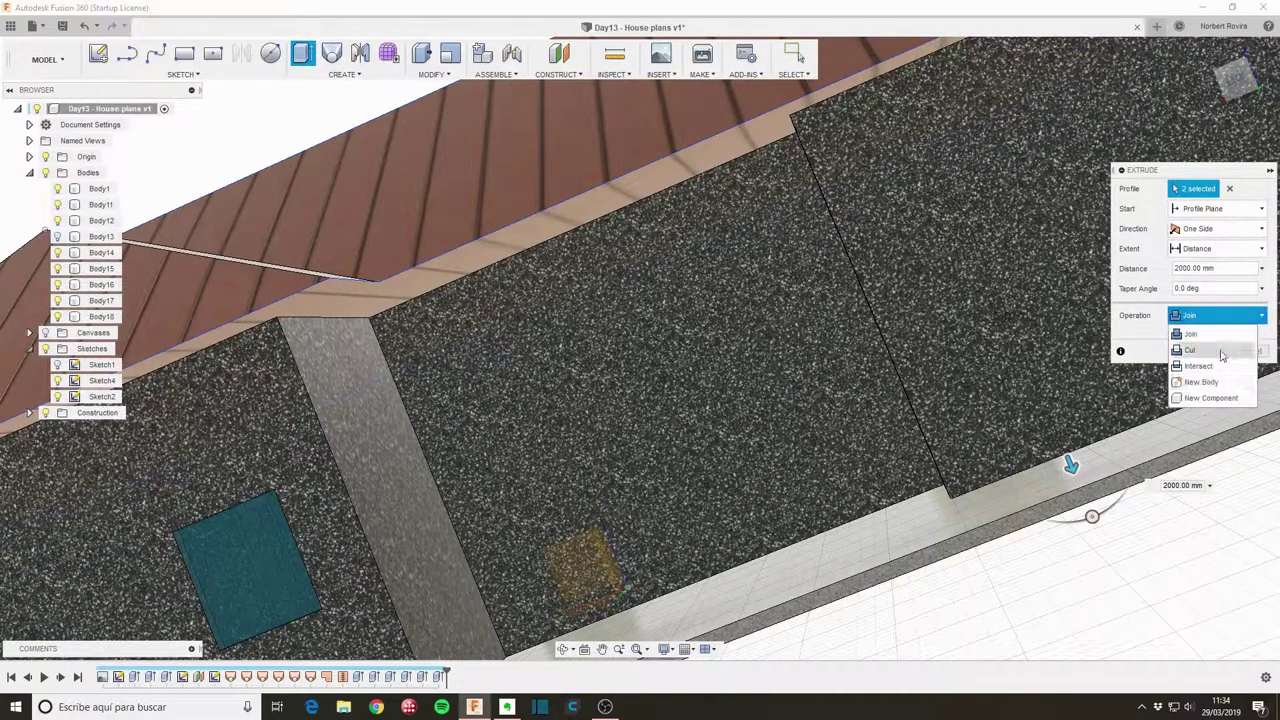
pyautogui.click(1212, 386)
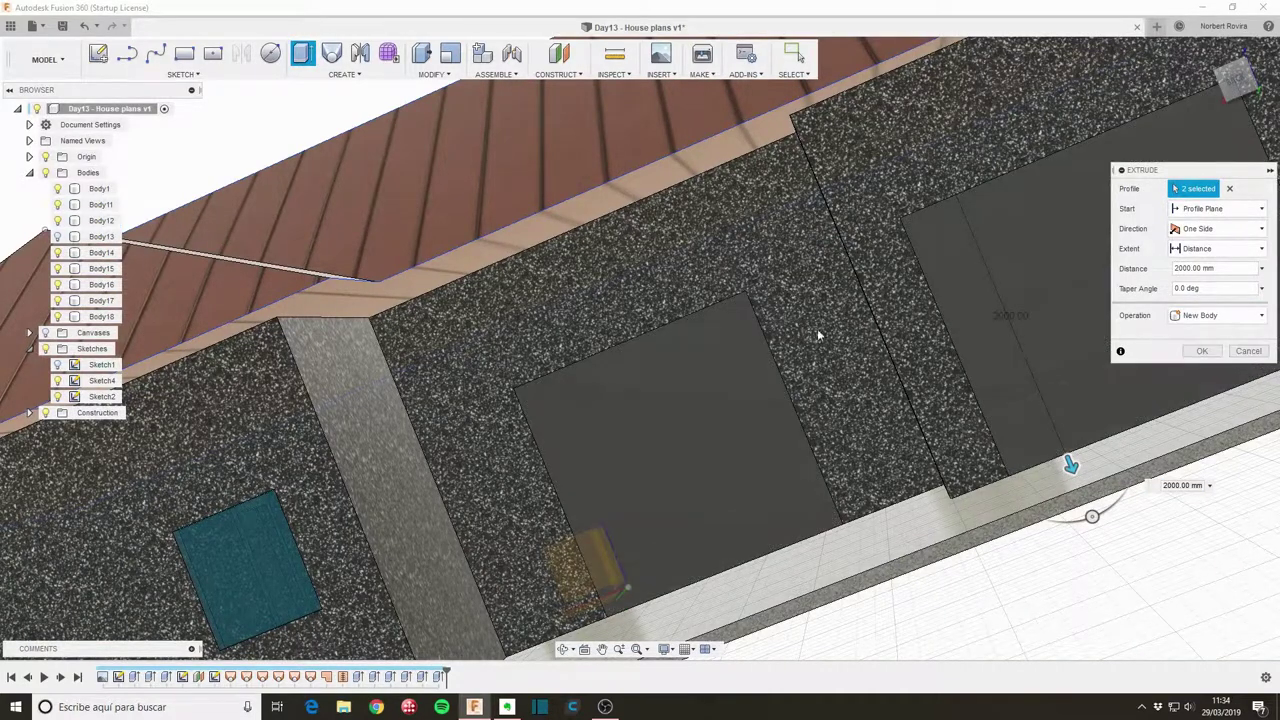
pyautogui.click(1200, 351)
pyautogui.scroll(-5, 598, 514)
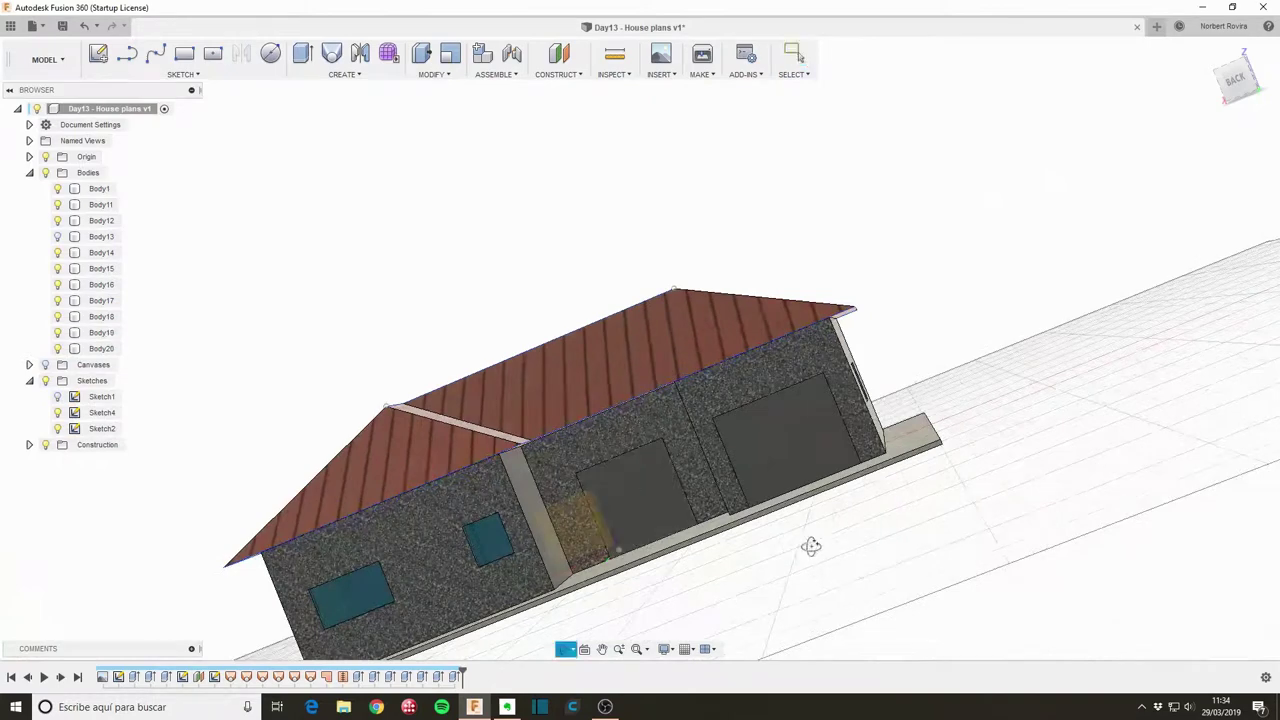
# Step: Orbit around the house to check the doors and right side, then open the workspace dropdown
pyautogui.keyDown('shift'); pyautogui.moveTo(811, 546); pyautogui.dragTo(825, 568, button='middle'); pyautogui.keyUp('shift')
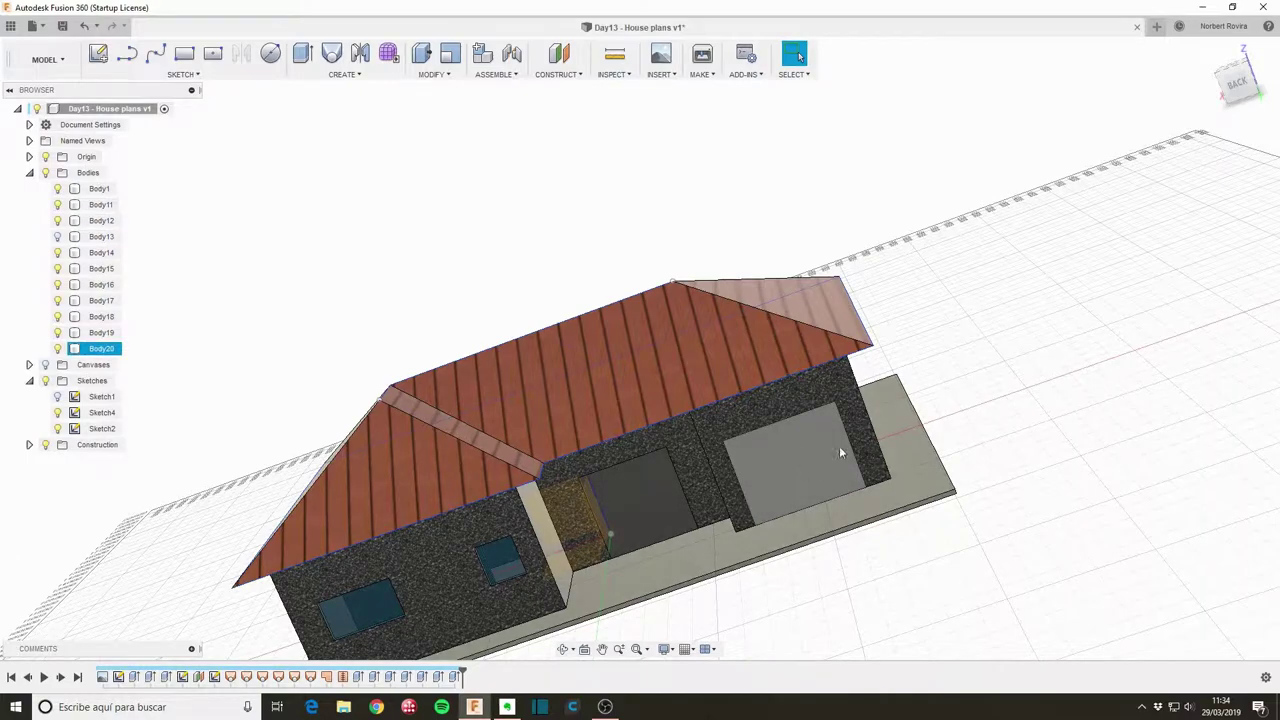
pyautogui.keyDown('shift'); pyautogui.moveTo(763, 514); pyautogui.dragTo(746, 519, button='middle'); pyautogui.keyUp('shift')
pyautogui.moveTo(789, 505); pyautogui.dragTo(623, 355)
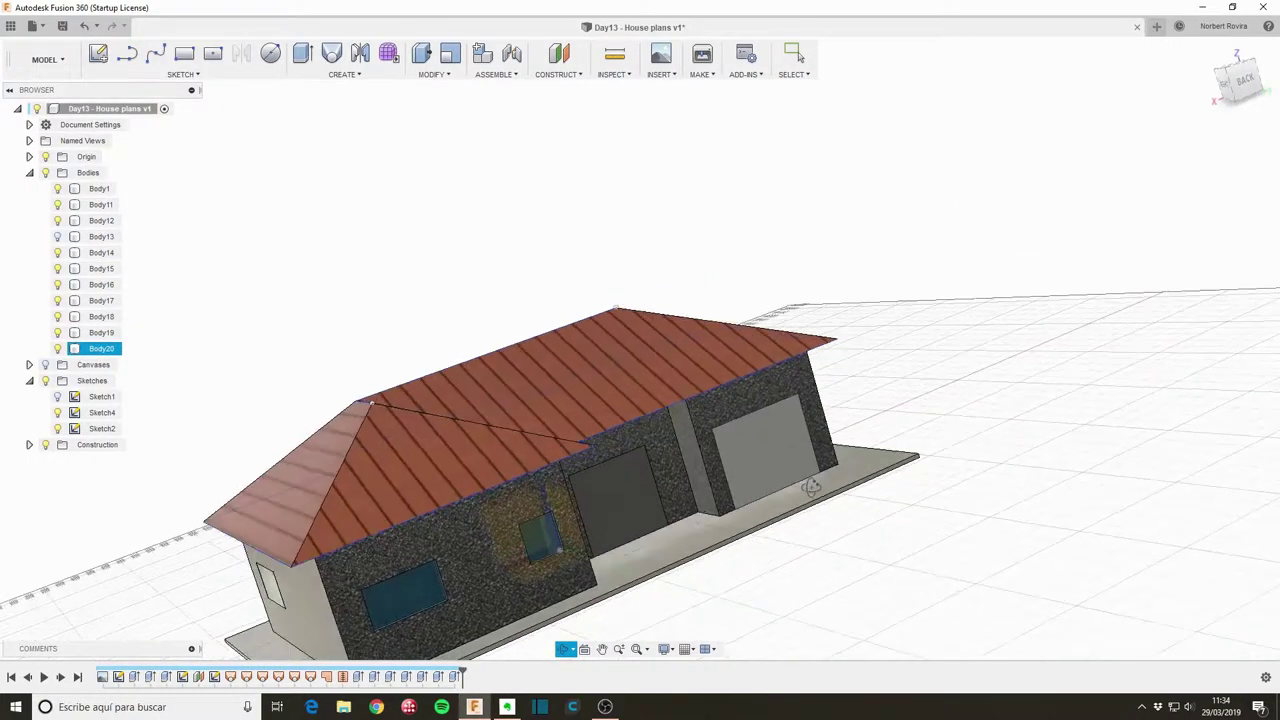
pyautogui.keyDown('shift'); pyautogui.moveTo(623, 355); pyautogui.dragTo(683, 463, button='middle'); pyautogui.keyUp('shift')
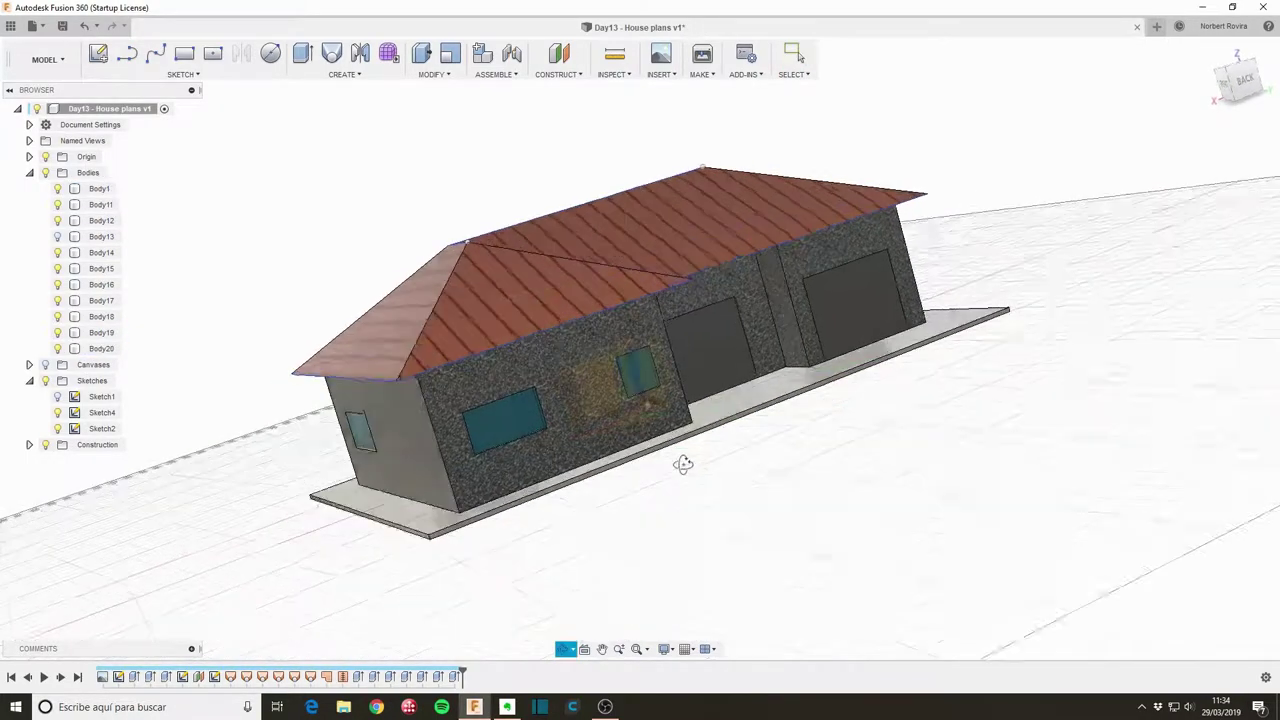
pyautogui.click(50, 60)
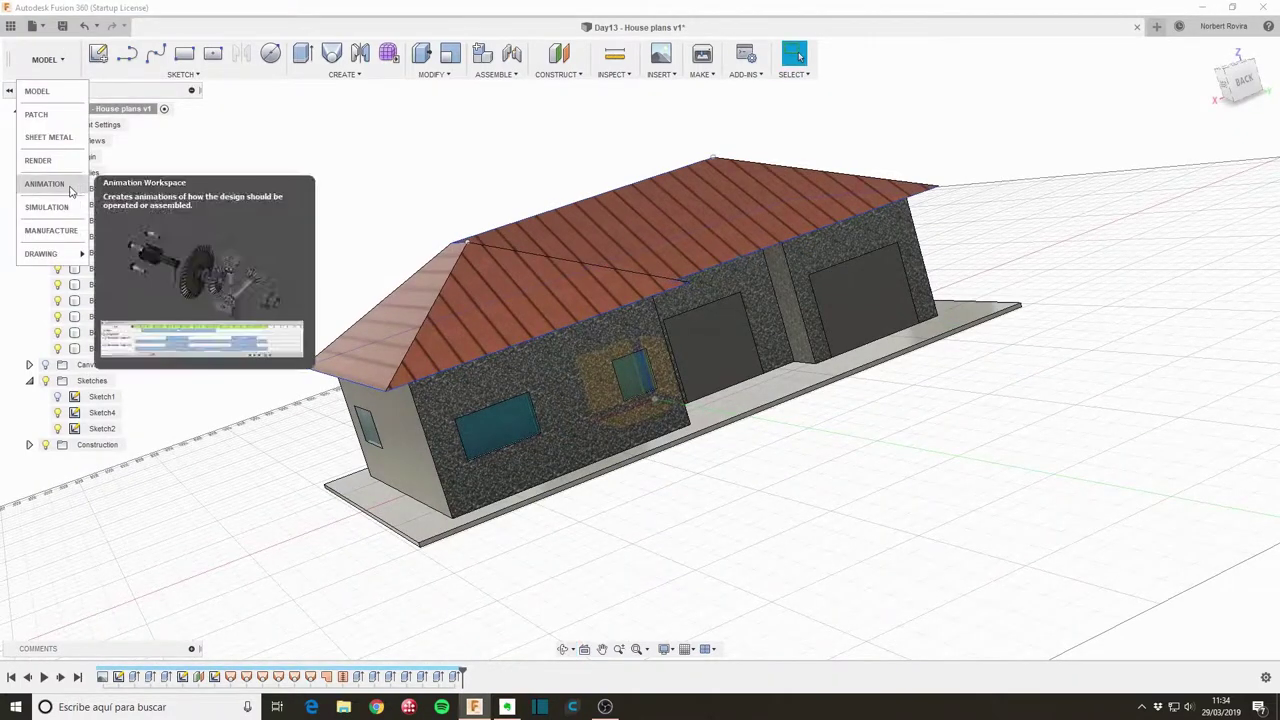
# Step: Switch to the Render workspace and return the house to its home view
pyautogui.click(40, 160)
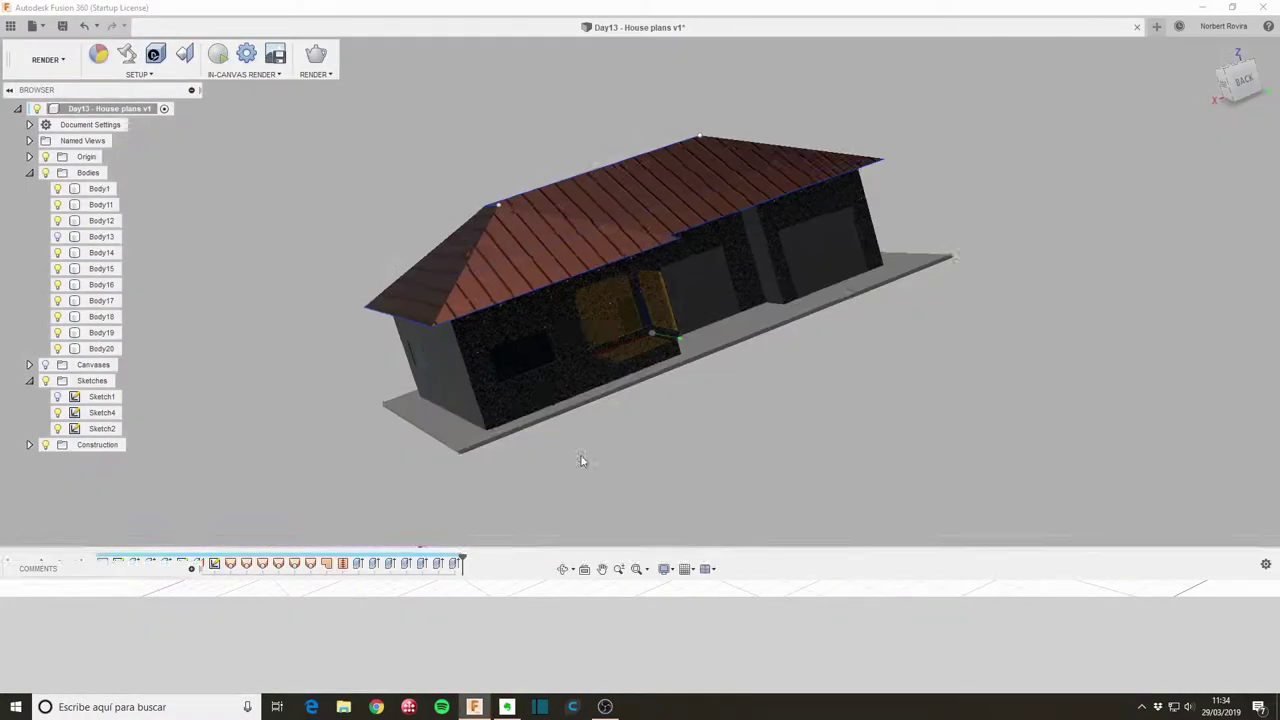
pyautogui.click(1209, 52)
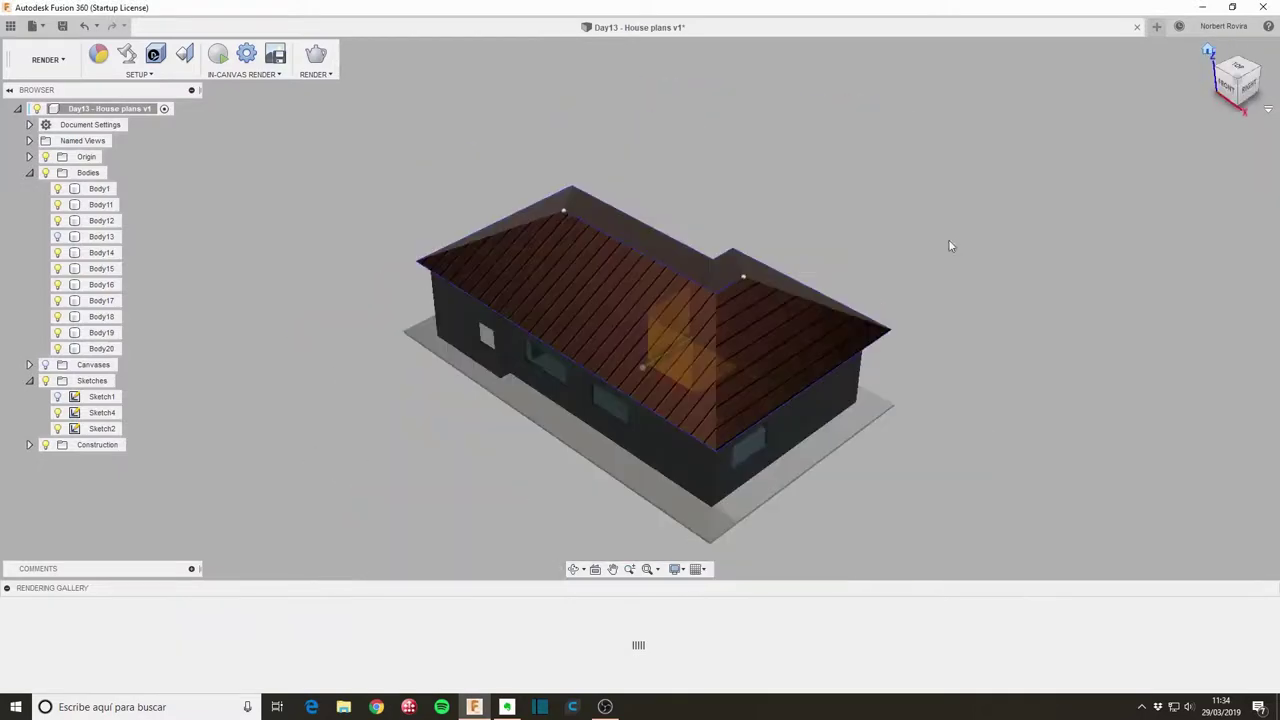
pyautogui.click(575, 569)
pyautogui.moveTo(649, 535); pyautogui.dragTo(680, 517)
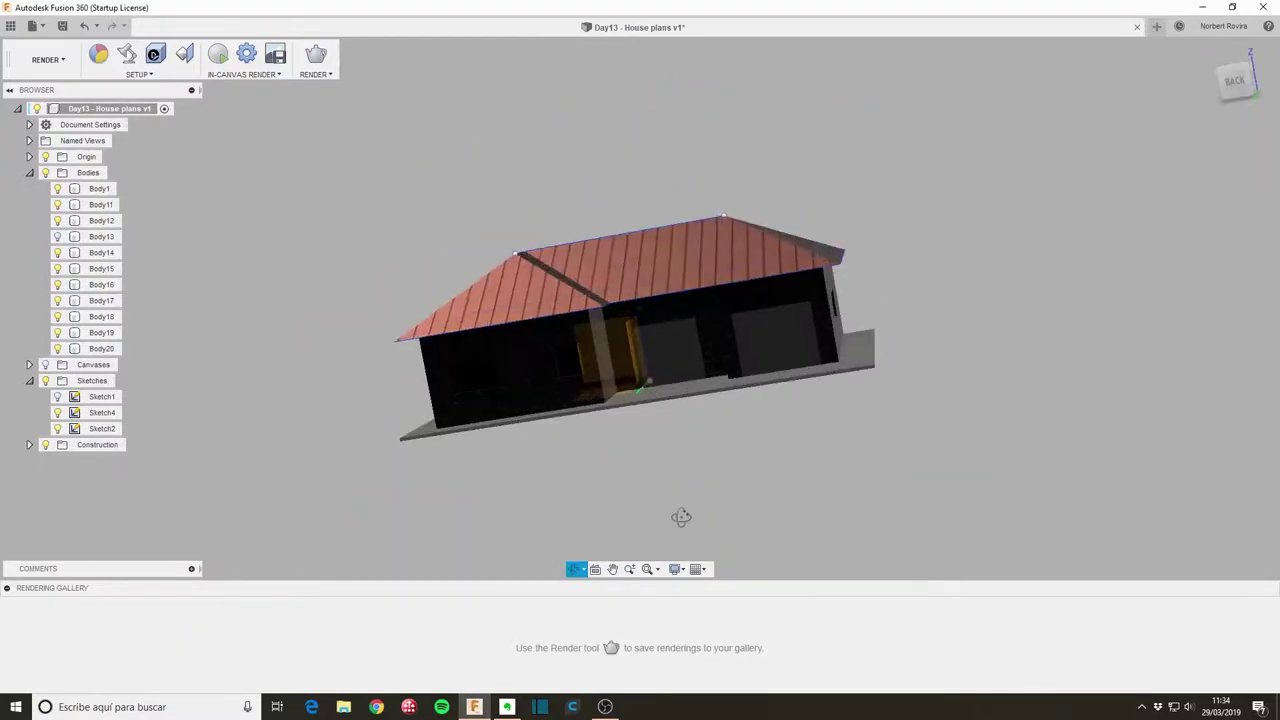
pyautogui.click(823, 395)
pyautogui.moveTo(823, 395)
pyautogui.mouseDown(button='middle')
pyautogui.moveTo(797, 320)
pyautogui.moveTo(748, 423)
pyautogui.mouseUp(button='middle')
pyautogui.click(797, 320)
pyautogui.press('Escape')
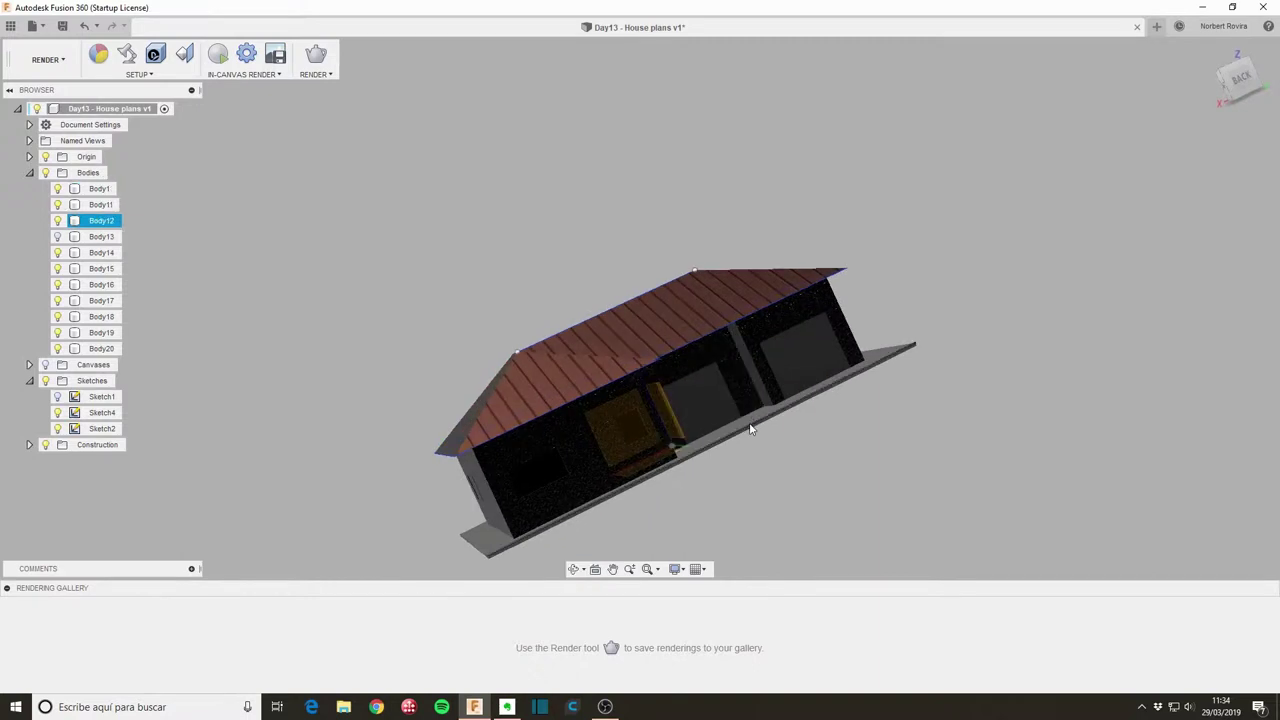
# Step: Orbit from the top view to a three-quarter view and collapse the rendering gallery
pyautogui.click(1238, 66)
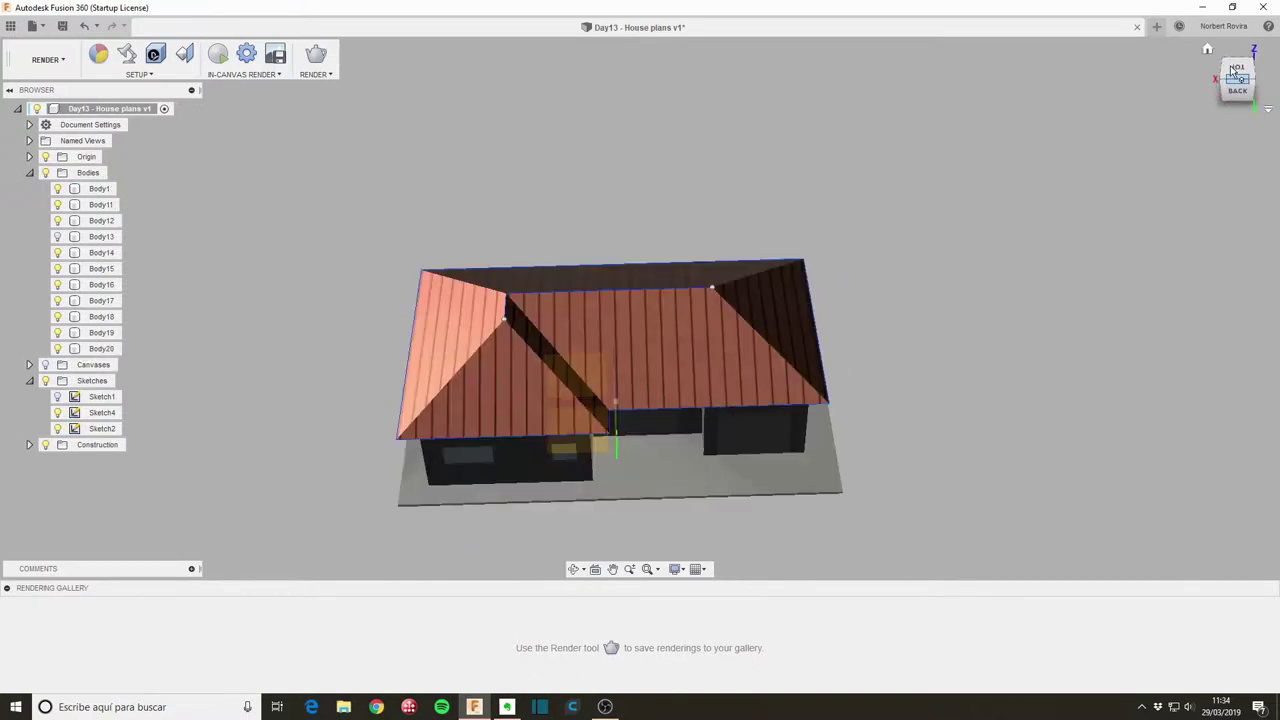
pyautogui.click(714, 418)
pyautogui.moveTo(714, 418)
pyautogui.keyDown('shift'); pyautogui.mouseDown(button='middle')
pyautogui.moveTo(565, 430)
pyautogui.moveTo(576, 455)
pyautogui.mouseUp(button='middle'); pyautogui.keyUp('shift')
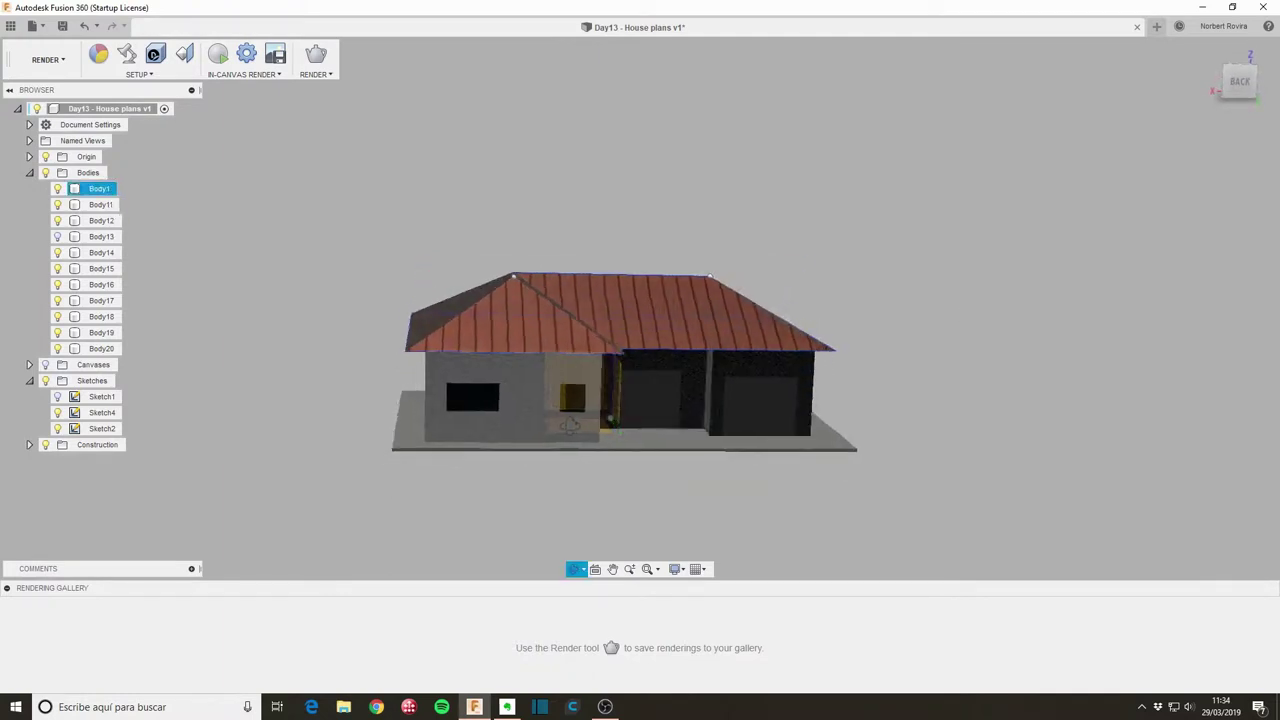
pyautogui.click(576, 455)
pyautogui.click(400, 505)
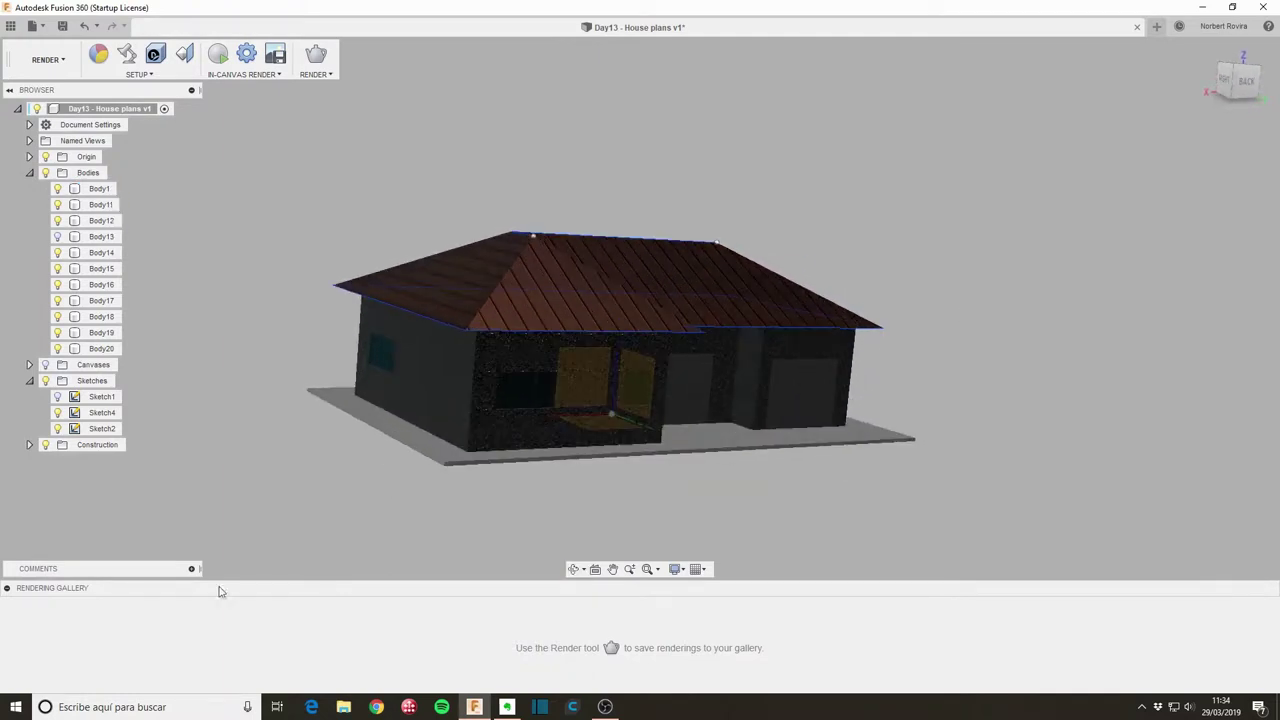
pyautogui.click(16, 593)
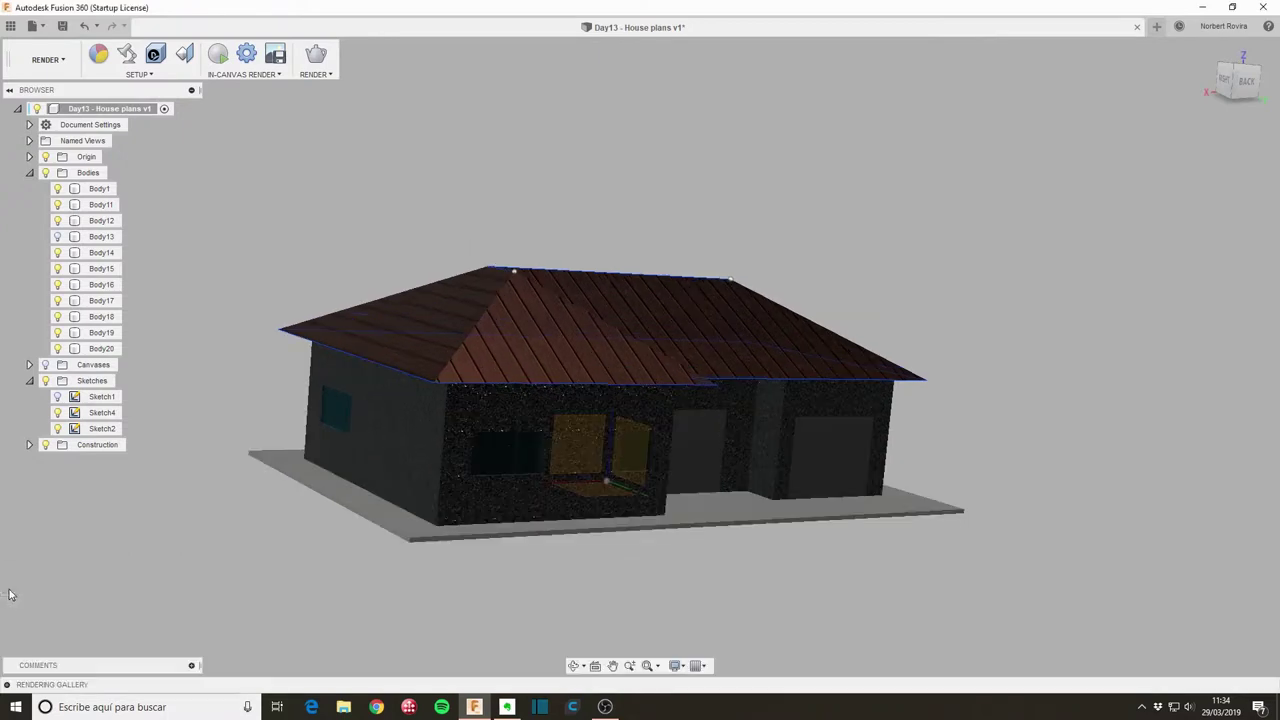
# Step: Clear the front wall selection and start an In-Canvas Render of the house
pyautogui.click(524, 495)
pyautogui.scroll(2, 534, 492)
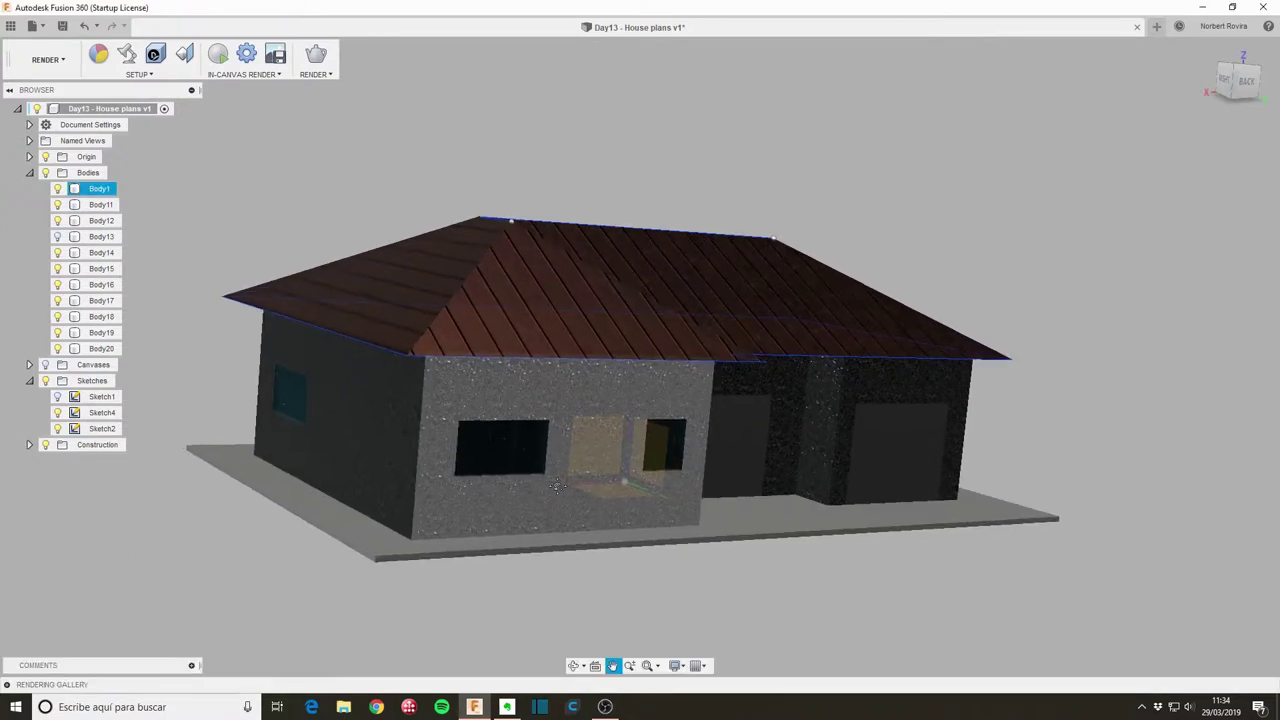
pyautogui.click(349, 211)
pyautogui.click(218, 54)
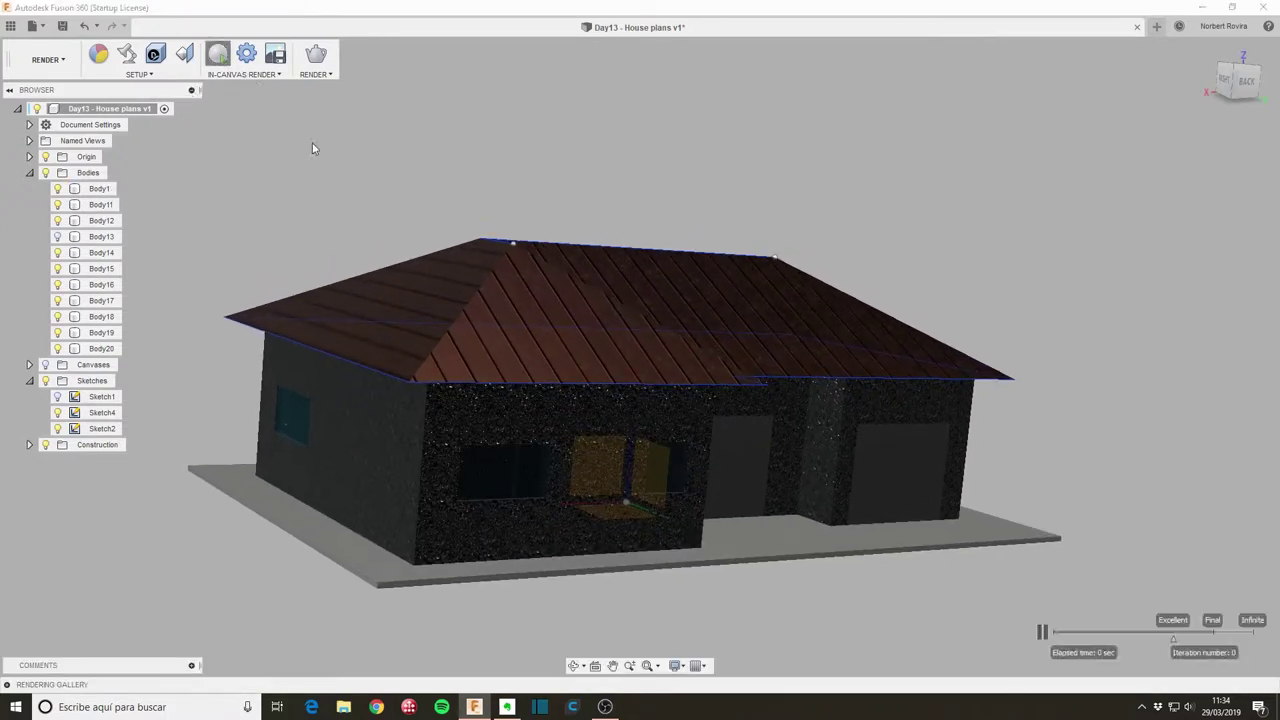